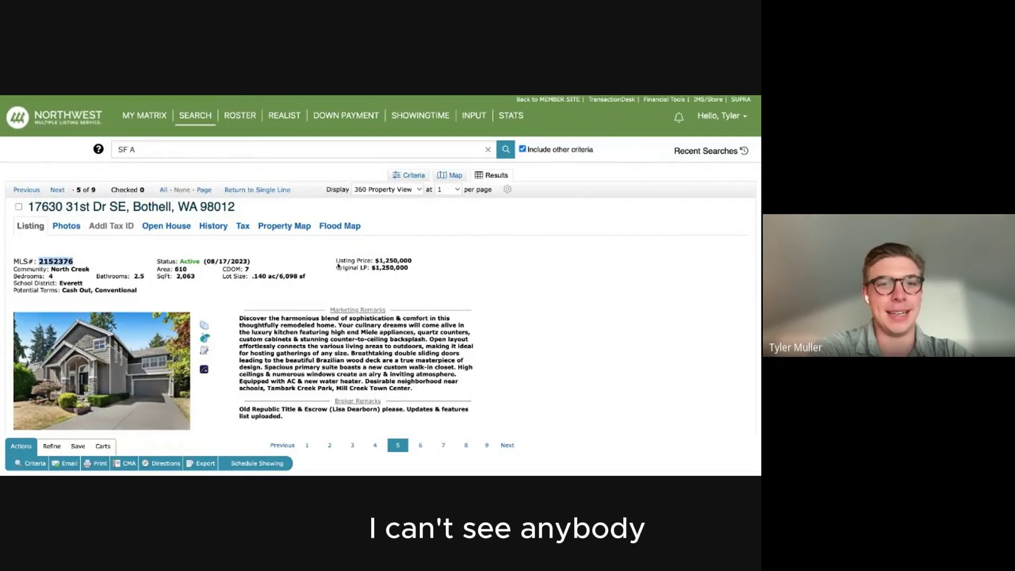
scroll(363, 194, "down", 5)
scroll(608, 124, "up", 5)
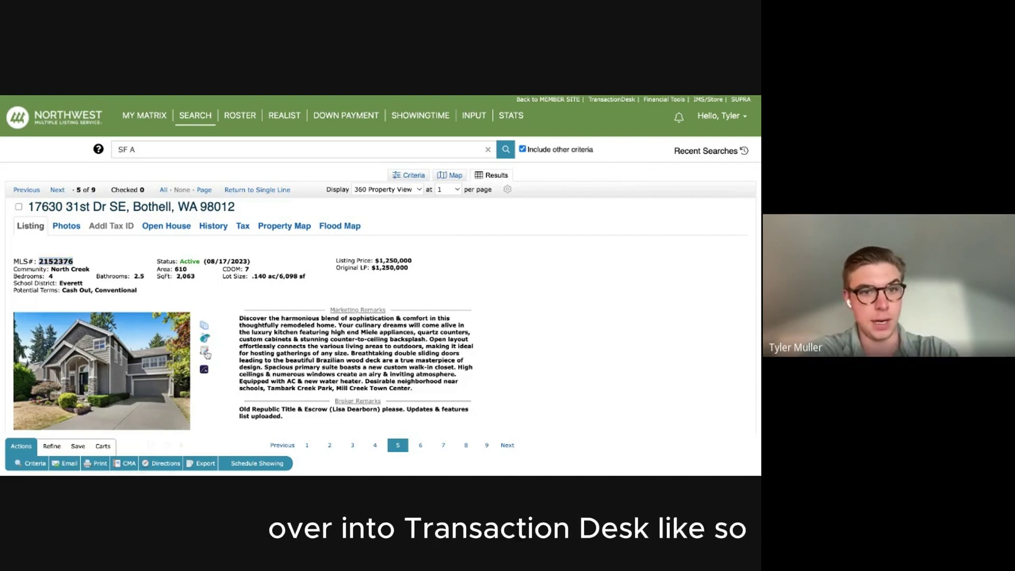
left_click(205, 353)
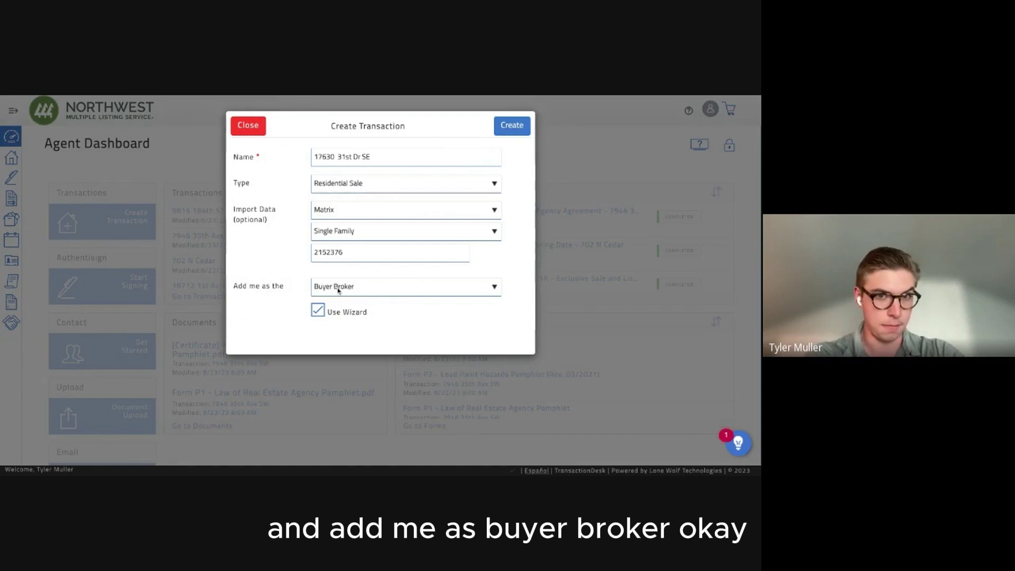
Create the Residential Sale transaction importing Matrix listing 2152376, with the user as Buyer Broker.
left_click(511, 127)
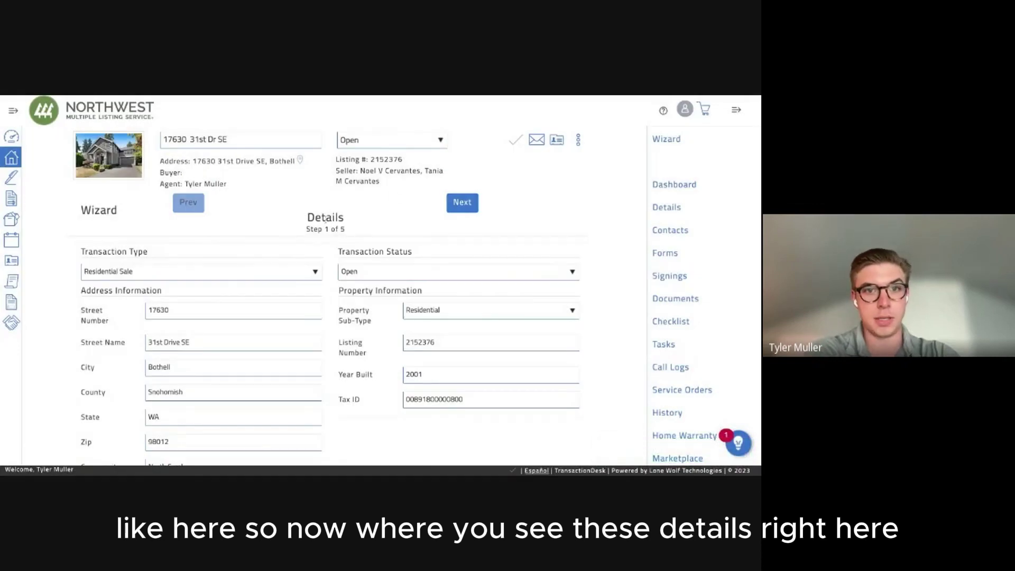
double_click(323, 218)
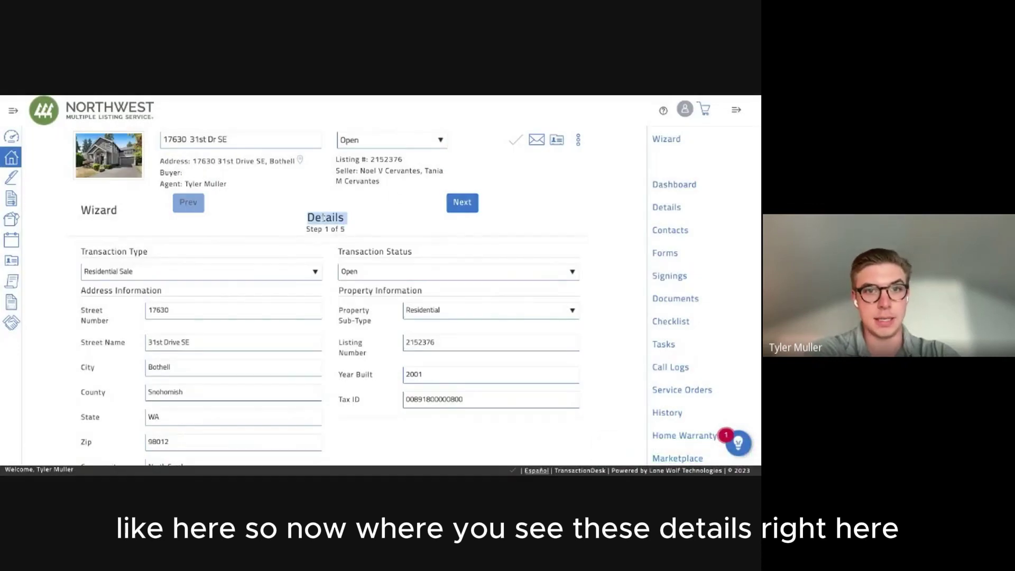
triple_click(323, 229)
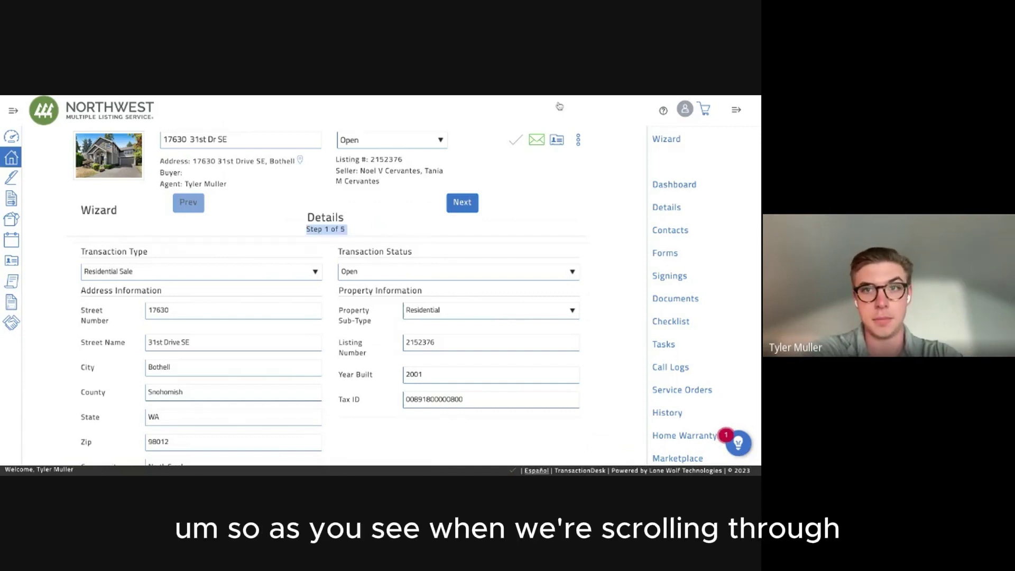
scroll(394, 247, "down", 1)
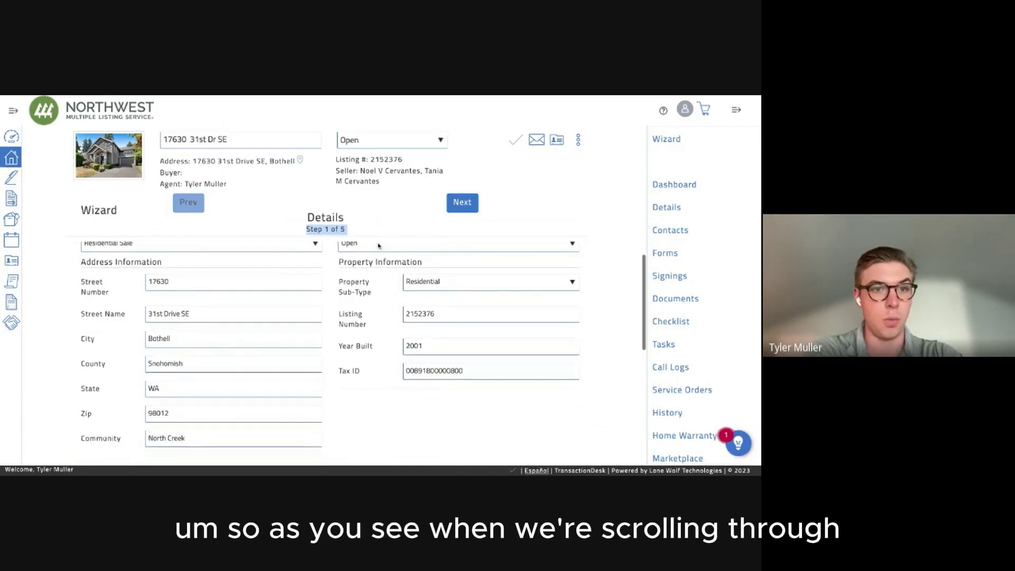
scroll(221, 282, "down", 2)
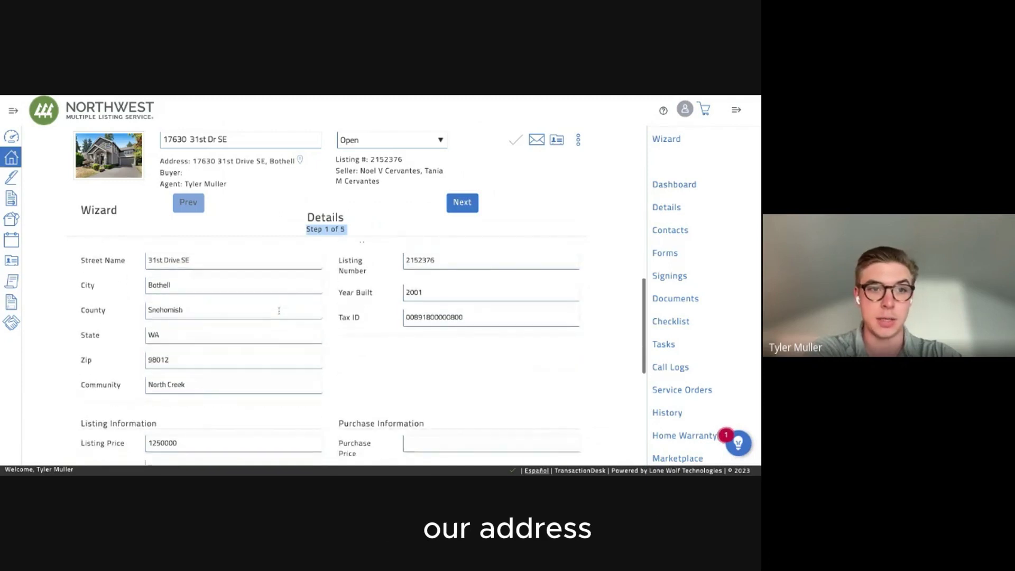
scroll(279, 310, "down", 1)
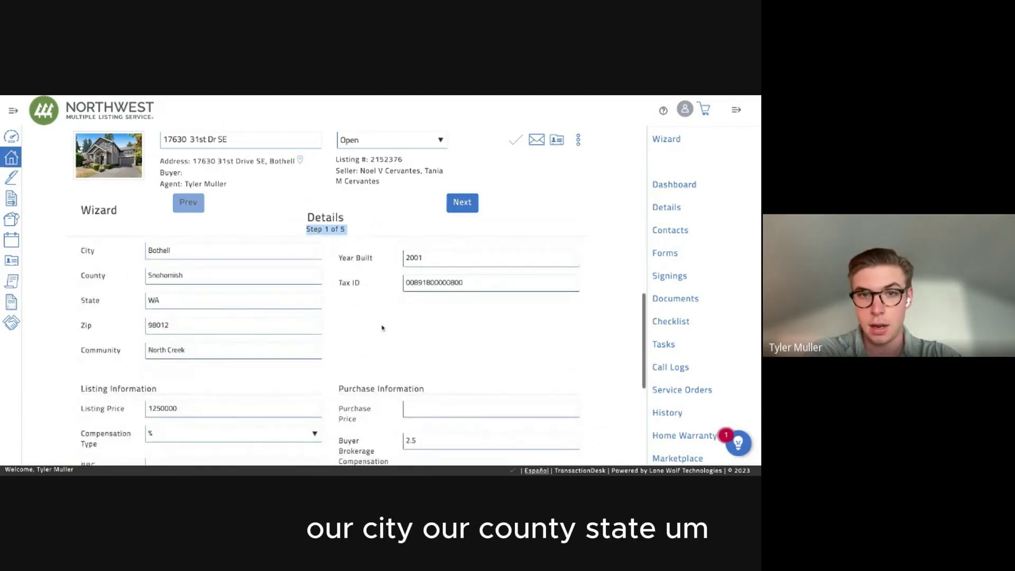
scroll(367, 291, "up", 3)
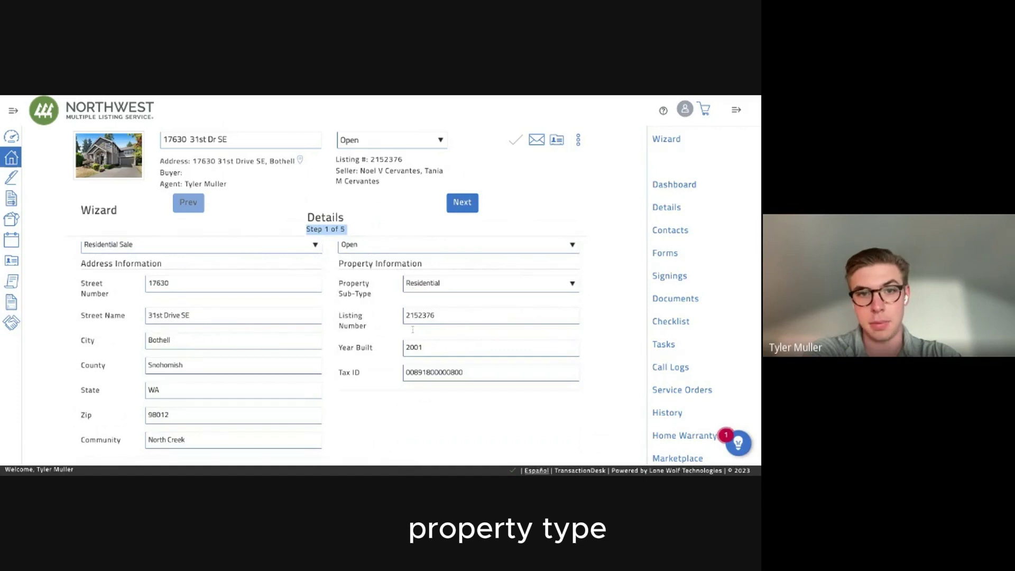
scroll(412, 330, "down", 2)
scroll(390, 336, "down", 3)
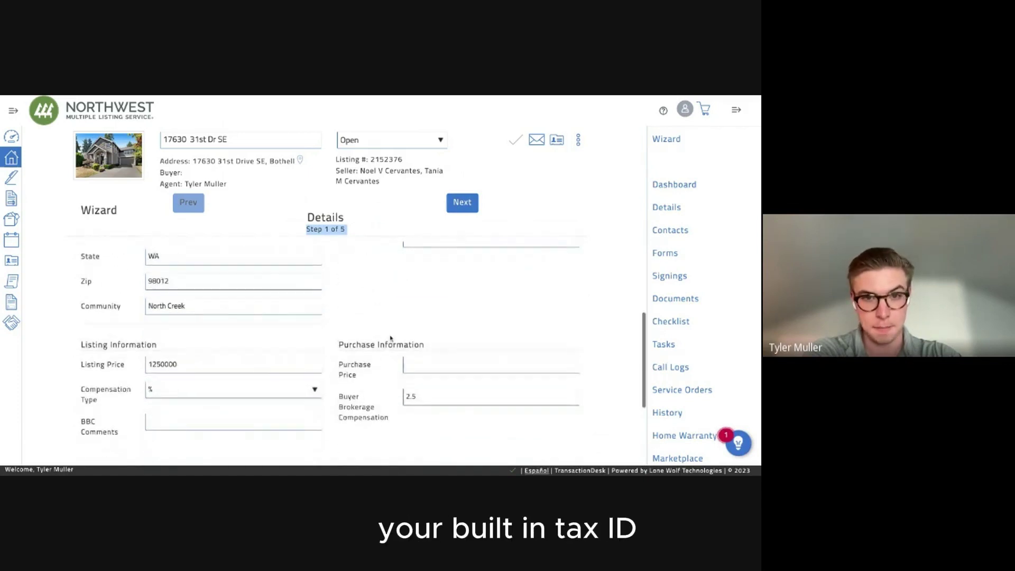
scroll(391, 338, "down", 1)
triple_click(366, 324)
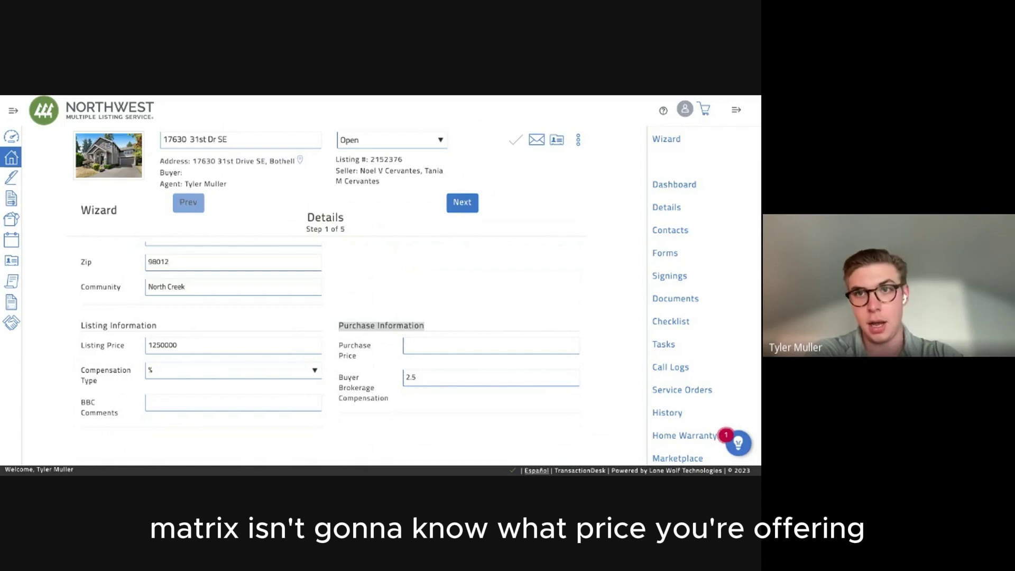
Enter a purchase price of 1250000 and advance to the Transaction Dates step.
left_click(345, 323)
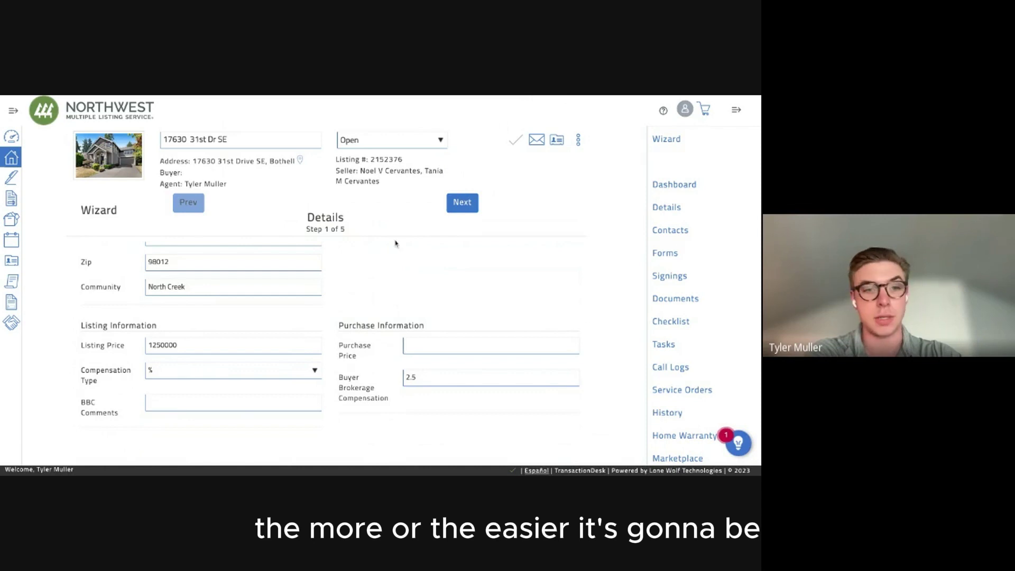
left_click(408, 345)
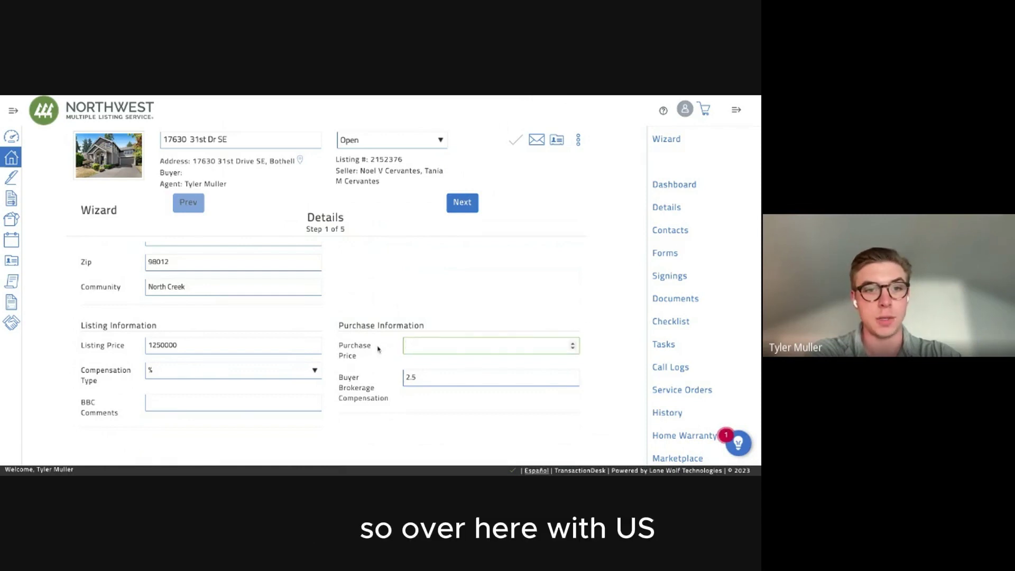
type("1250000")
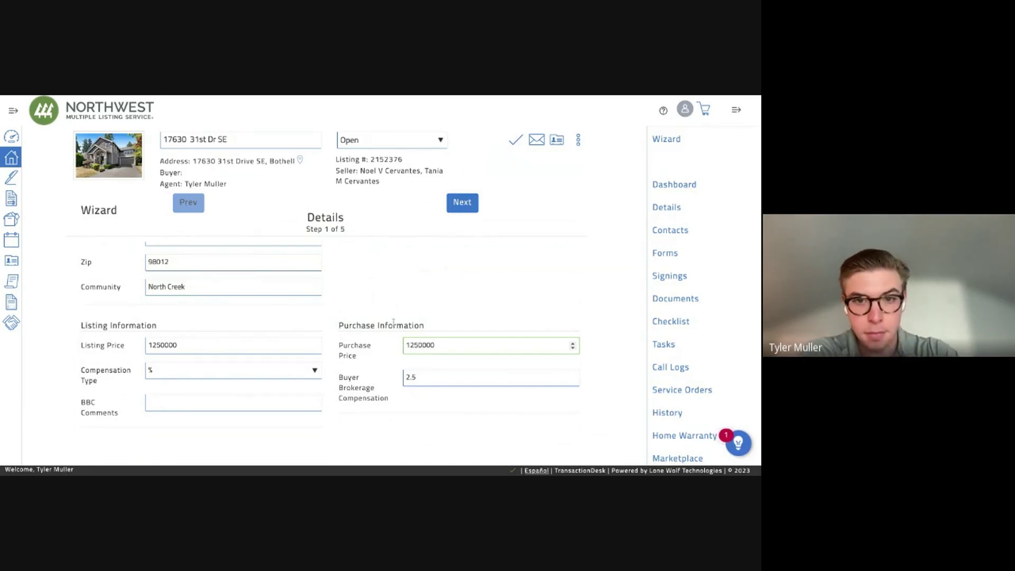
left_click(393, 321)
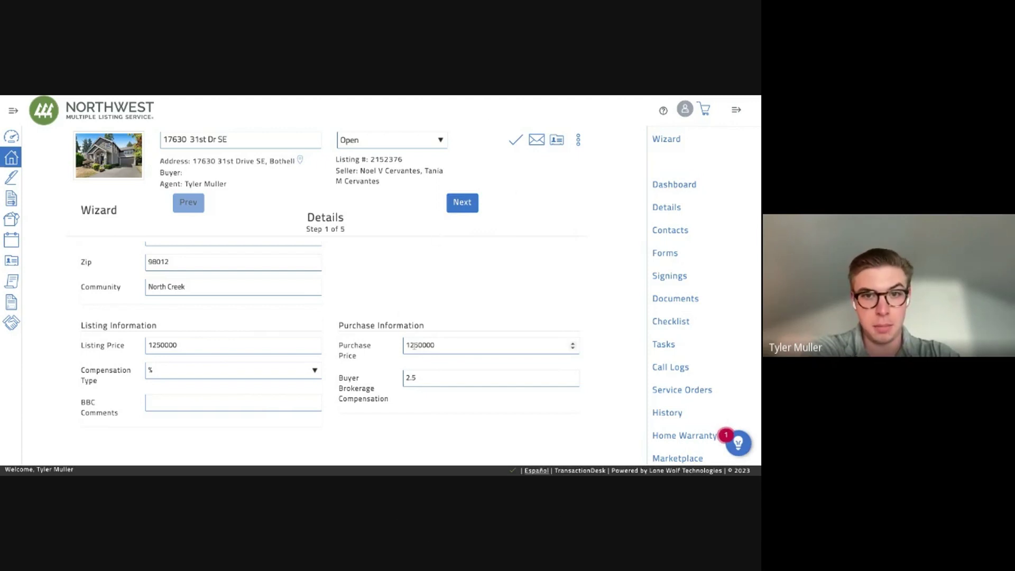
left_click(456, 205)
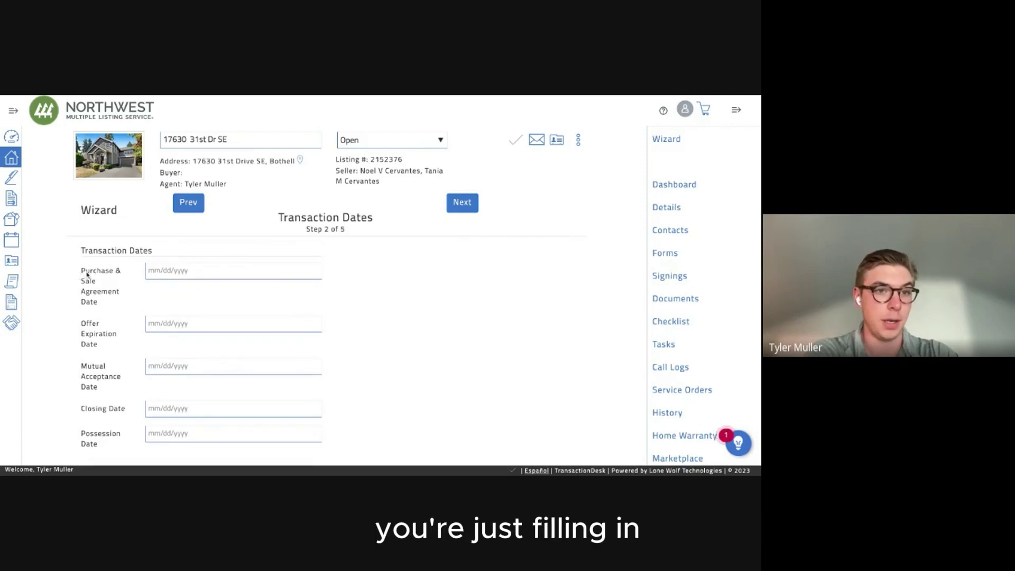
Pick August 24, 2023 as the agreement date and August 25, 2023 as offer expiration.
left_click(194, 273)
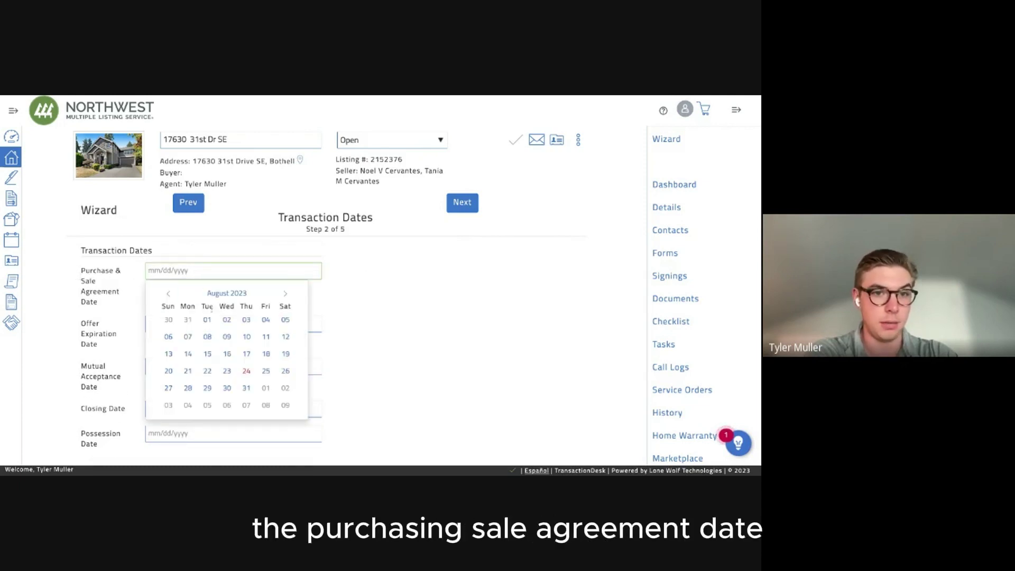
left_click(245, 371)
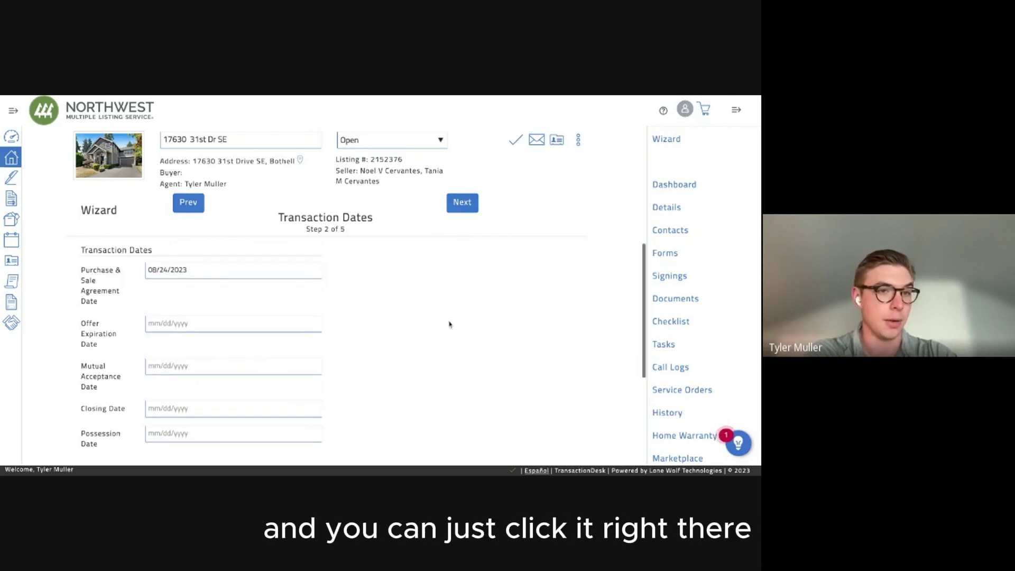
scroll(450, 325, "down", 1)
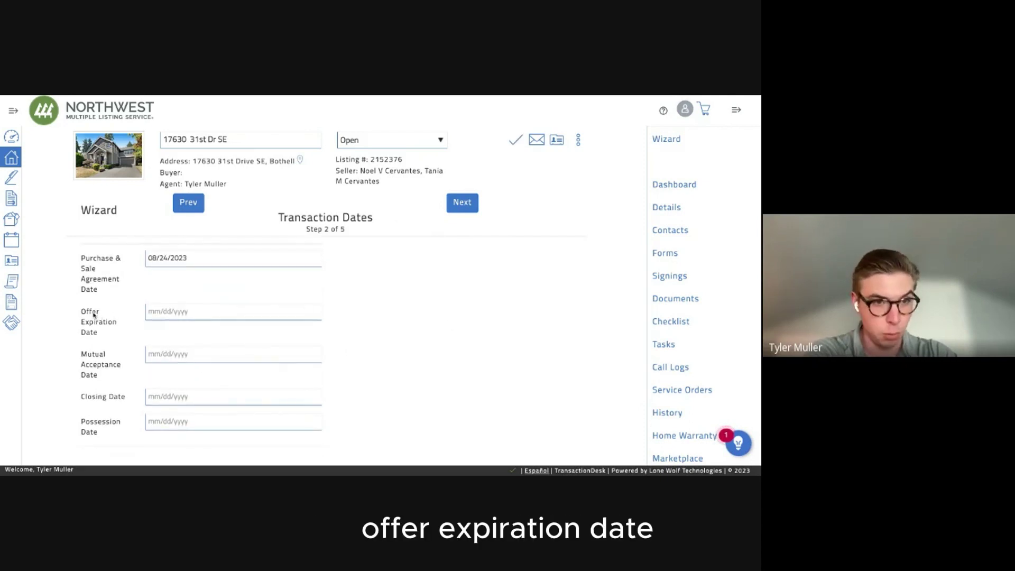
left_click(185, 312)
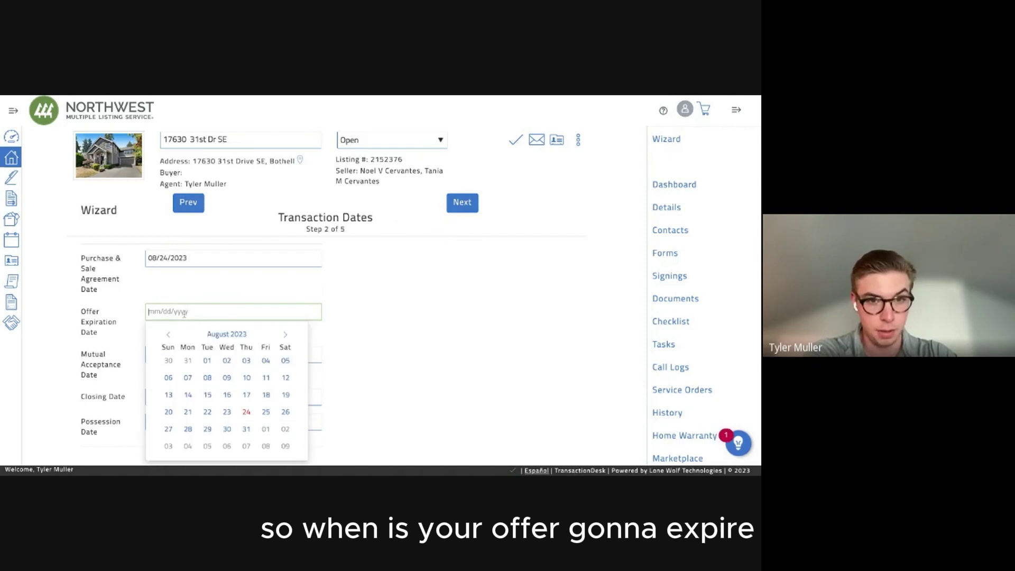
left_click(267, 411)
scroll(366, 349, "down", 1)
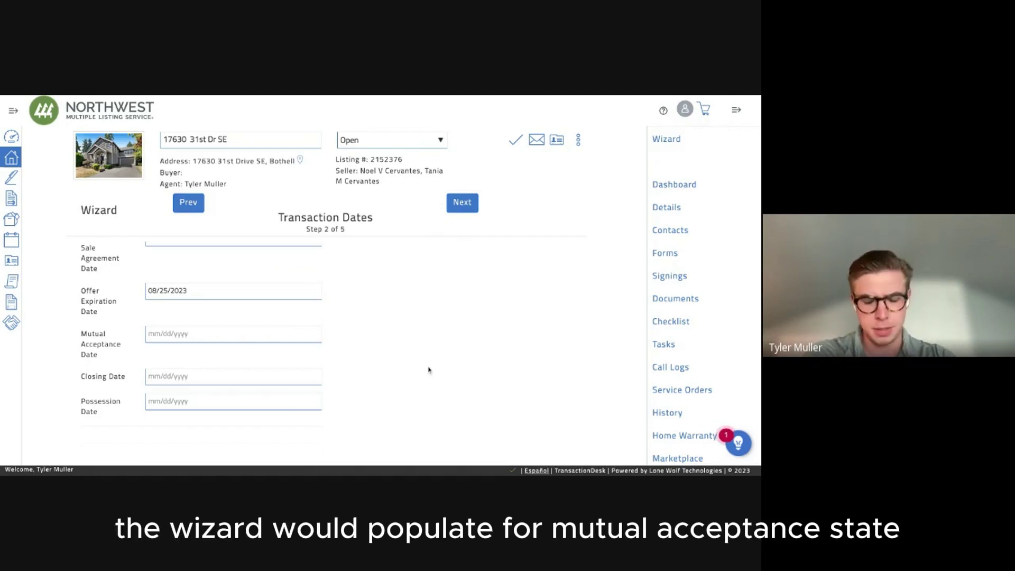
scroll(320, 369, "down", 1)
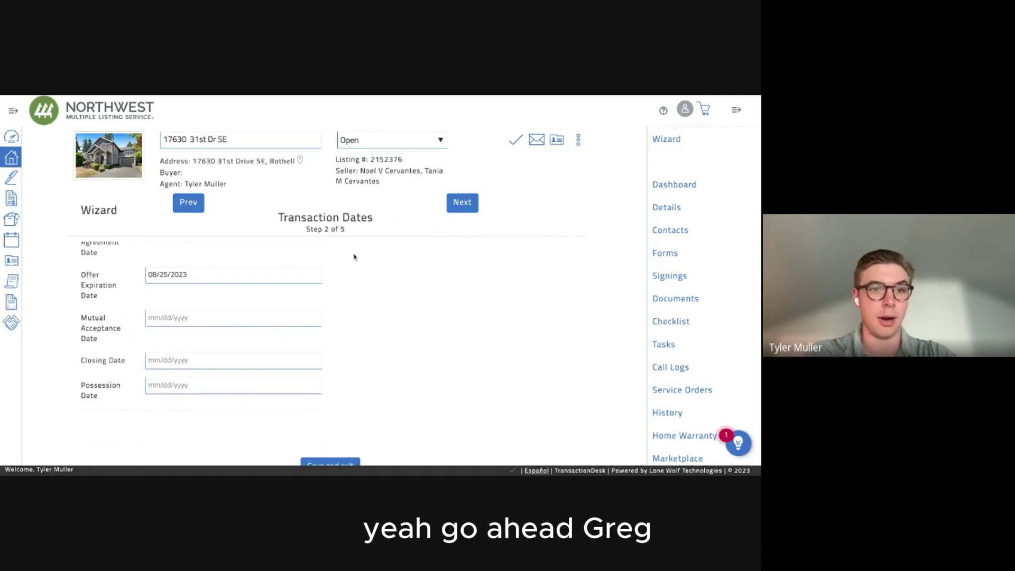
scroll(274, 344, "down", 2)
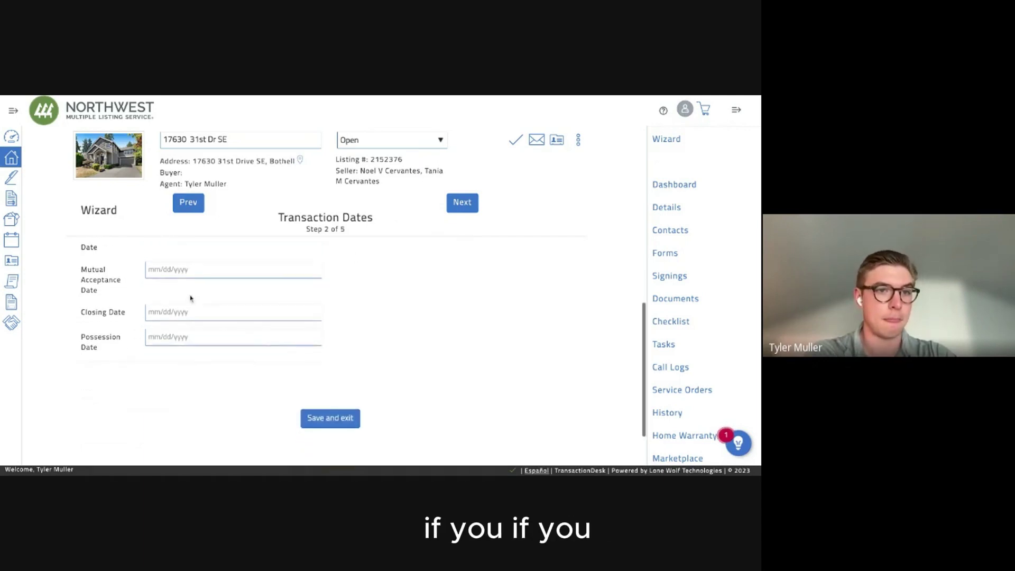
Leave Mutual Acceptance blank, open the Closing Date calendar and page ahead to September 2023.
left_click(180, 267)
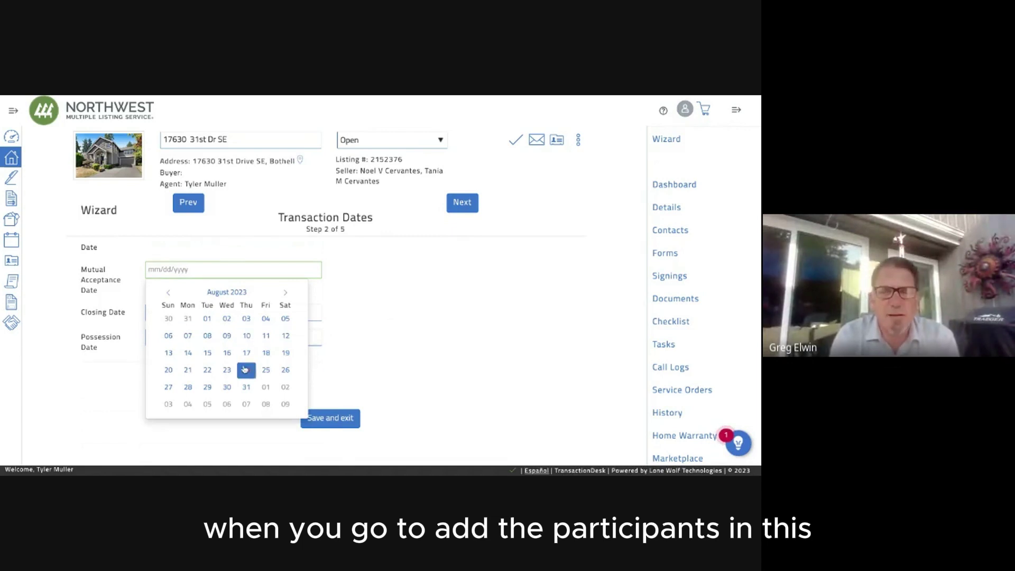
left_click(332, 333)
scroll(267, 287, "up", 2)
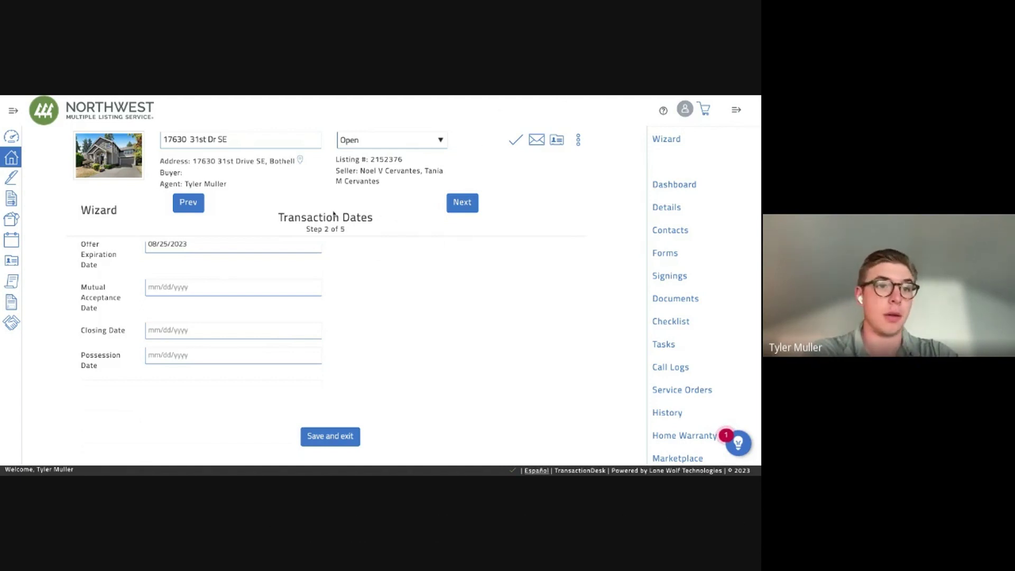
scroll(357, 317, "up", 2)
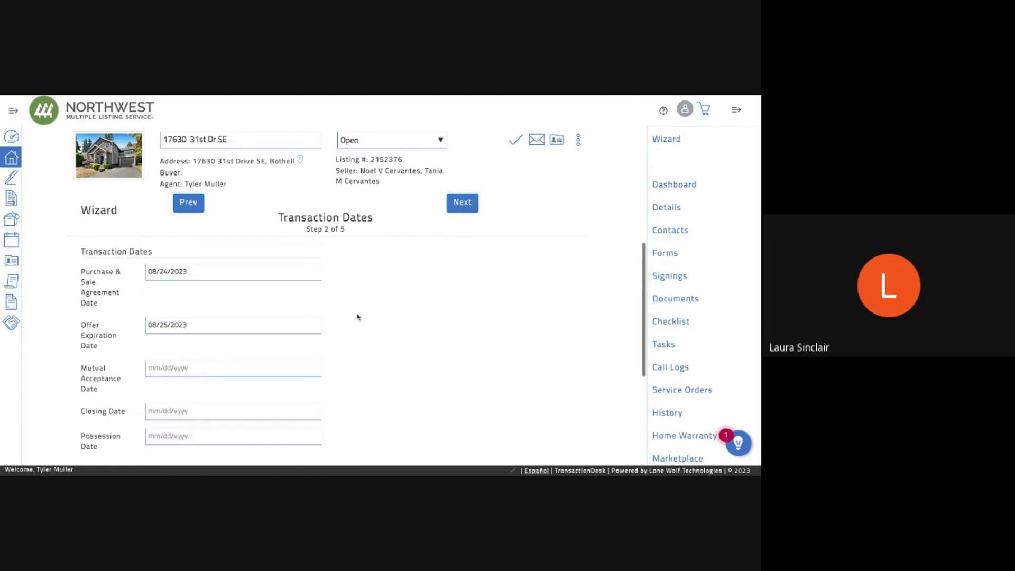
scroll(281, 324, "down", 1)
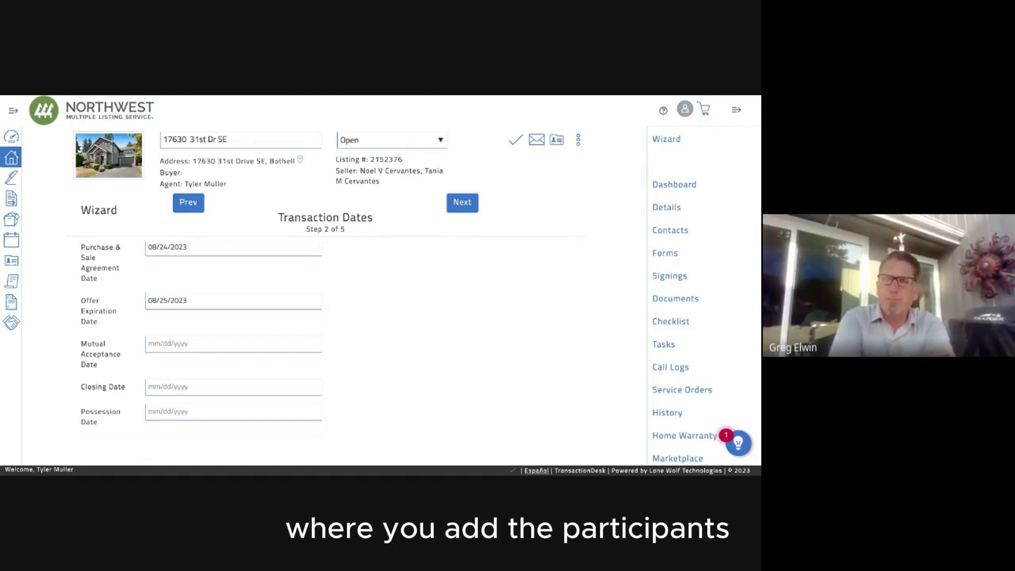
scroll(269, 308, "down", 2)
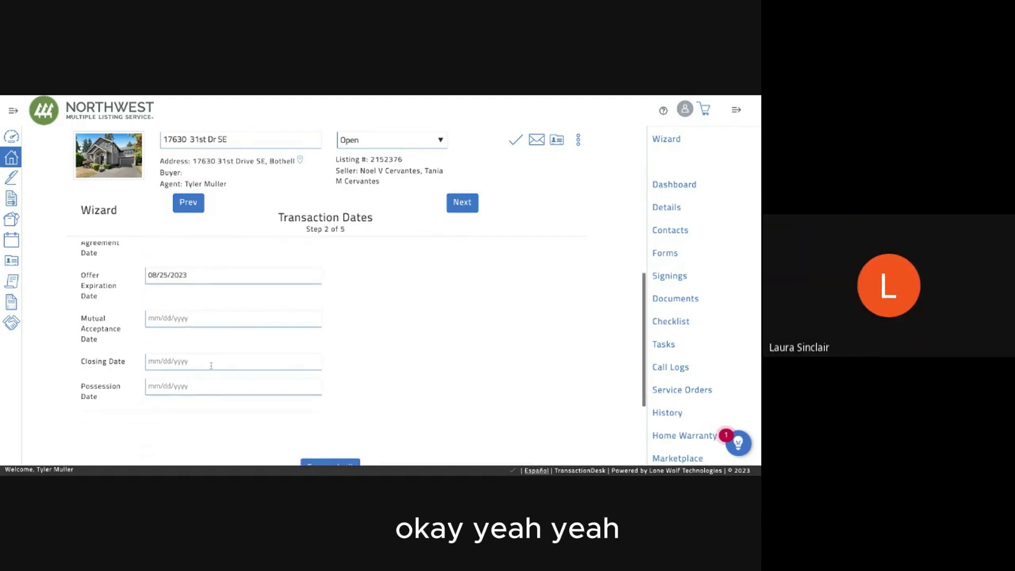
left_click(211, 361)
scroll(388, 359, "down", 2)
left_click(287, 292)
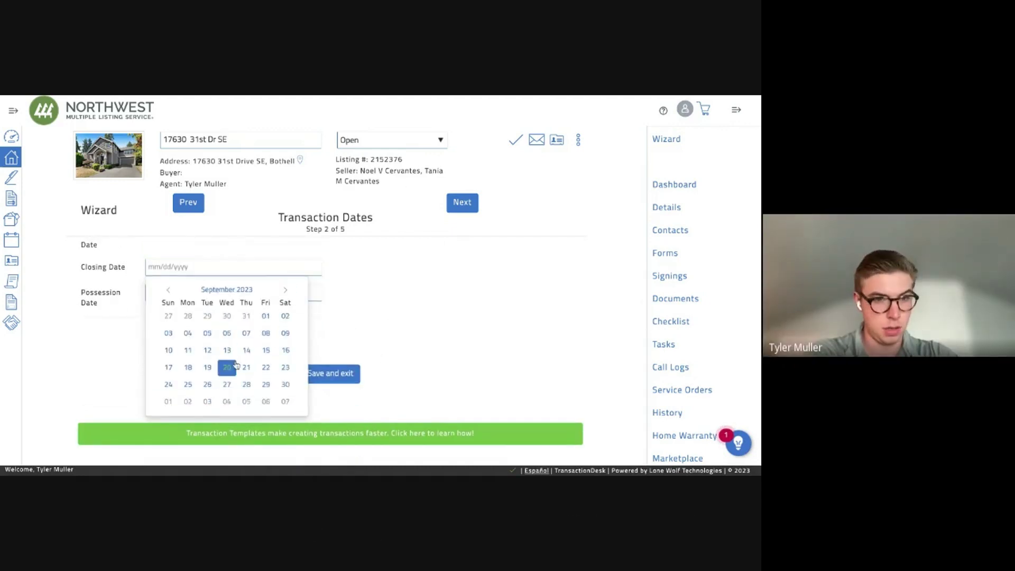
Set the closing date to September 26, 2023 and continue to the Contacts step.
left_click(207, 386)
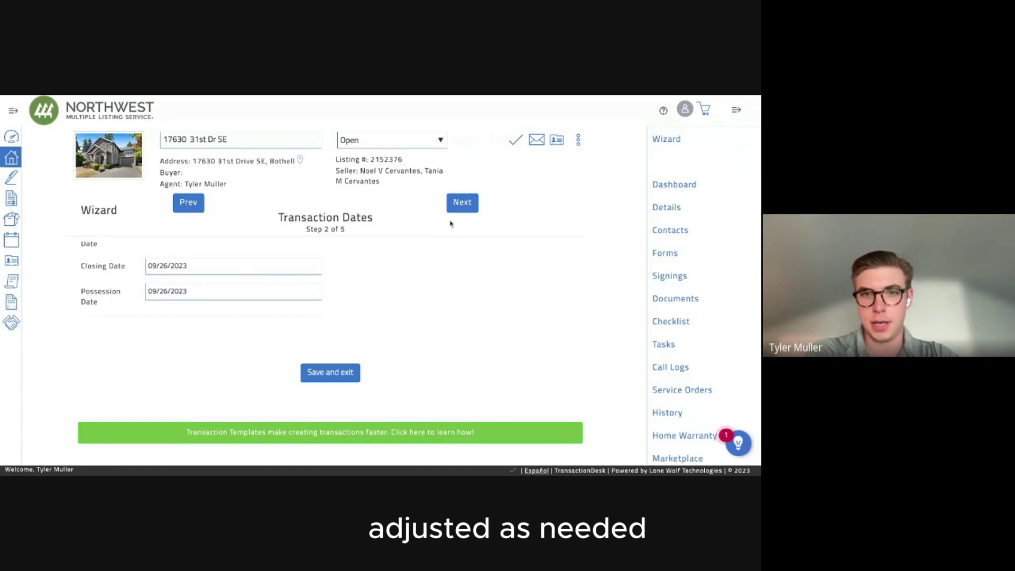
left_click(459, 205)
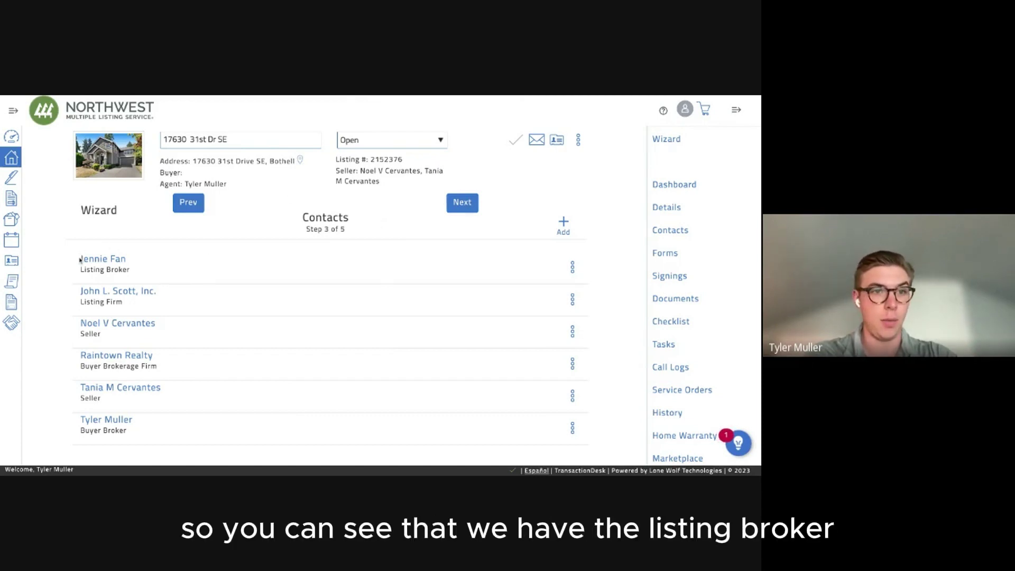
Review the listing broker, seller, buyer brokerage and Buyer Broker roles, then open the add-contact menu.
left_click_drag(88, 263, 131, 272)
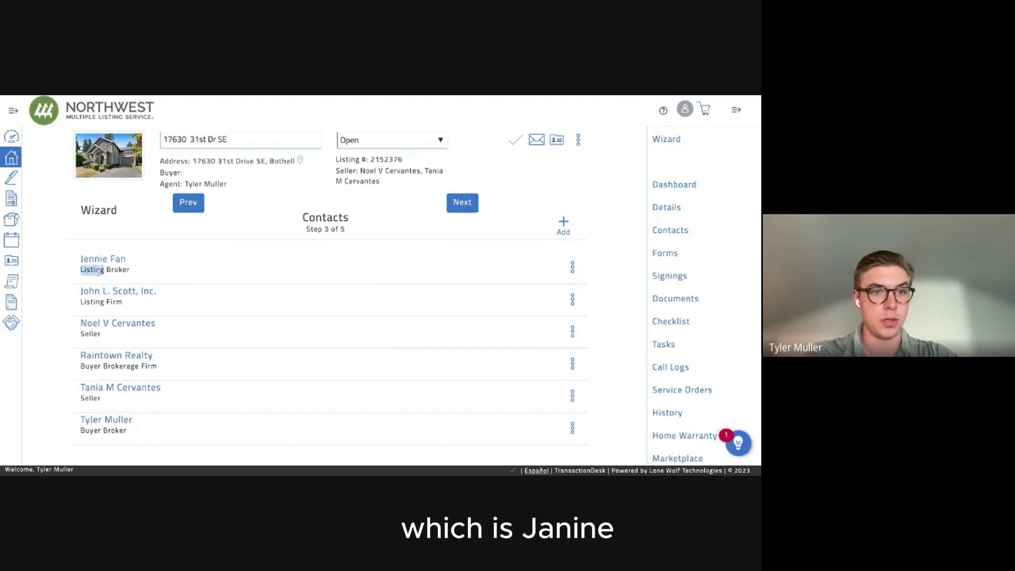
left_click(104, 301)
scroll(105, 301, "down", 1)
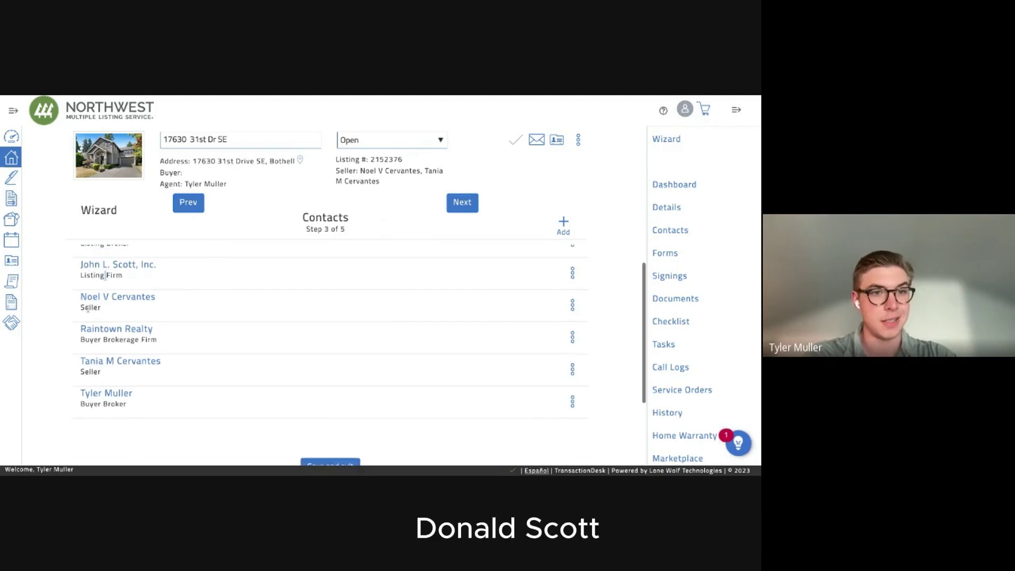
double_click(88, 307)
double_click(87, 339)
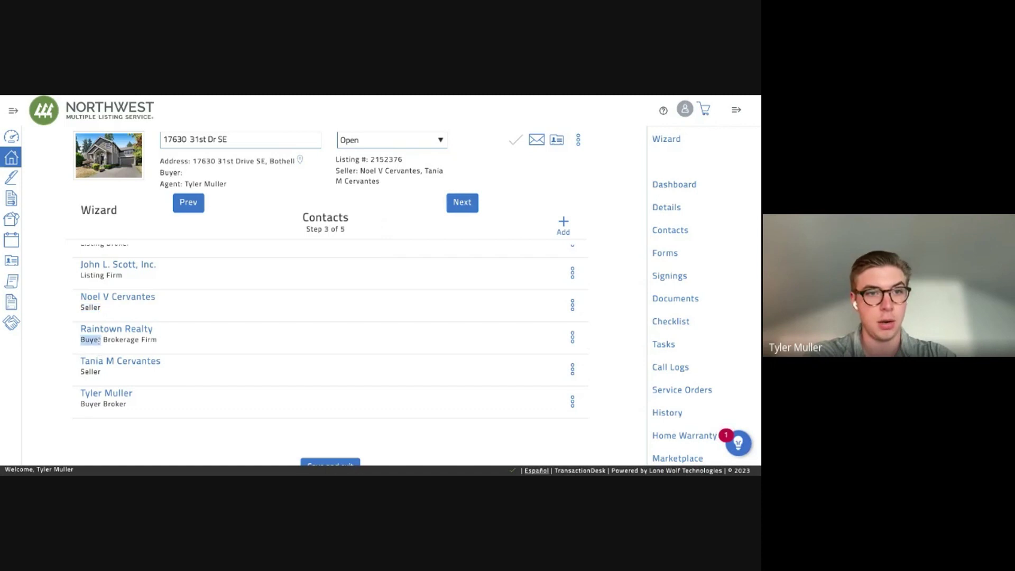
left_click(99, 378)
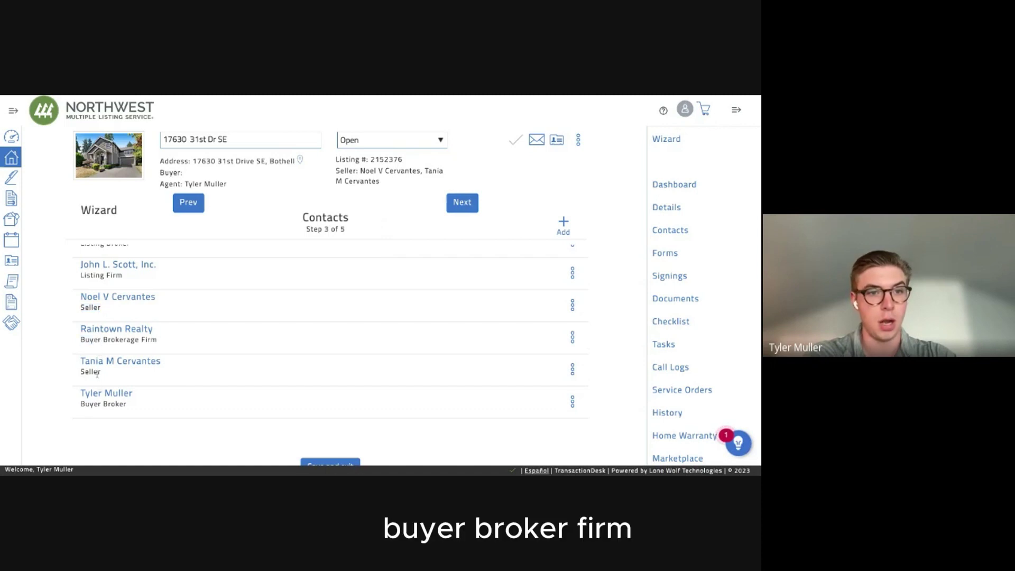
triple_click(101, 404)
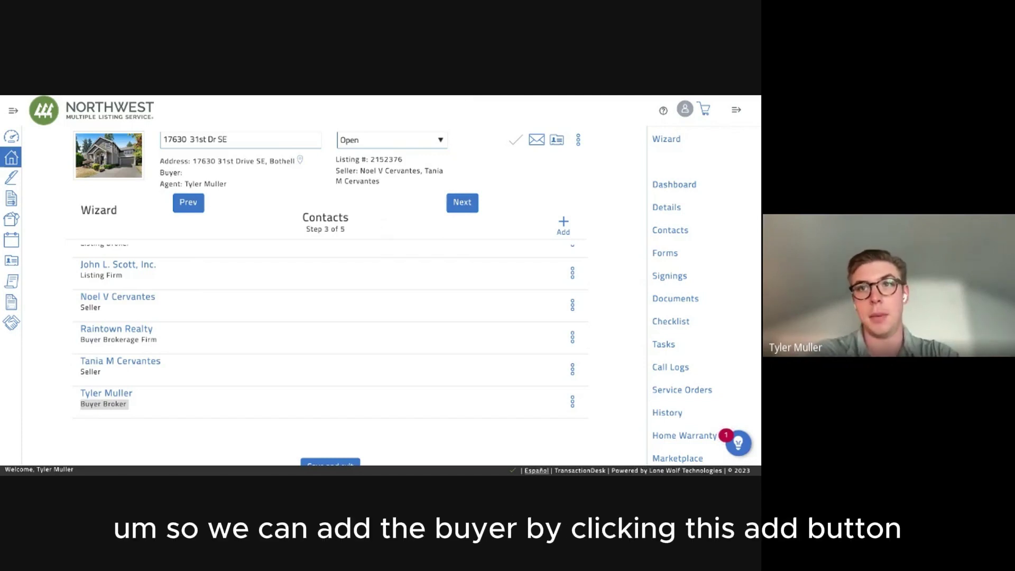
scroll(464, 284, "up", 1)
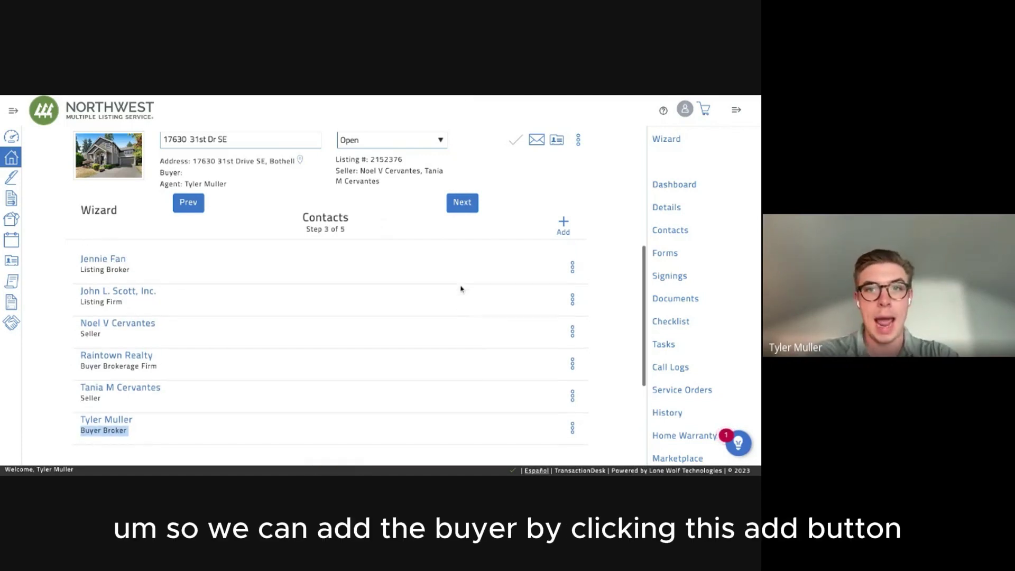
left_click(563, 224)
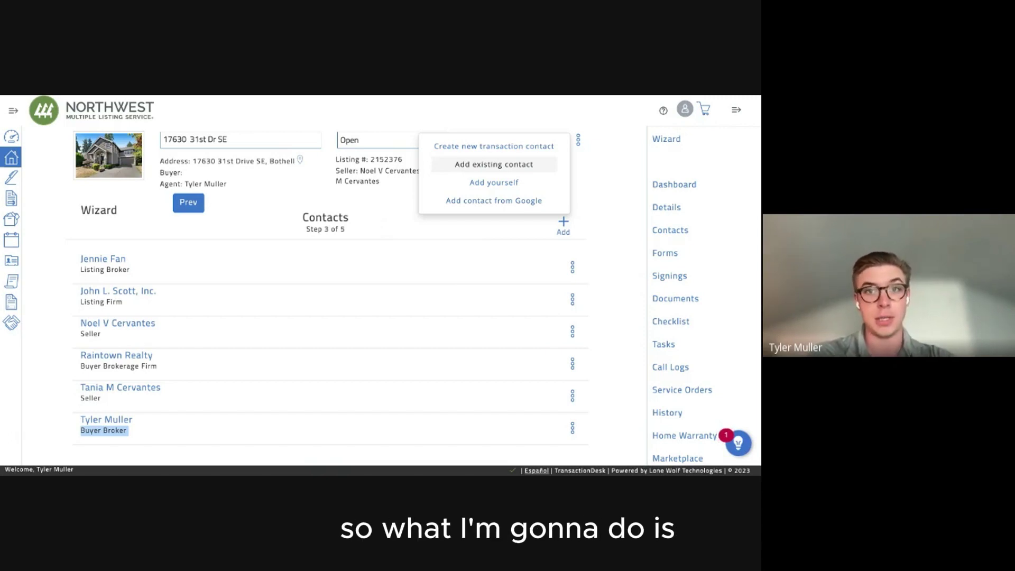
Add the first buyer client from saved contacts and save them as a Buyer contact.
left_click(494, 164)
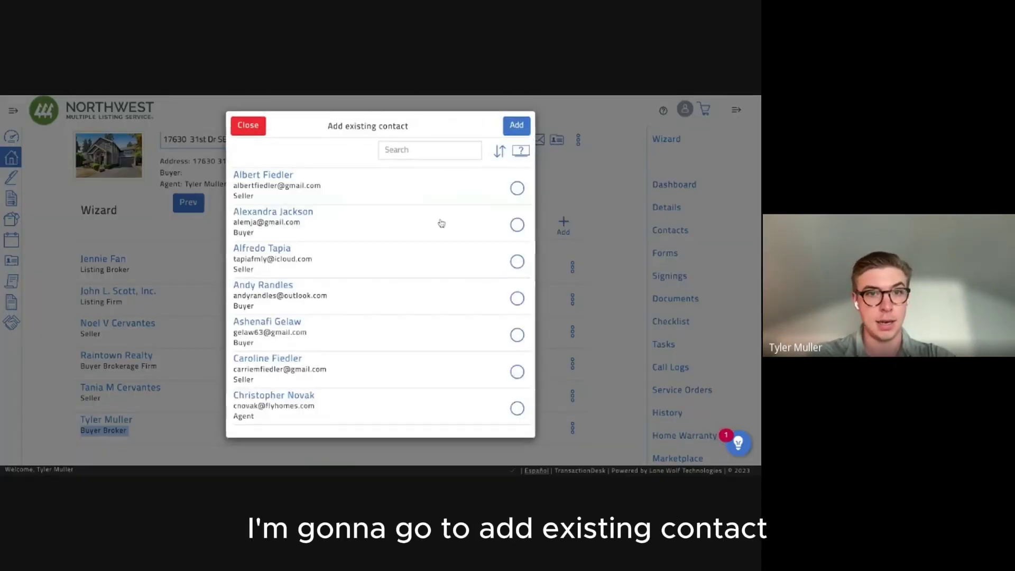
scroll(439, 224, "down", 9)
scroll(442, 223, "down", 10)
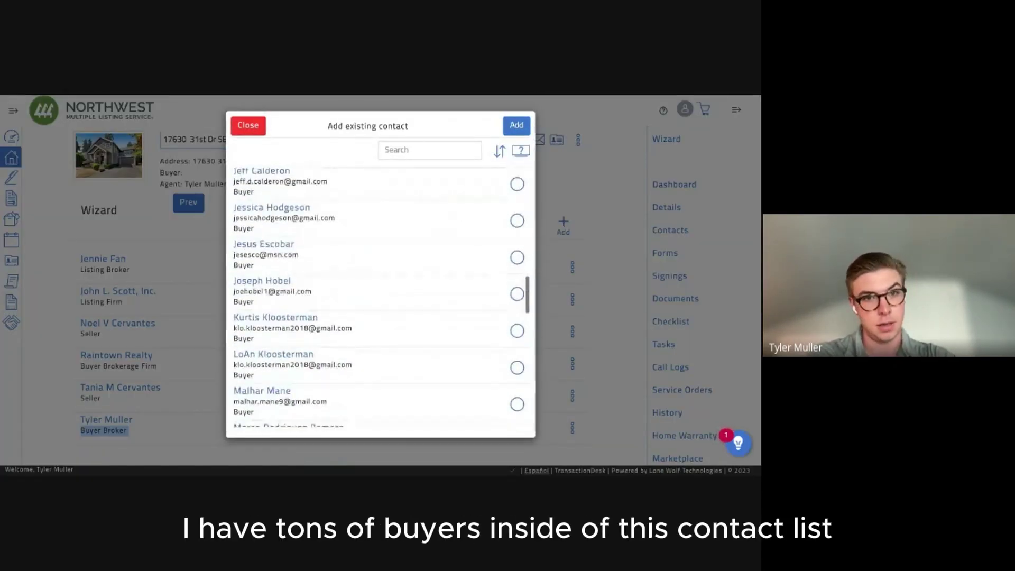
scroll(428, 178, "down", 2)
scroll(428, 178, "up", 20)
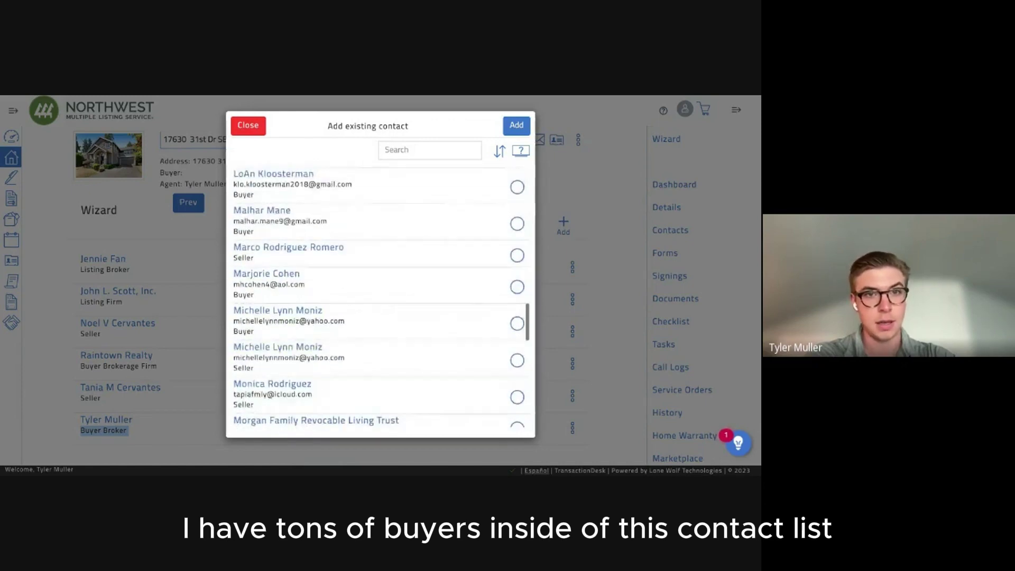
left_click(415, 150)
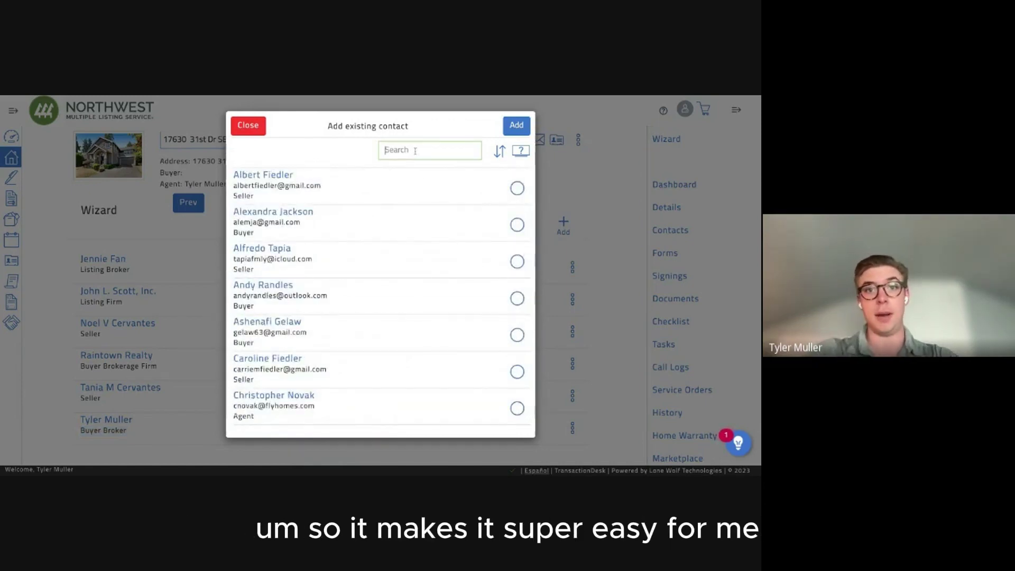
type("mar")
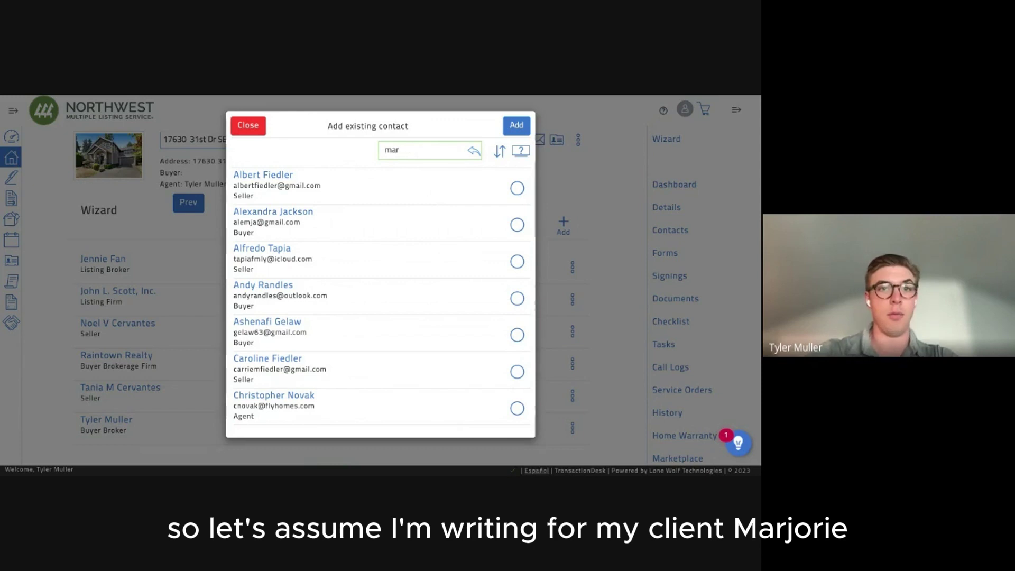
left_click(376, 209)
double_click(417, 150)
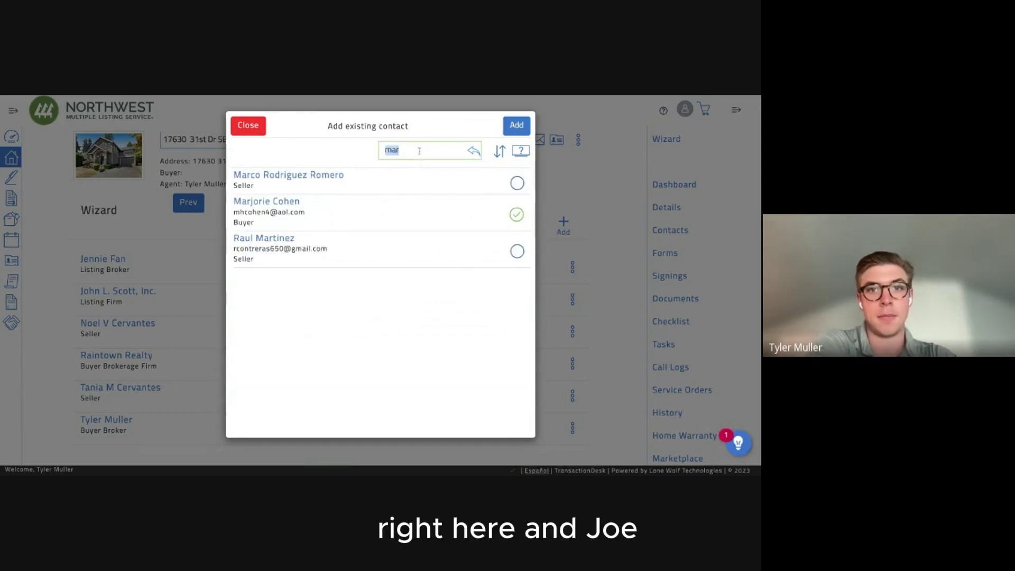
type("Joe")
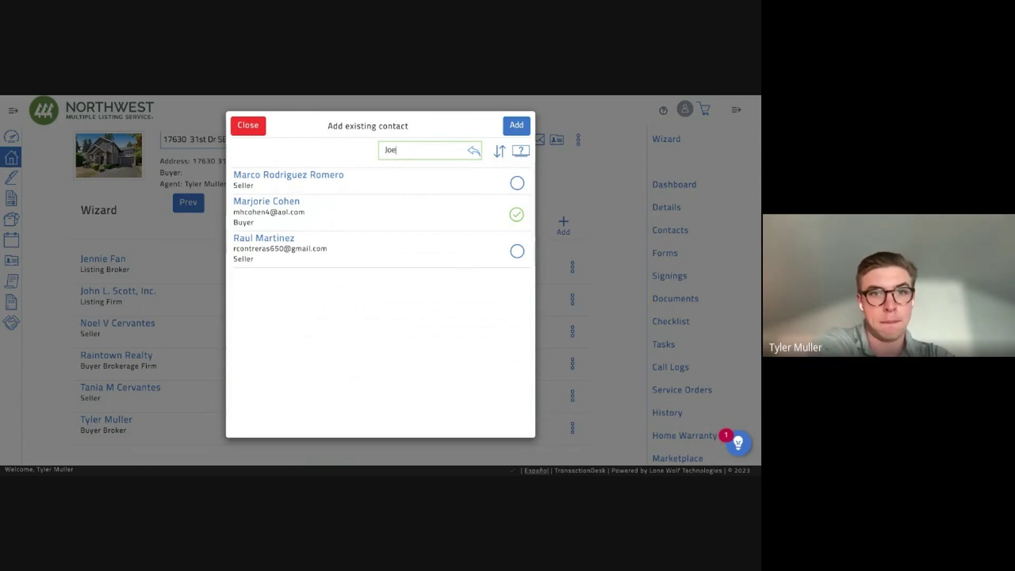
left_click(515, 188)
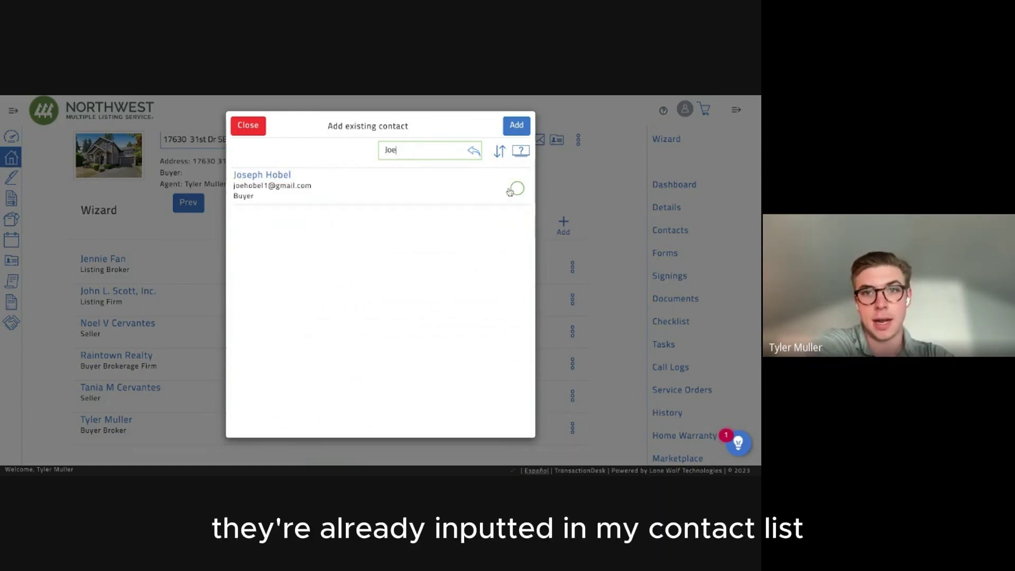
triple_click(258, 185)
left_click(516, 125)
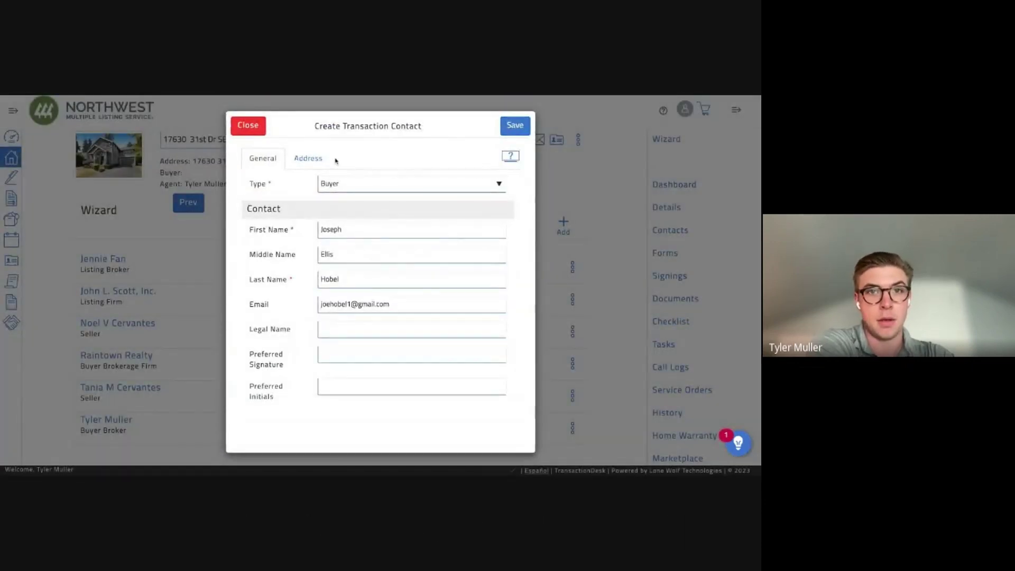
left_click(514, 125)
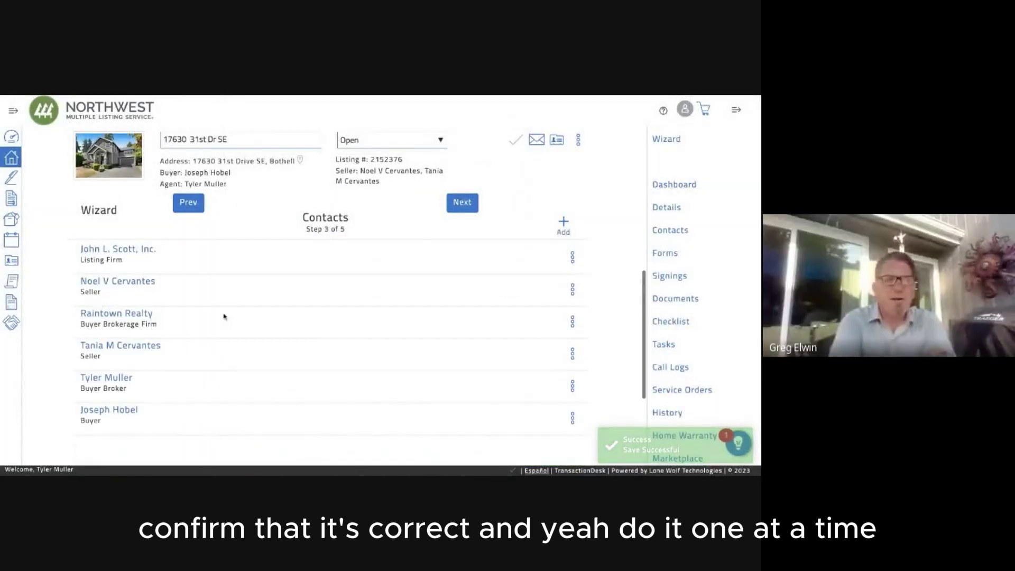
Add and save the second buyer client from saved contacts, then move to the Forms step.
left_click(562, 221)
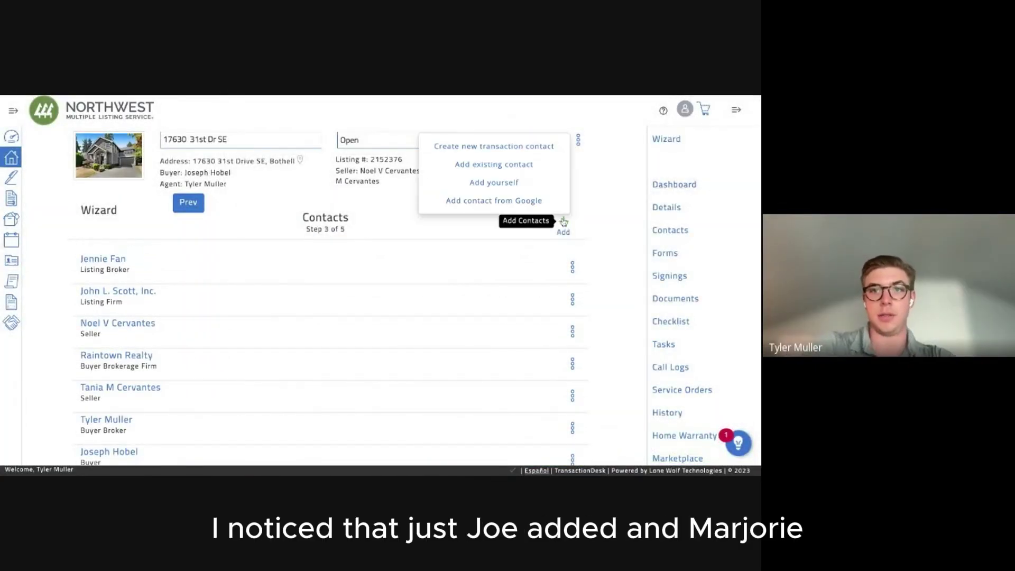
left_click(482, 164)
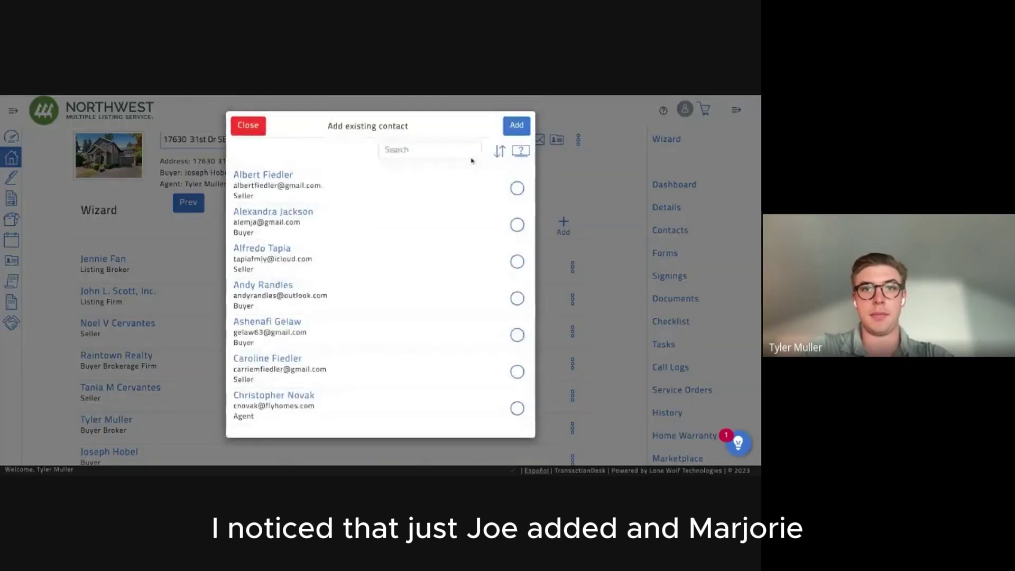
left_click(405, 150)
type("mar")
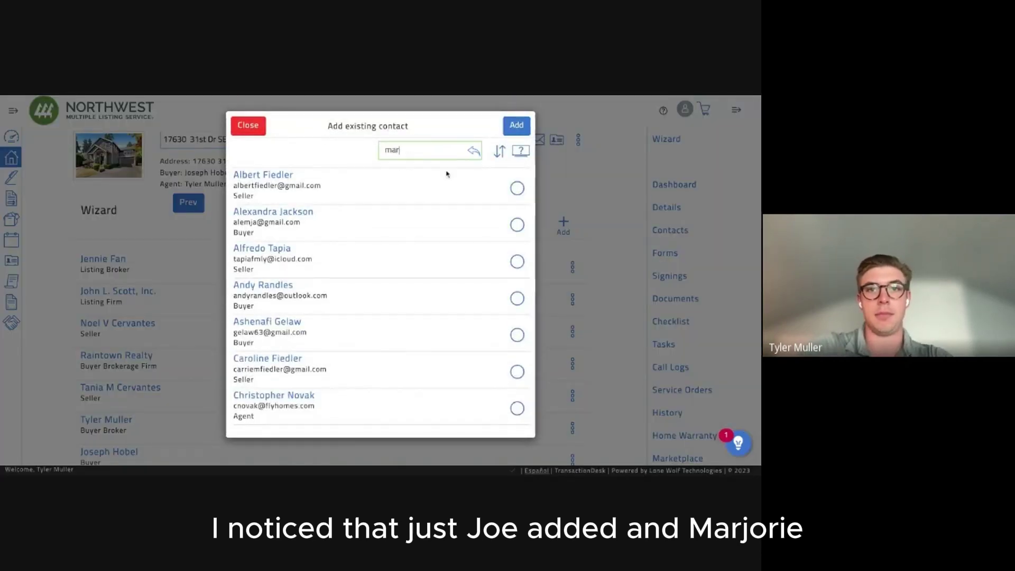
left_click(517, 214)
left_click(516, 126)
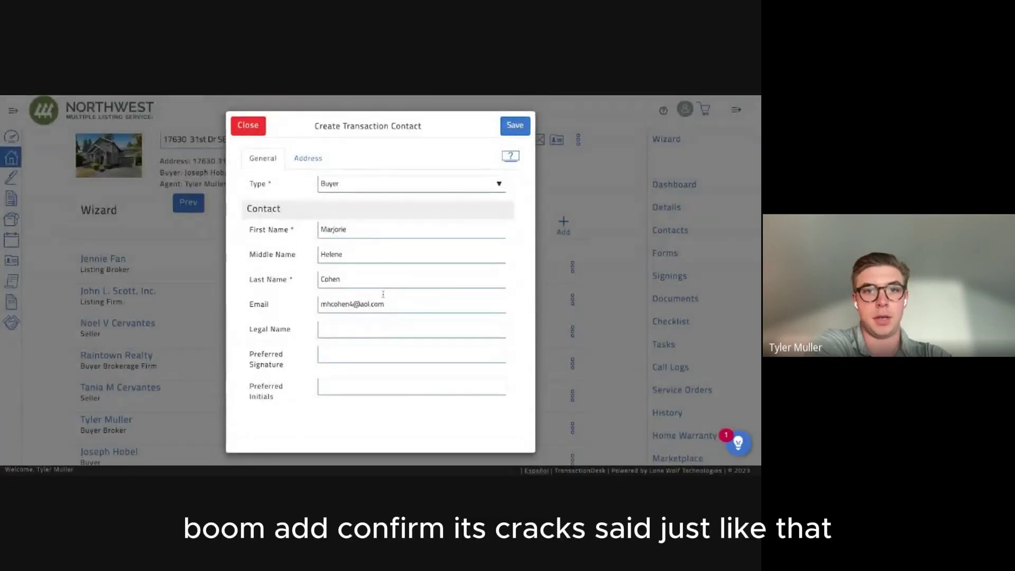
left_click(515, 126)
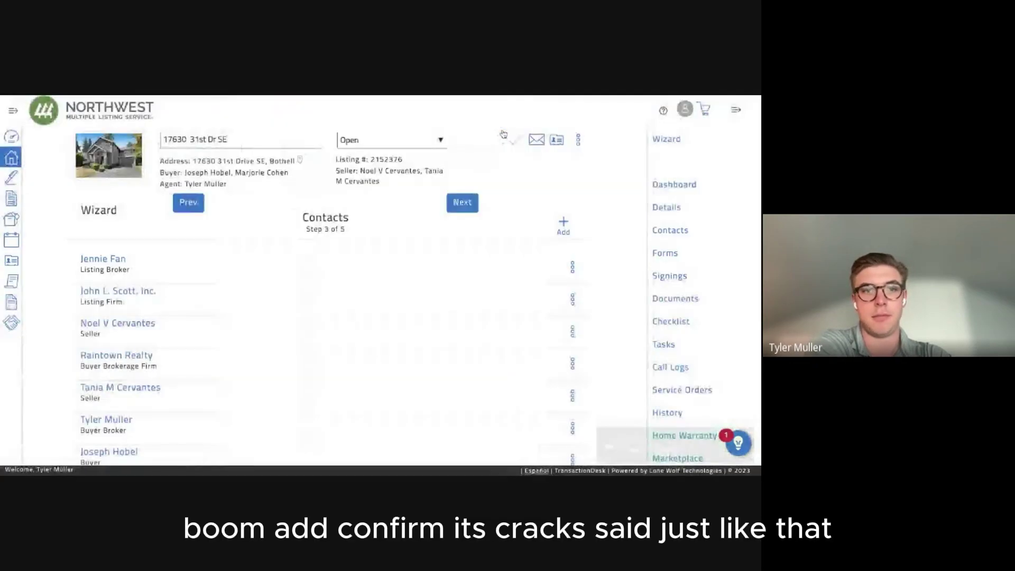
scroll(375, 338, "down", 3)
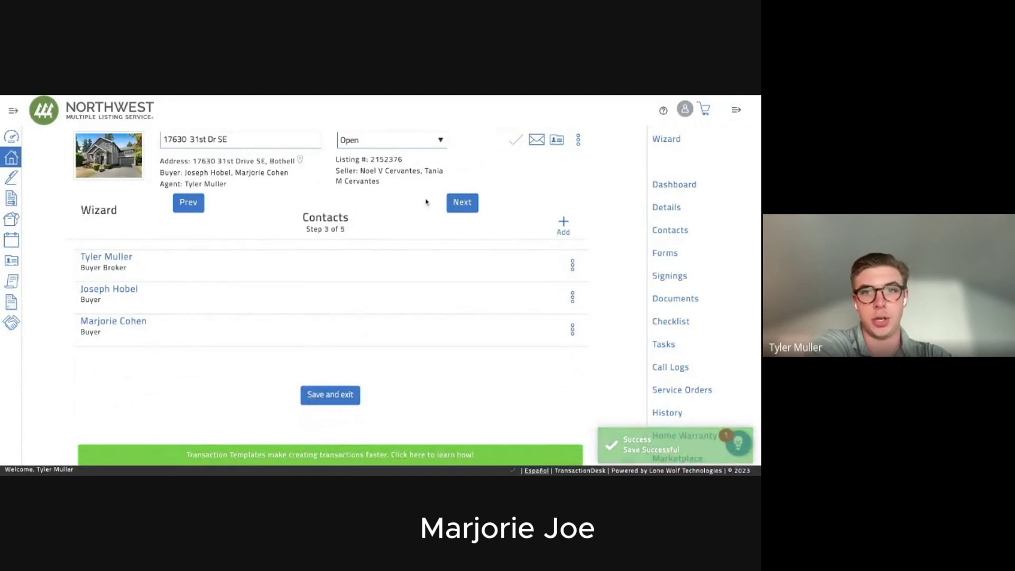
left_click(455, 208)
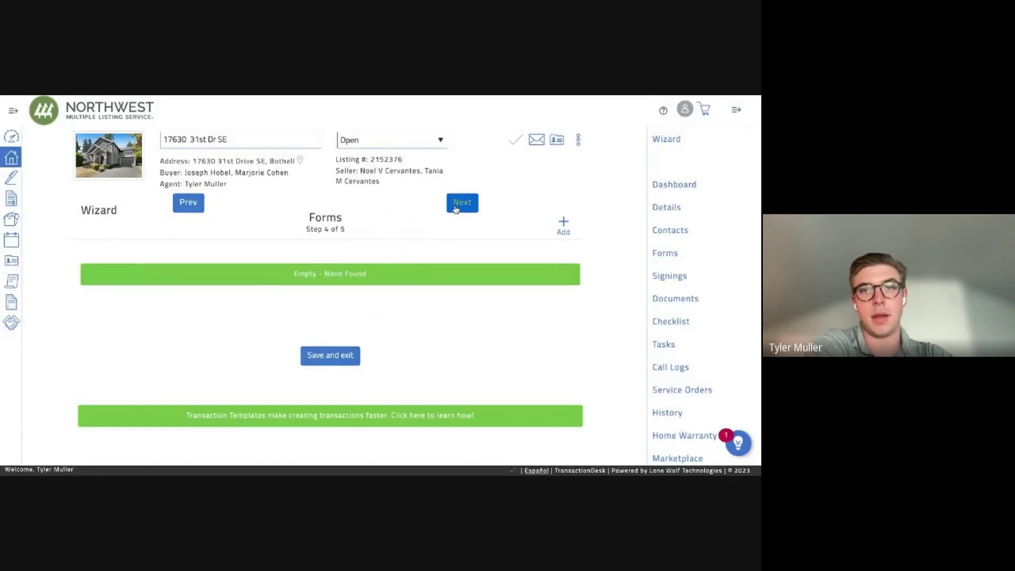
Search the form library and tick Form 21, 22D Optional Clauses and 35 Inspection Addendum.
left_click(564, 222)
type("21")
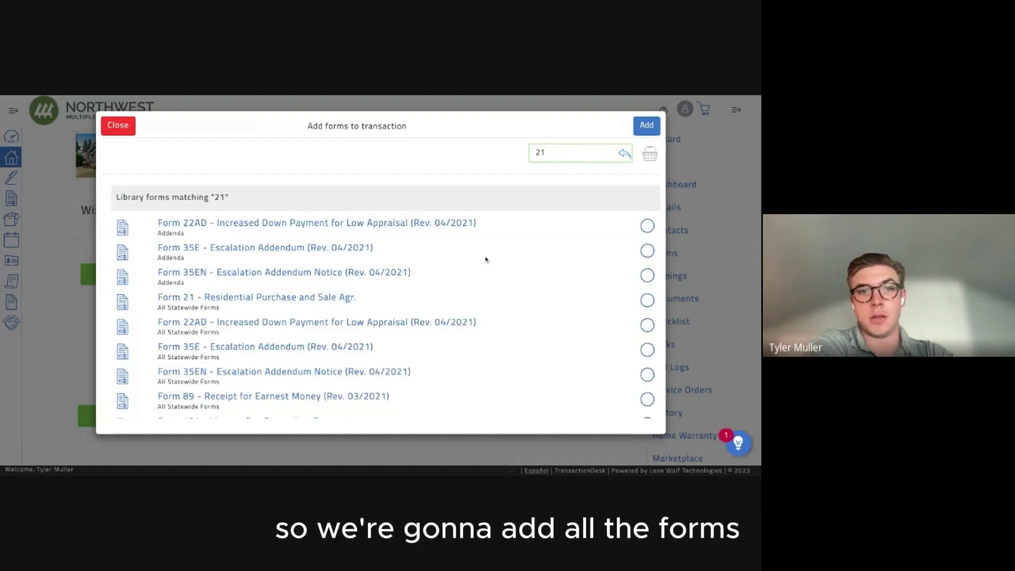
left_click(647, 300)
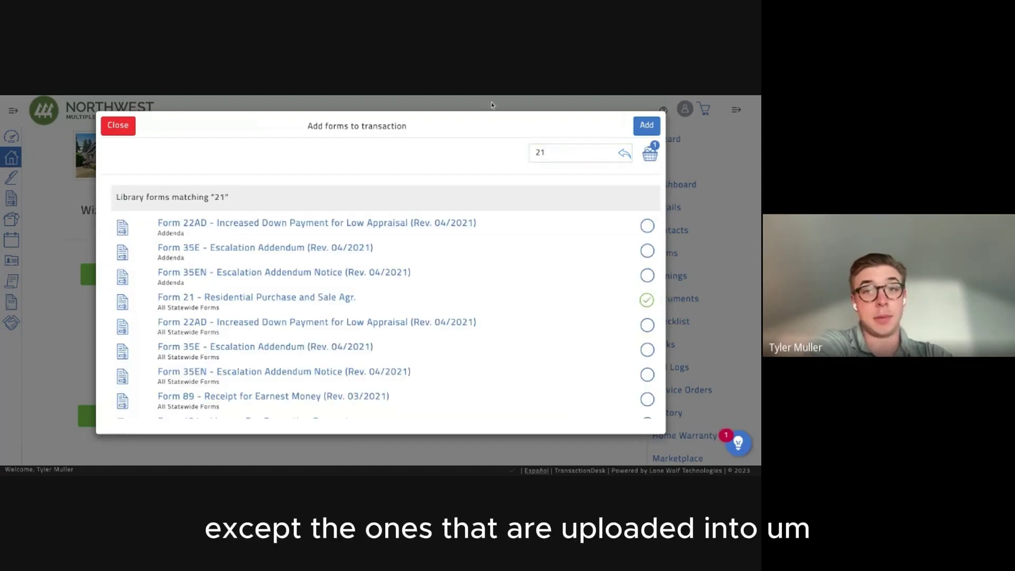
double_click(555, 157)
type("22d")
left_click(645, 226)
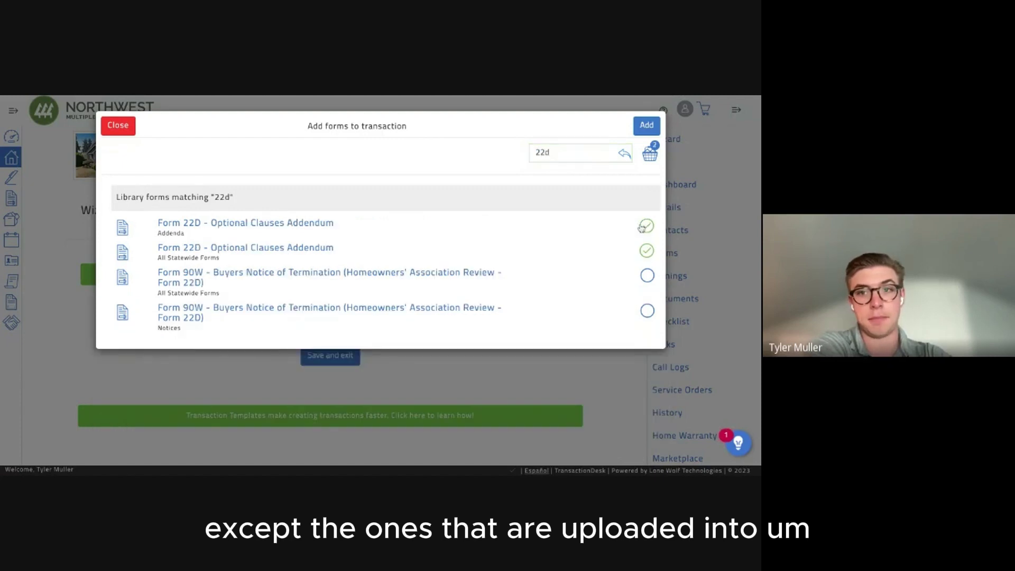
double_click(559, 156)
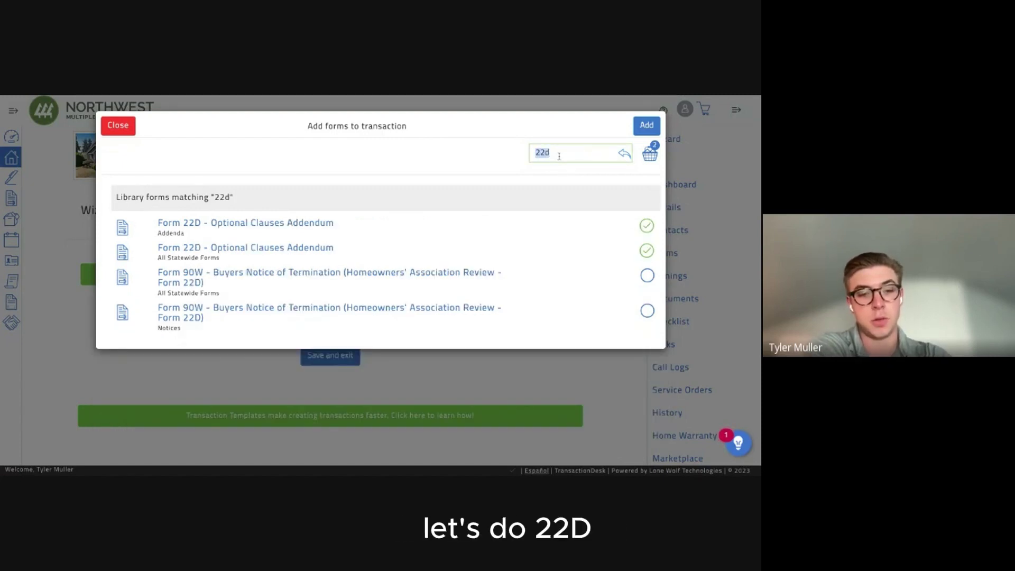
type("3")
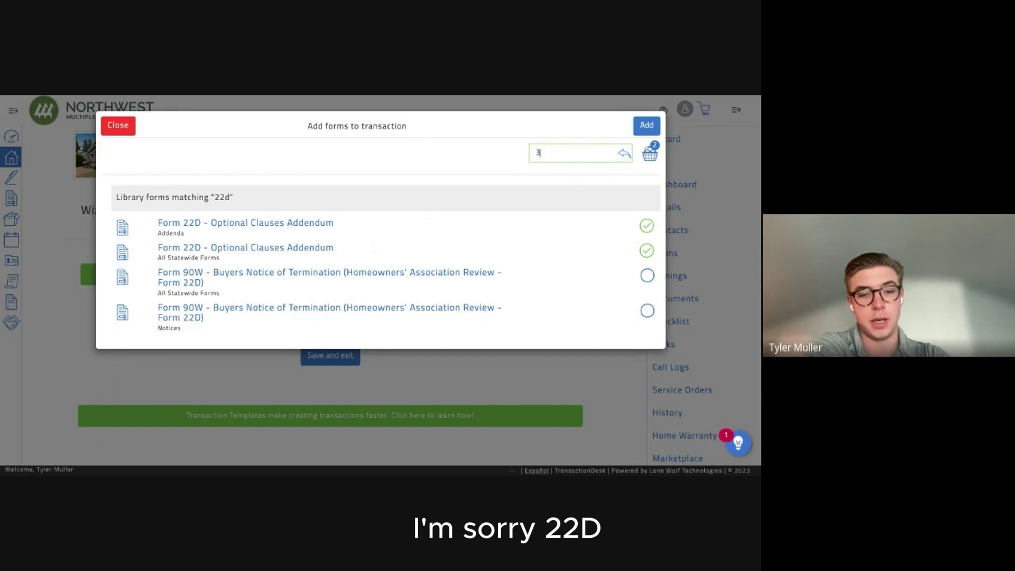
type("5w")
key("BackSpace")
left_click(646, 226)
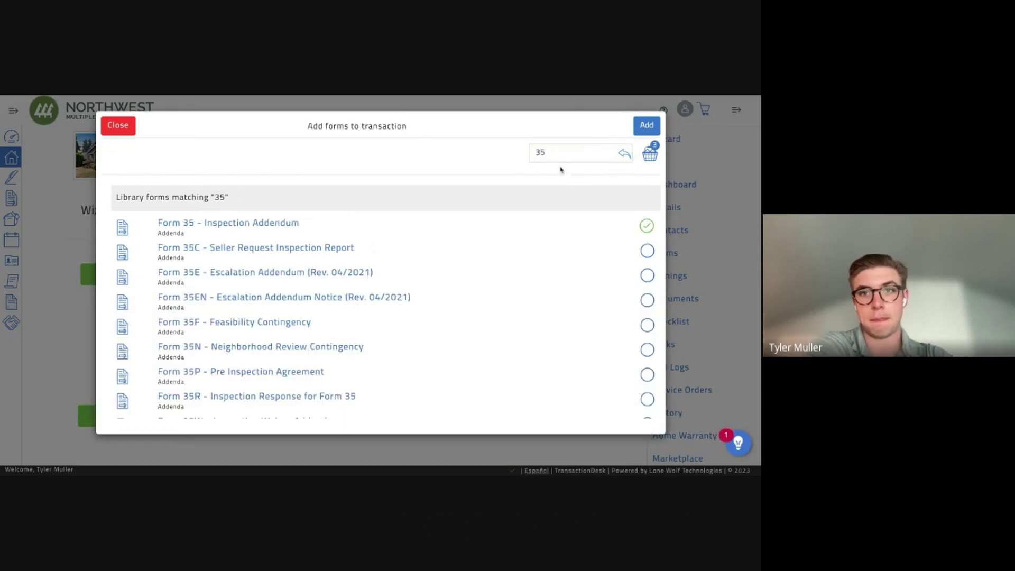
Search 22a and add the selected forms, including 22A Financing Addendum, to the transaction.
left_click(569, 148)
type("22a")
key("Return")
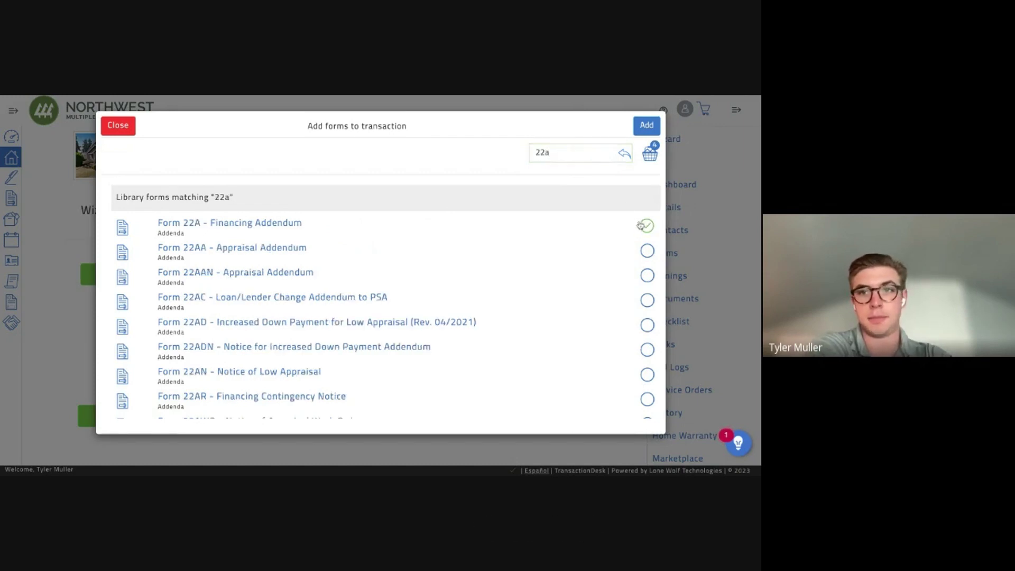
left_click(647, 125)
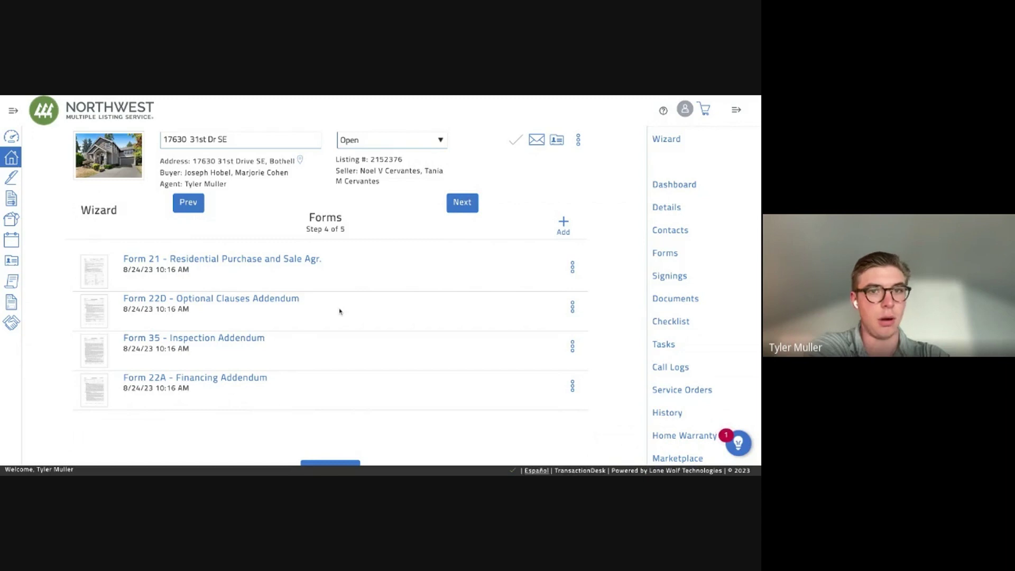
On the documents step, delete Prelim Title.pdf and the Features and Upgrades List.
left_click(460, 204)
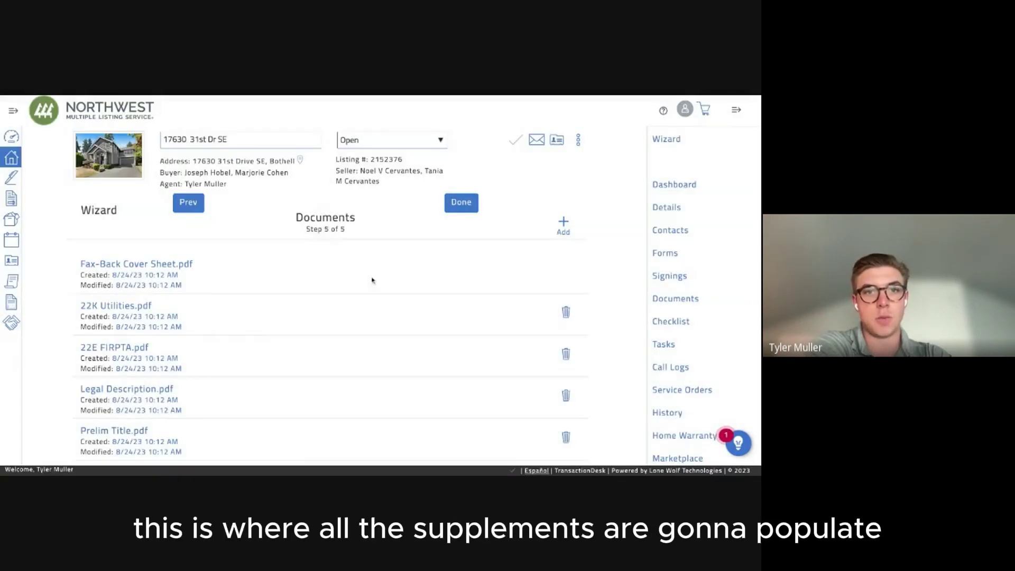
scroll(406, 279, "down", 2)
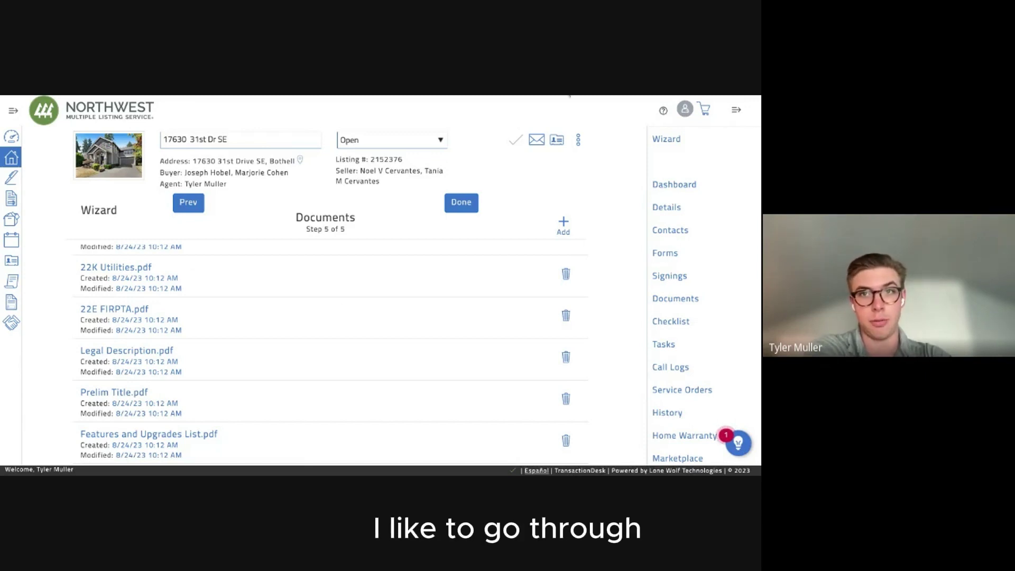
scroll(206, 343, "down", 1)
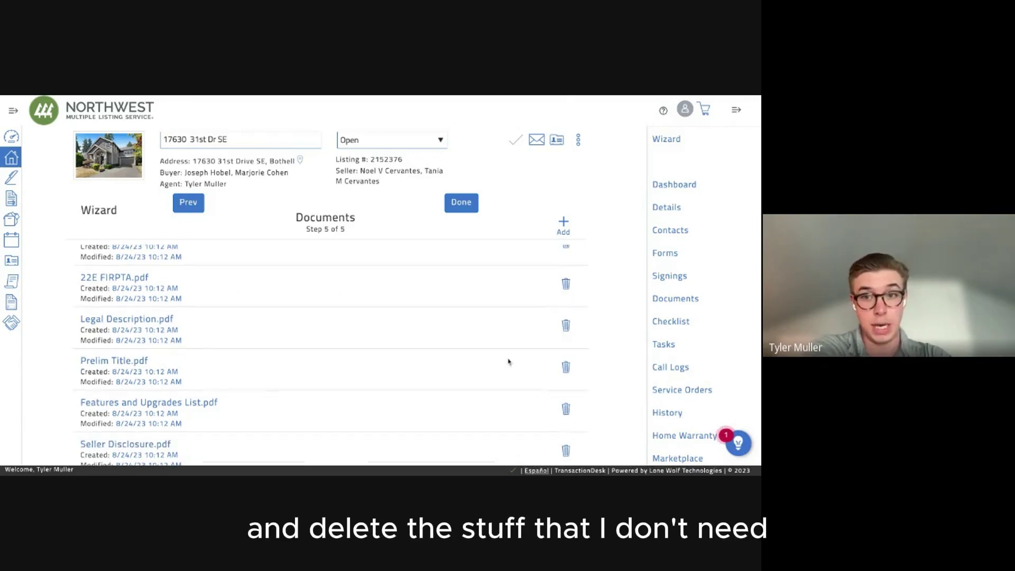
left_click(566, 367)
left_click(517, 111)
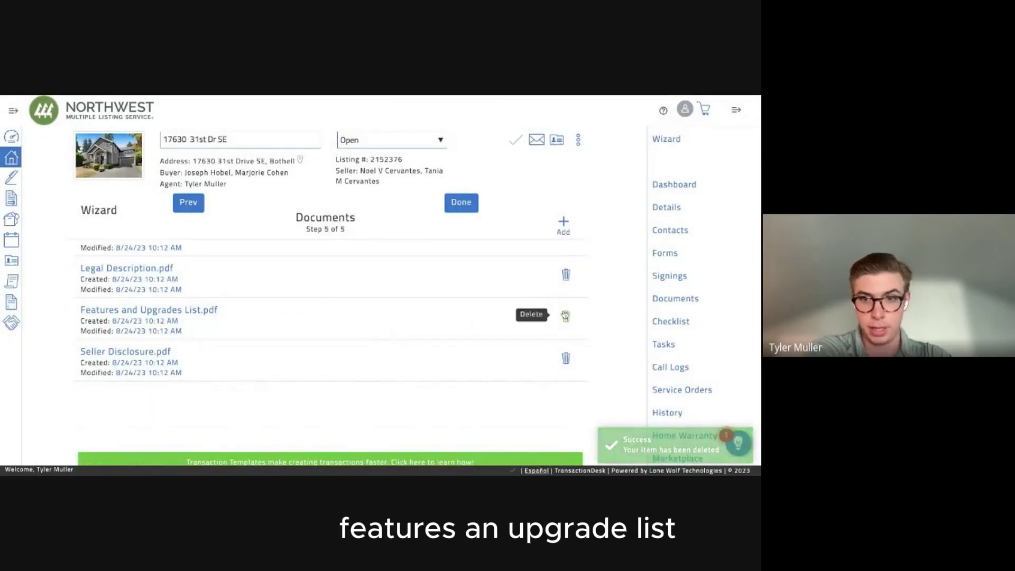
left_click(566, 316)
left_click(516, 125)
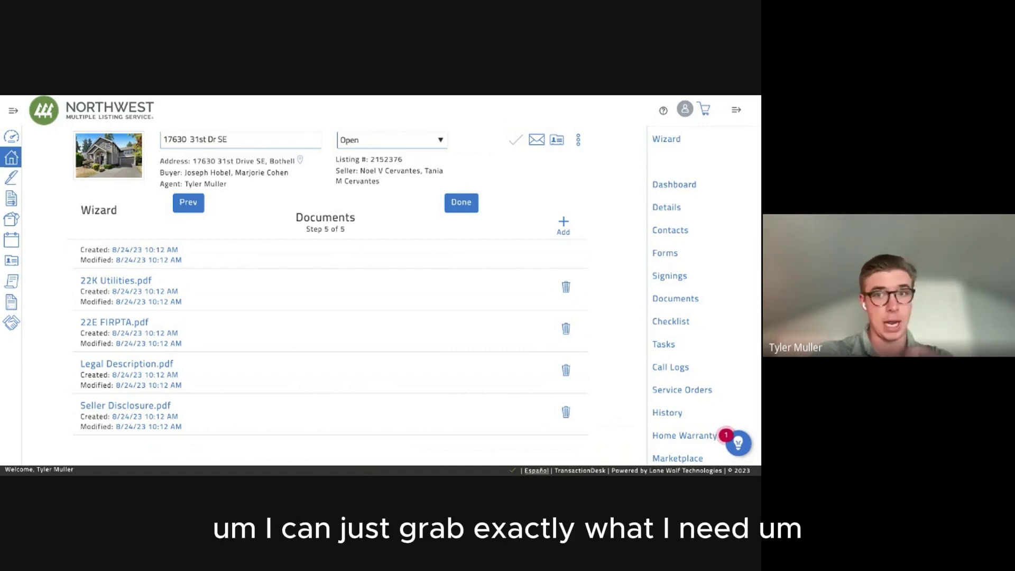
Delete 22E FIRPTA.pdf, finish the wizard, and view the transaction's full list of forms.
scroll(330, 349, "up", 1)
scroll(390, 342, "down", 1)
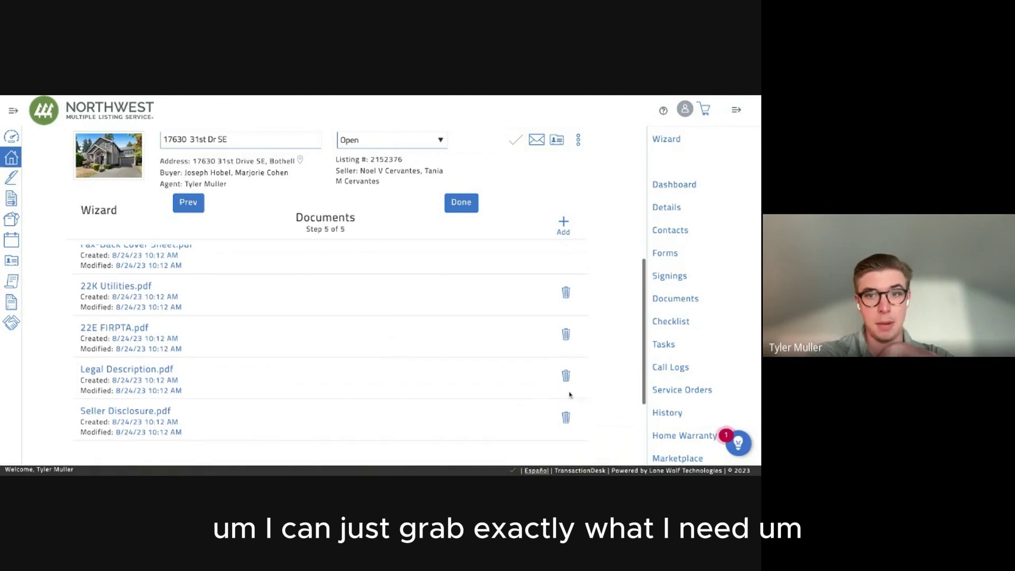
left_click(566, 334)
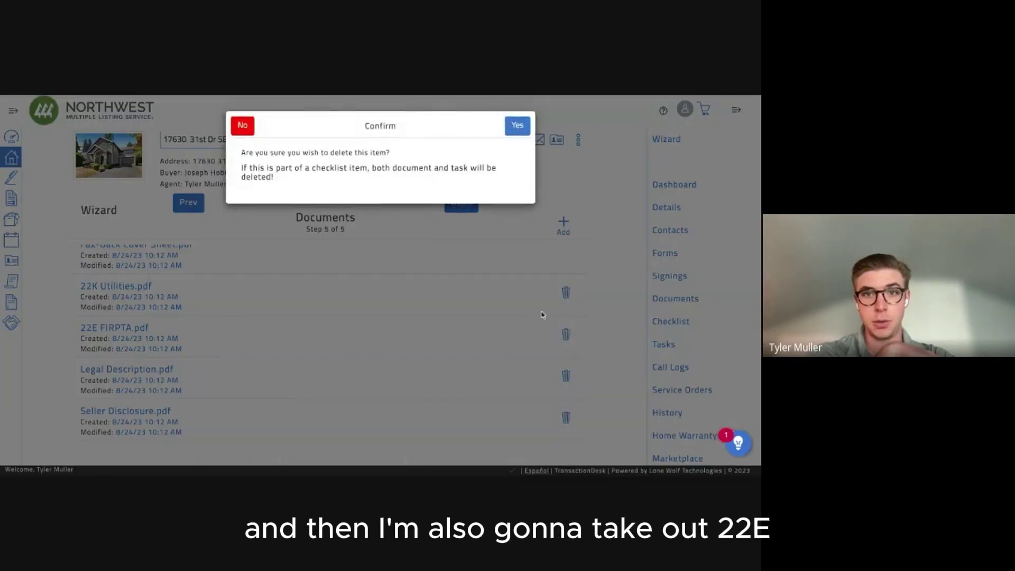
left_click(517, 125)
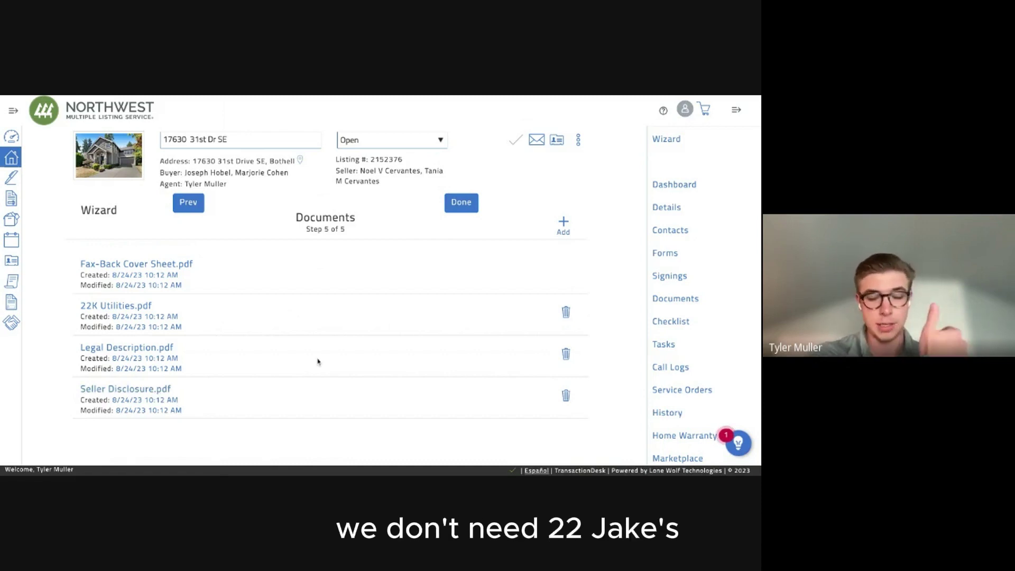
left_click(451, 208)
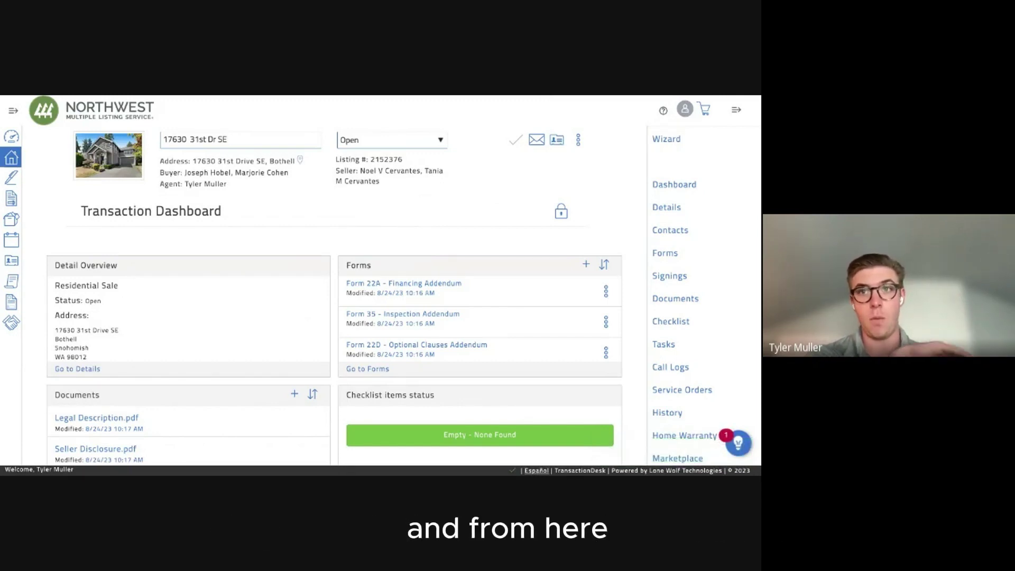
left_click(665, 254)
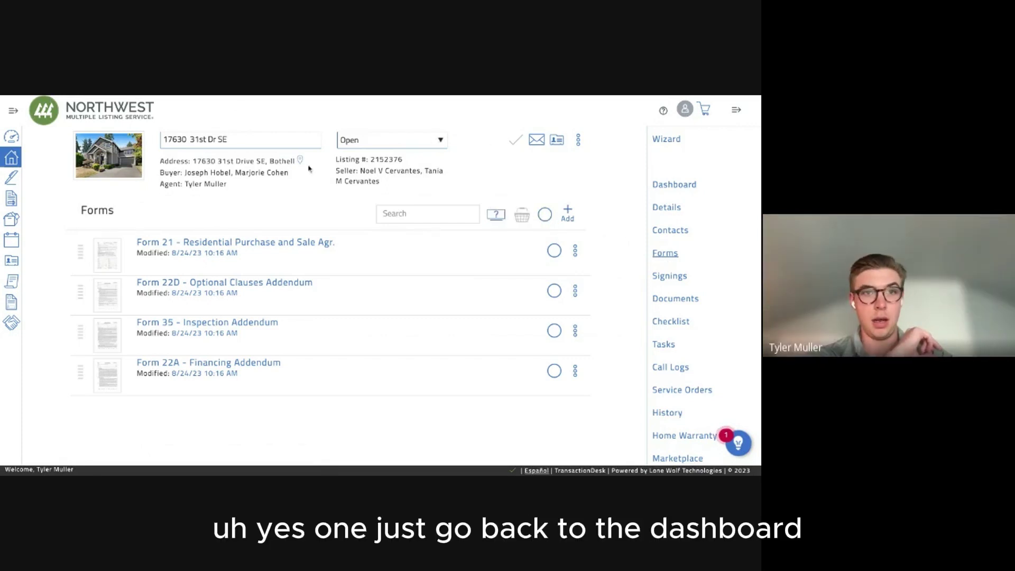
left_click(674, 185)
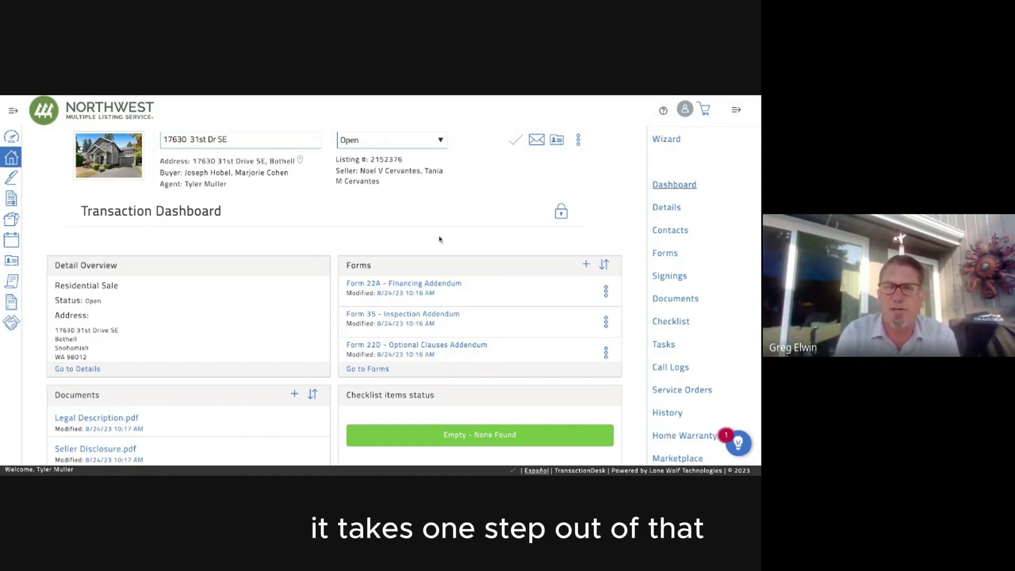
left_click(428, 284)
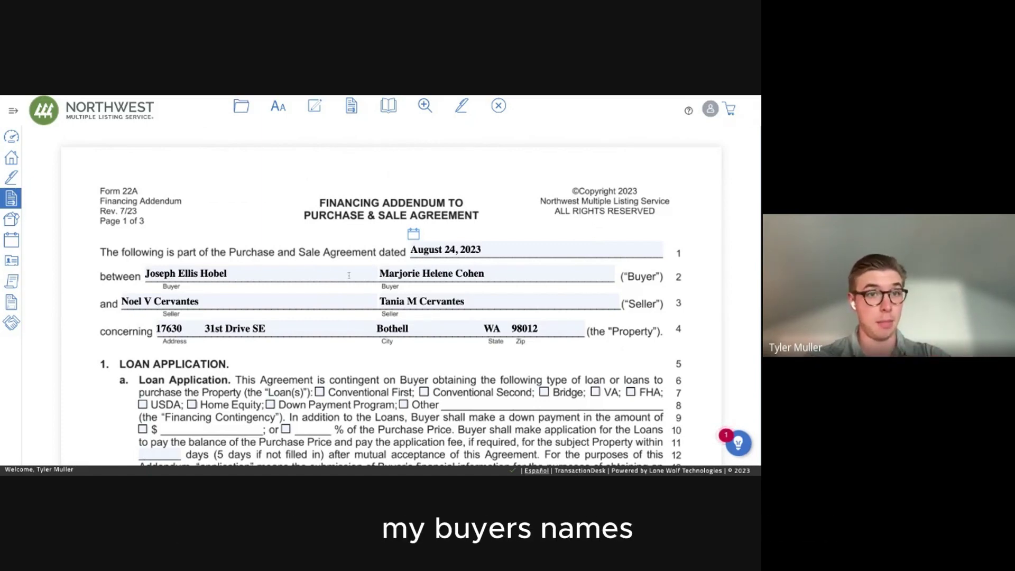
On Form 22A, choose a Conventional First loan with a 20% down payment.
scroll(343, 312, "down", 2)
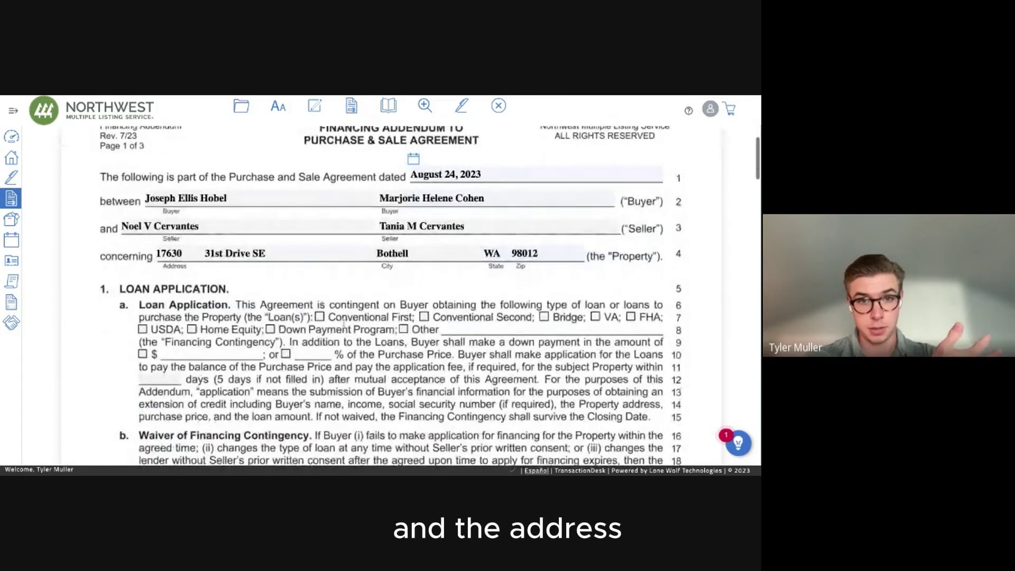
scroll(343, 325, "down", 1)
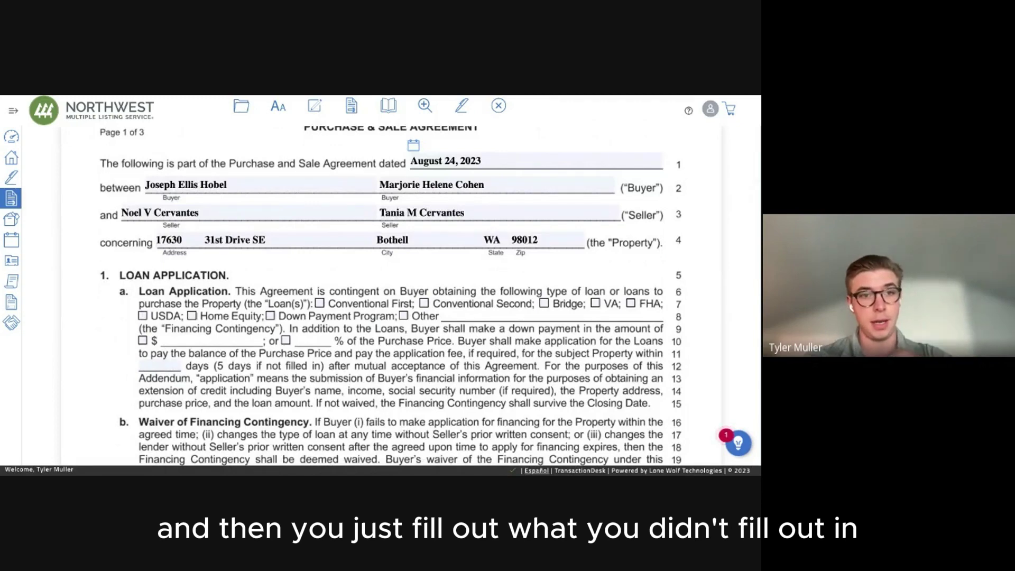
left_click(319, 303)
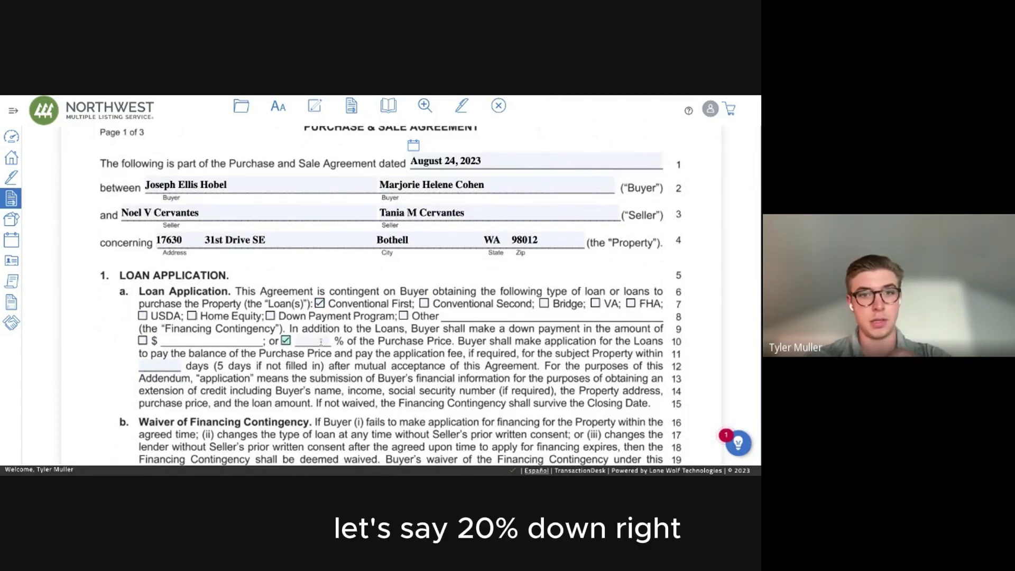
left_click(286, 340)
type("20")
Select the Seller's Notice to Perform option with a 21-day period.
scroll(452, 389, "down", 5)
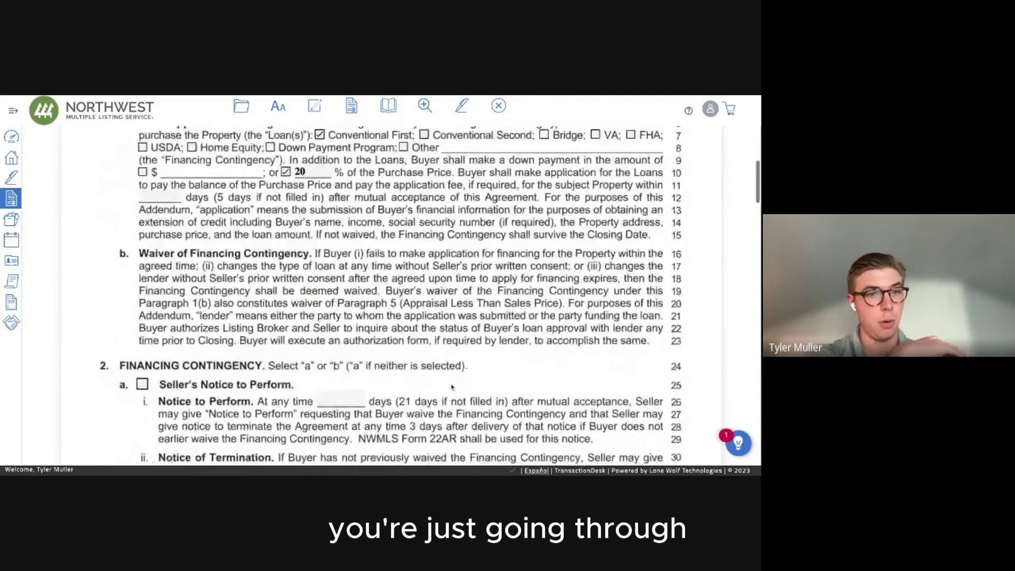
left_click(142, 312)
left_click(328, 332)
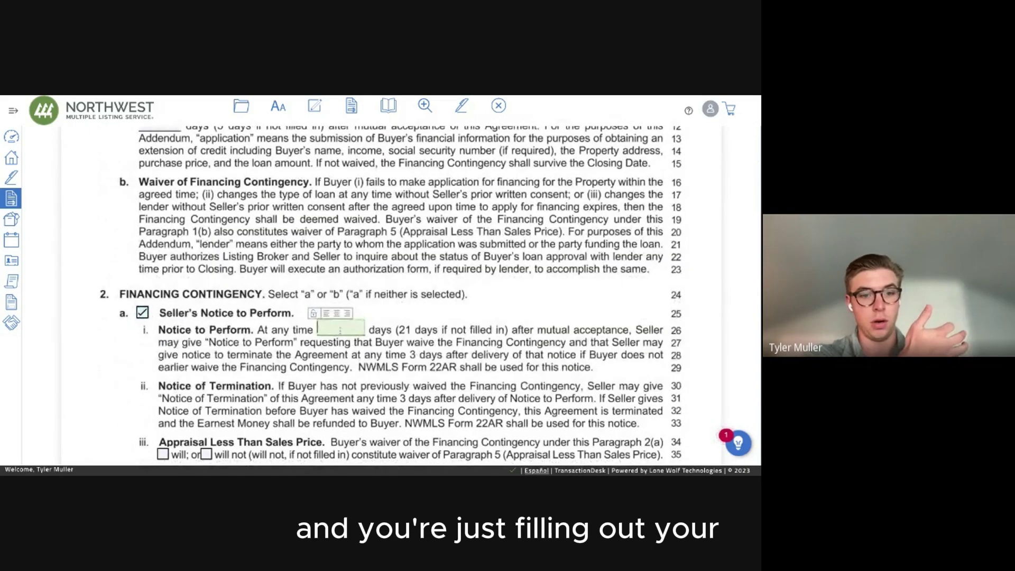
type("3")
key("BackSpace")
type("21")
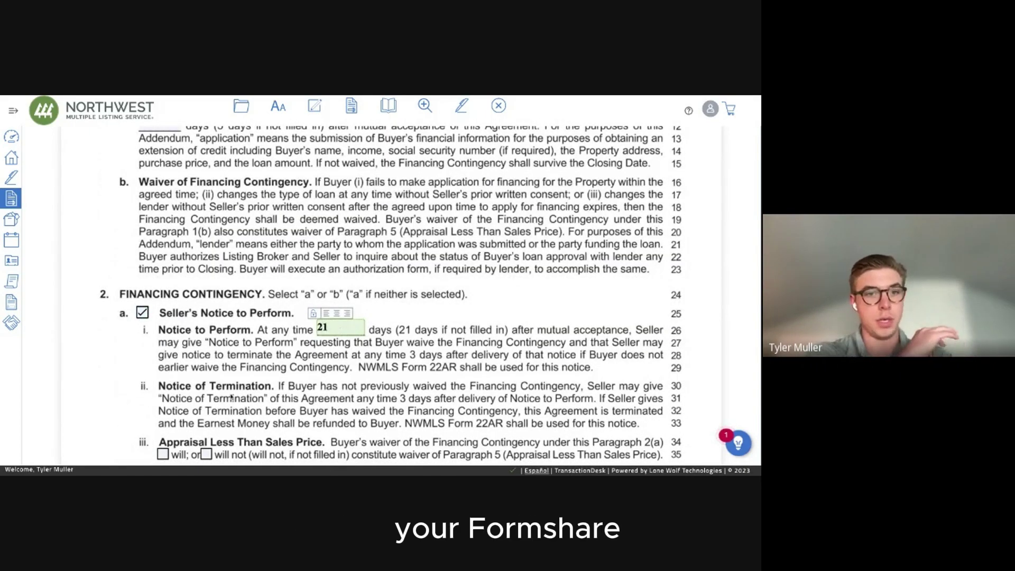
Save Form 22A and open Form 35 Inspection Addendum.
scroll(202, 427, "down", 3)
scroll(338, 345, "down", 15)
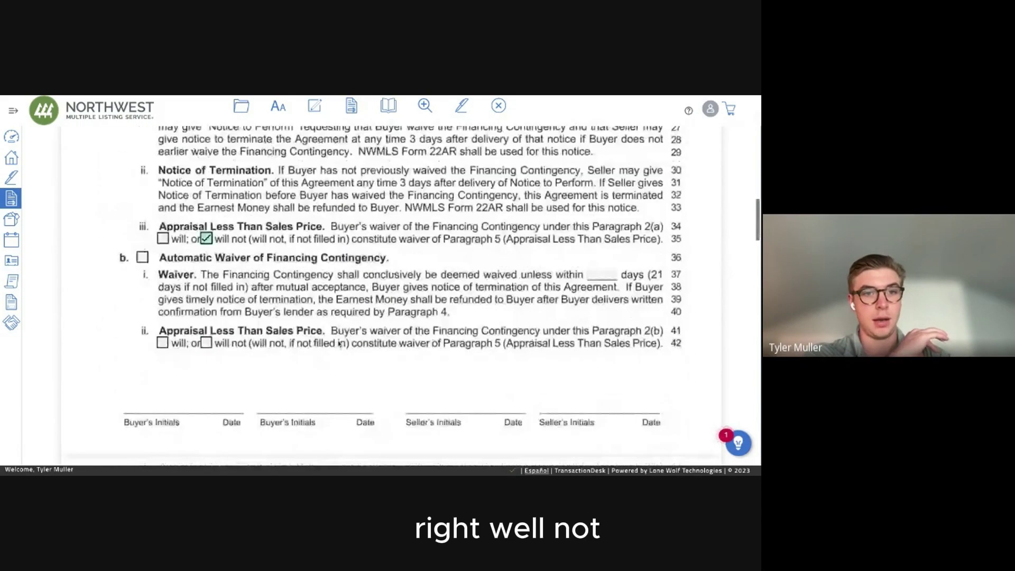
scroll(339, 344, "down", 10)
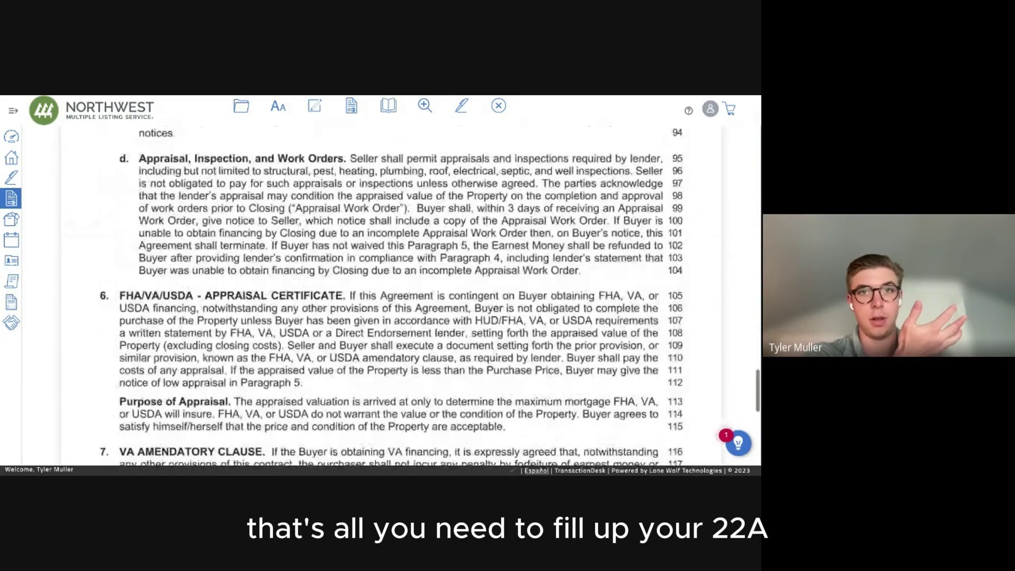
left_click(497, 107)
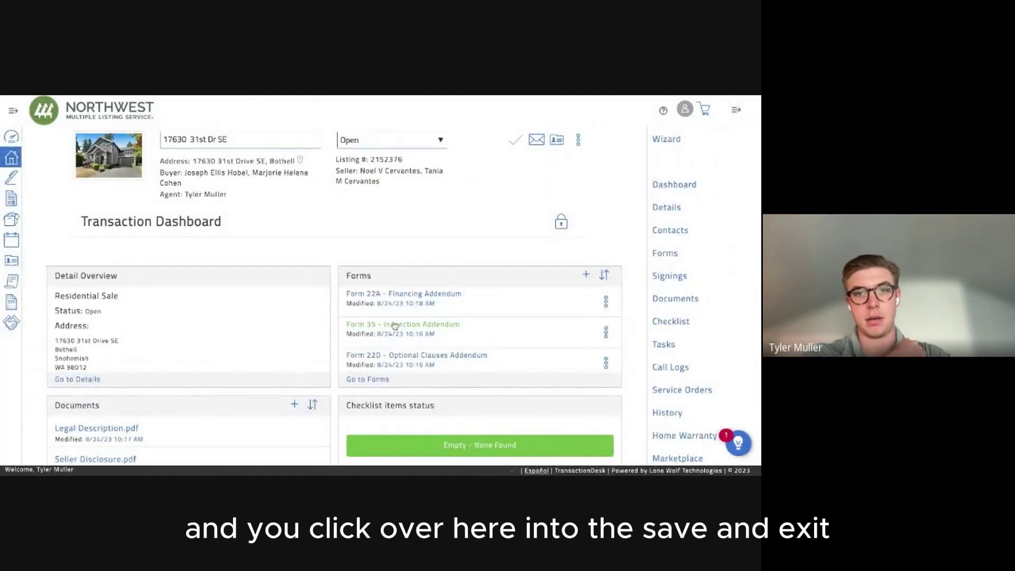
left_click(395, 327)
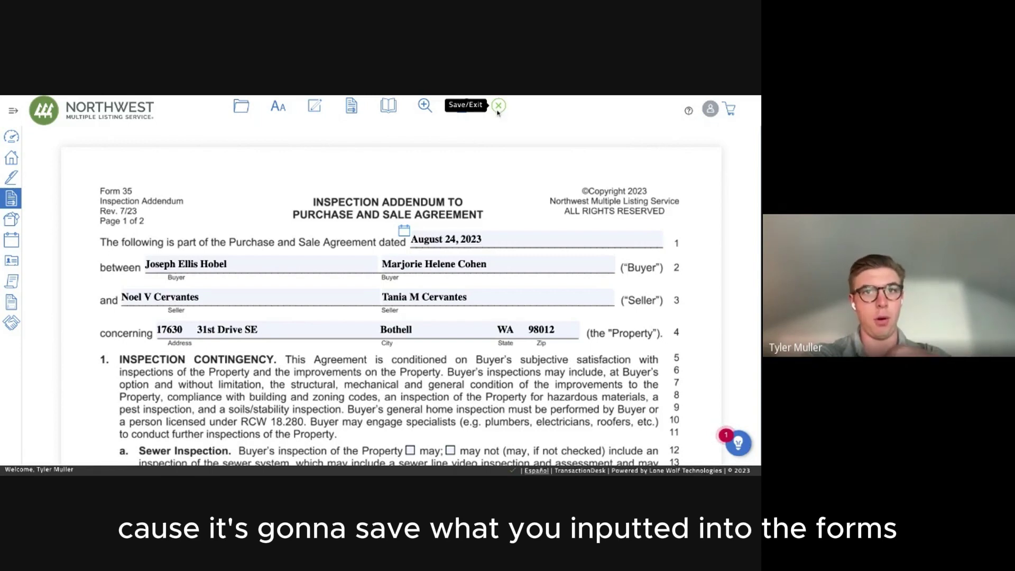
On Form 35, allow the buyer's sewer inspection and set an 8-day initial inspection period.
scroll(419, 349, "down", 2)
left_click(410, 334)
scroll(424, 307, "down", 3)
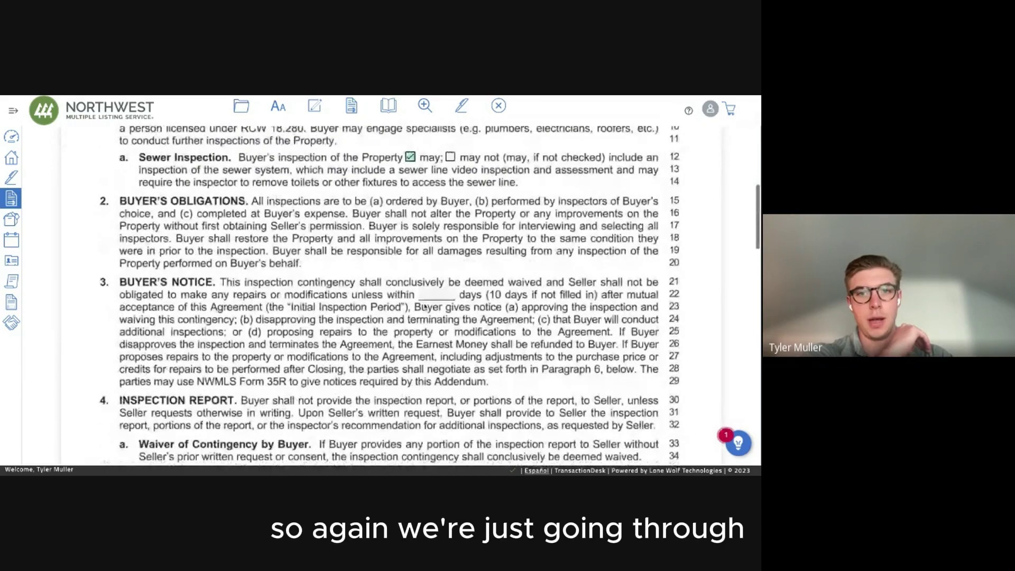
left_click(434, 294)
type("8")
Fill the additional inspection, seller response, buyer reply and 3-day repair completion periods.
scroll(385, 302, "down", 3)
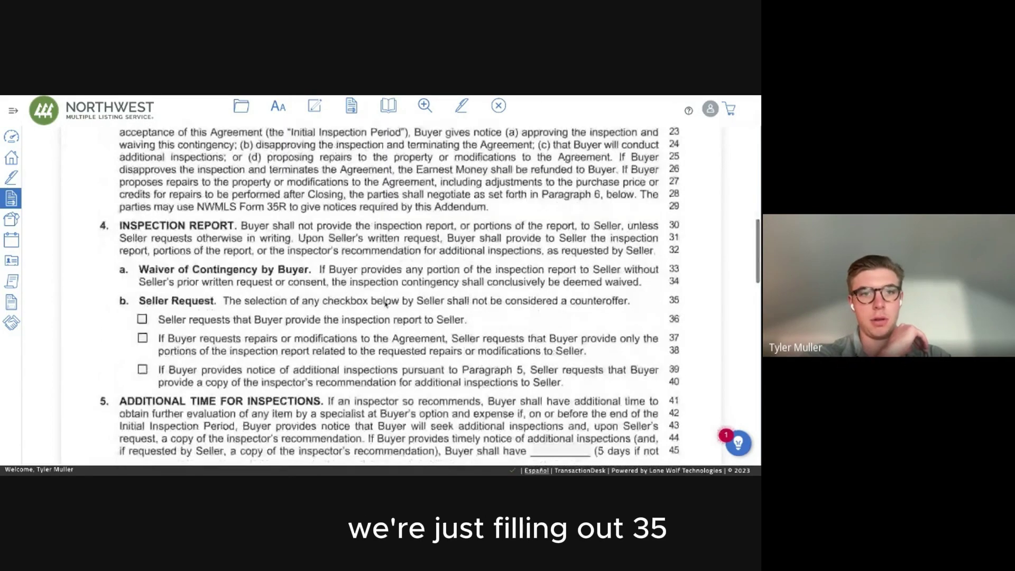
scroll(385, 304, "down", 2)
scroll(423, 285, "down", 2)
left_click(548, 257)
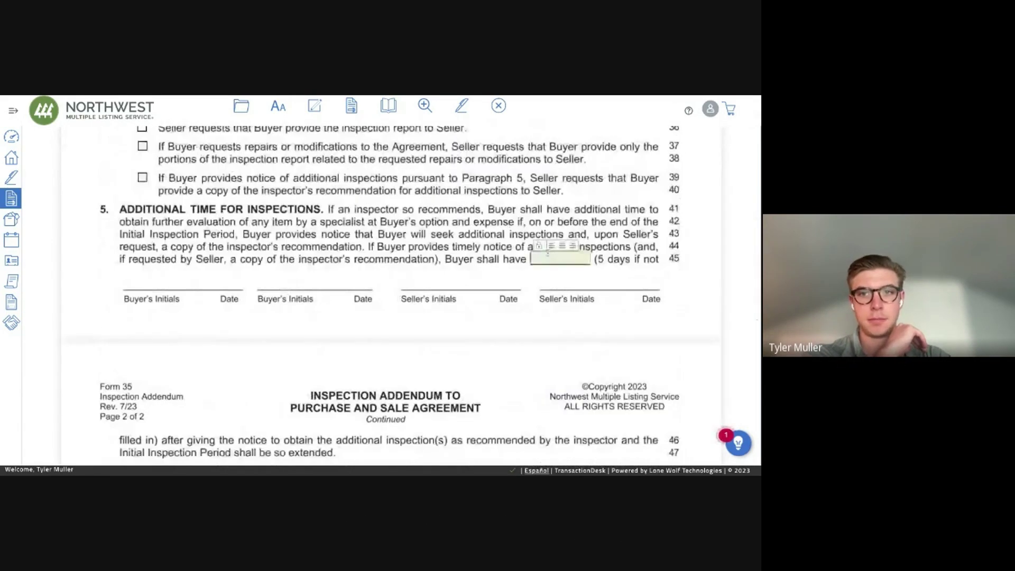
scroll(482, 270, "down", 4)
left_click(547, 269)
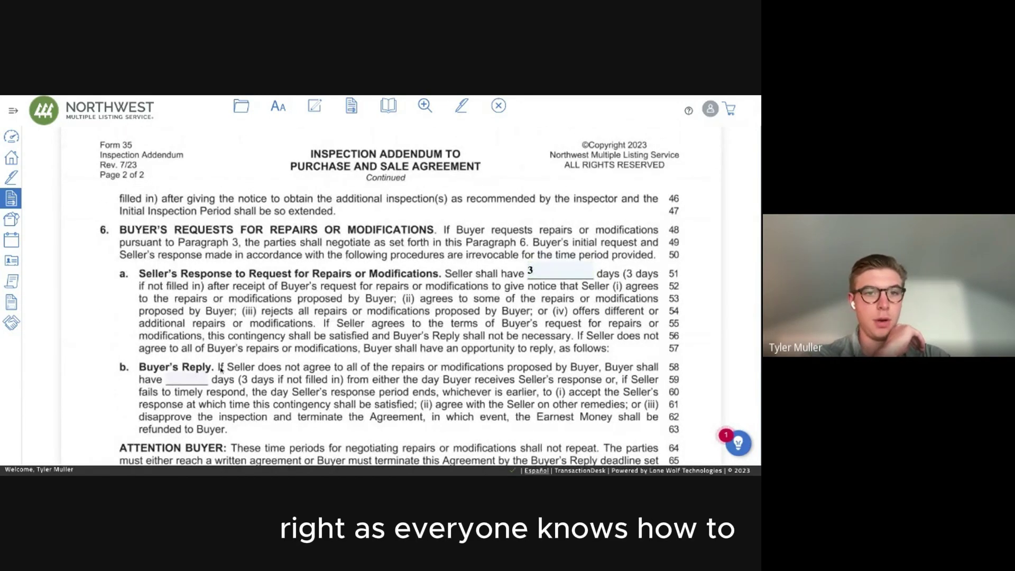
left_click(187, 380)
scroll(168, 239, "down", 5)
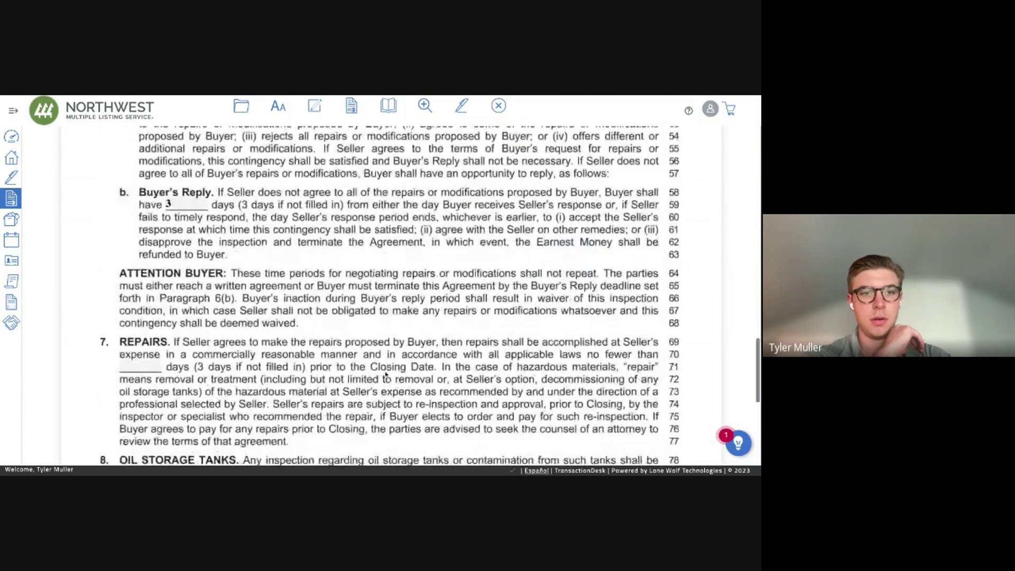
left_click(143, 238)
type("3")
Save Form 35 and open the Optional Clauses Addendum from the dashboard.
scroll(252, 252, "down", 3)
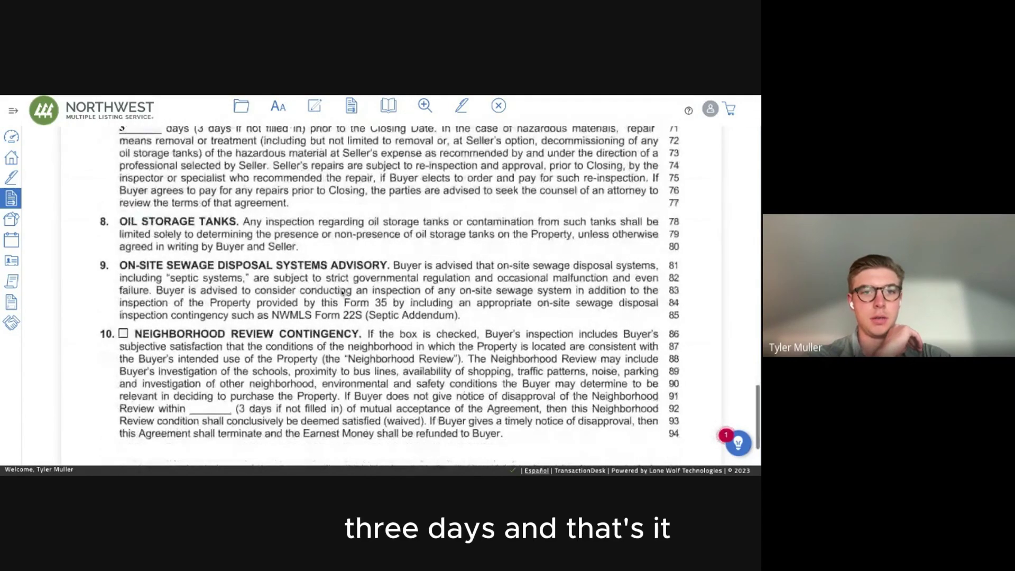
left_click(498, 105)
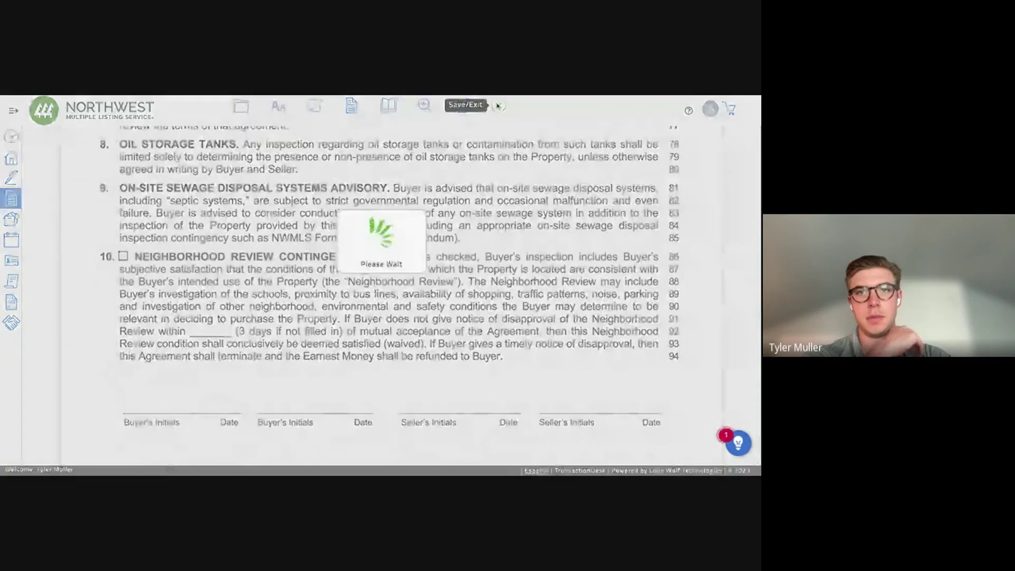
scroll(423, 348, "down", 1)
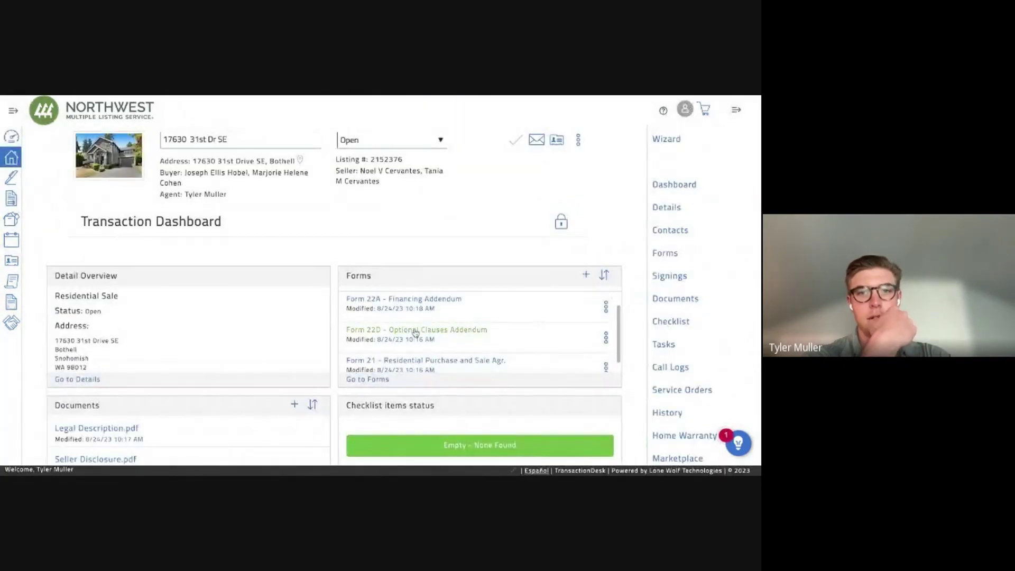
left_click(415, 331)
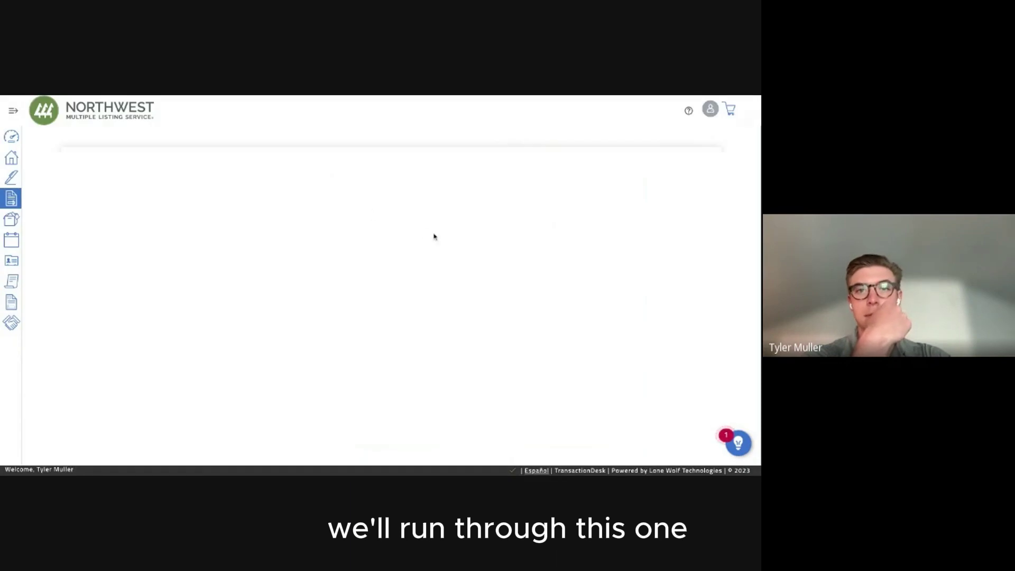
Include the square footage/lot size, Seller Cleaning and Personal Property clauses.
scroll(370, 291, "down", 2)
left_click(122, 260)
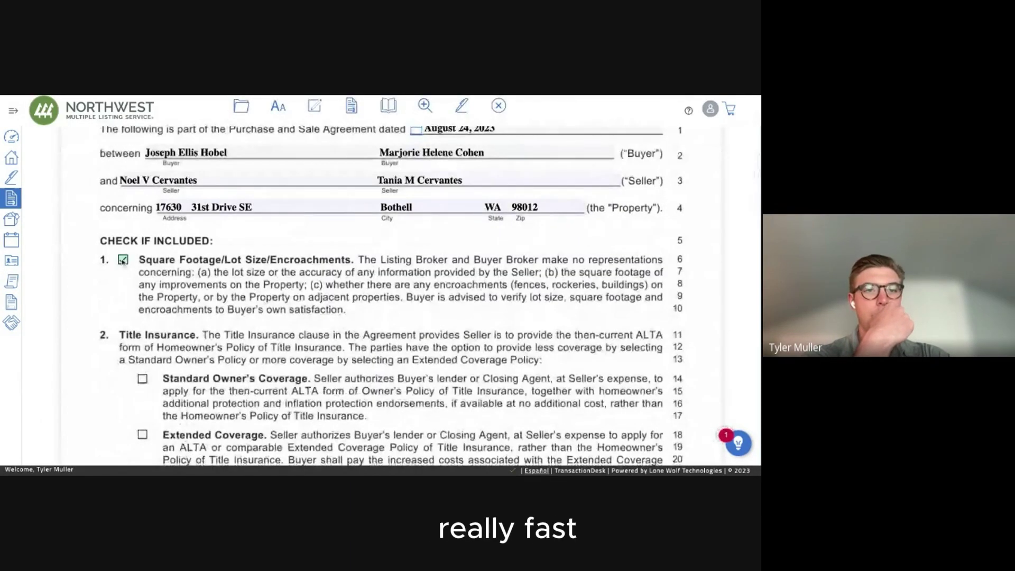
scroll(122, 260, "down", 7)
left_click(123, 334)
left_click(123, 372)
Add the Utilities clause: public water, public sewer, natural gas, electricity and Comcast internet.
scroll(123, 370, "down", 4)
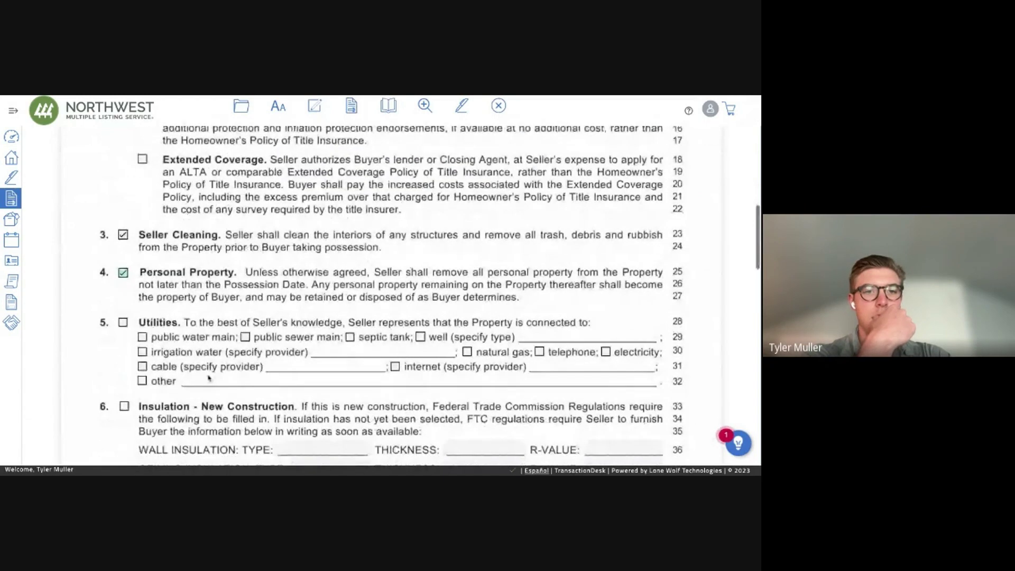
left_click(123, 323)
left_click(141, 337)
left_click(244, 337)
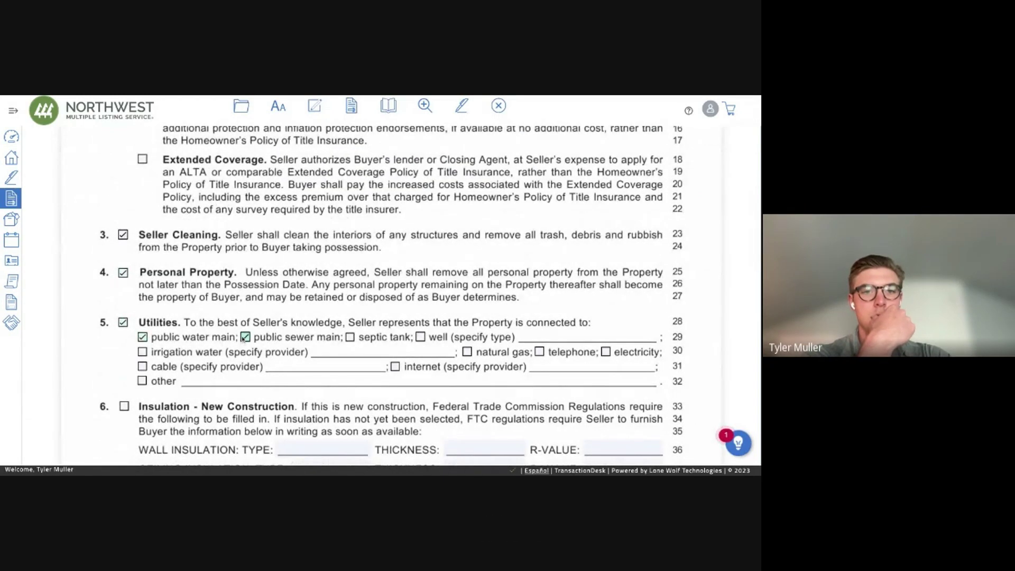
left_click(467, 353)
left_click(605, 352)
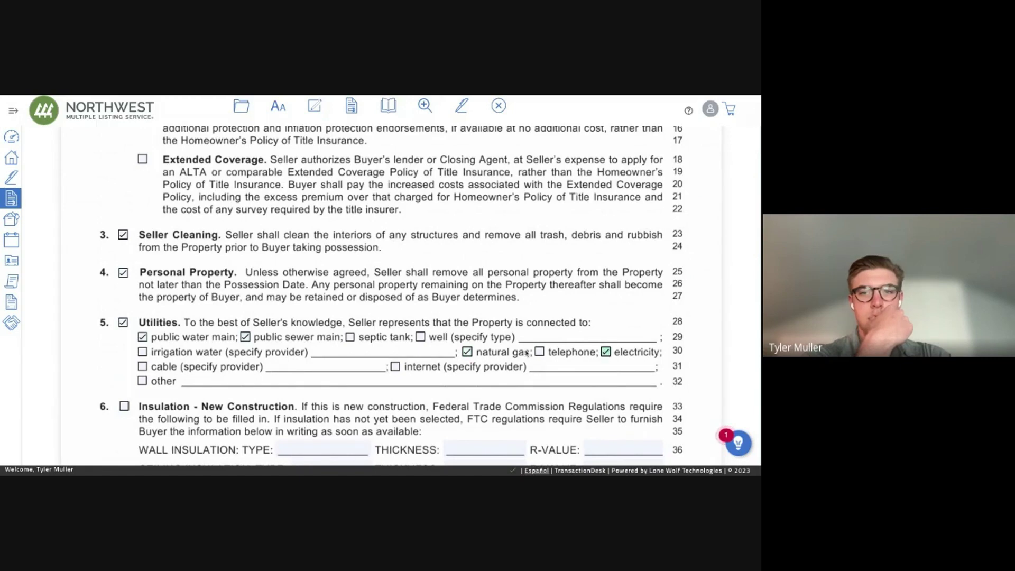
left_click(395, 367)
type("Comcast")
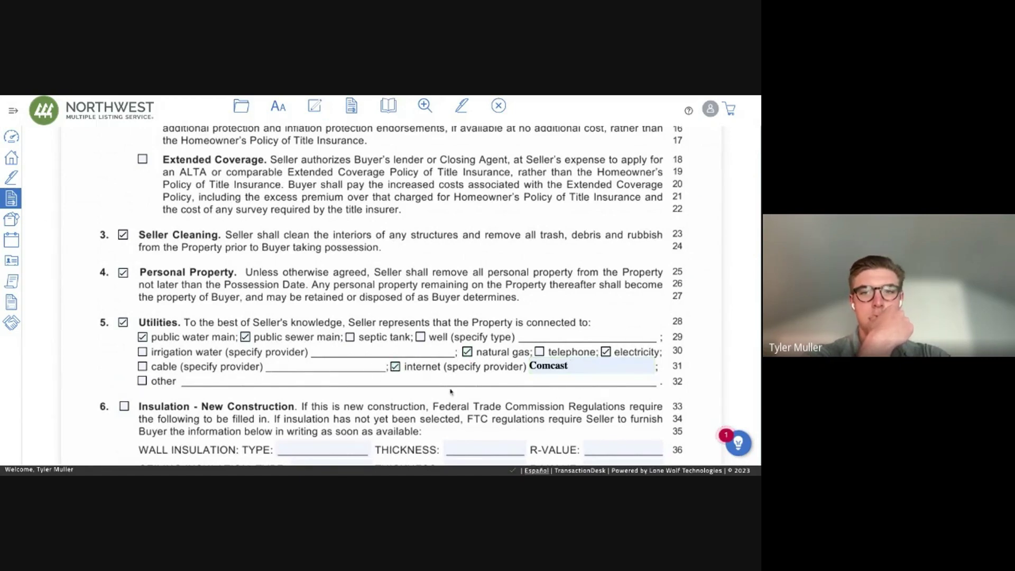
Review the addendum and close it to return to the dashboard.
scroll(288, 348, "down", 10)
scroll(288, 348, "down", 6)
scroll(302, 336, "up", 10)
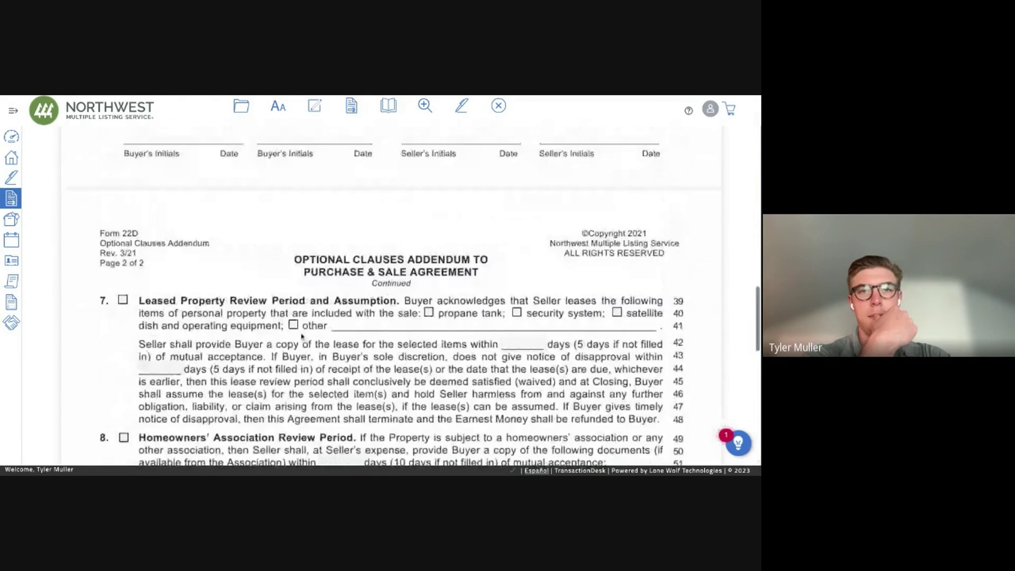
scroll(408, 187, "up", 4)
left_click(498, 105)
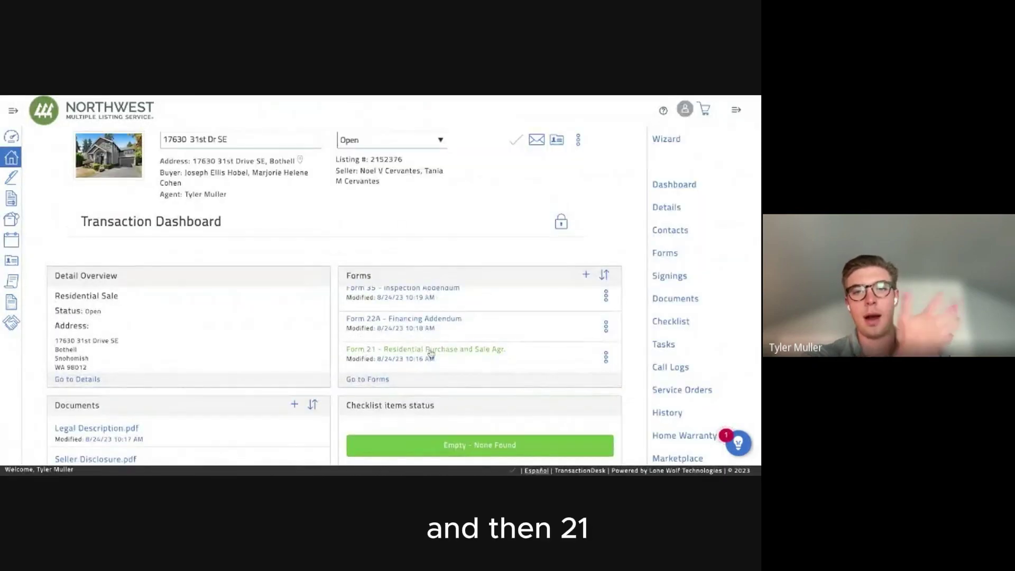
Open Form 21 and review its prefilled terms, including the 1,250,000.00 purchase price.
left_click(430, 351)
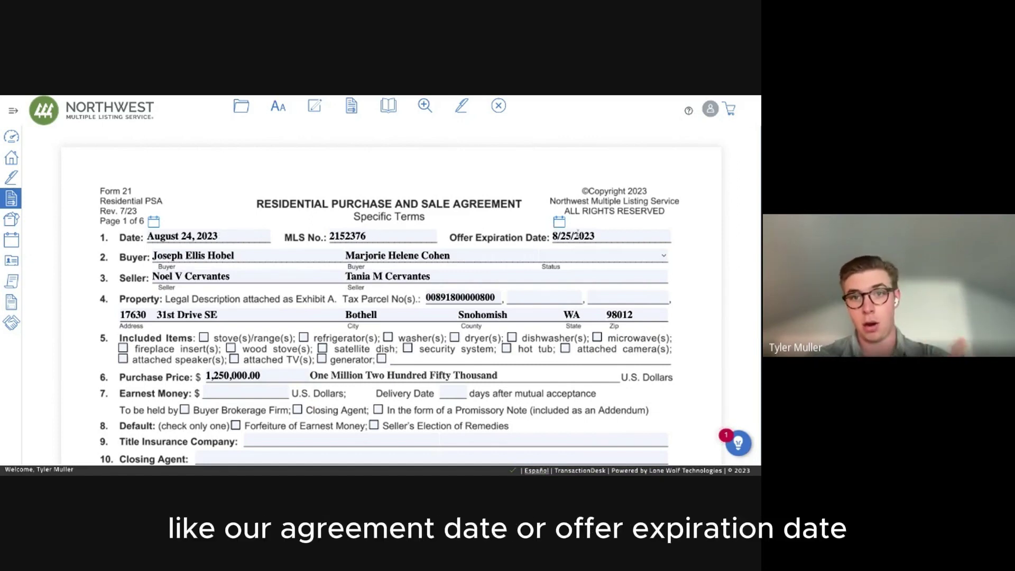
scroll(329, 243, "down", 3)
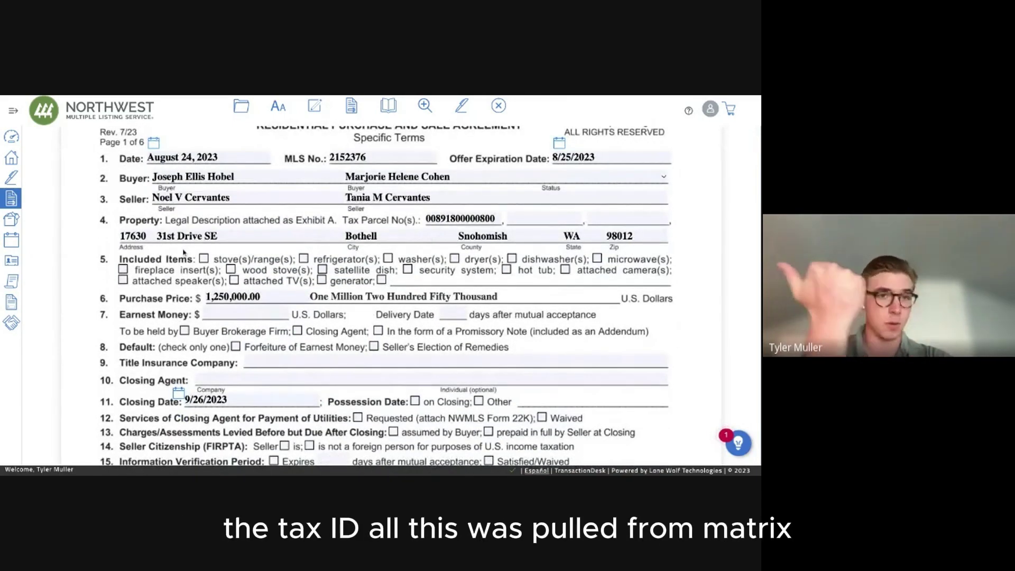
scroll(184, 252, "up", 2)
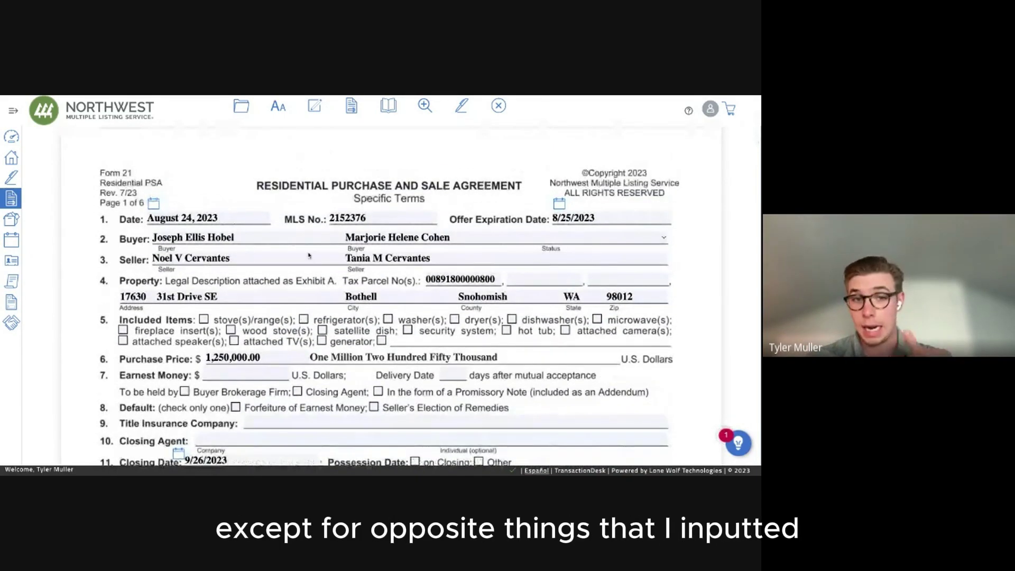
scroll(195, 226, "down", 3)
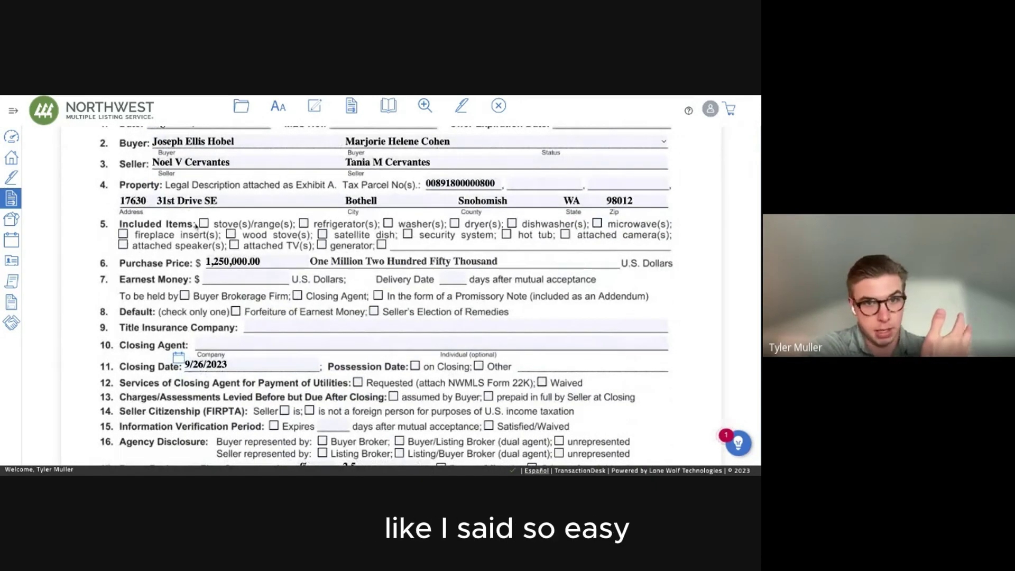
Include stoves, refrigerators, washers, dryers, dishwashers and a Garbage Disposal in the sale.
left_click(203, 224)
left_click(303, 224)
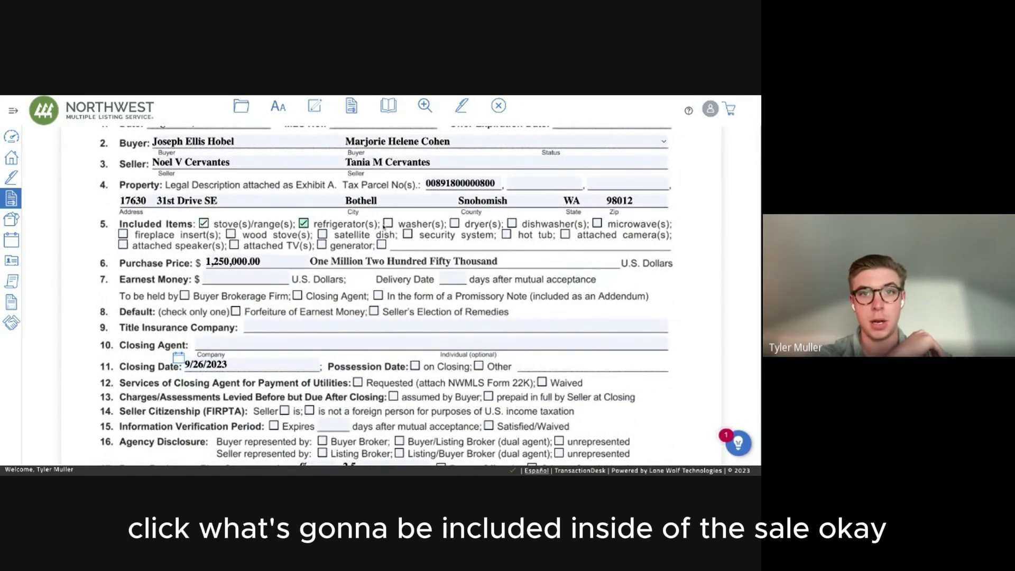
left_click(389, 224)
left_click(454, 223)
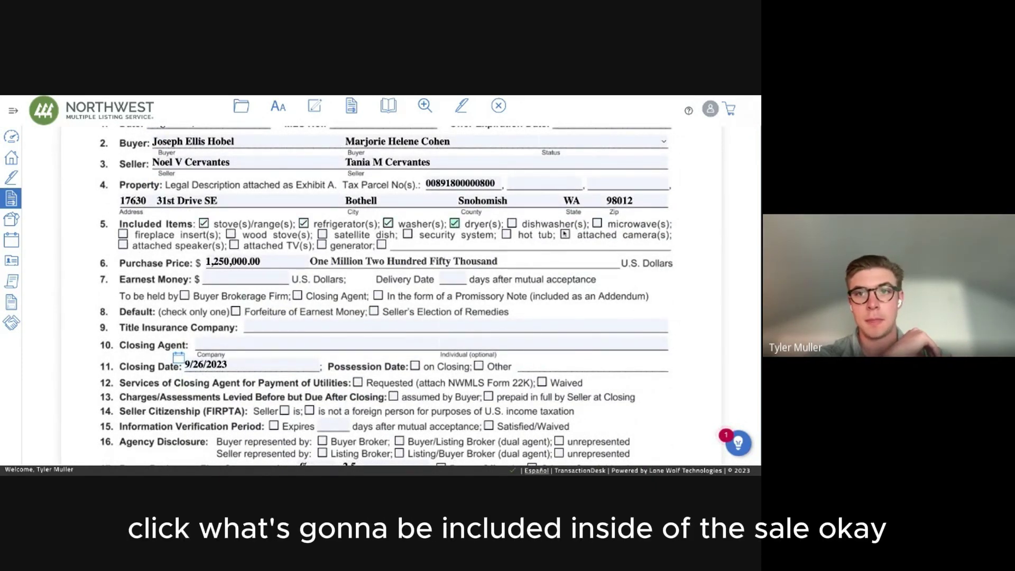
left_click(512, 223)
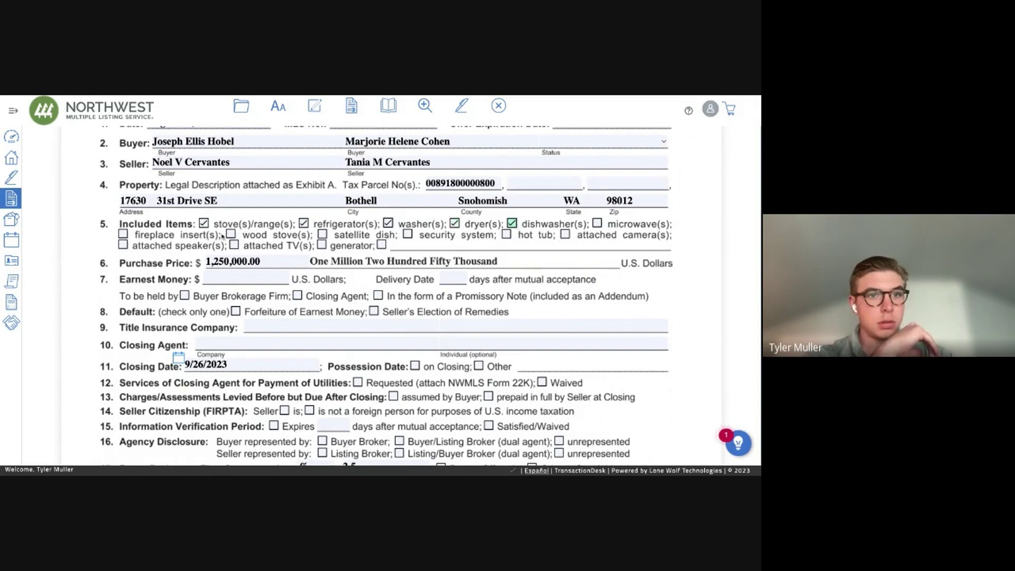
left_click(380, 245)
type("Garbage Disposal")
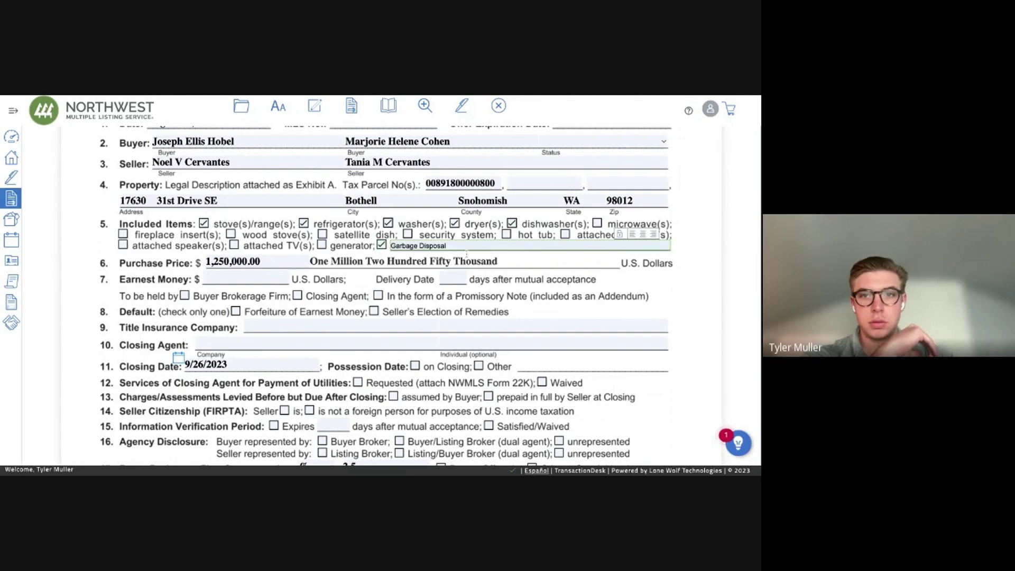
Set $30,000 earnest money due in 2 days, held by the closing agent, forfeiture as remedy.
scroll(179, 301, "down", 1)
left_click(237, 215)
type("30000")
left_click(453, 216)
type("2")
left_click(184, 234)
left_click(297, 233)
left_click(236, 249)
Choose First American Title & Escrow as the title insurance company and set the closing agent.
left_click(268, 259)
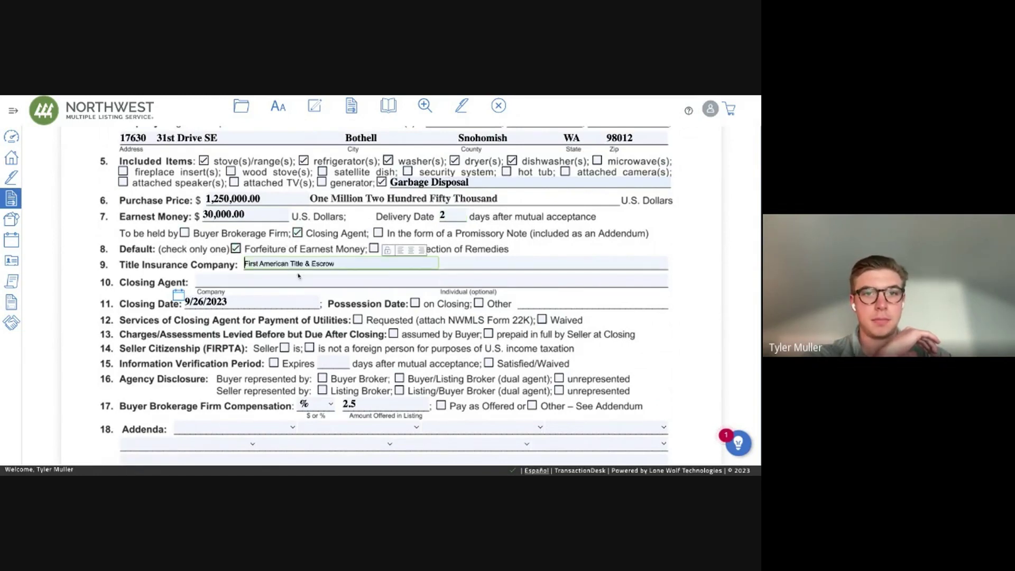
left_click(275, 262)
left_click(311, 283)
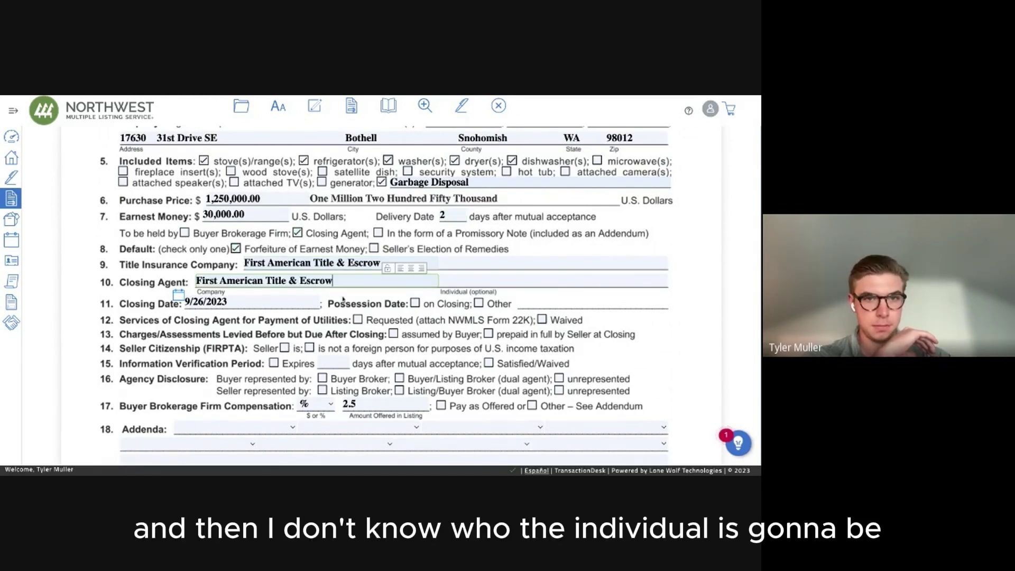
left_click(358, 319)
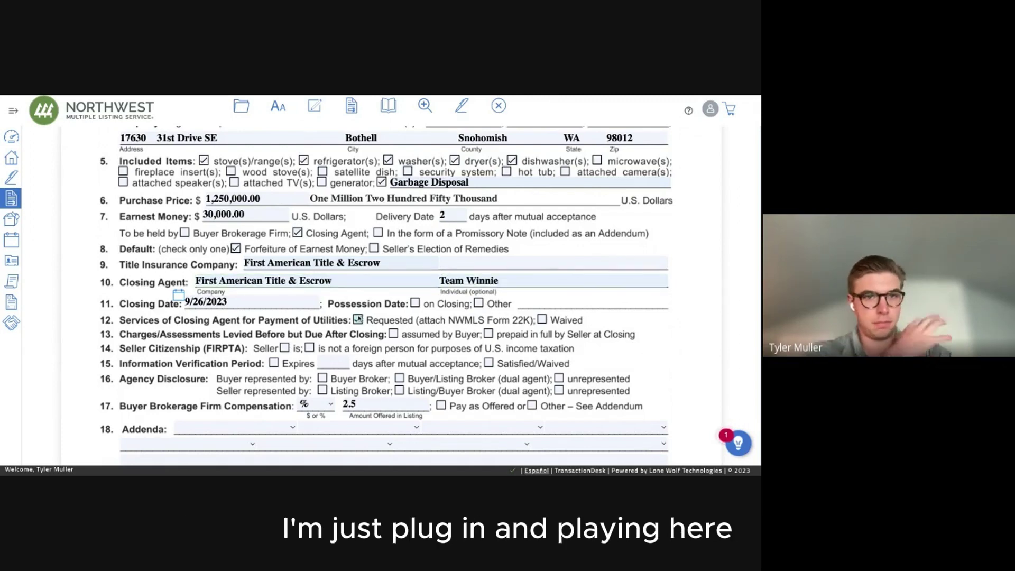
scroll(357, 319, "down", 1)
left_click(357, 296)
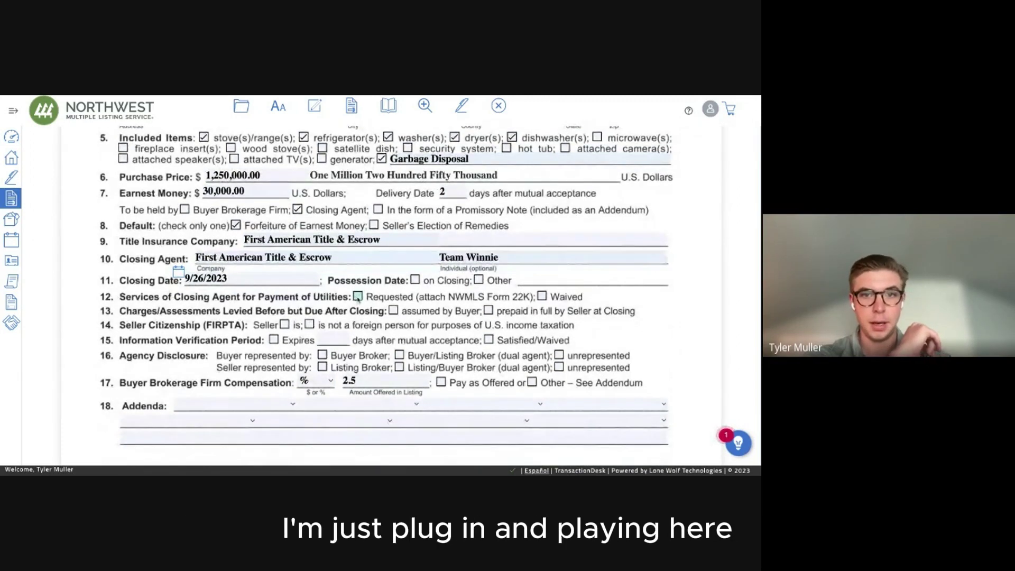
Set possession on closing, Form 22K utility services, seller prepayment in full, seller not foreign.
left_click(415, 280)
scroll(355, 270, "down", 1)
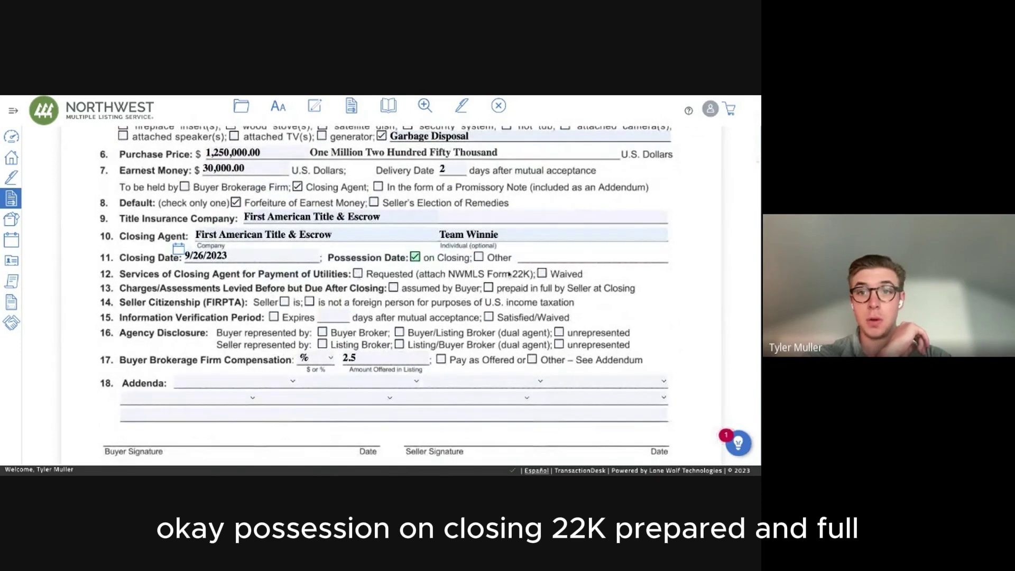
left_click(358, 274)
left_click(487, 288)
left_click(310, 302)
Set a 5-day verification period, buyer and listing broker agency, and compensation as offered.
left_click(274, 317)
left_click(332, 317)
type("5")
left_click(284, 326)
left_click(321, 332)
left_click(322, 344)
left_click(440, 360)
Attach the 22A(Financing) and 22D(Optional Clauses) addenda.
scroll(253, 324, "down", 1)
left_click(235, 313)
left_click(322, 316)
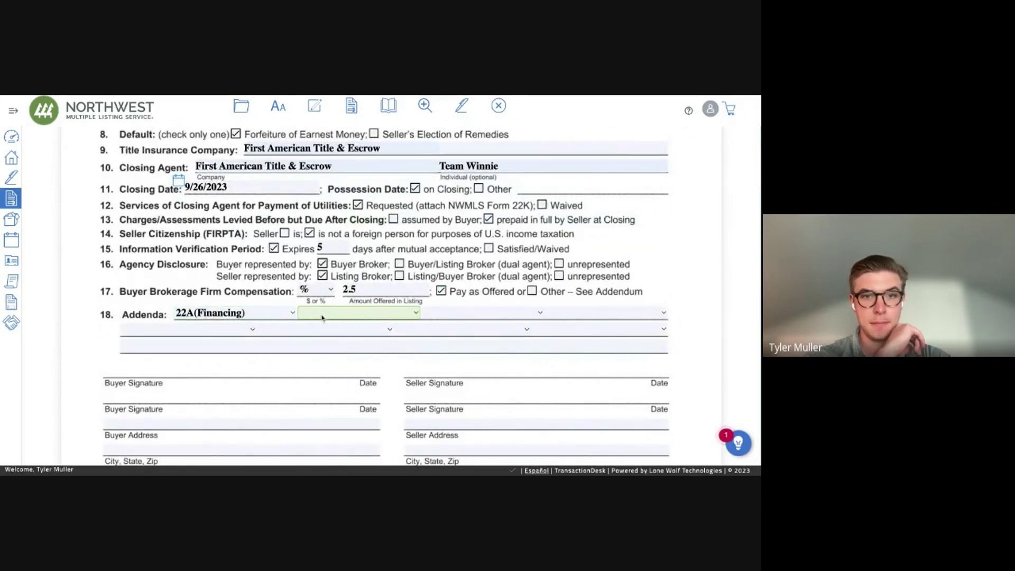
left_click(322, 317)
left_click(438, 316)
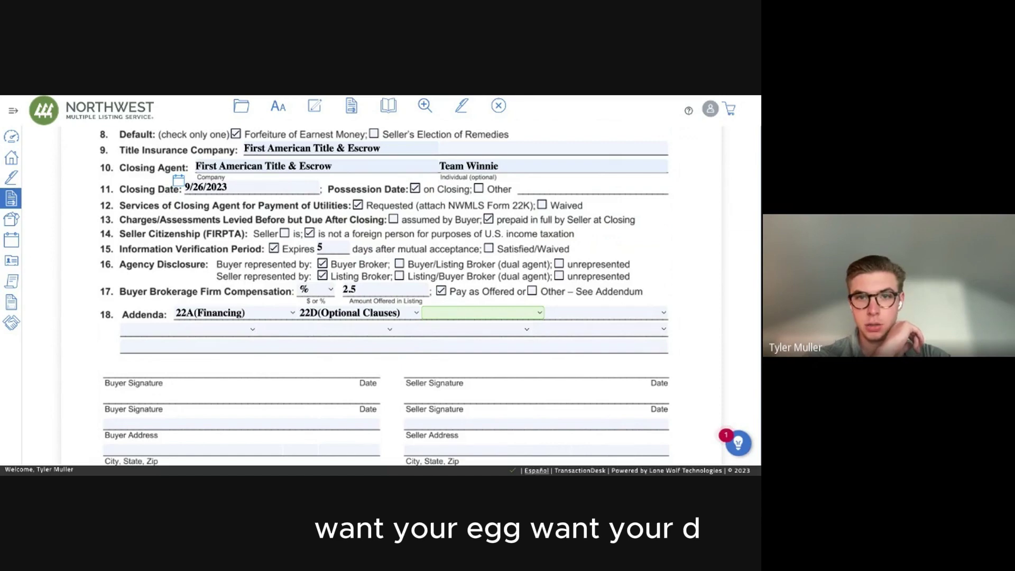
Add 22K(Utilities) and 35(Inspection) as the third and fourth addenda.
key("k")
left_click(569, 312)
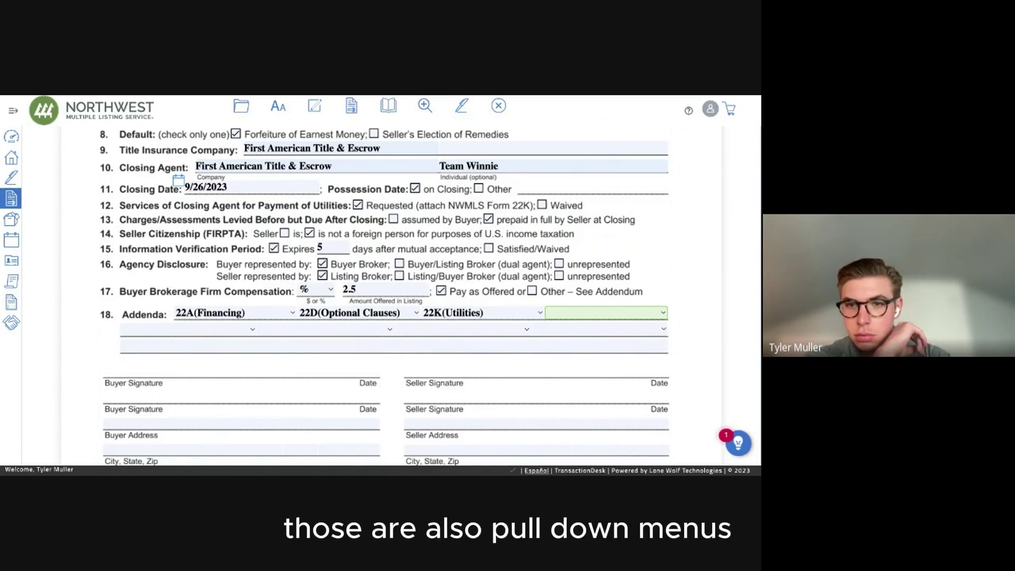
left_click(607, 446)
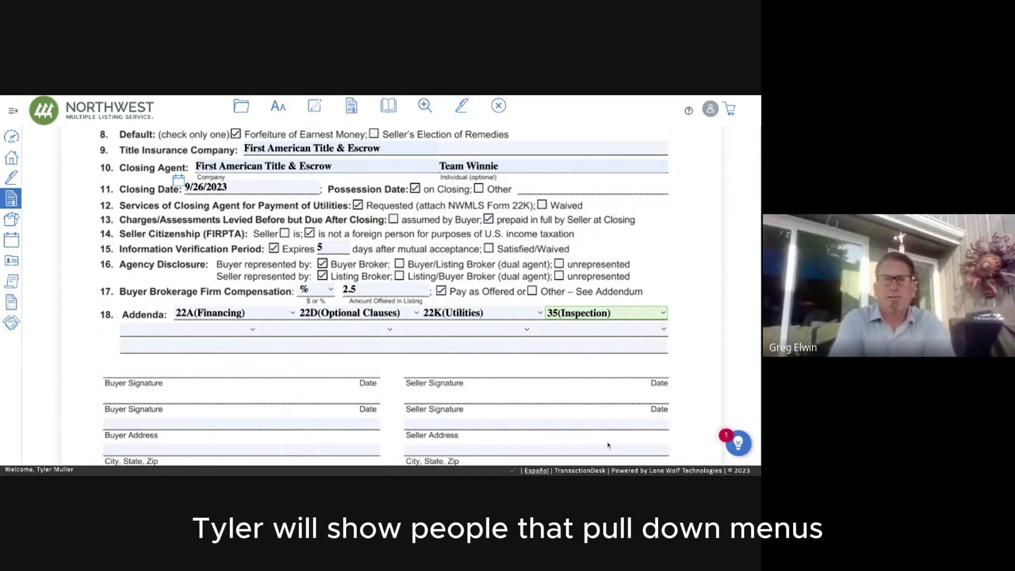
Pick 22AA(Appraisal) in the next addenda row, then delete it to leave the row empty.
left_click(215, 331)
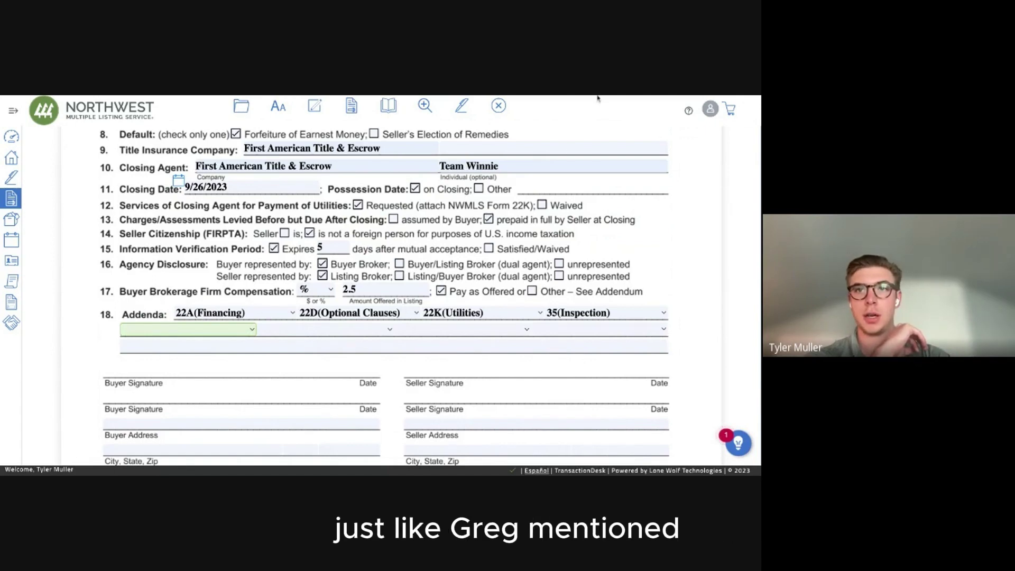
left_click(210, 332)
left_click(128, 333)
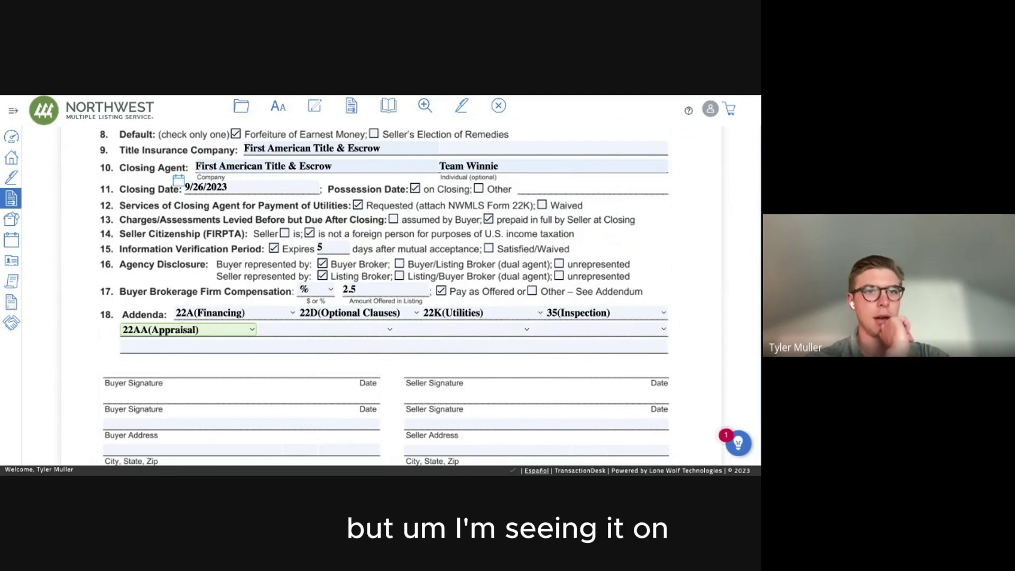
key("Delete")
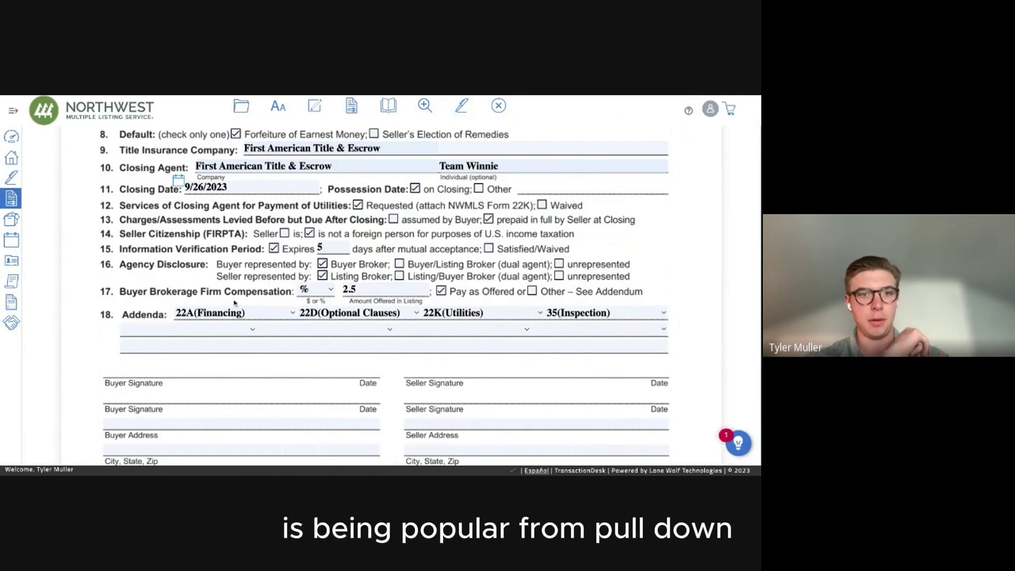
scroll(234, 303, "down", 5)
Set the buyers' status on Form 21 to 'A married couple' and close the form.
scroll(403, 268, "down", 10)
scroll(403, 268, "down", 20)
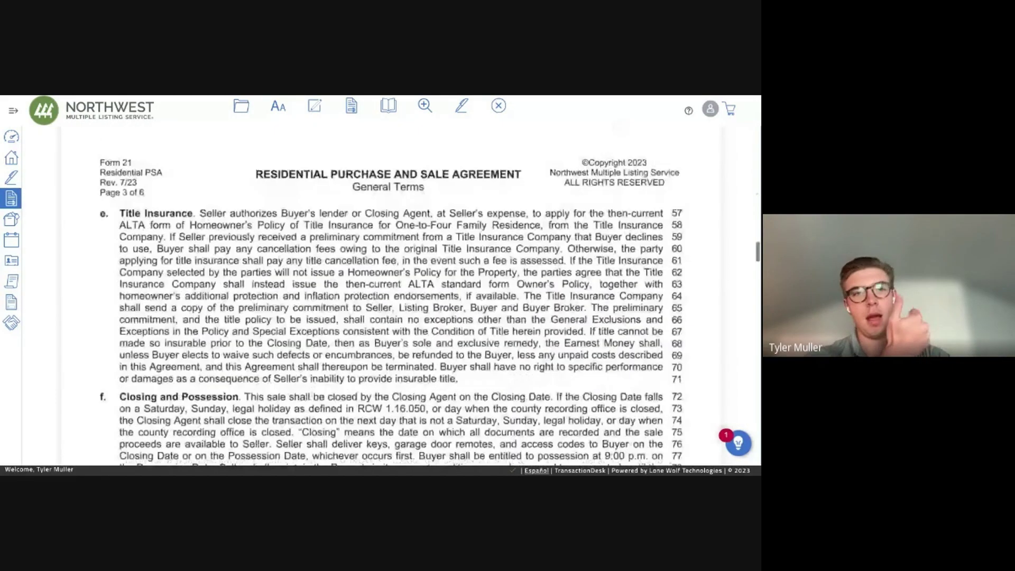
scroll(403, 267, "up", 20)
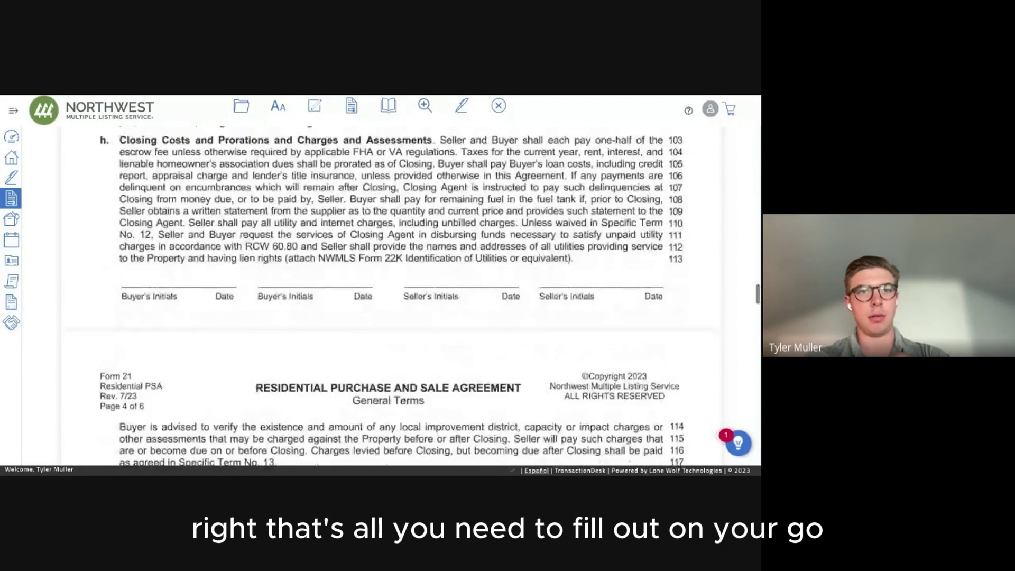
scroll(403, 268, "down", 5)
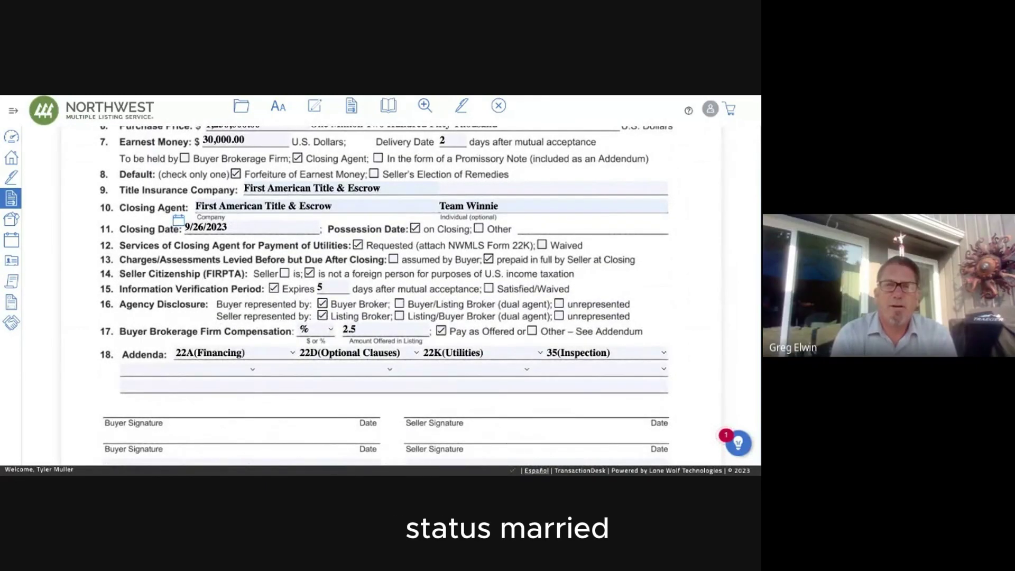
scroll(571, 263, "up", 5)
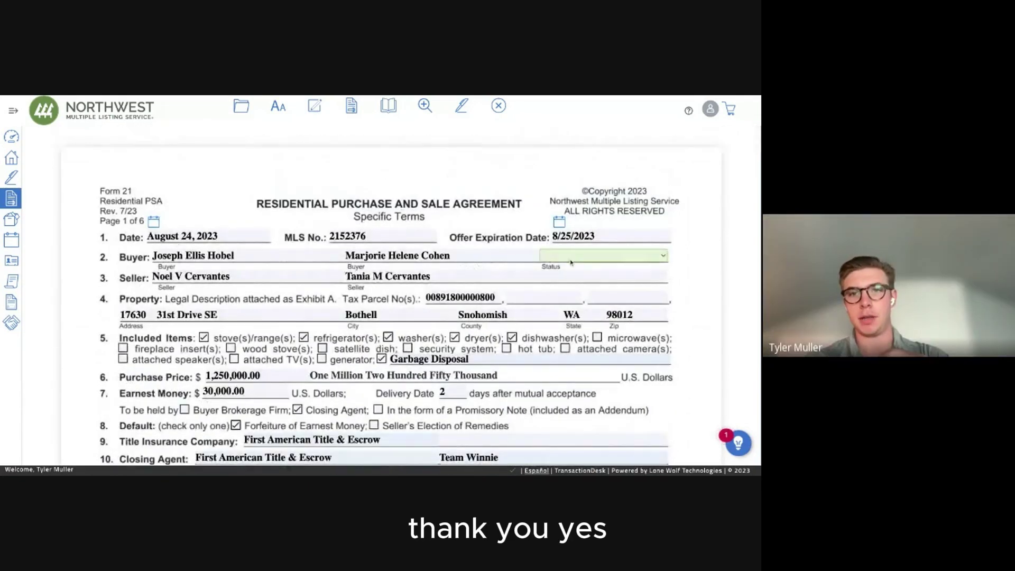
left_click(602, 375)
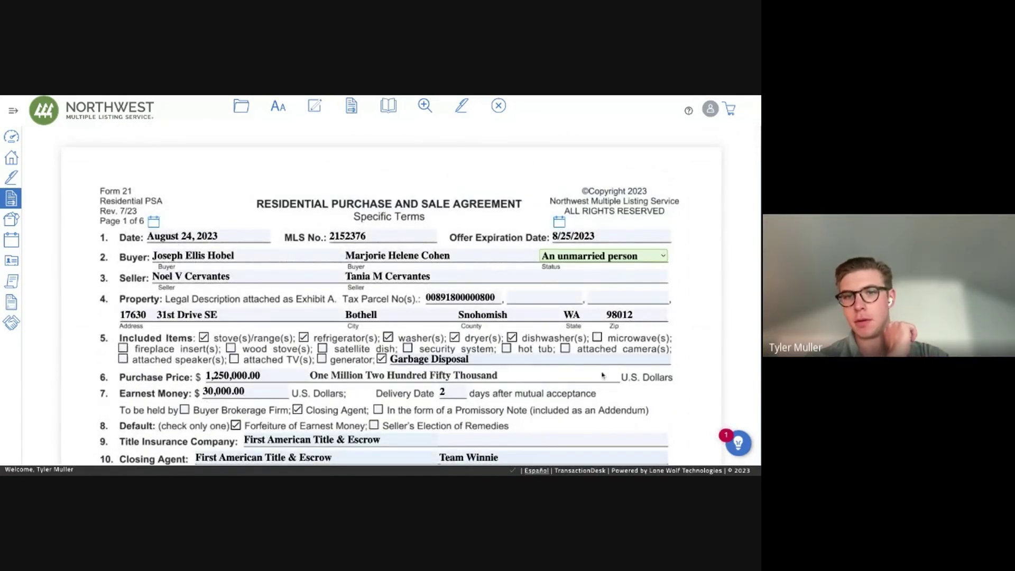
left_click(561, 257)
left_click(645, 293)
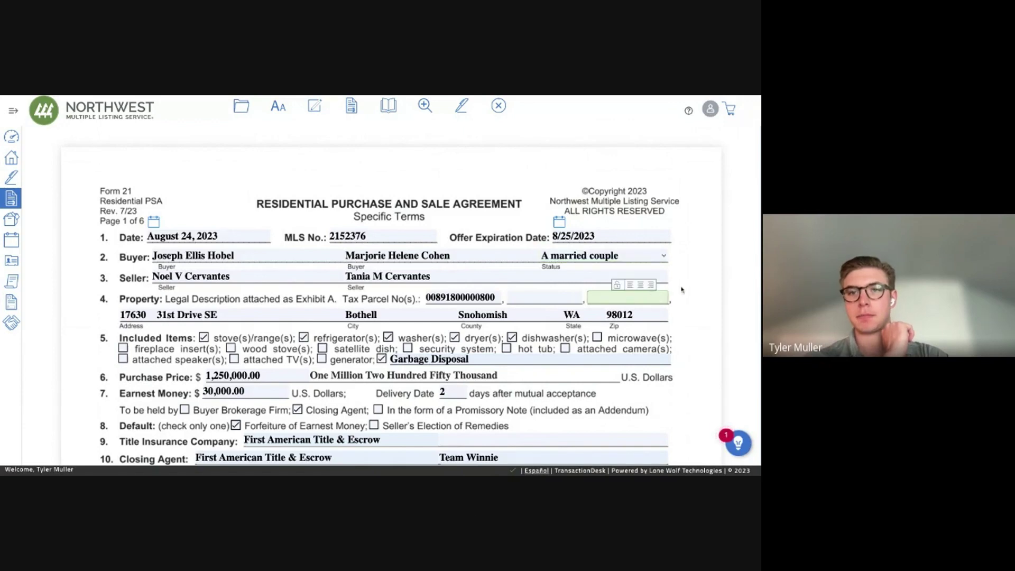
scroll(455, 271, "down", 2)
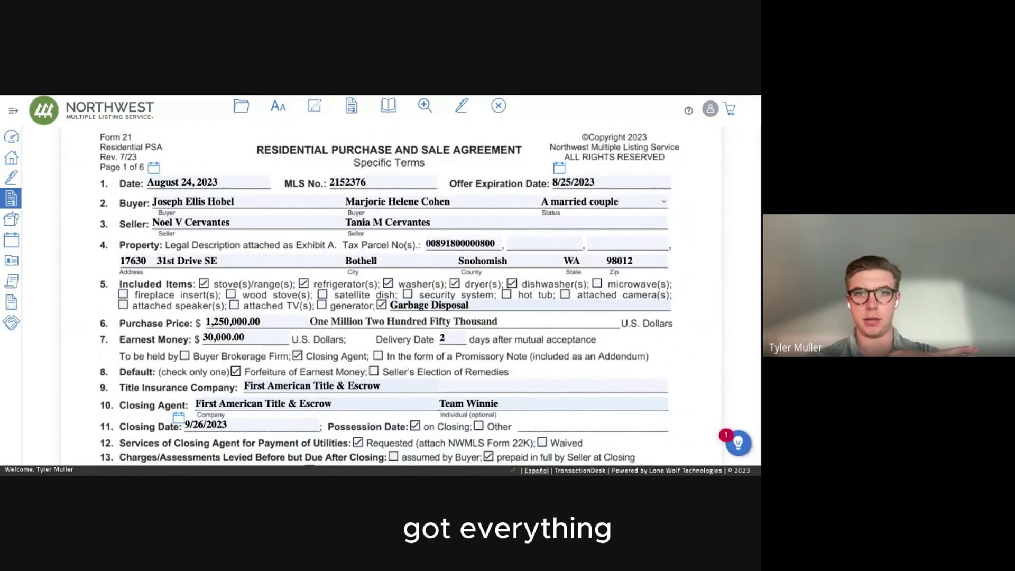
scroll(490, 111, "down", 1)
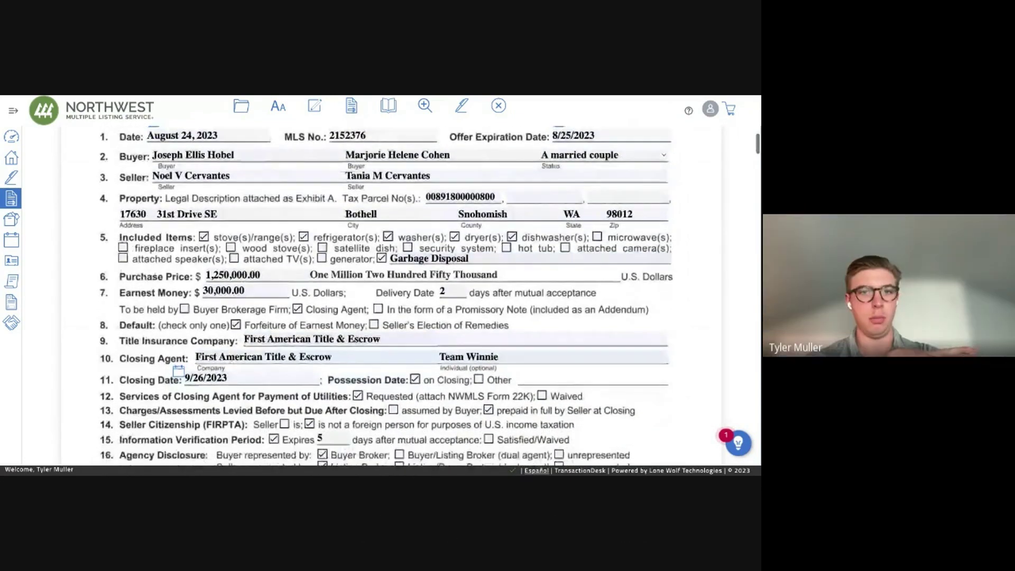
left_click(495, 106)
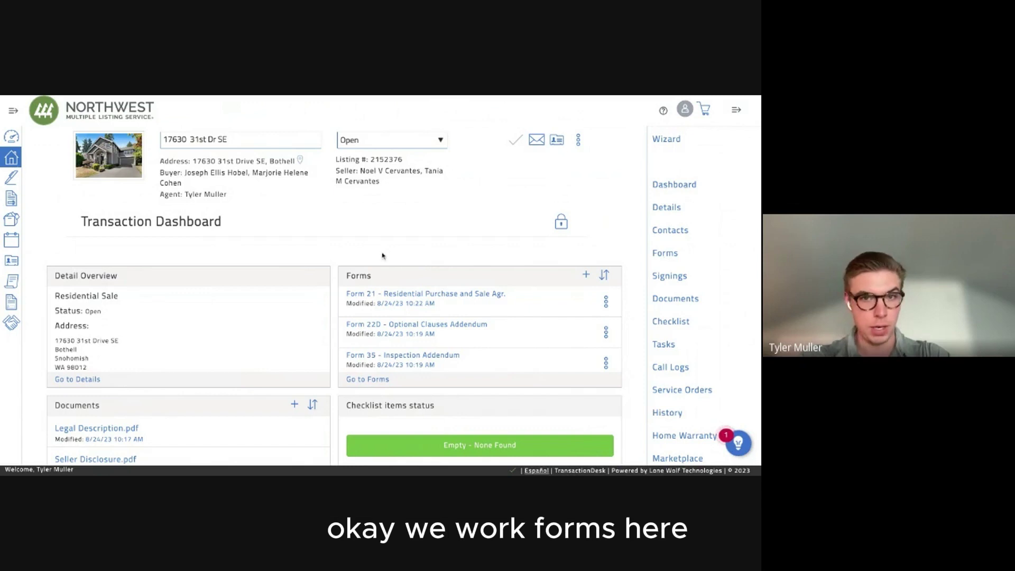
Show the transaction's forms list from the dashboard sidebar.
left_click(656, 255)
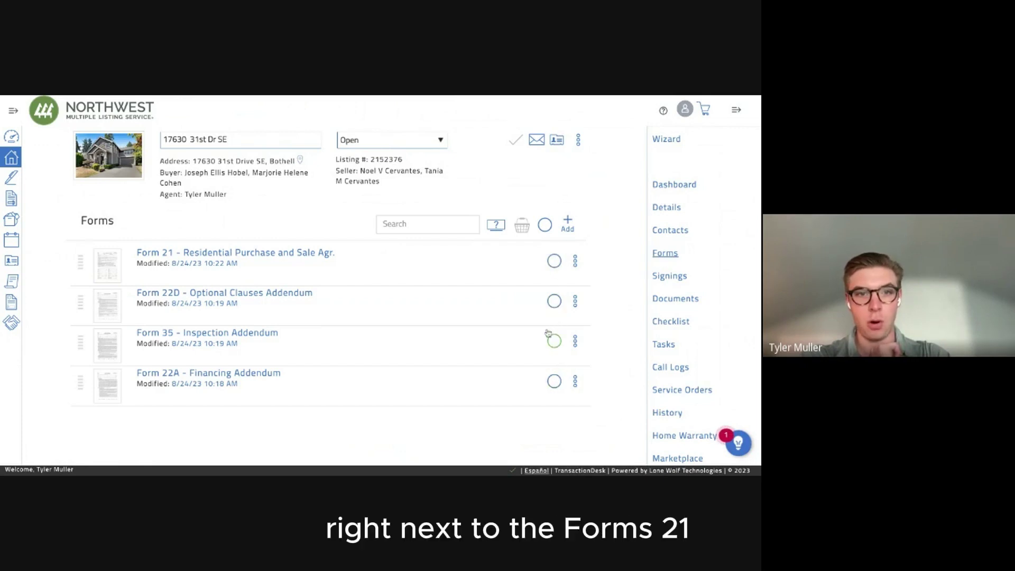
Check Forms 21, 22A, 22D and 35 and view them in the basket.
left_click(554, 260)
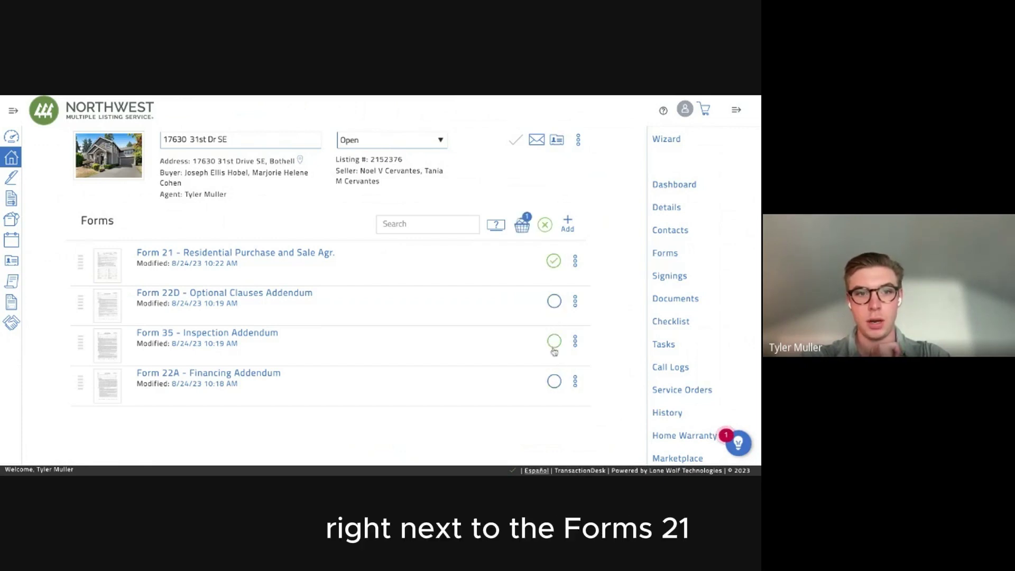
left_click(554, 381)
left_click(554, 301)
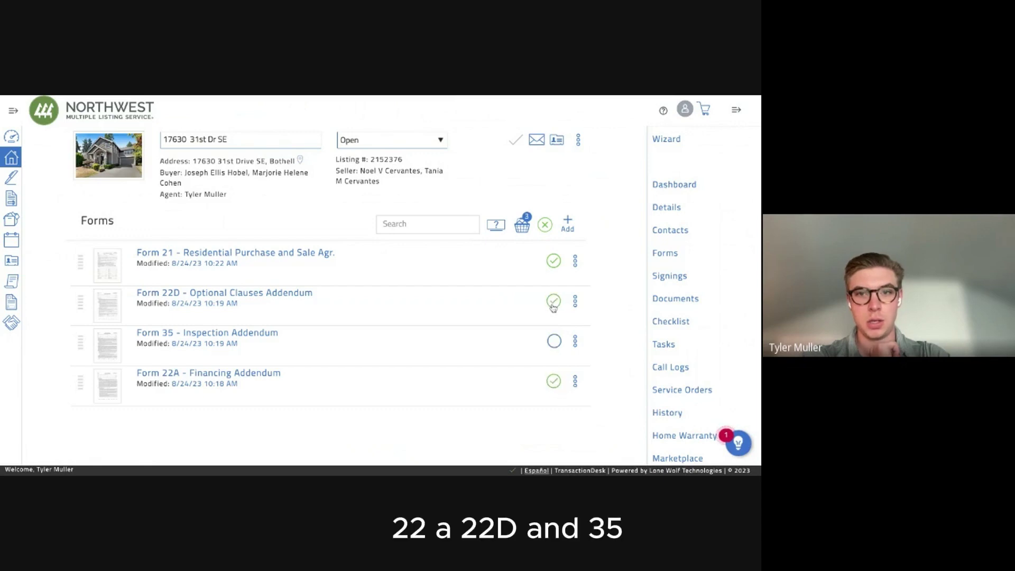
left_click(553, 341)
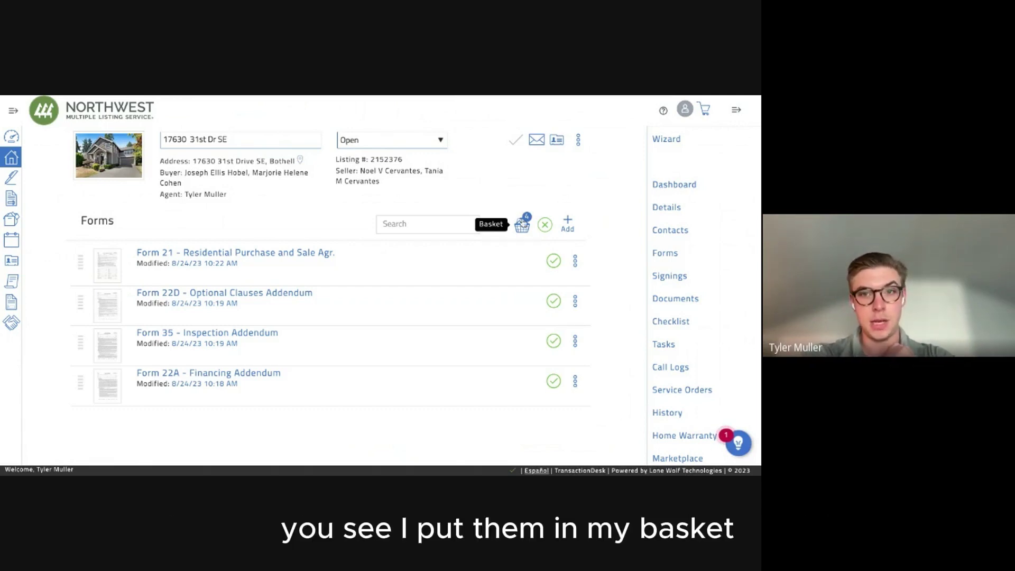
left_click(522, 225)
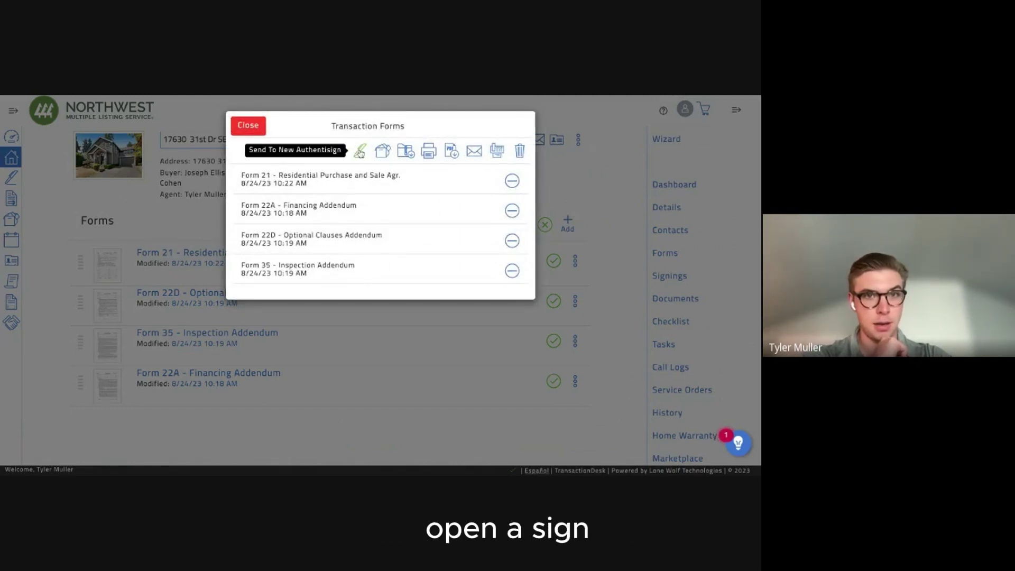
Send Forms 21, 22A, 22D and 35 from the basket to a new Authentisign signing.
left_click(359, 152)
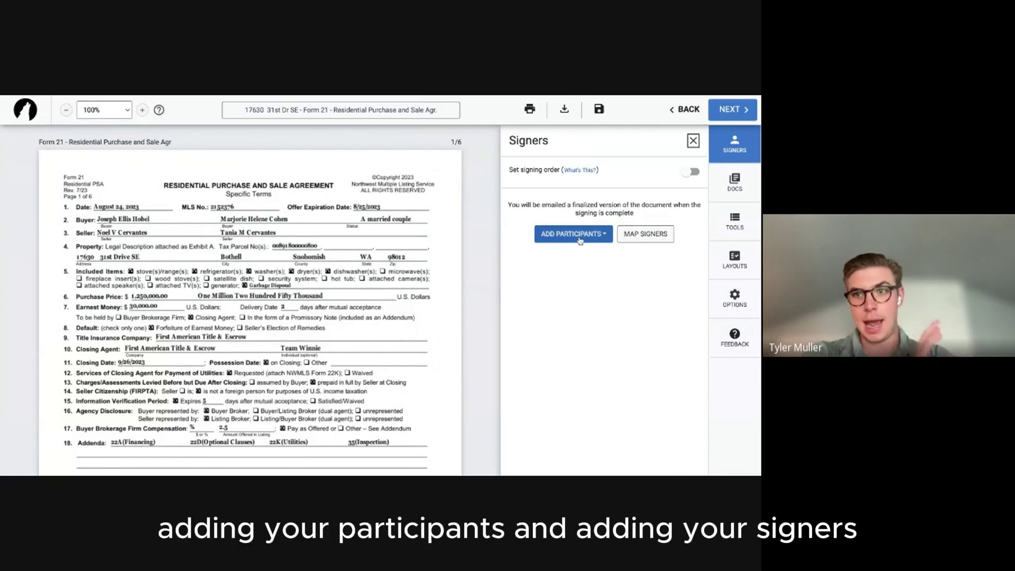
Show the signing's Documents and Forms list, with Forms 21, 22A, 22D and 35.
left_click(723, 173)
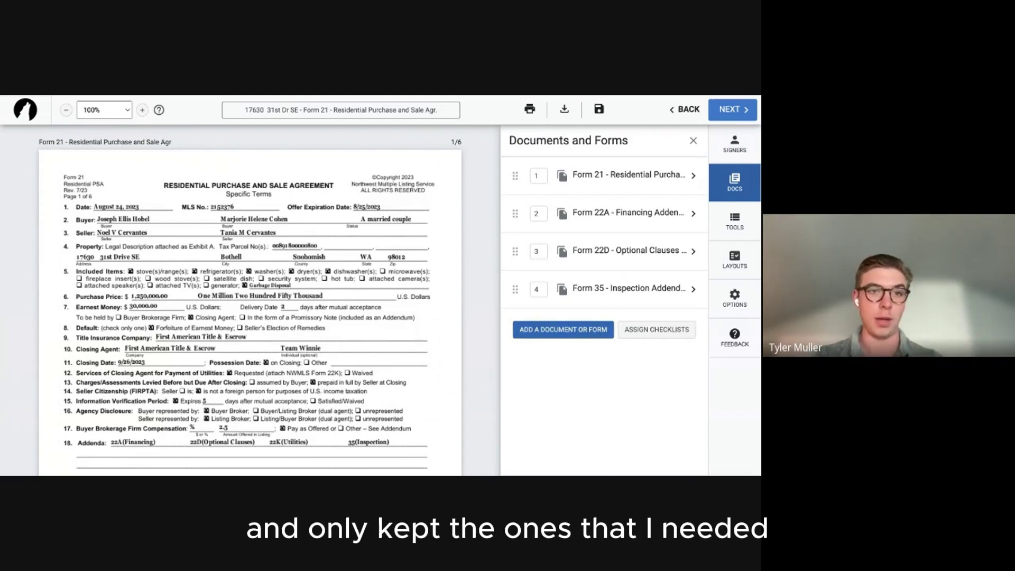
Add 22K Utilities, Legal Description and Seller Disclosure, then move 22K Utilities to position 4.
left_click(563, 330)
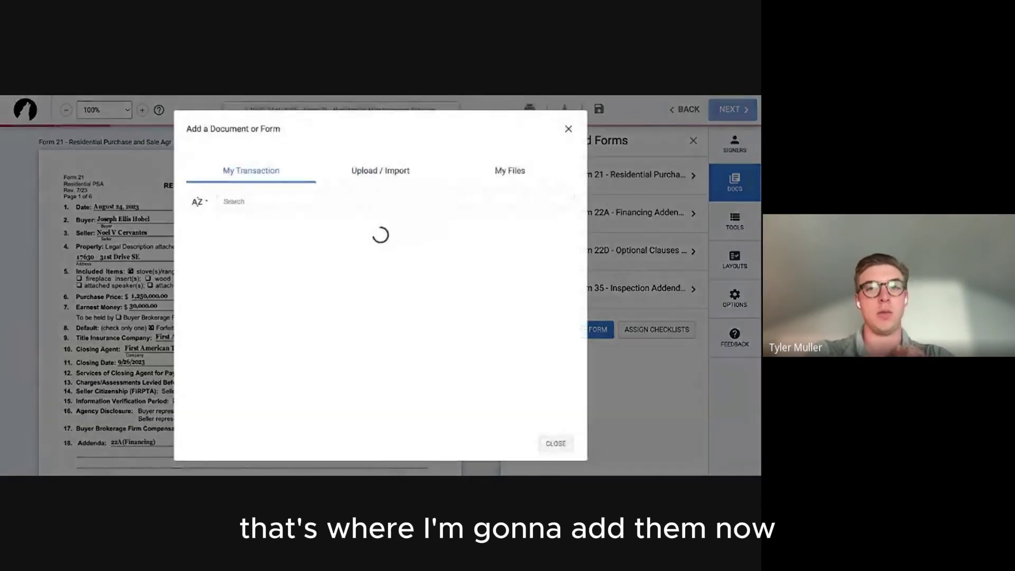
left_click(568, 117)
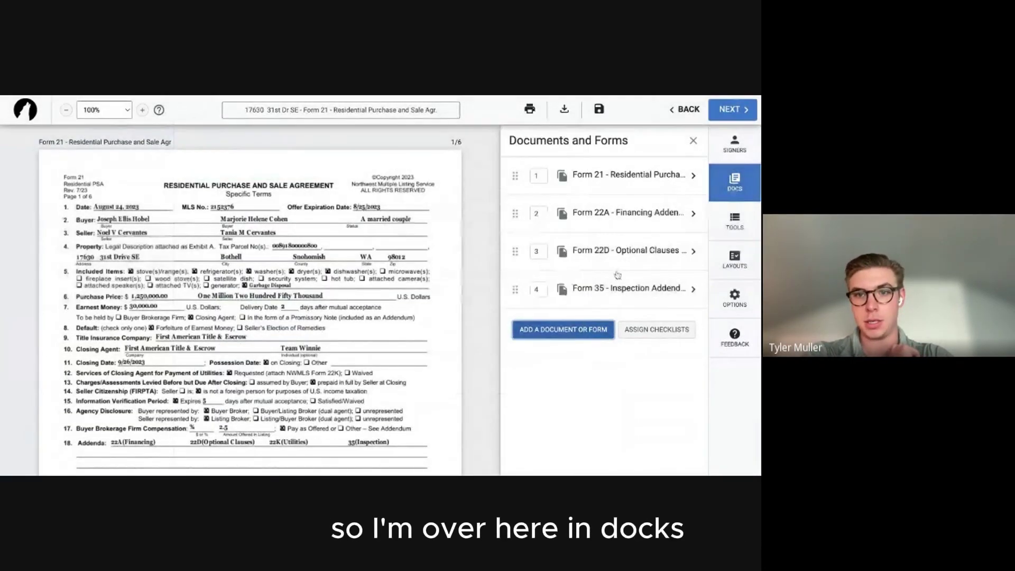
left_click(584, 330)
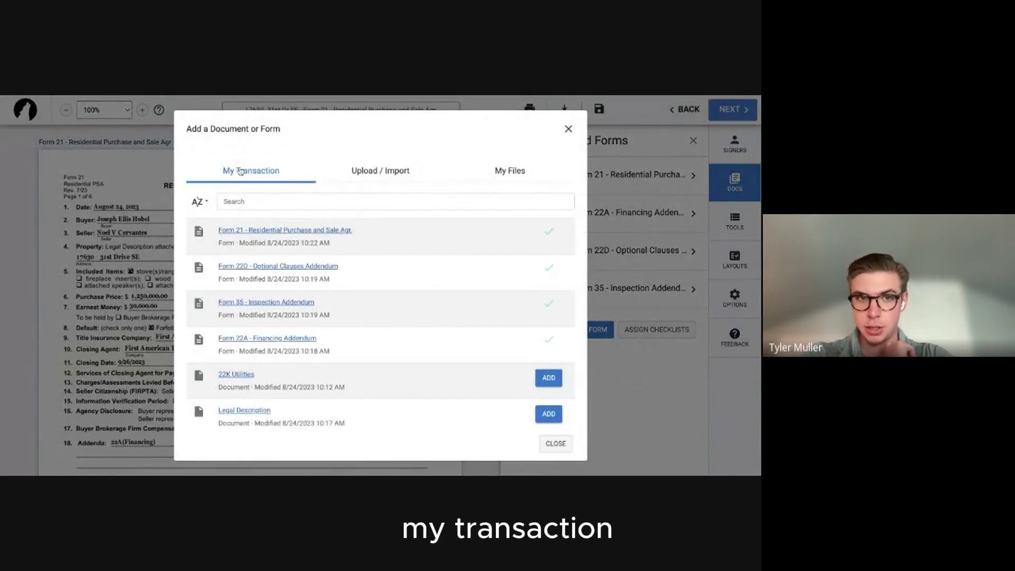
scroll(400, 276, "down", 1)
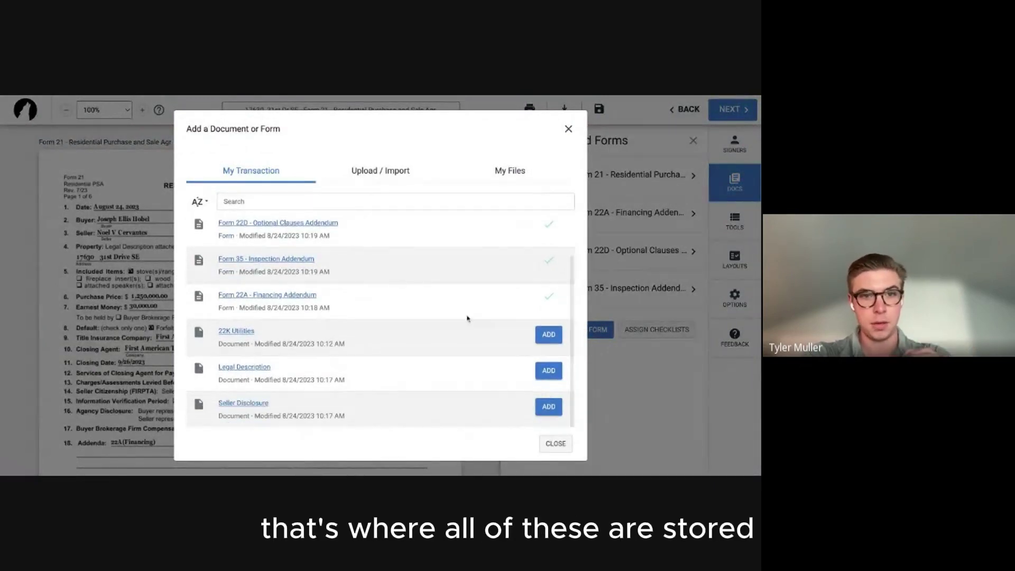
left_click(549, 341)
left_click(548, 369)
left_click(548, 406)
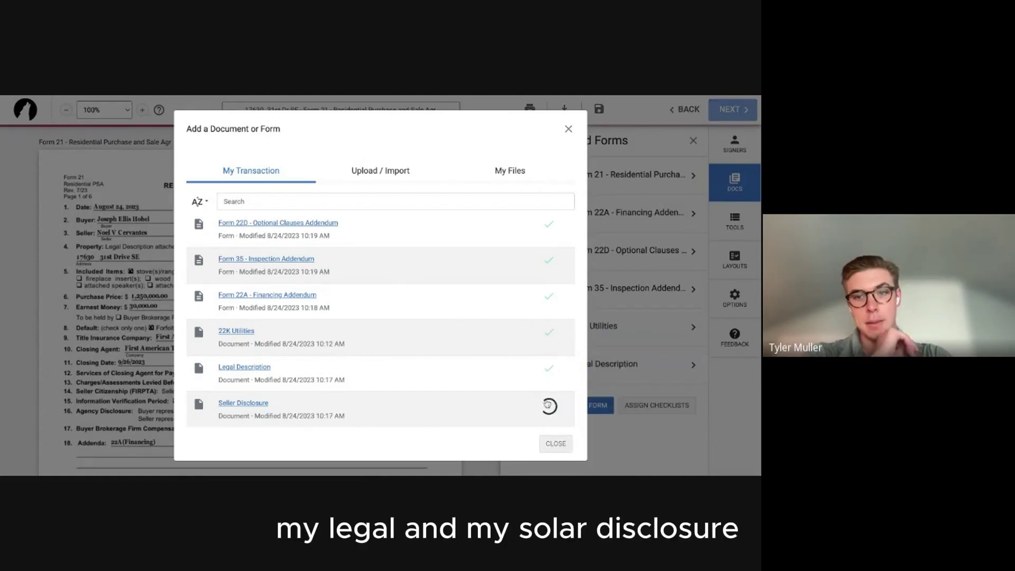
left_click(555, 444)
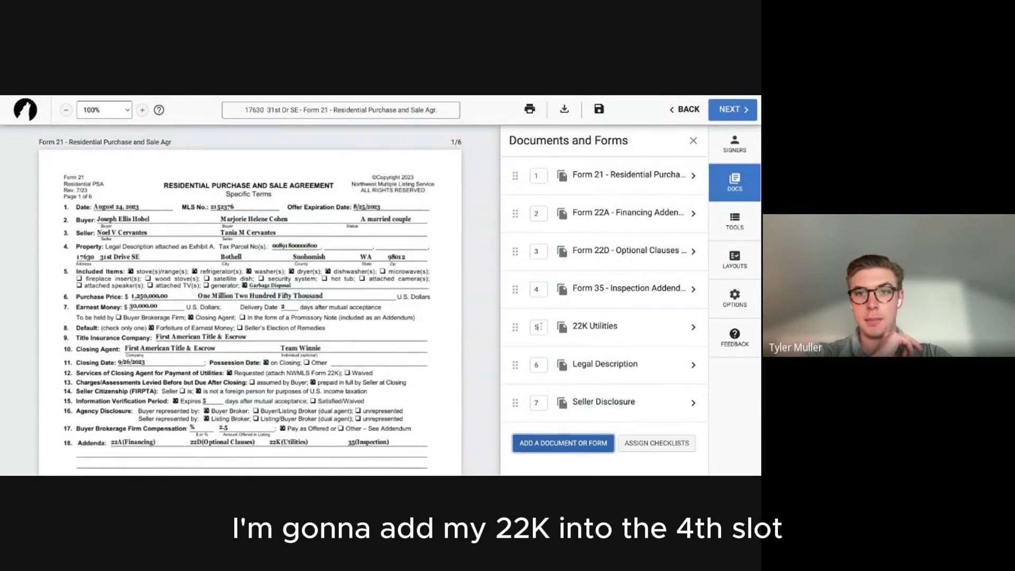
left_click(540, 326)
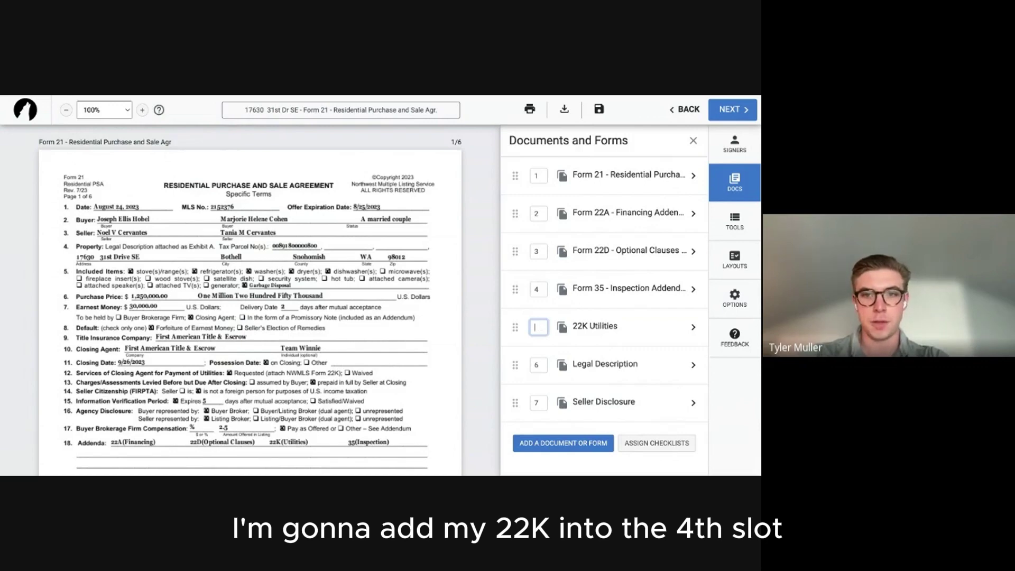
type("4")
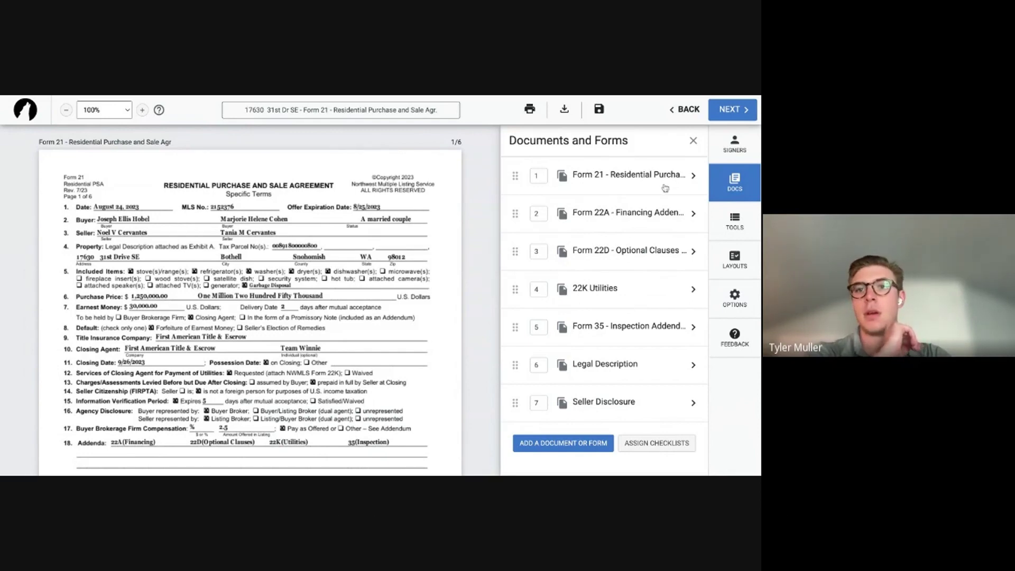
Add both buyers from the transaction as signers through Add from Transaction.
left_click(693, 140)
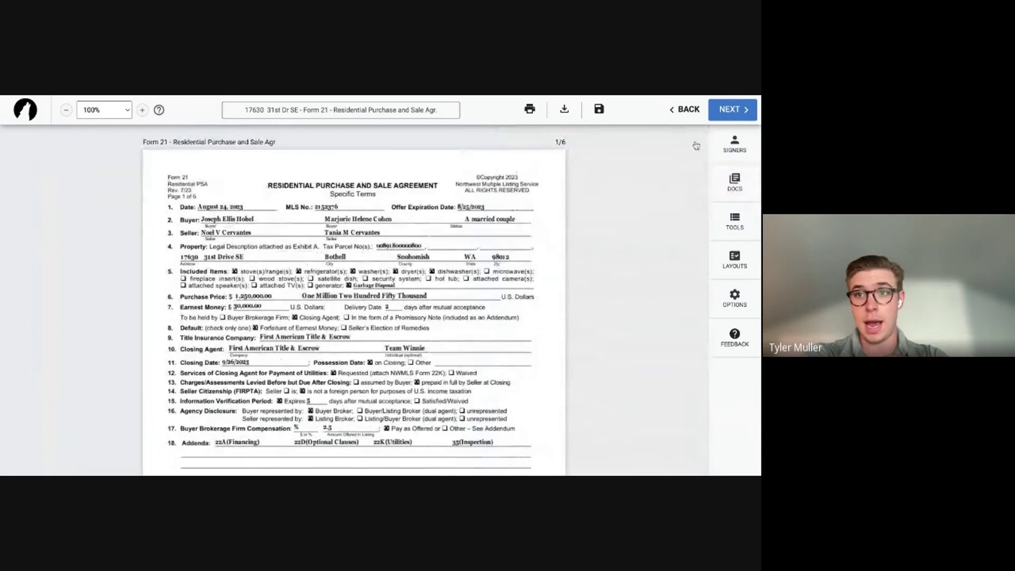
left_click(738, 145)
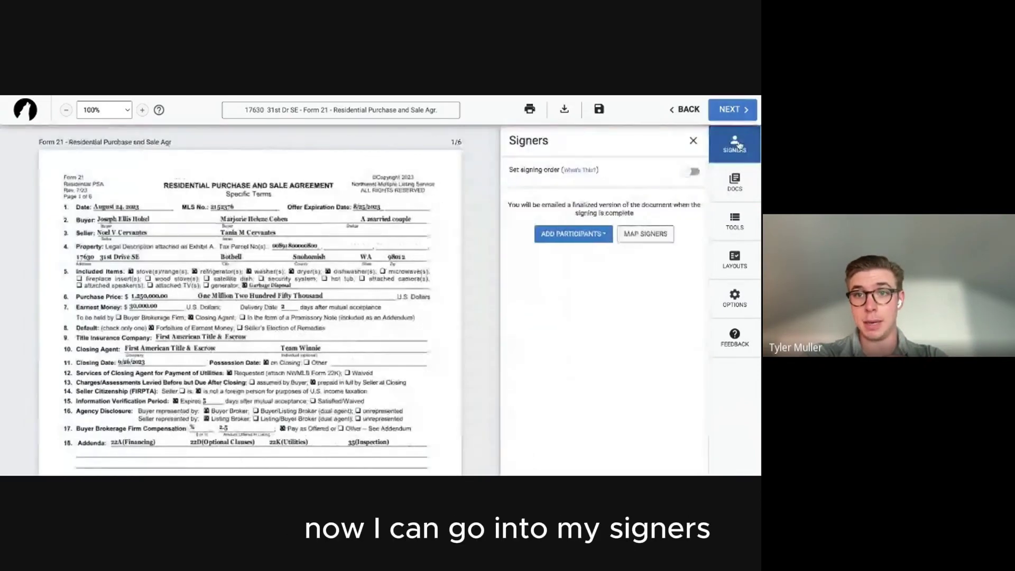
left_click(561, 235)
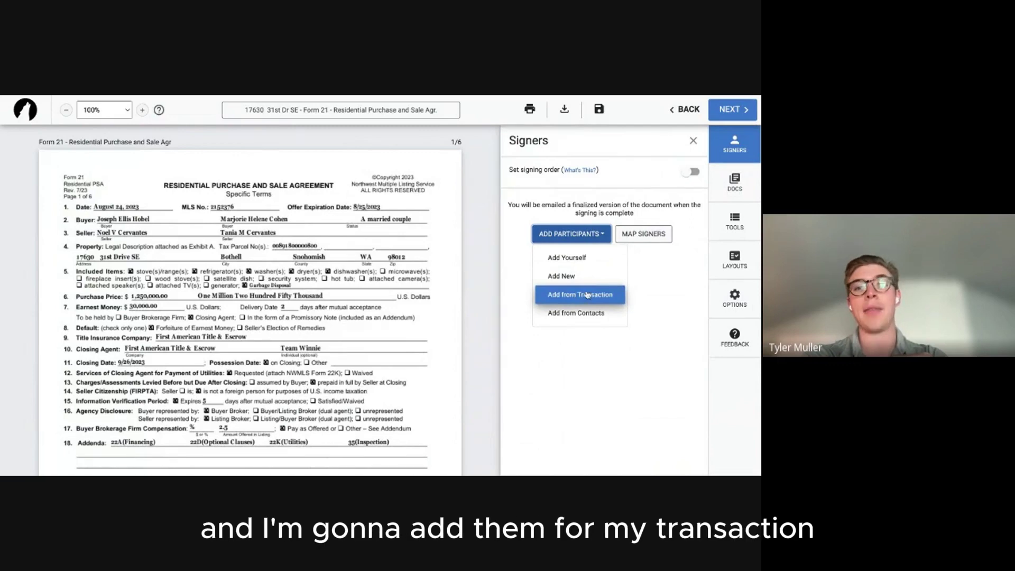
left_click(581, 294)
left_click(463, 374)
left_click(463, 409)
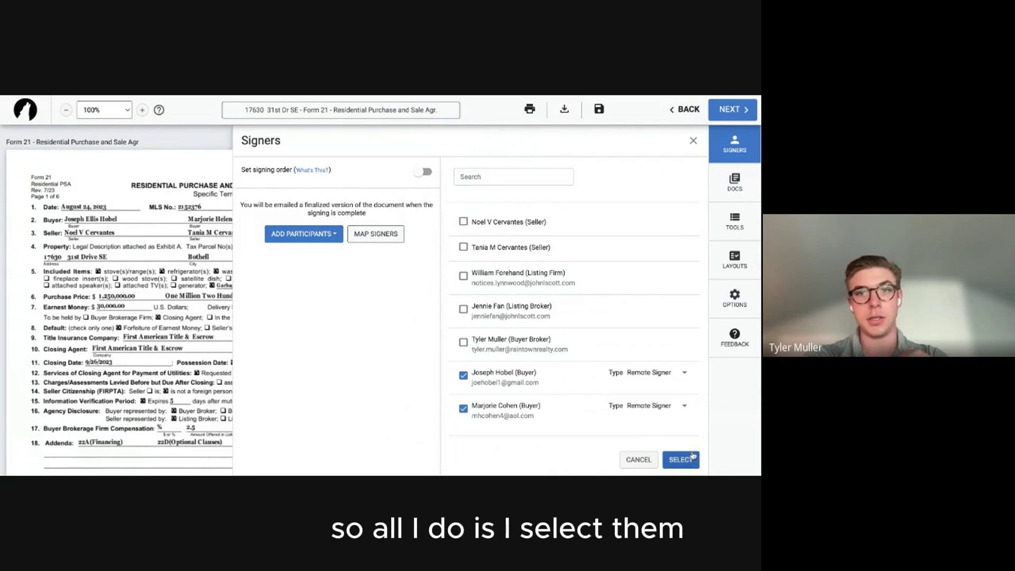
left_click(687, 460)
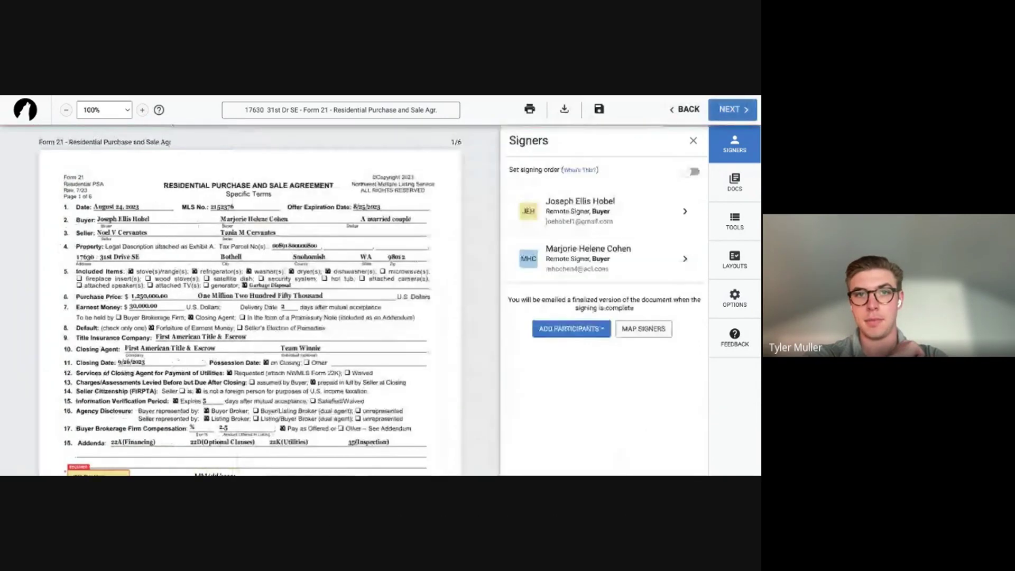
Scroll through the initialled Forms 22A and 22D down to the top of Form 22K.
scroll(321, 282, "down", 3)
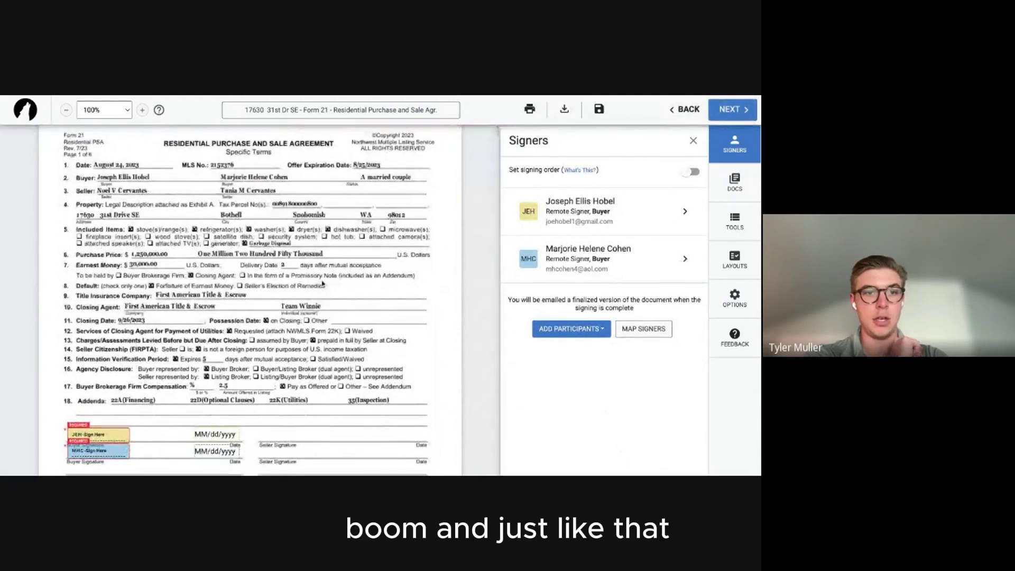
scroll(269, 331, "down", 3)
scroll(269, 332, "down", 2)
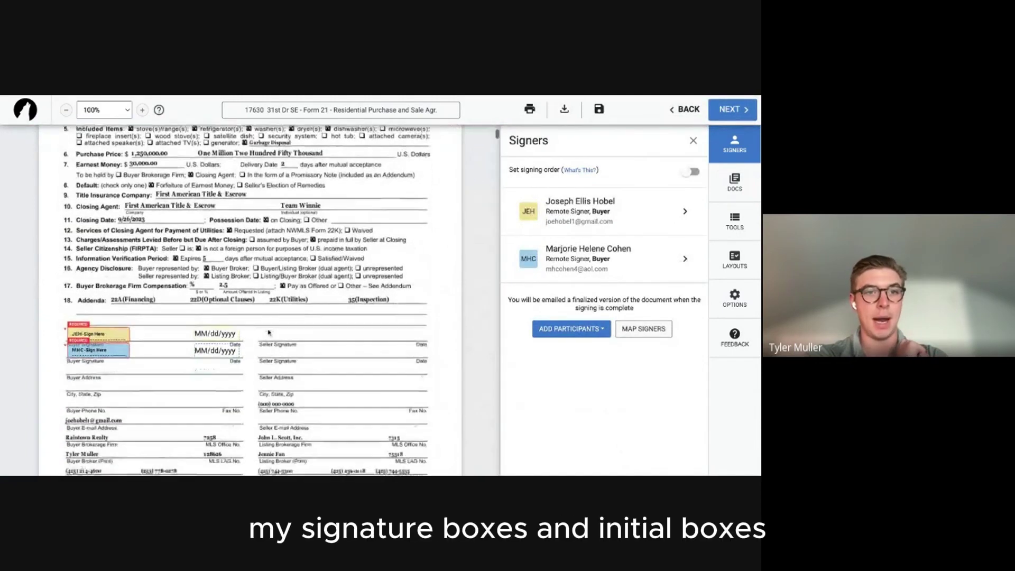
scroll(269, 331, "down", 10)
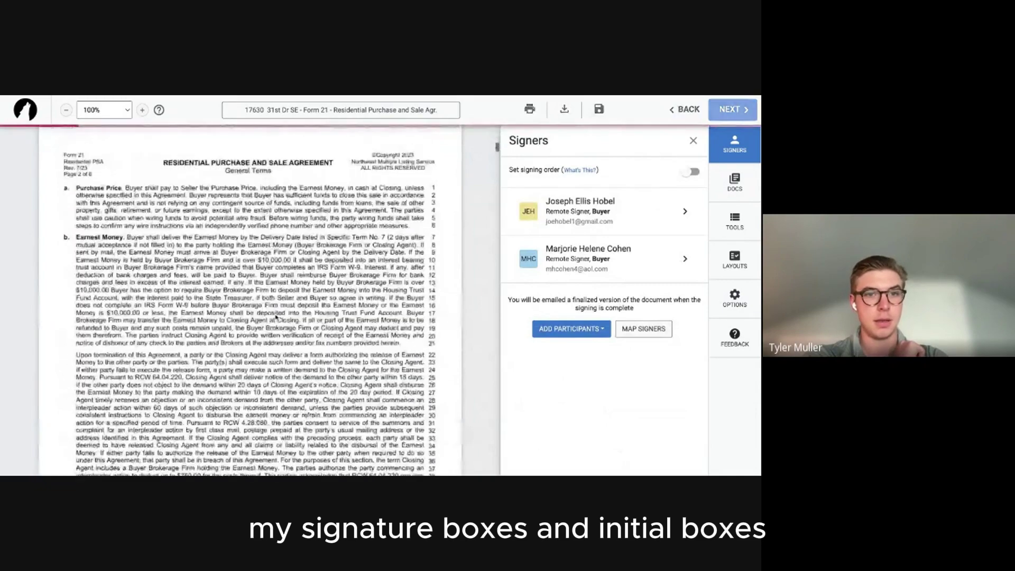
scroll(274, 316, "down", 15)
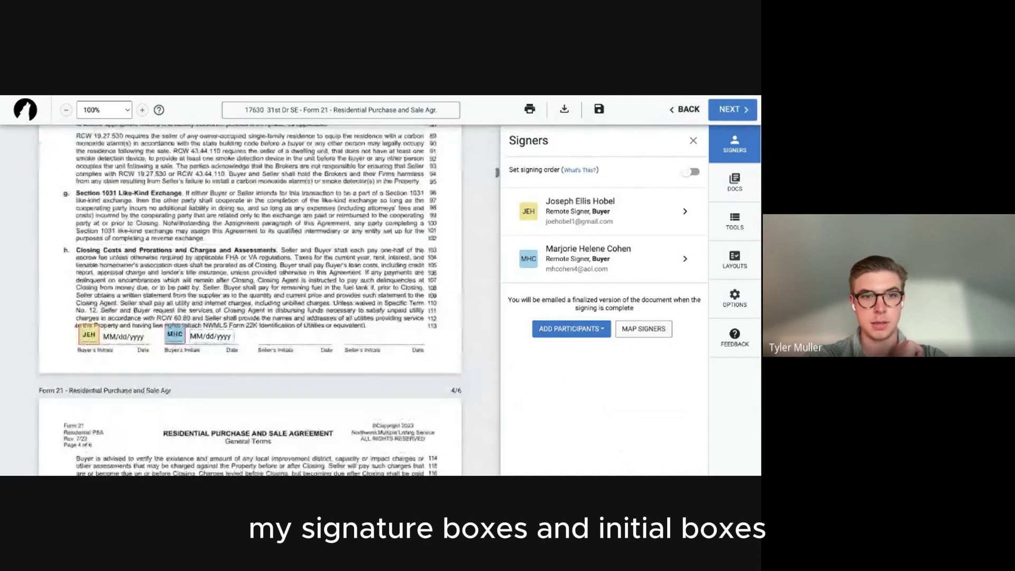
scroll(249, 299, "down", 15)
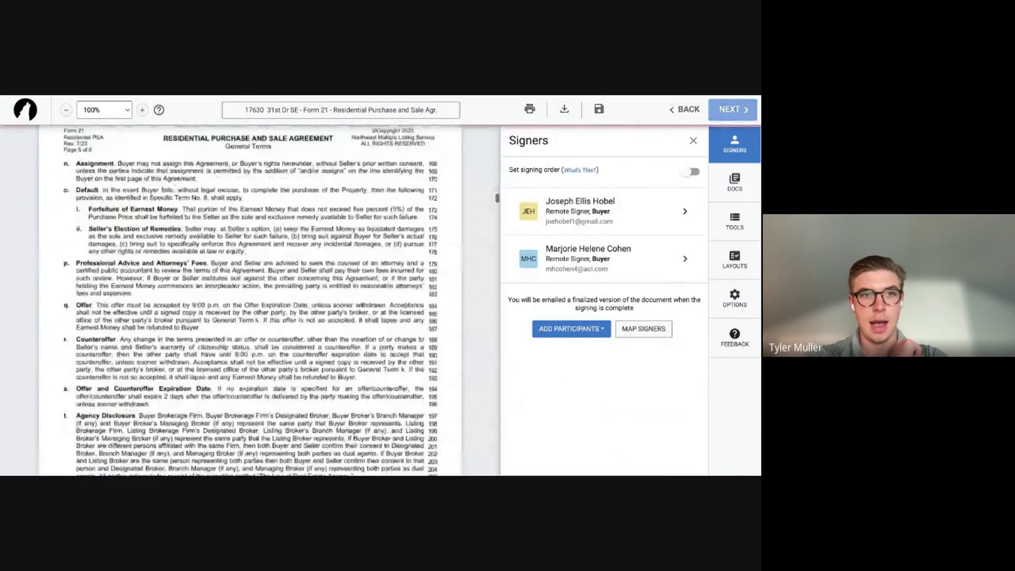
scroll(250, 314, "down", 20)
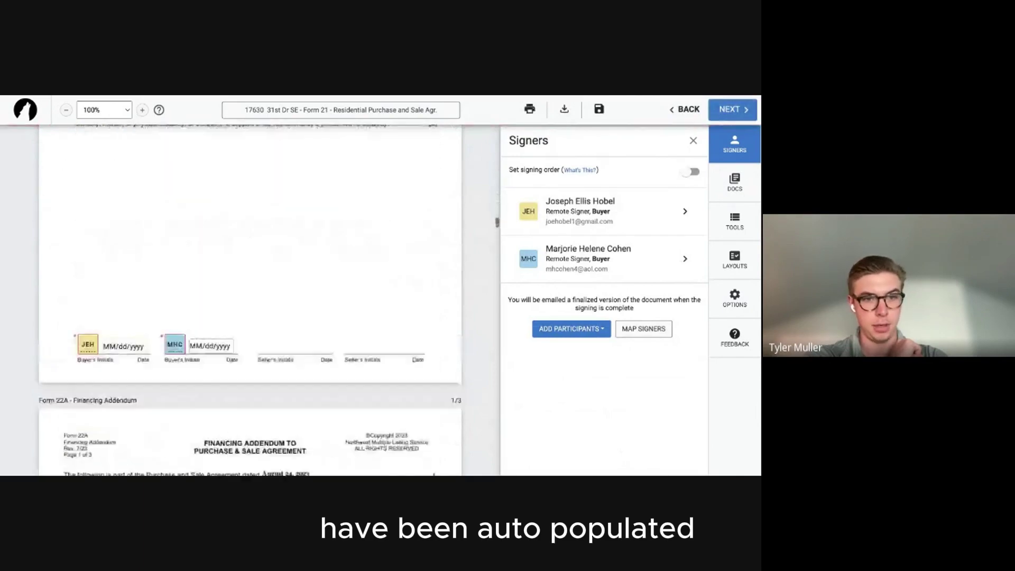
scroll(250, 302, "down", 15)
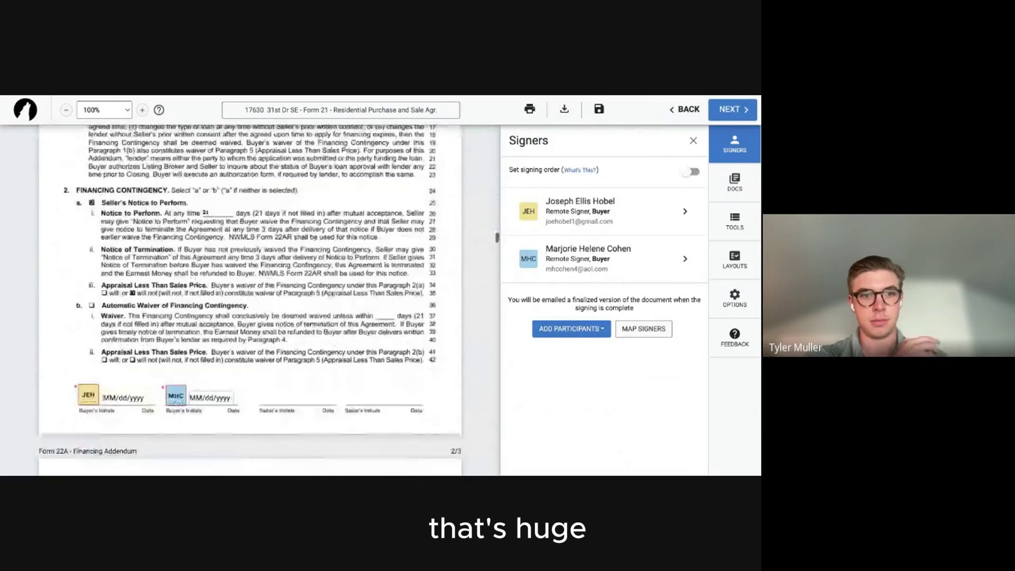
scroll(248, 299, "down", 15)
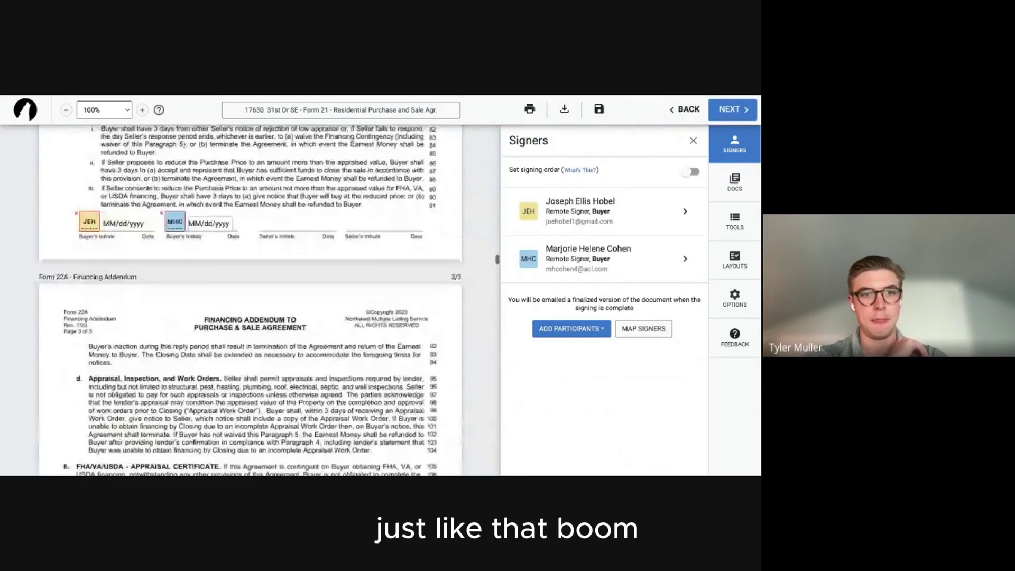
scroll(250, 300, "down", 8)
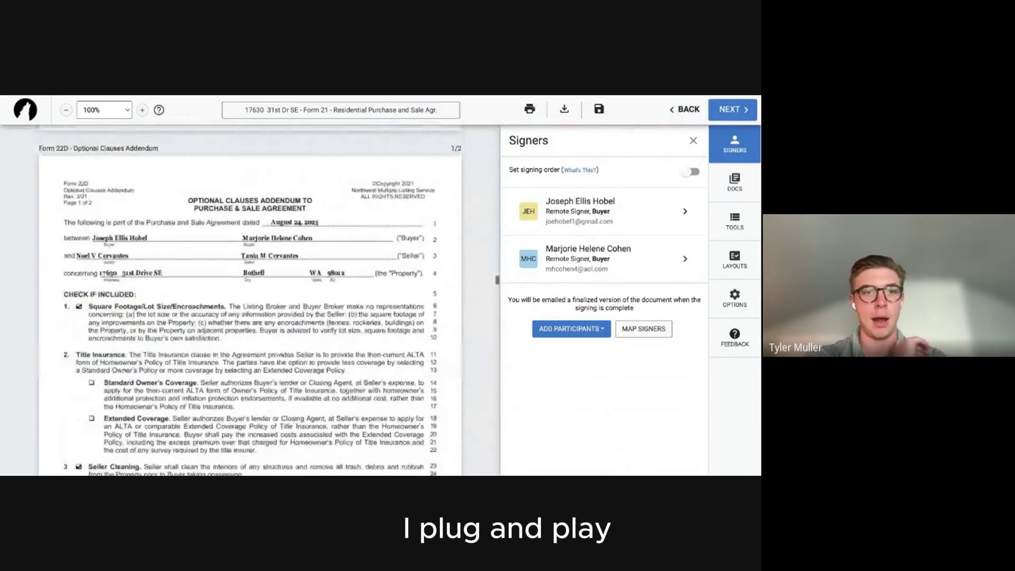
scroll(249, 299, "down", 15)
scroll(248, 299, "down", 7)
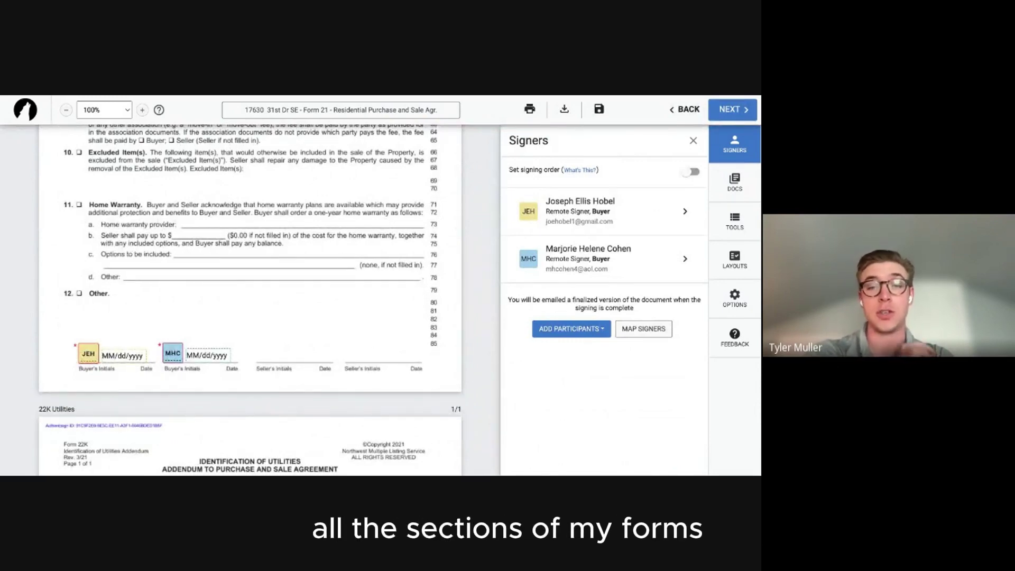
scroll(248, 300, "down", 12)
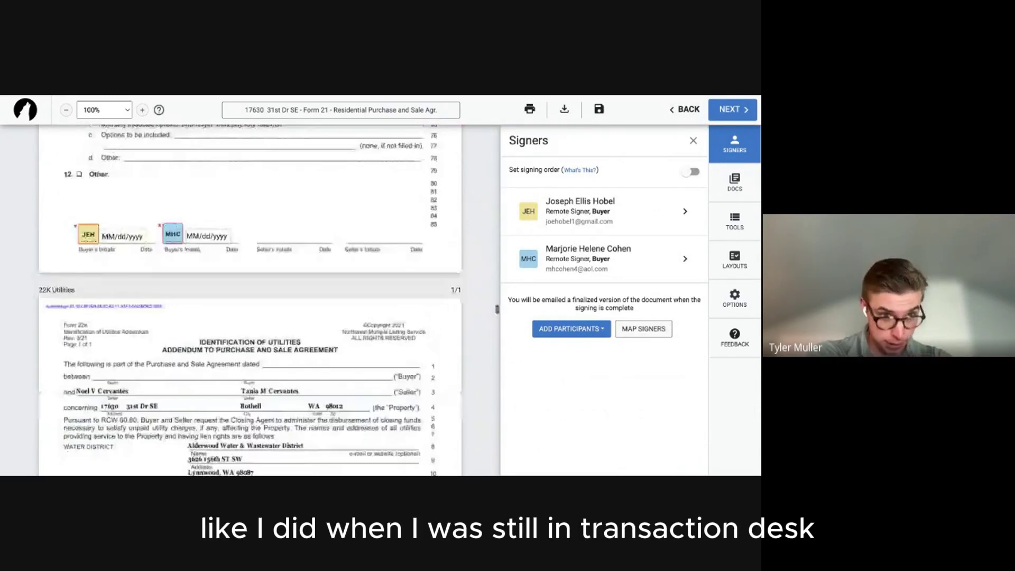
scroll(268, 281, "up", 4)
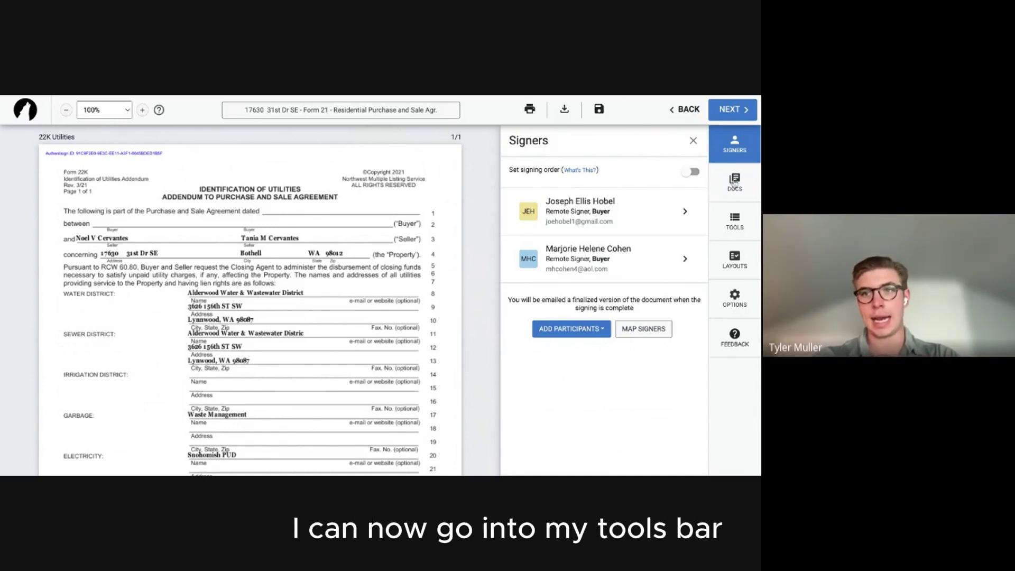
left_click(732, 225)
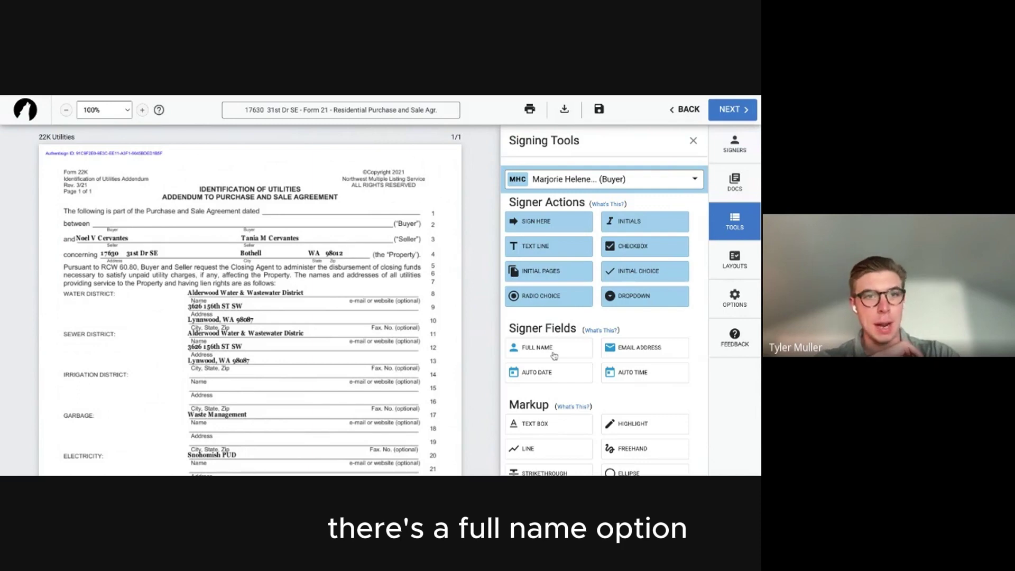
Place both buyers' Full Name fields on Form 22K's Buyer line, plus a text box after 'dated'.
left_click_drag(554, 355, 176, 224)
left_click(547, 179)
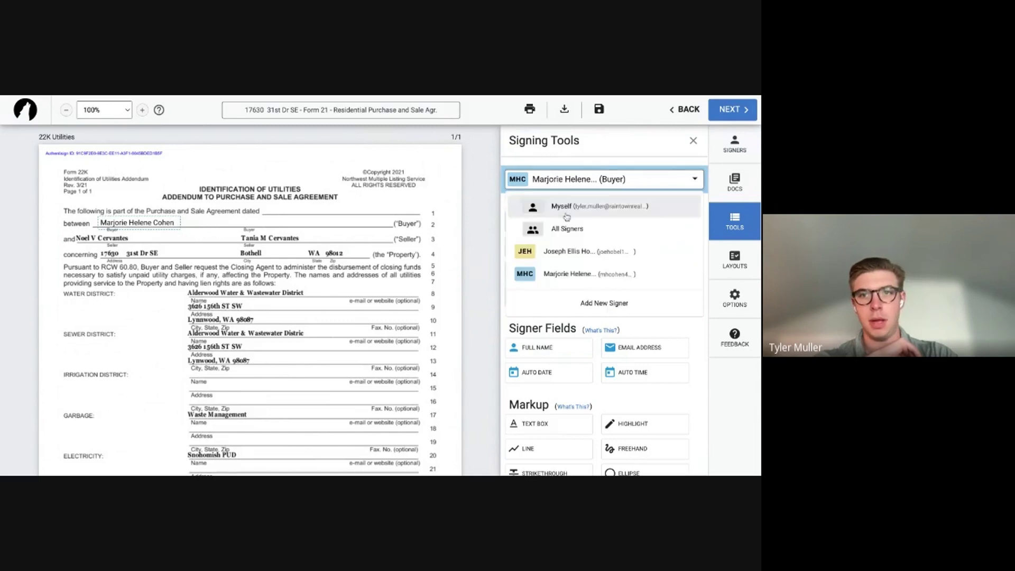
left_click(574, 251)
left_click_drag(567, 351, 294, 218)
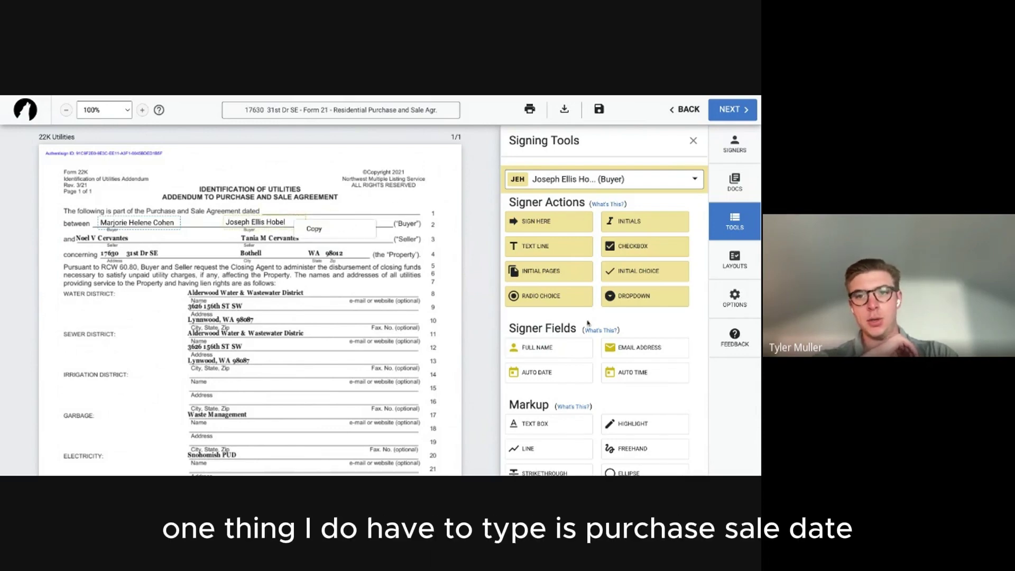
left_click(552, 418)
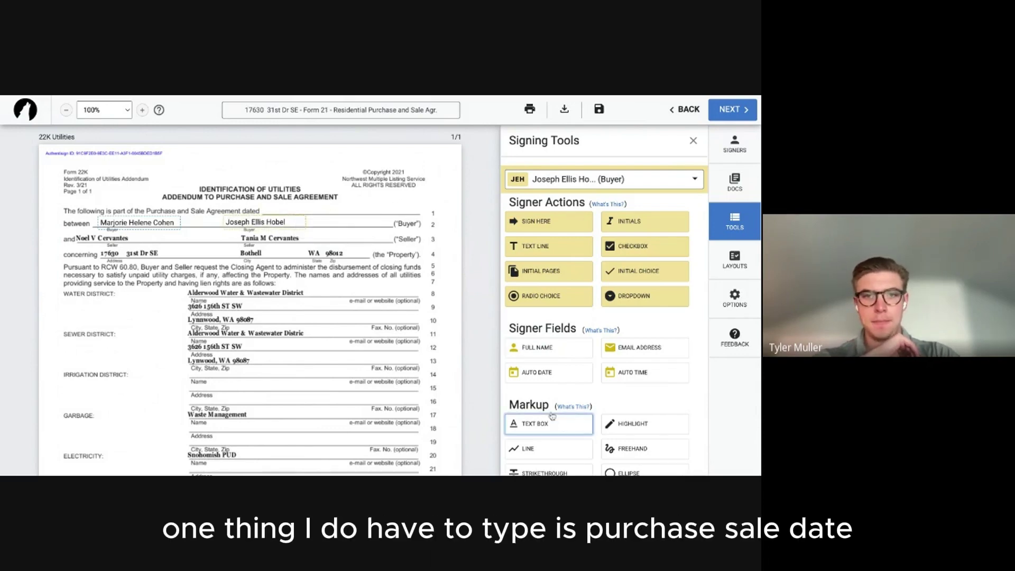
left_click(268, 208)
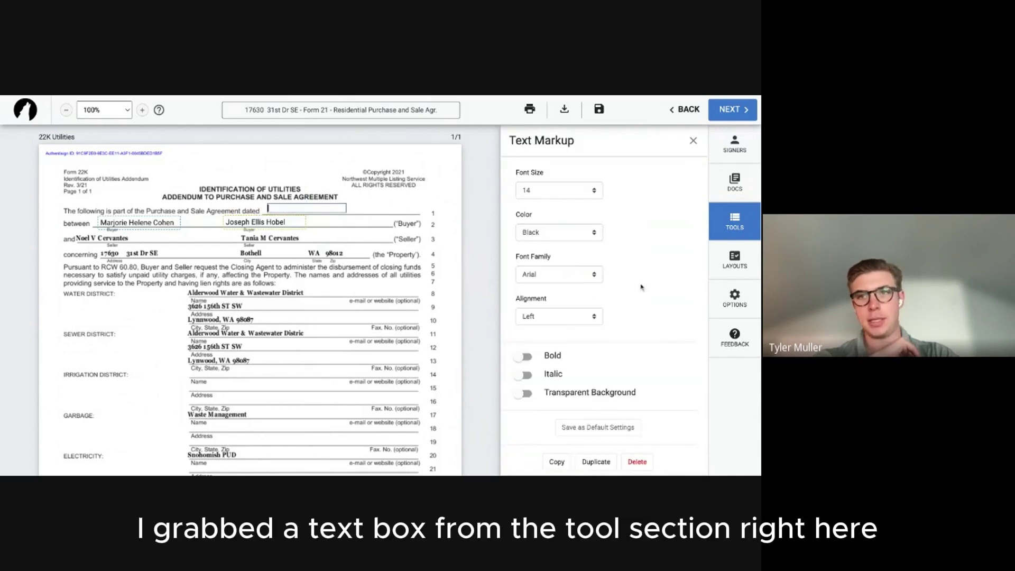
Enter 8/24/2023 in the text box after 'dated' on line 1 of Form 22K.
left_click(732, 221)
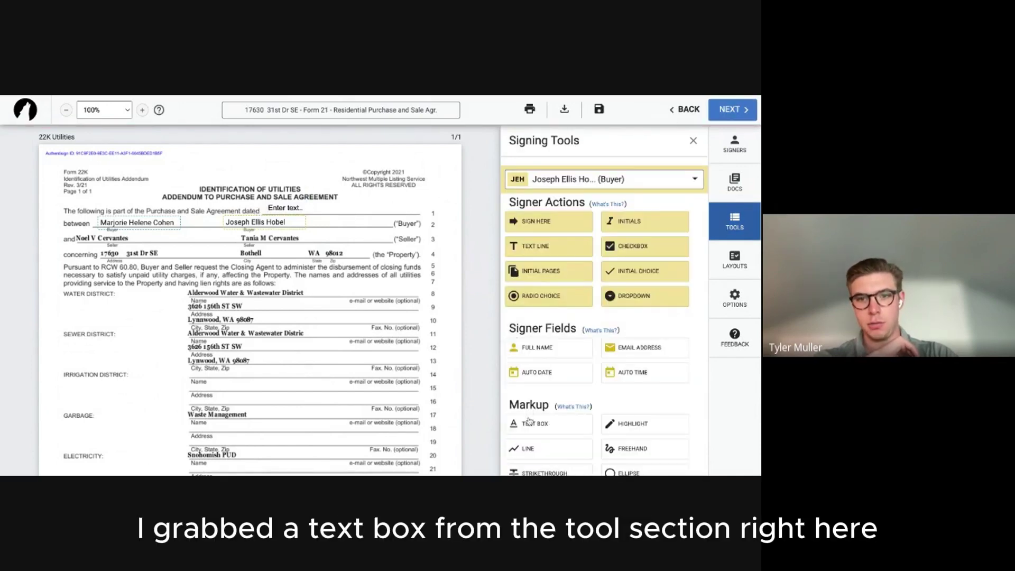
left_click(300, 207)
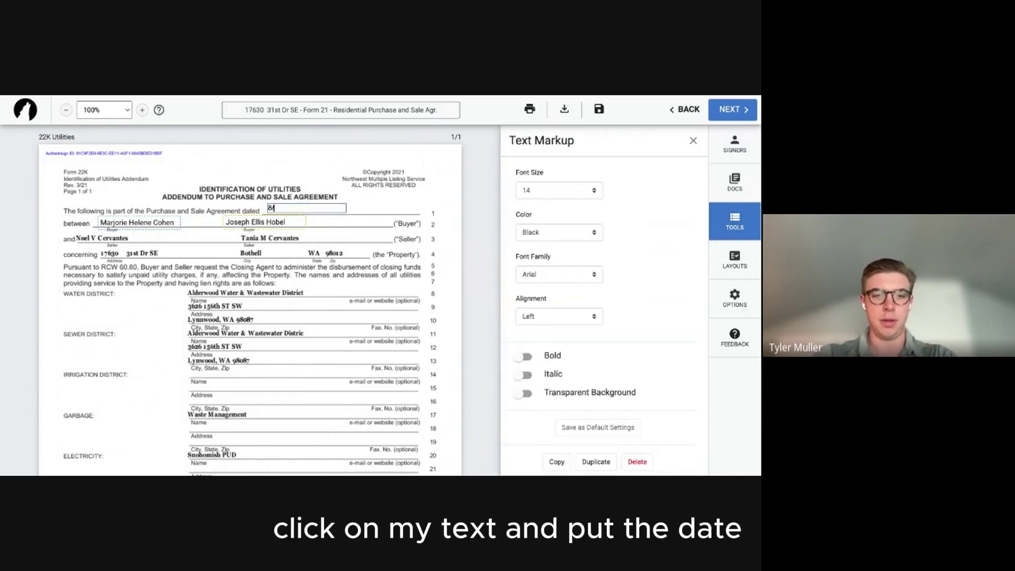
type("8/24/2023")
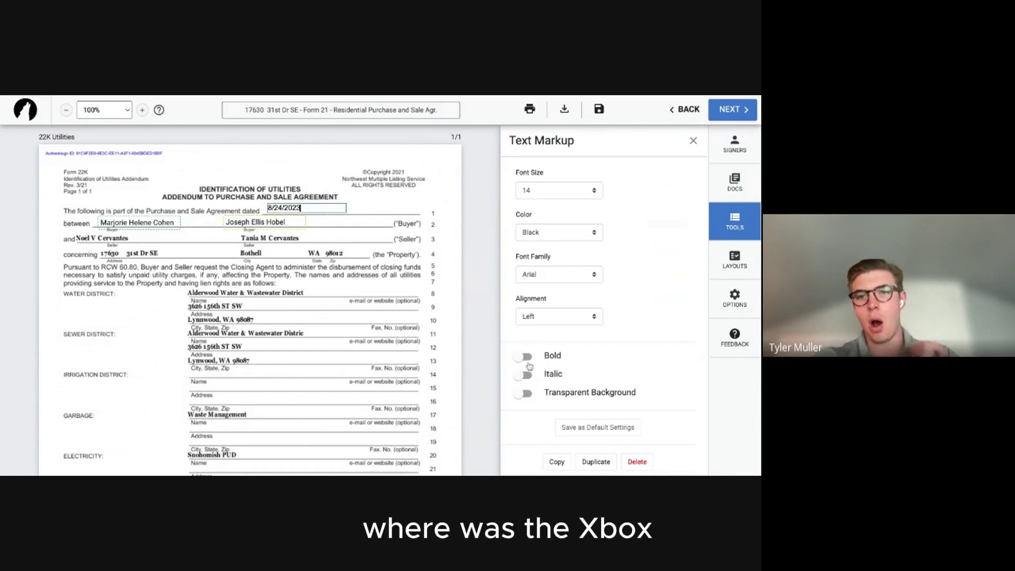
left_click(734, 225)
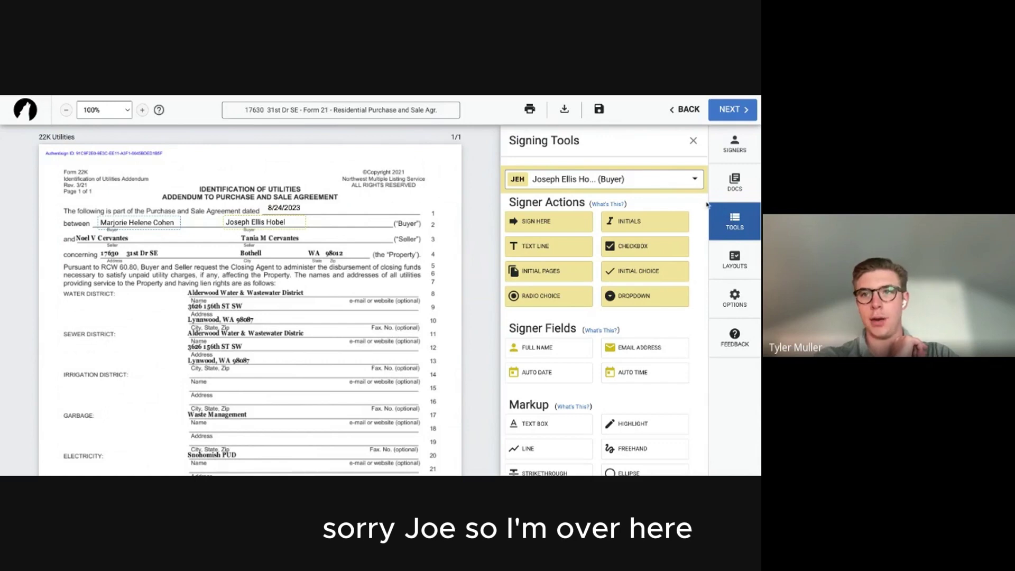
scroll(579, 331, "down", 1)
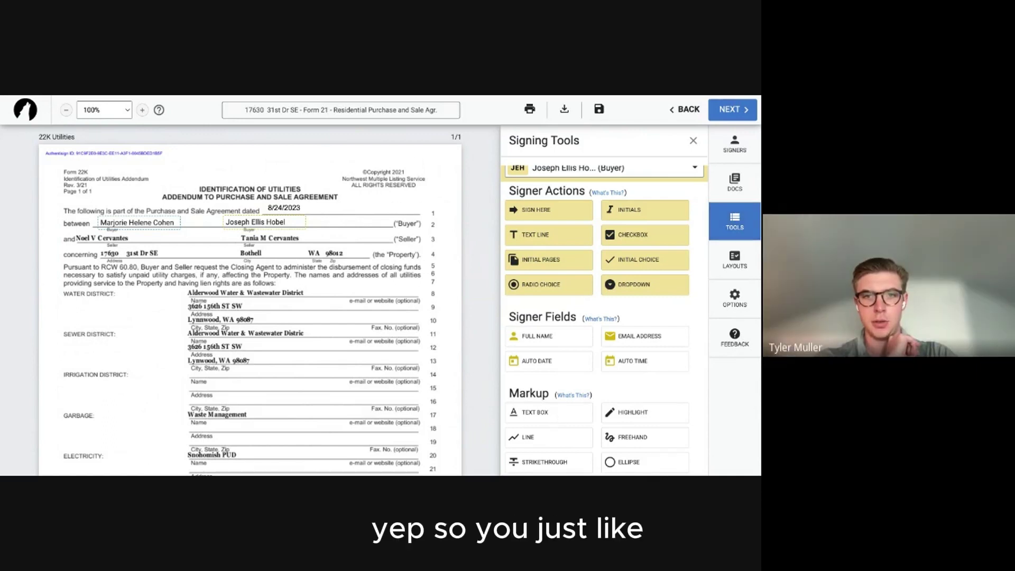
left_click(526, 416)
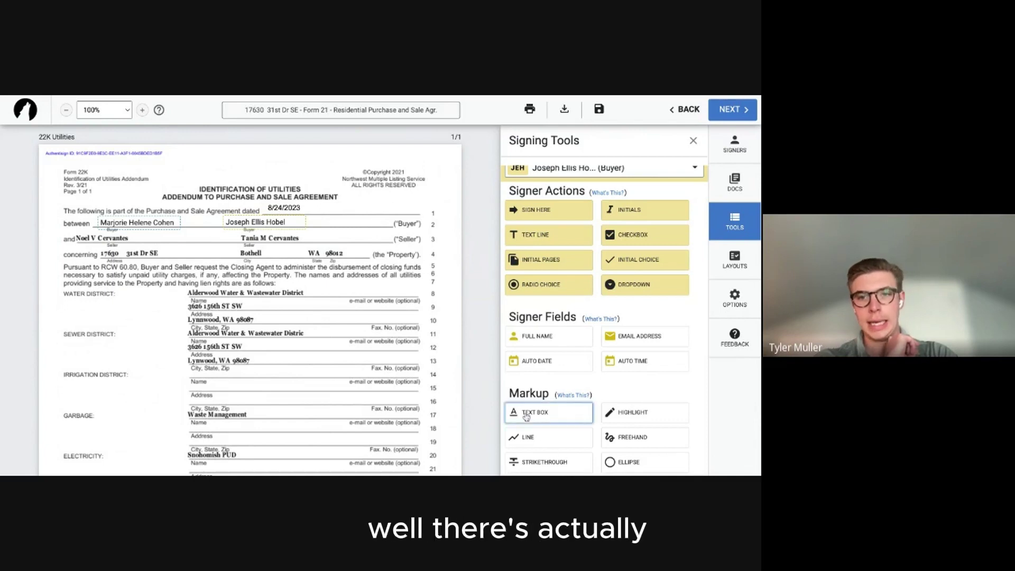
Leave an empty text box on Form 22K's Water District row.
left_click(326, 296)
left_click(341, 298)
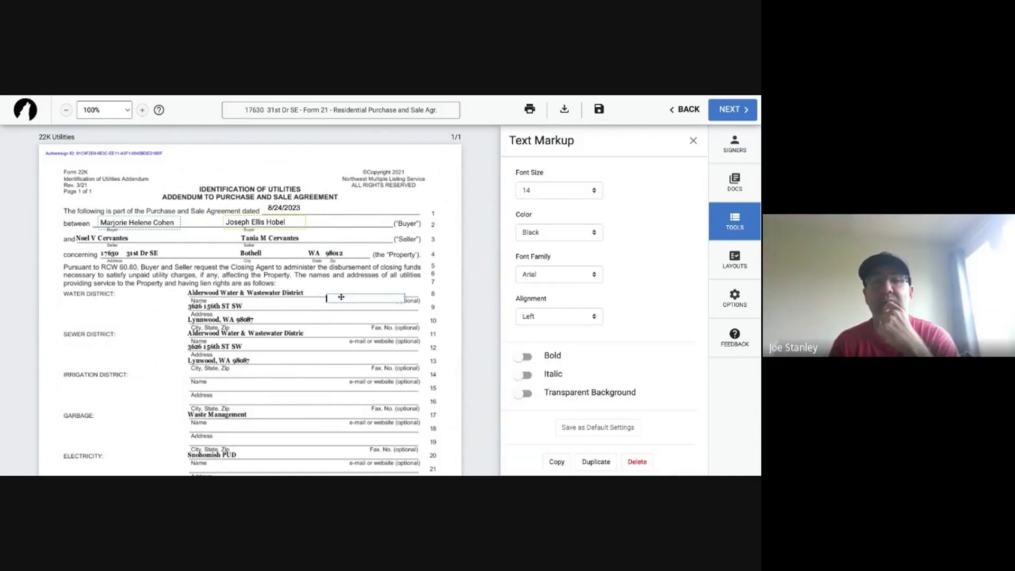
left_click(735, 219)
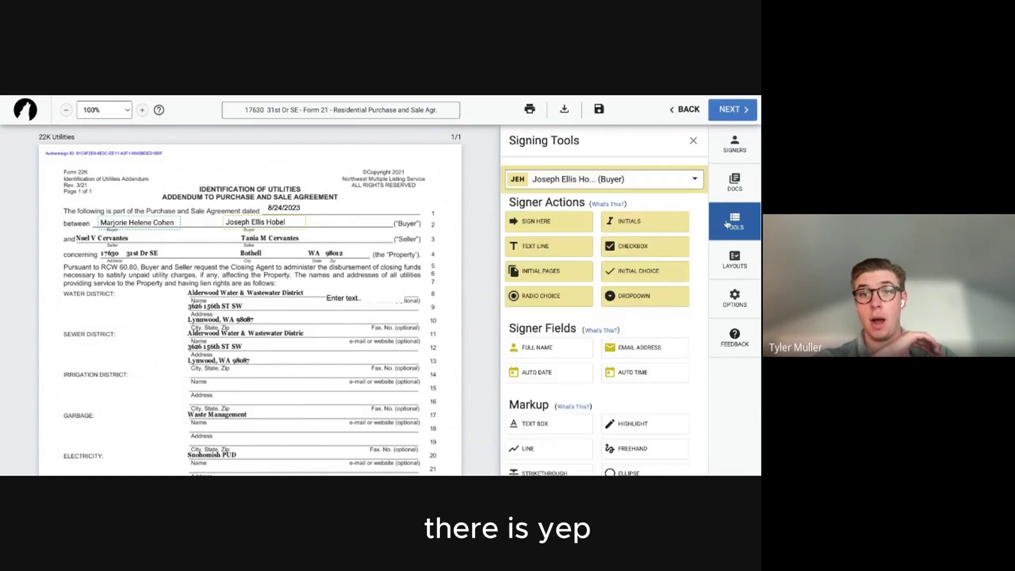
scroll(585, 448, "down", 1)
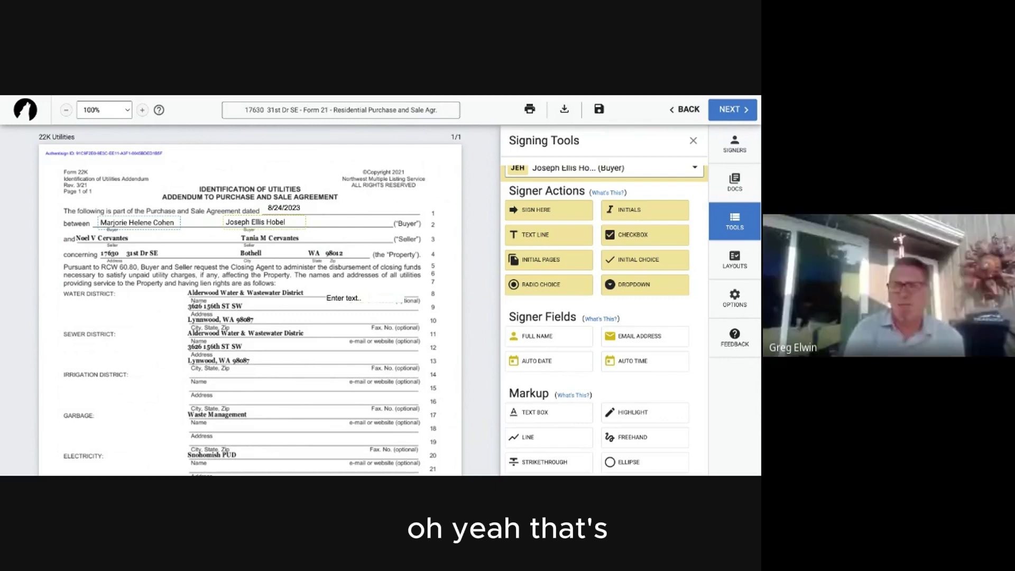
Select and cancel the Line tool, then scroll down to Form 35, the Inspection Addendum.
left_click(557, 440)
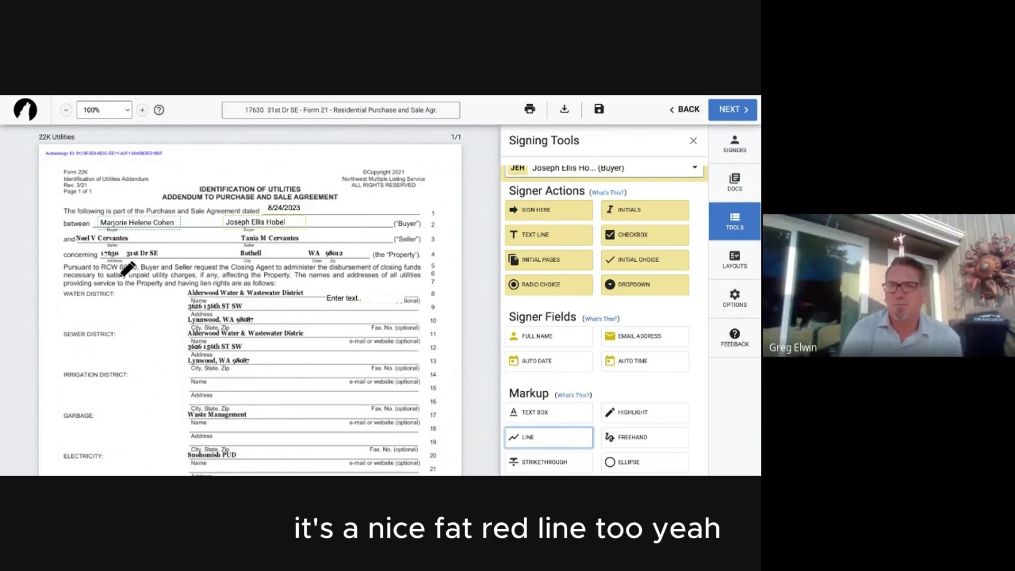
left_click(539, 436)
scroll(224, 295, "down", 5)
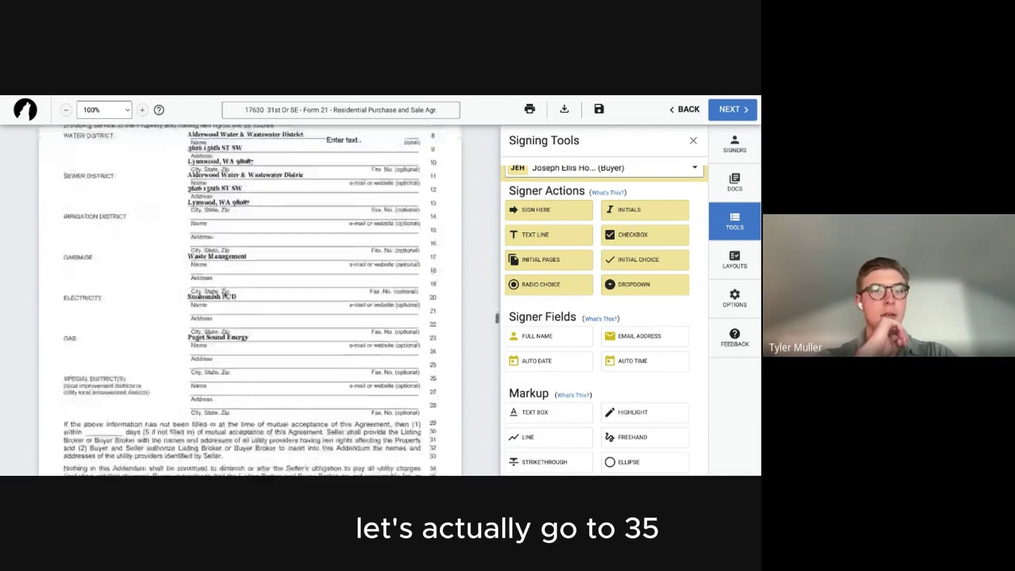
scroll(225, 295, "down", 6)
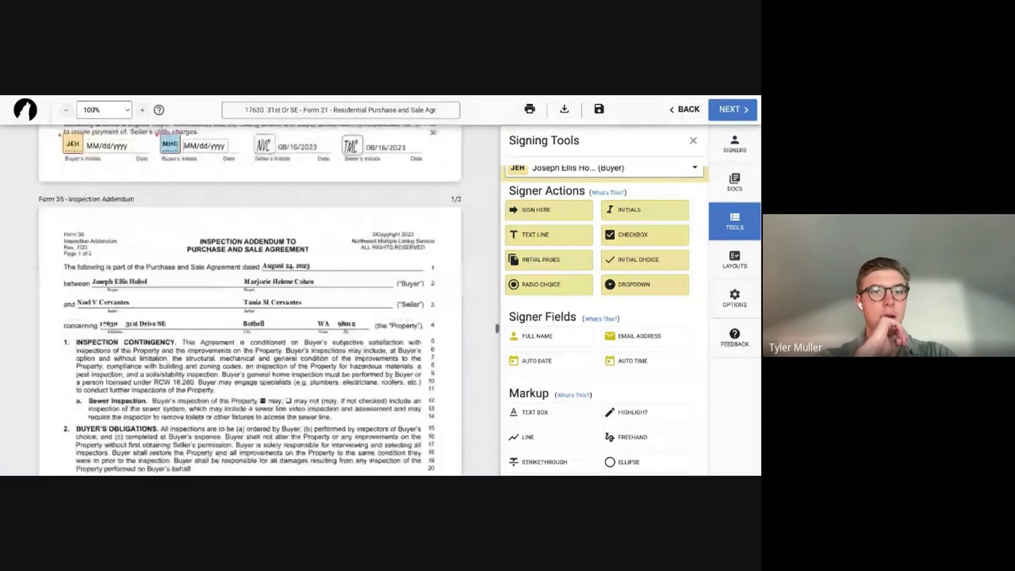
scroll(243, 300, "down", 2)
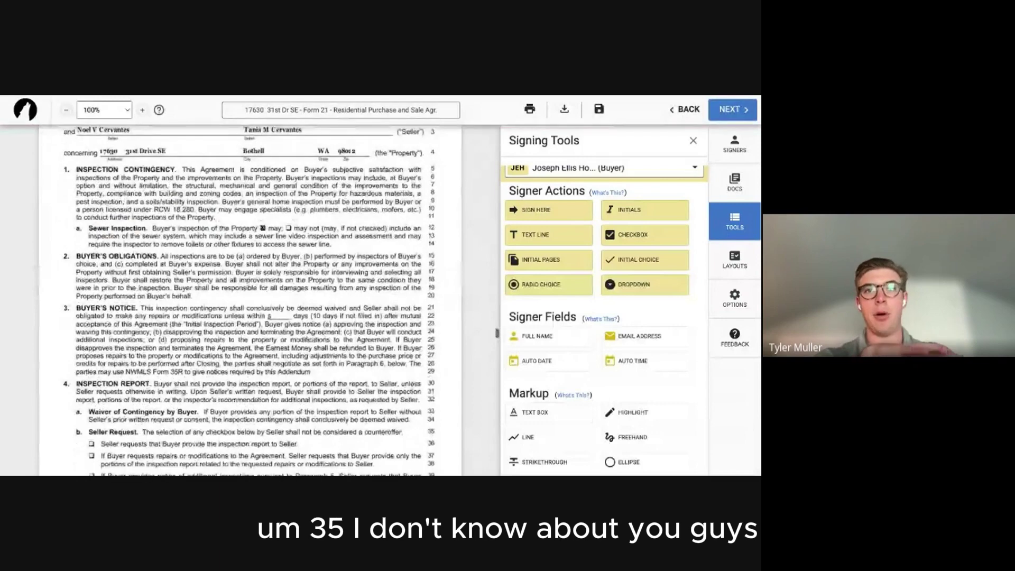
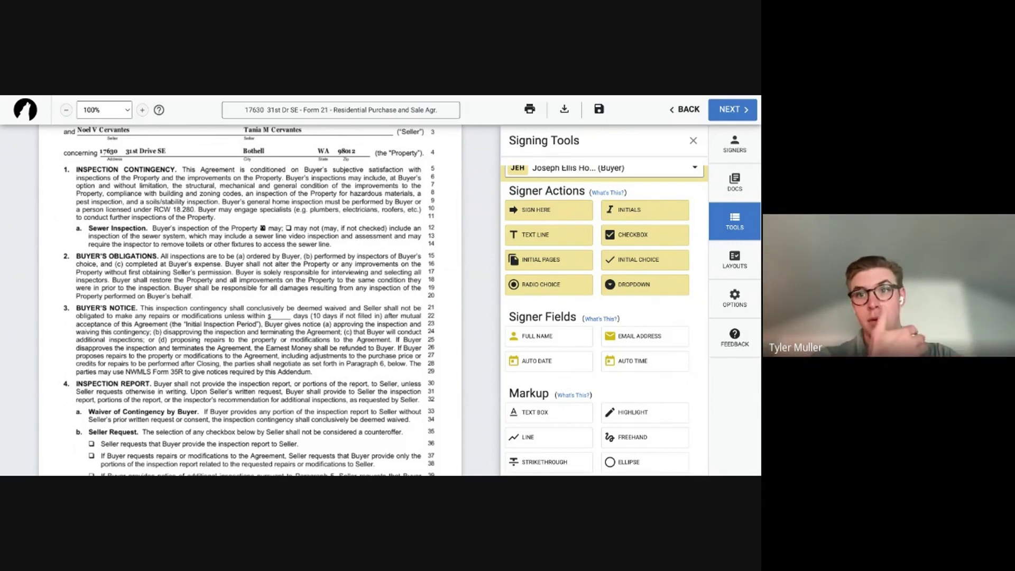
Scroll to the Buyer's Notice paragraph and pick the LINE markup tool.
scroll(328, 253, "down", 1)
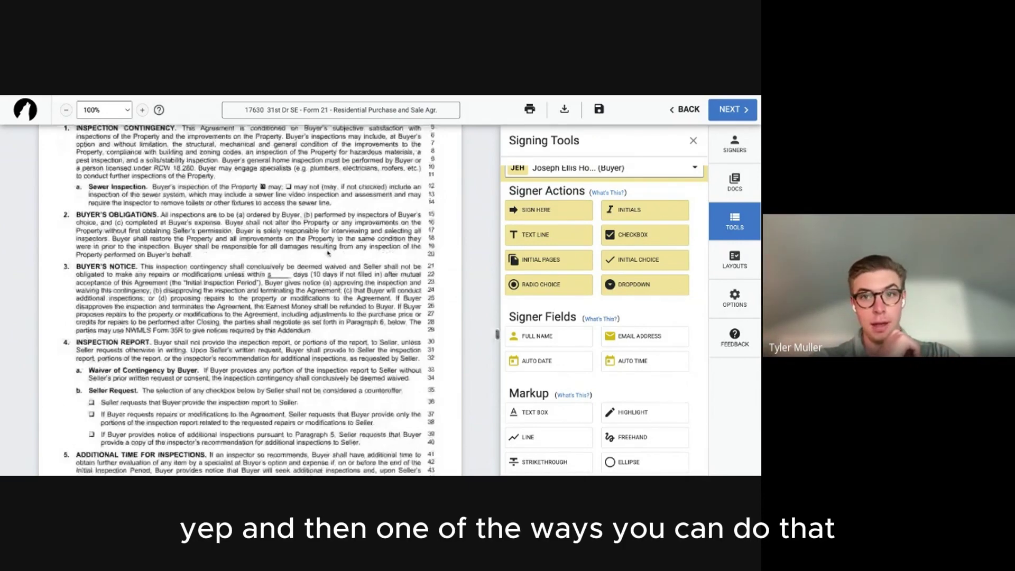
scroll(366, 300, "up", 1)
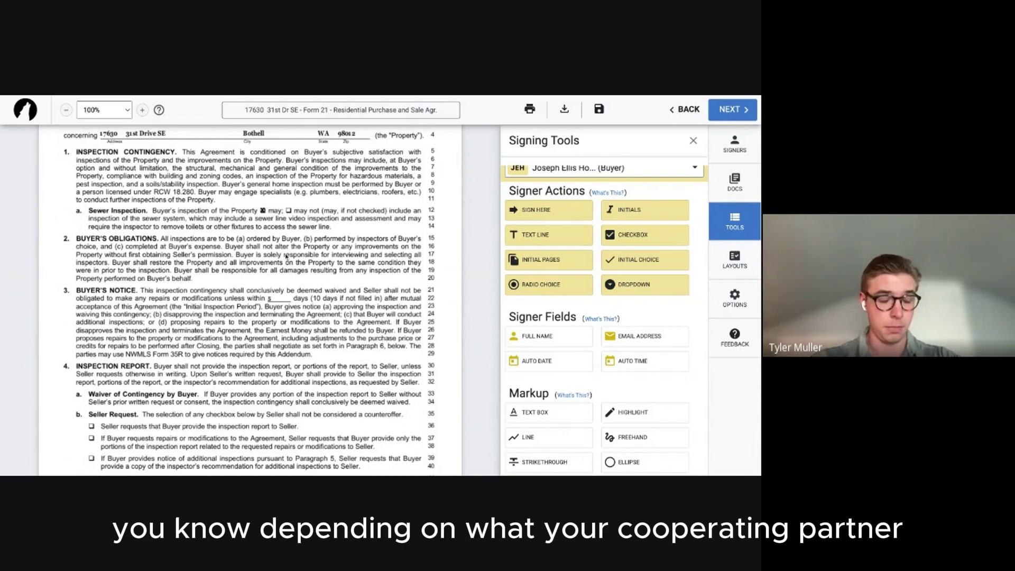
scroll(248, 299, "down", 2)
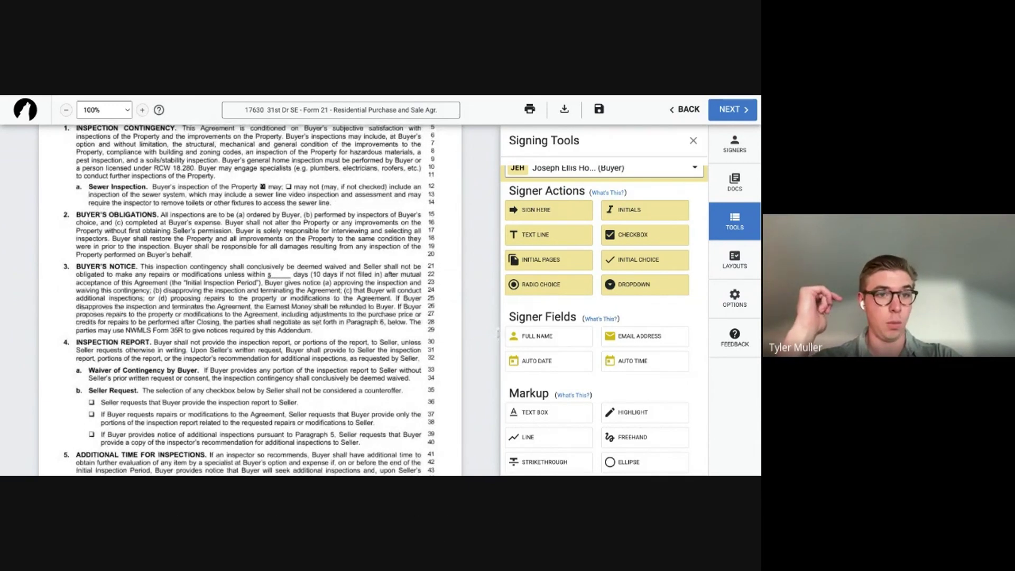
scroll(248, 298, "up", 2)
scroll(248, 298, "down", 1)
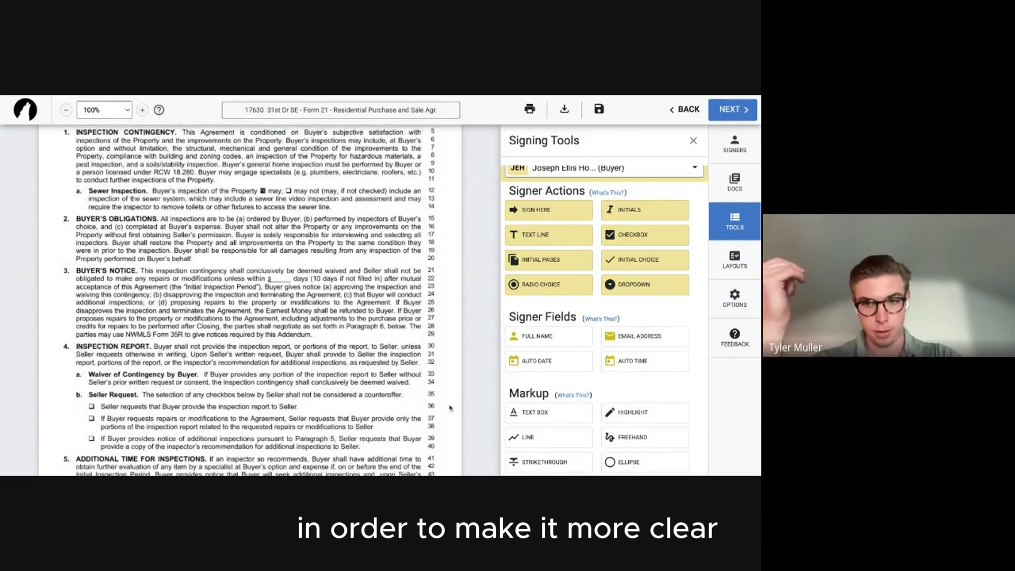
left_click(544, 446)
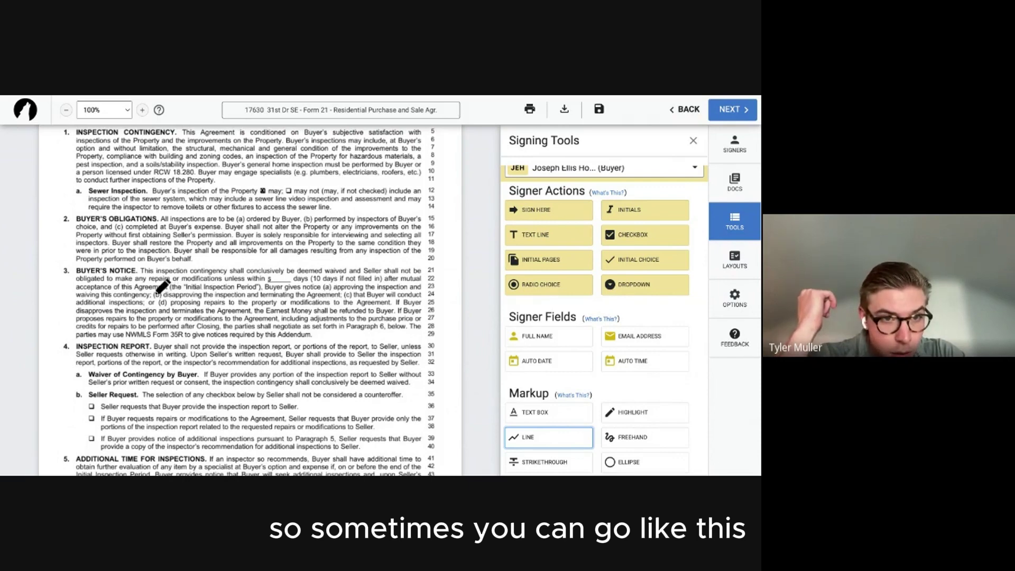
Strike through lines 24–29 of the Buyer's Notice in red and place the buyer's initials at line 21.
left_click_drag(156, 293, 420, 294)
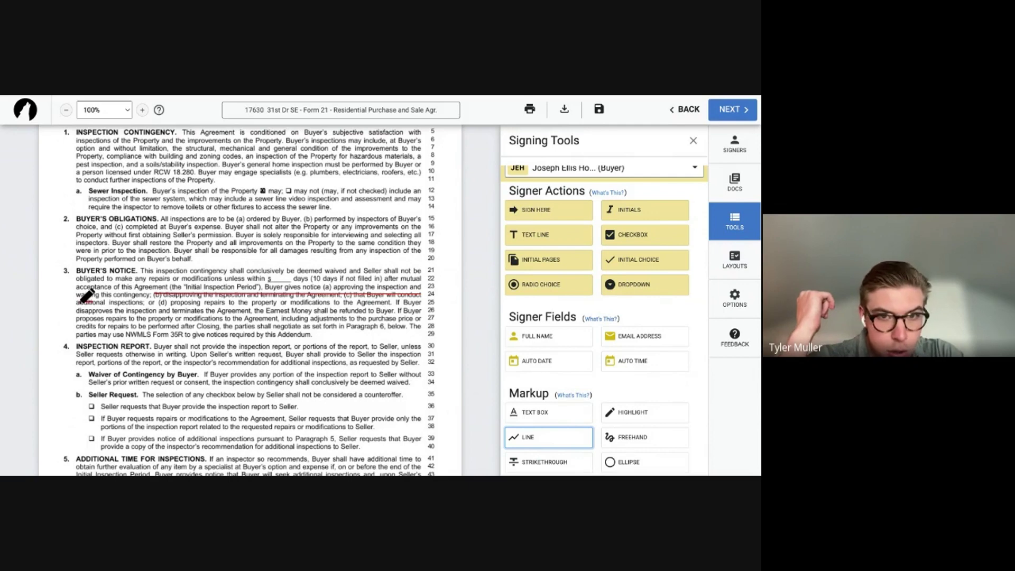
left_click_drag(79, 302, 391, 302)
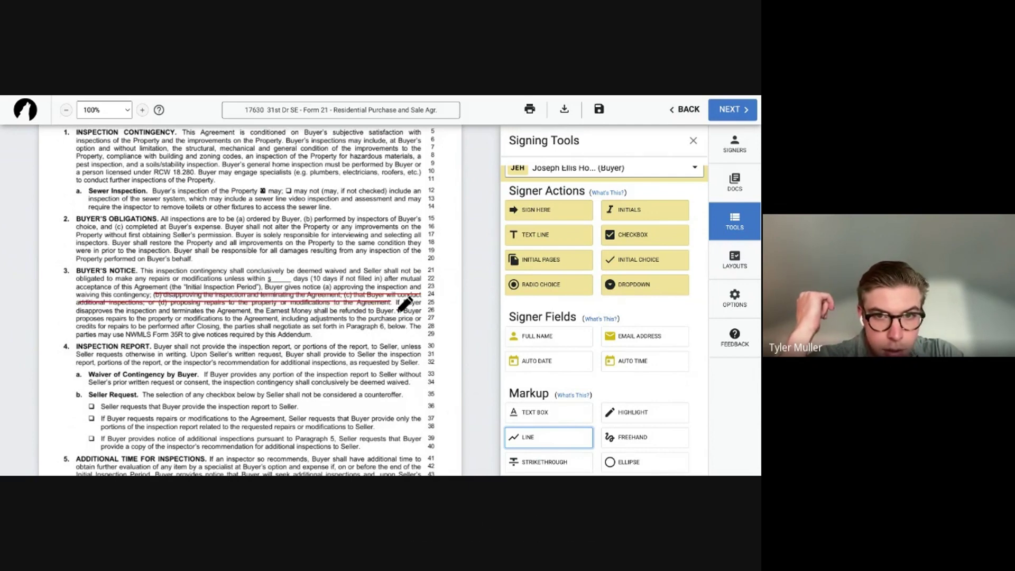
left_click_drag(401, 307, 81, 314)
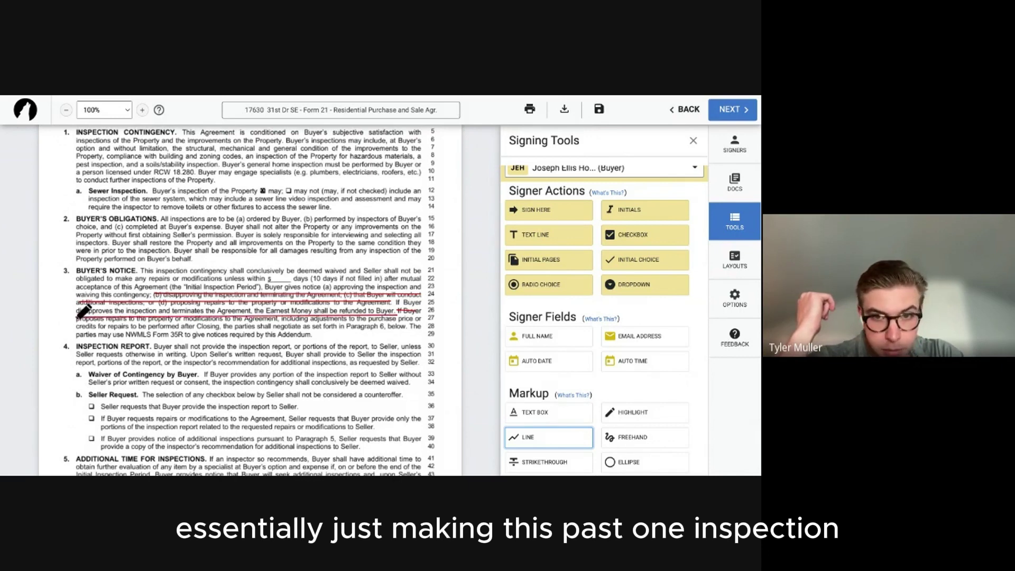
left_click_drag(421, 318, 79, 319)
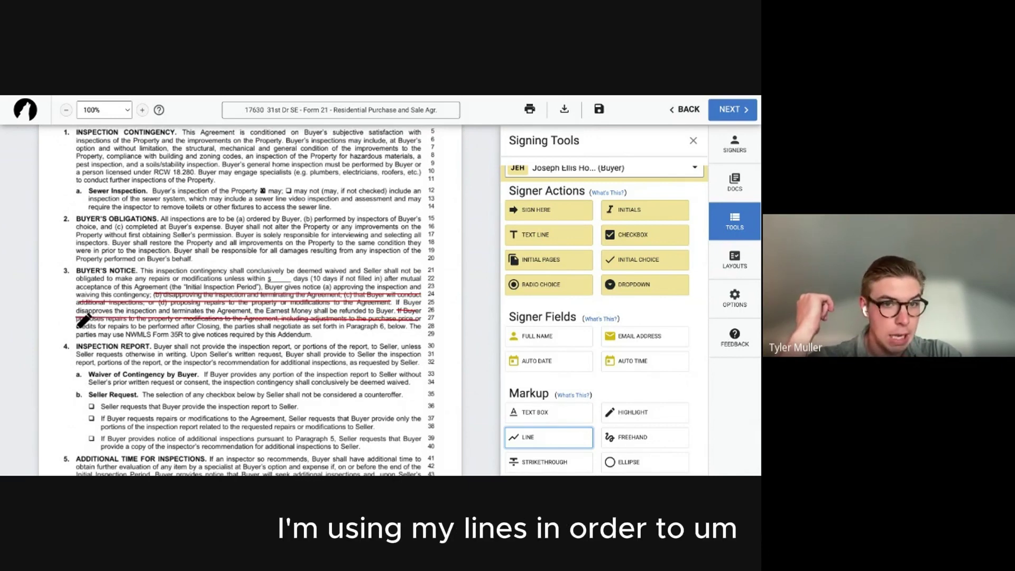
left_click_drag(422, 326, 77, 327)
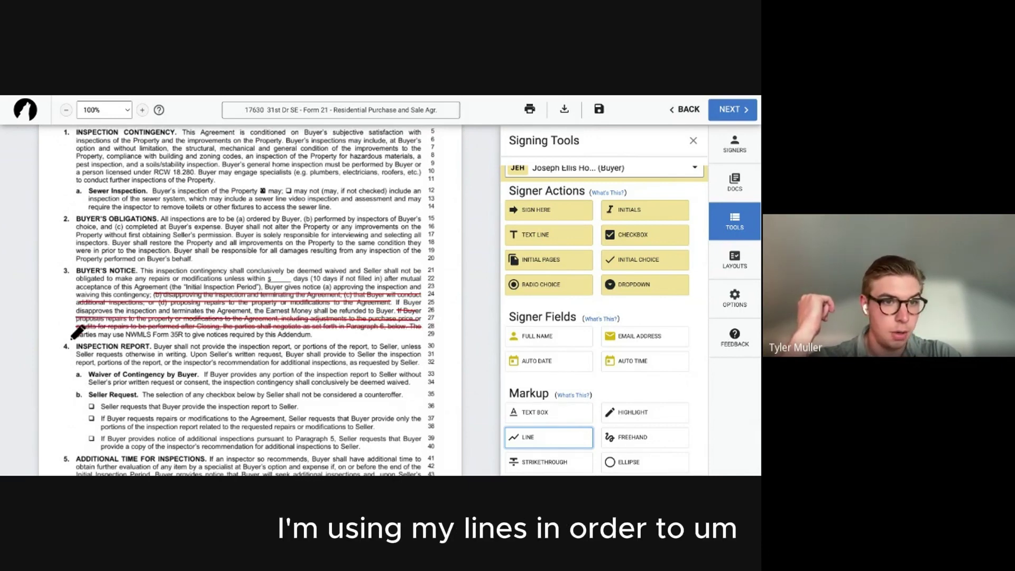
left_click_drag(324, 334, 79, 333)
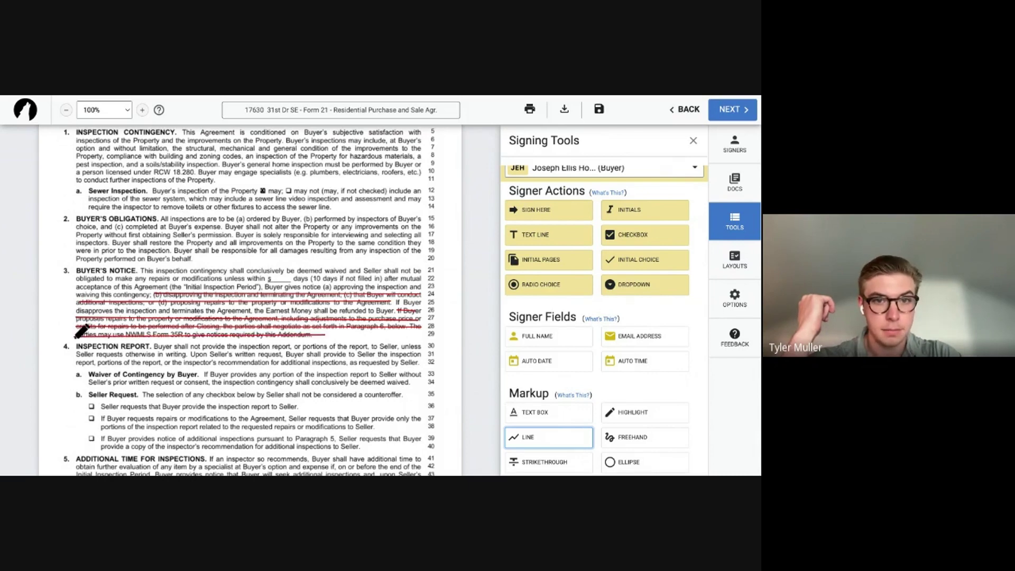
left_click(520, 438)
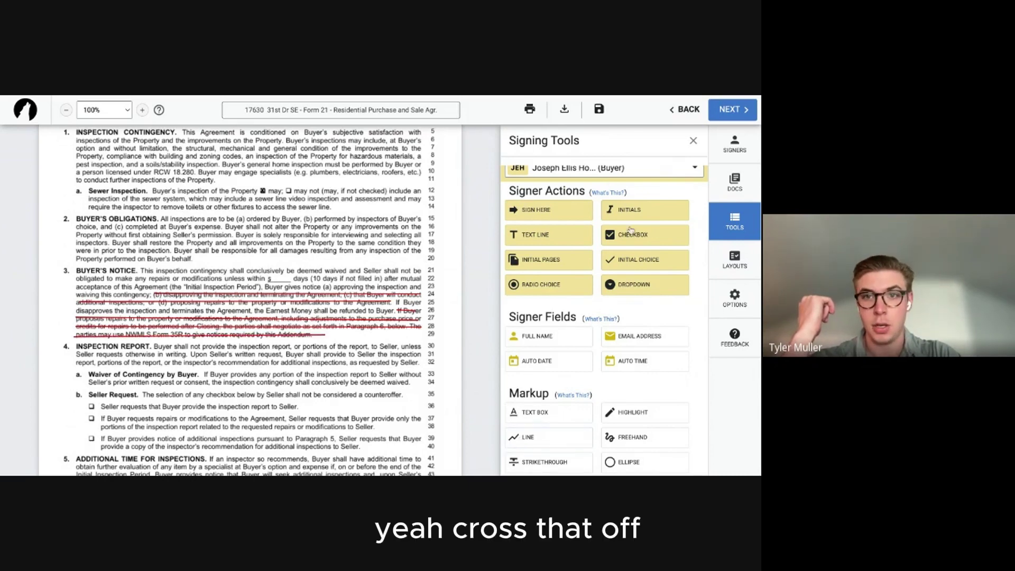
left_click_drag(629, 210, 49, 276)
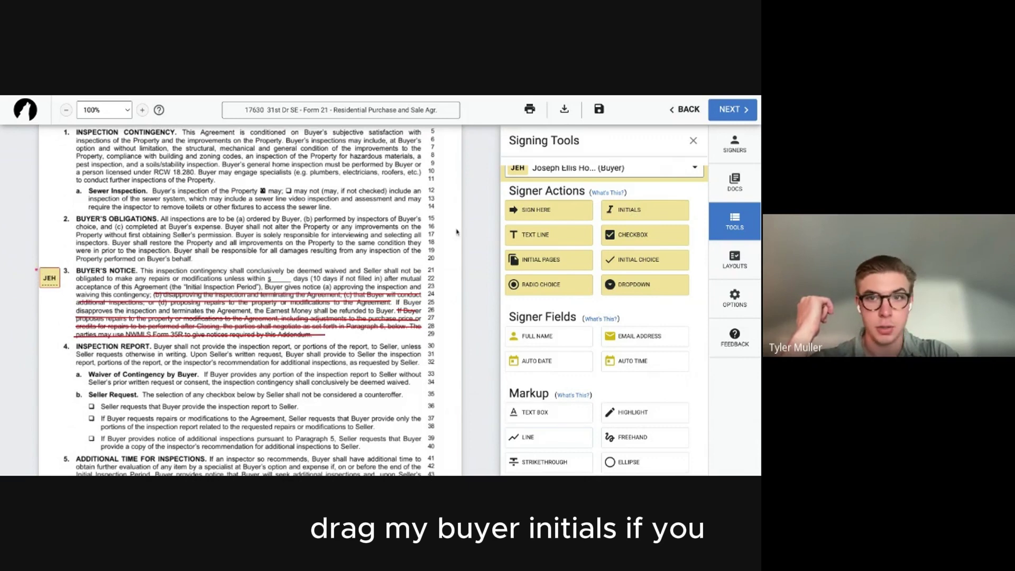
Add a date stamp to the buyer's initials and shrink the initials and stamp to minimum scale.
left_click(50, 278)
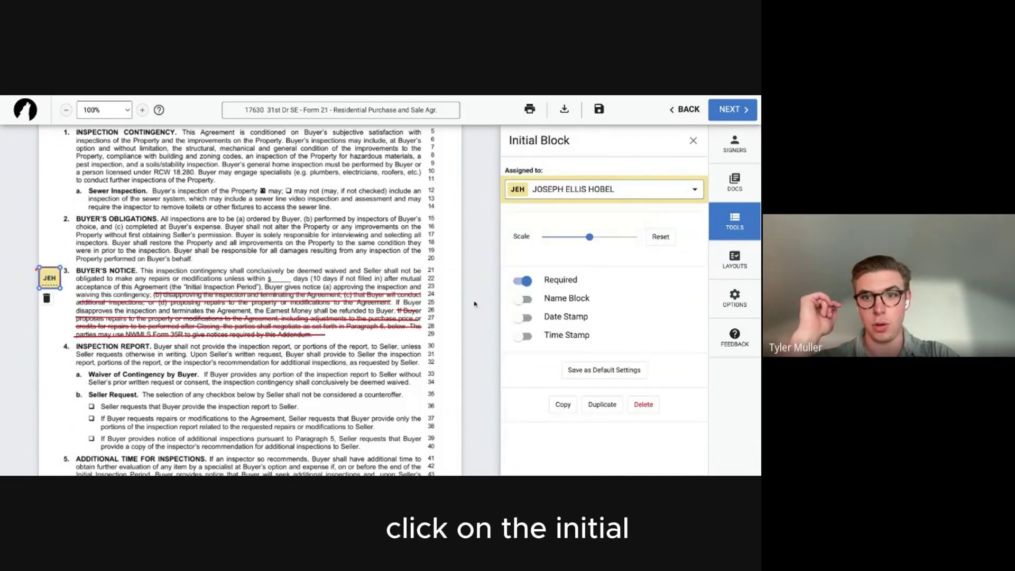
left_click(521, 317)
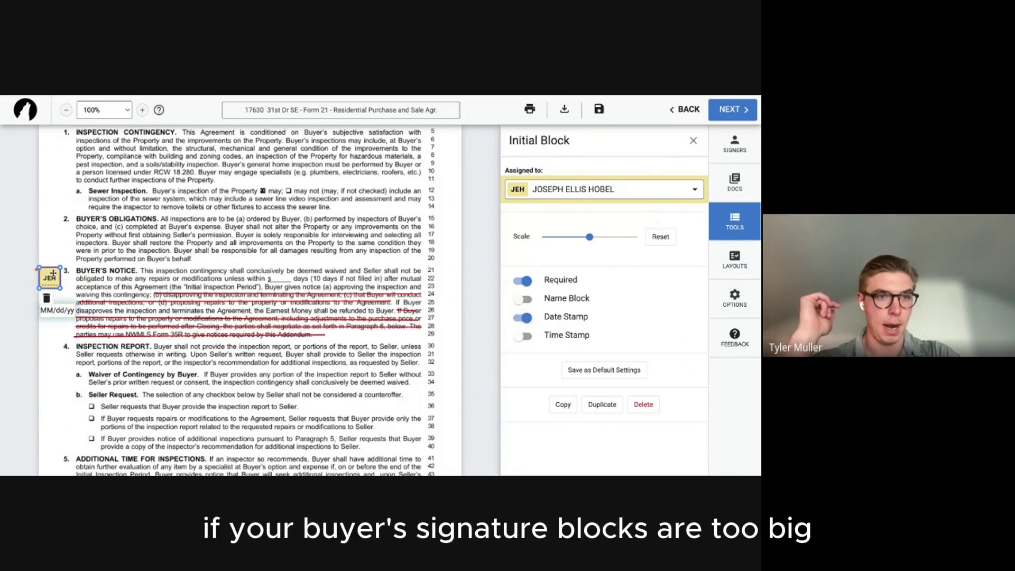
left_click_drag(589, 237, 531, 239)
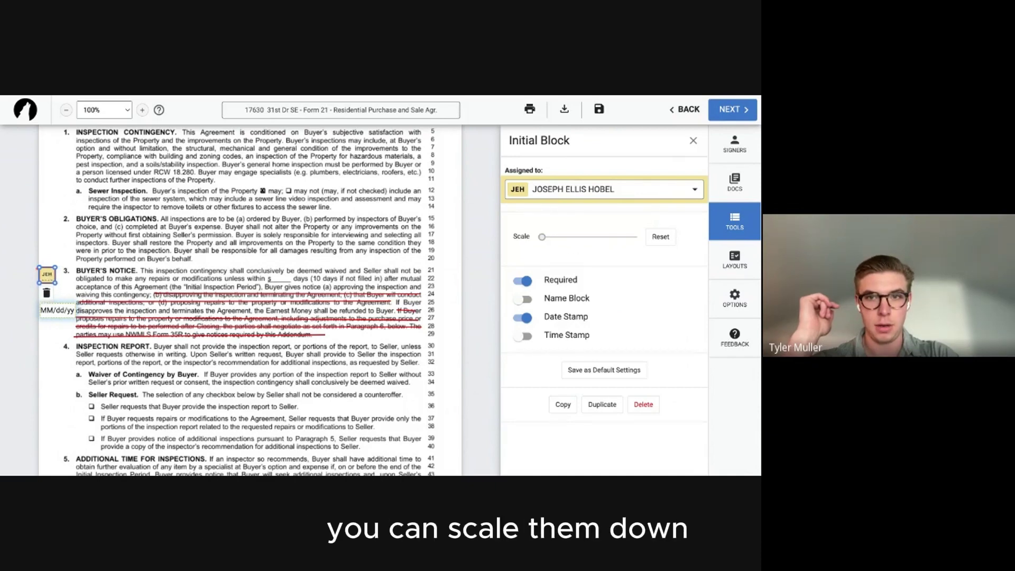
left_click(65, 312)
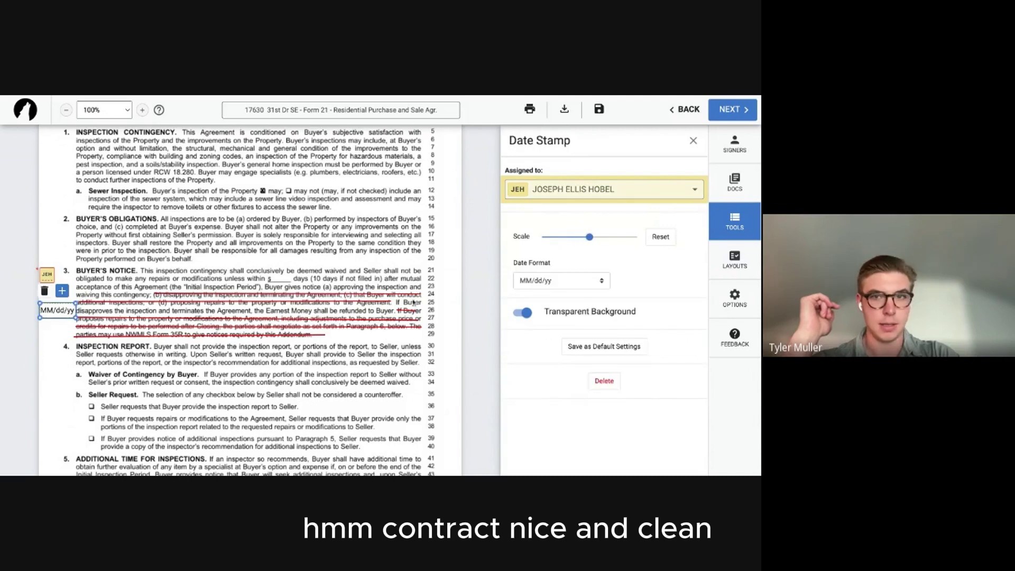
left_click_drag(591, 237, 542, 237)
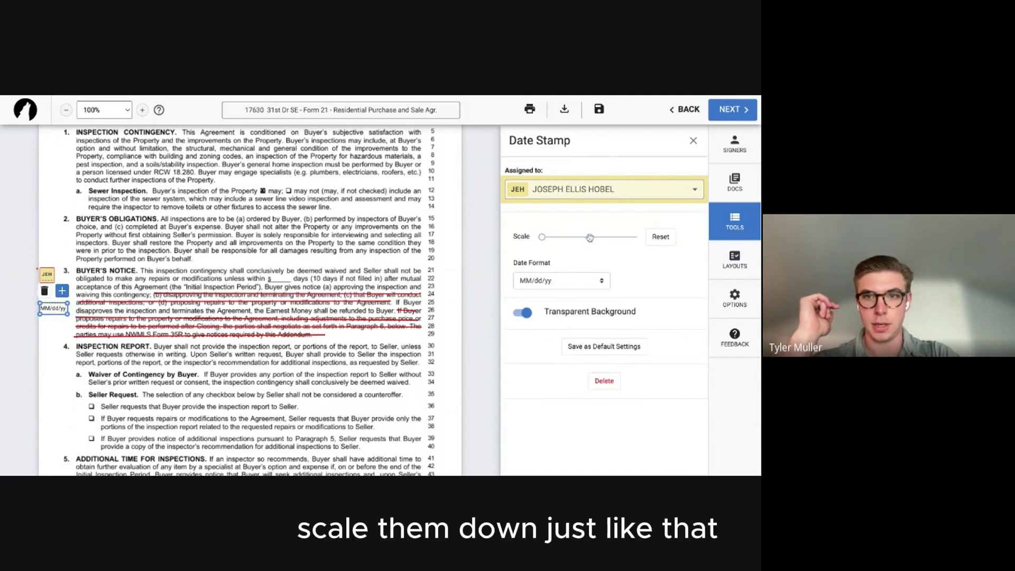
left_click(693, 140)
left_click(656, 181)
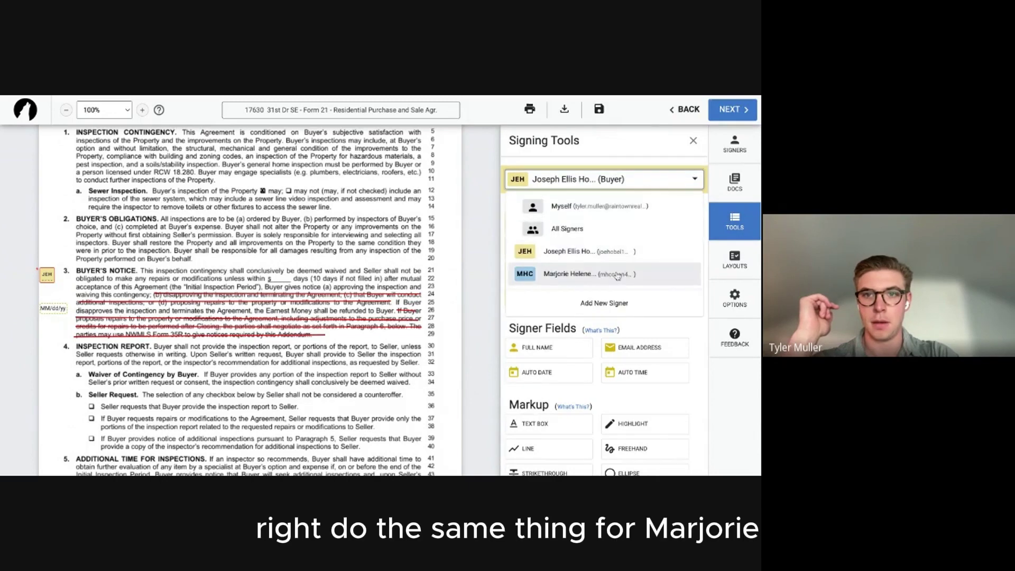
Place the second buyer's initials near line 27 at minimum scale.
left_click(617, 274)
left_click(621, 226)
left_click(49, 330)
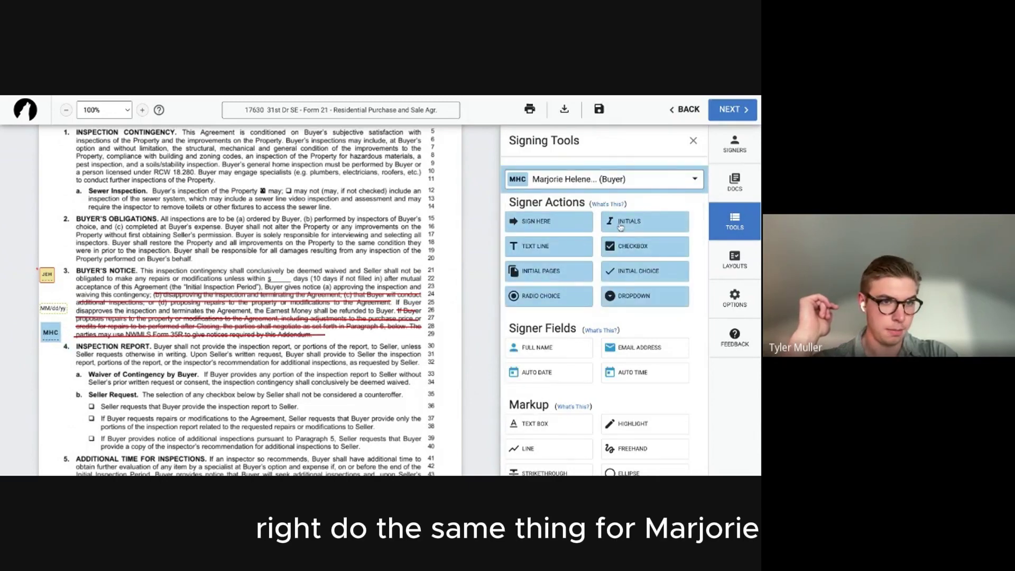
left_click(53, 334)
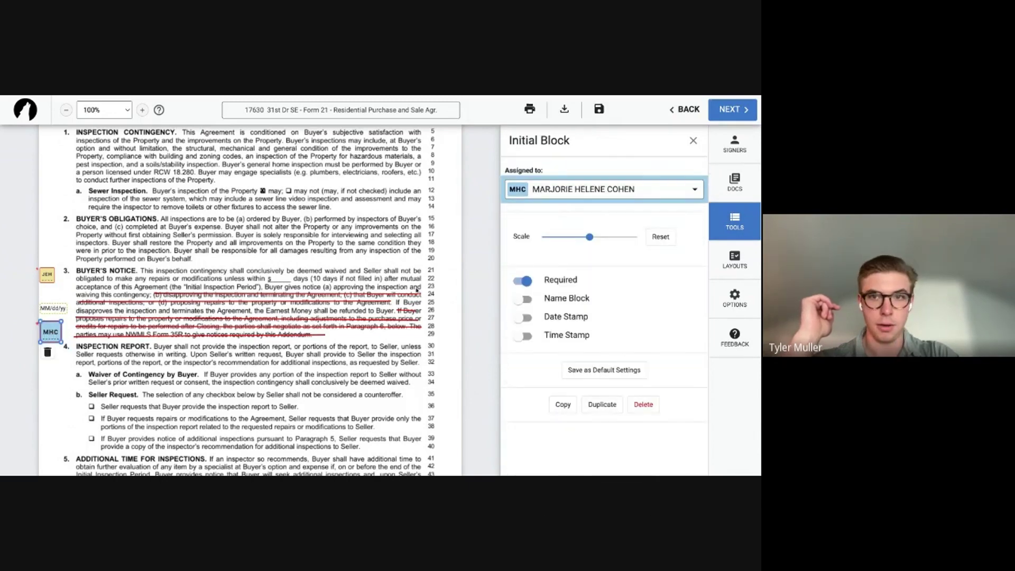
left_click_drag(584, 236, 541, 237)
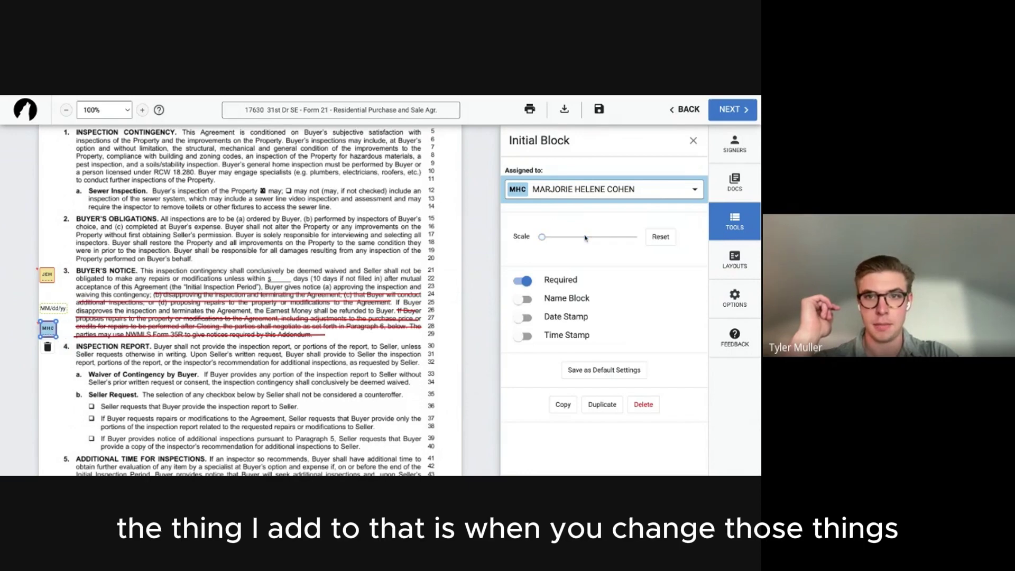
Add a minimum-scale date stamp to the second buyer's initials, moved to line 30.
left_click(522, 317)
left_click(74, 329)
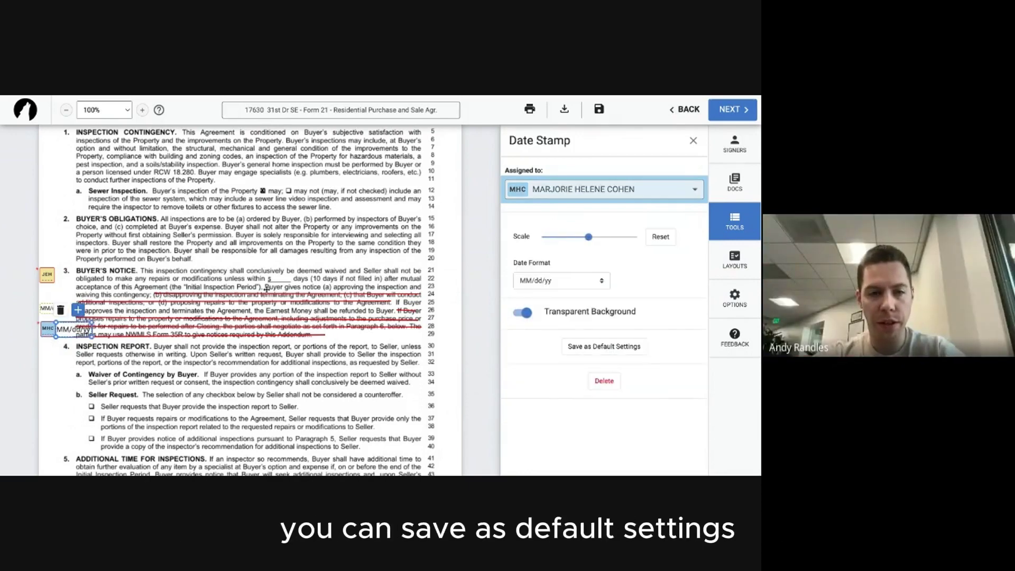
left_click(587, 237)
left_click_drag(586, 237, 541, 237)
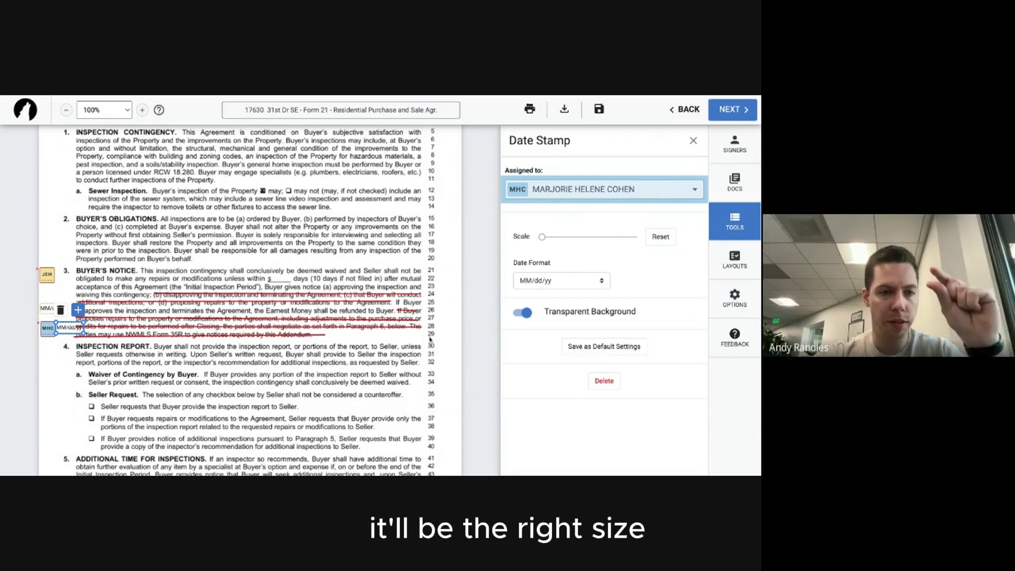
left_click_drag(65, 322, 47, 348)
left_click(69, 326)
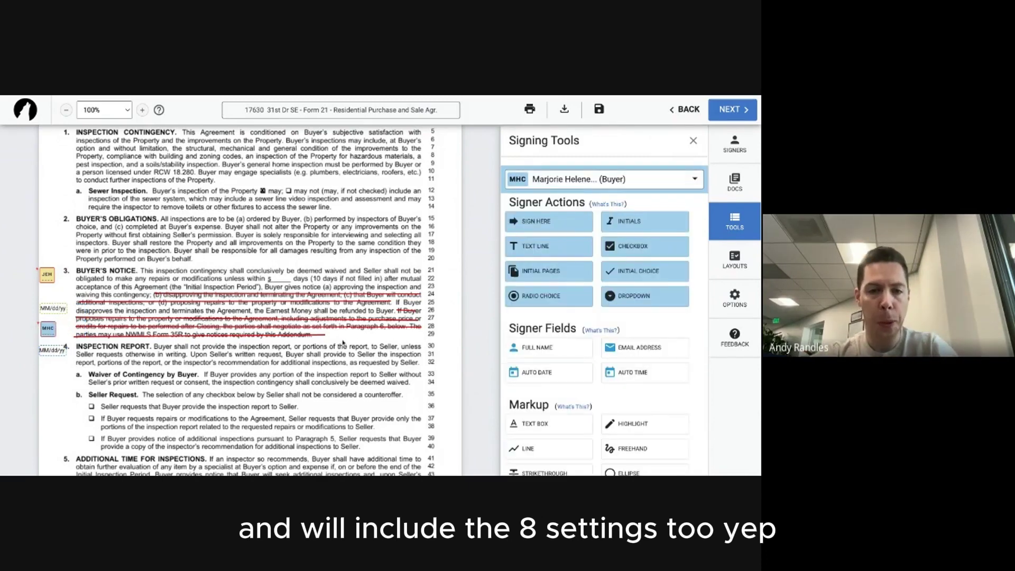
scroll(537, 370, "down", 1)
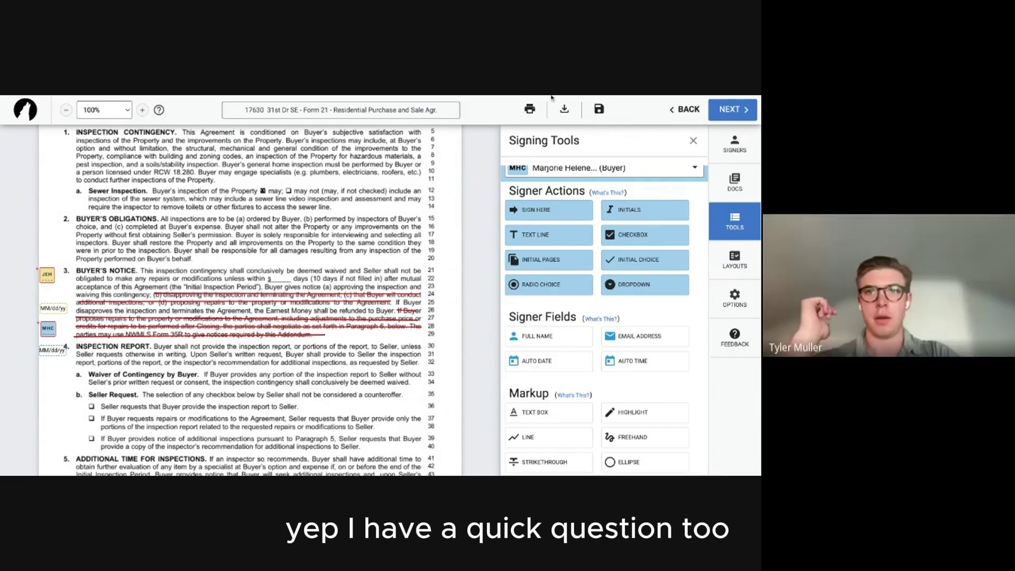
scroll(304, 255, "down", 1)
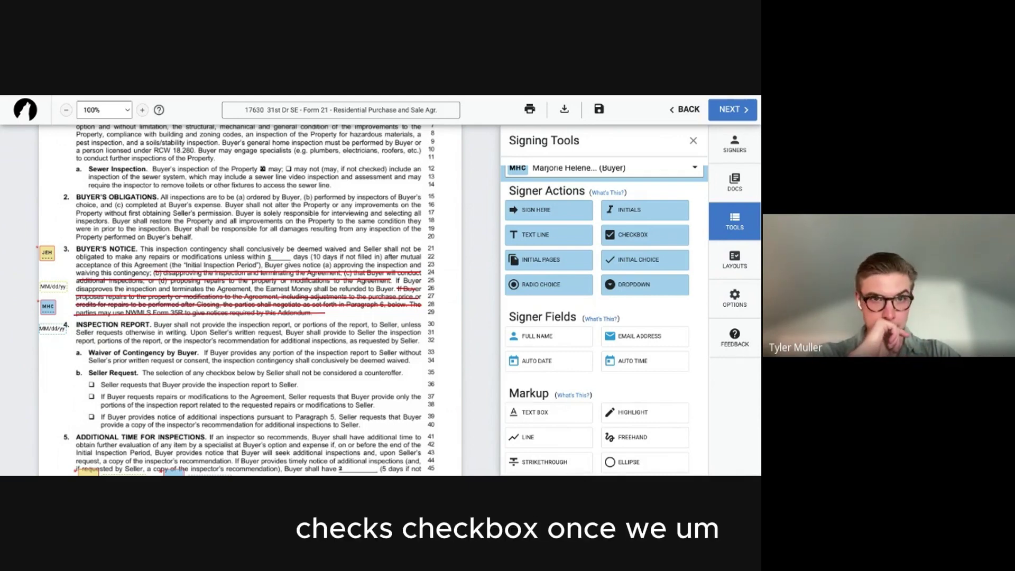
scroll(231, 324, "down", 5)
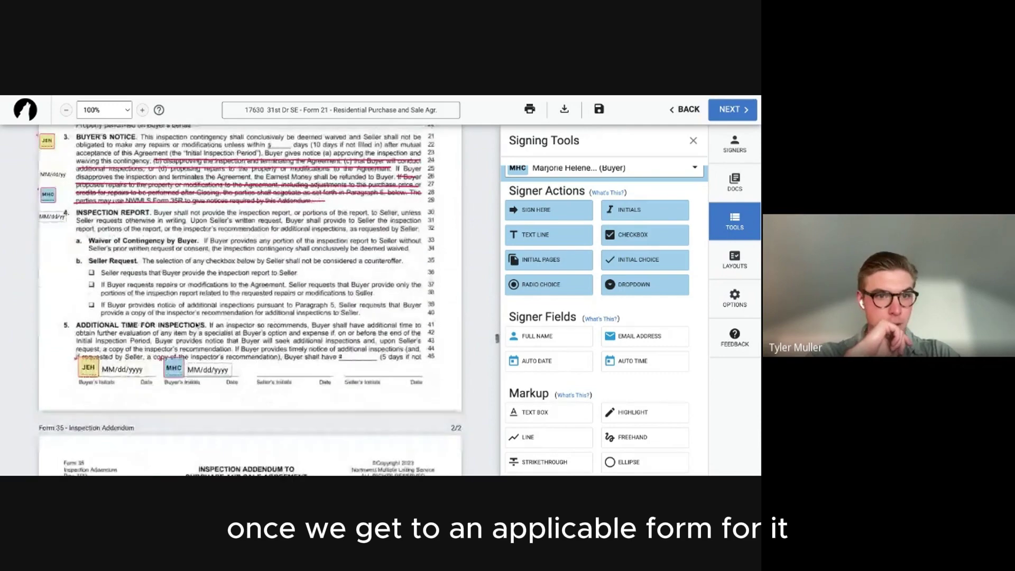
scroll(231, 324, "down", 3)
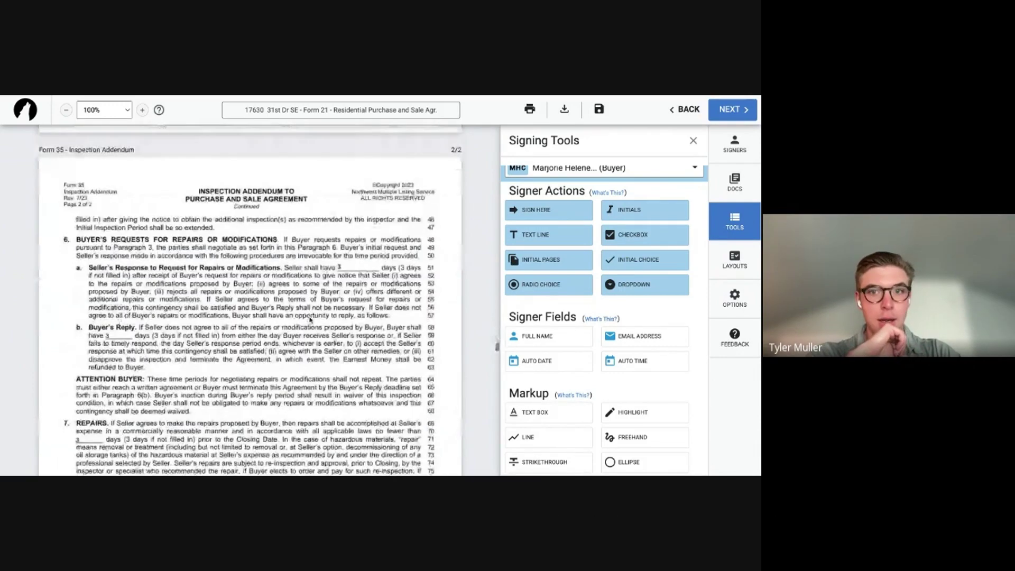
scroll(231, 324, "up", 6)
scroll(231, 325, "up", 15)
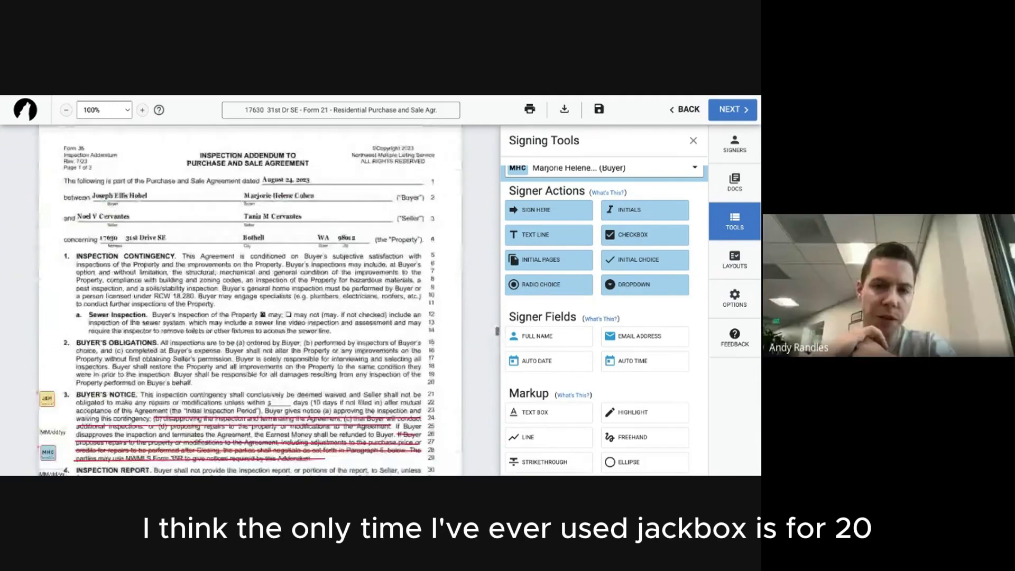
scroll(247, 299, "up", 3)
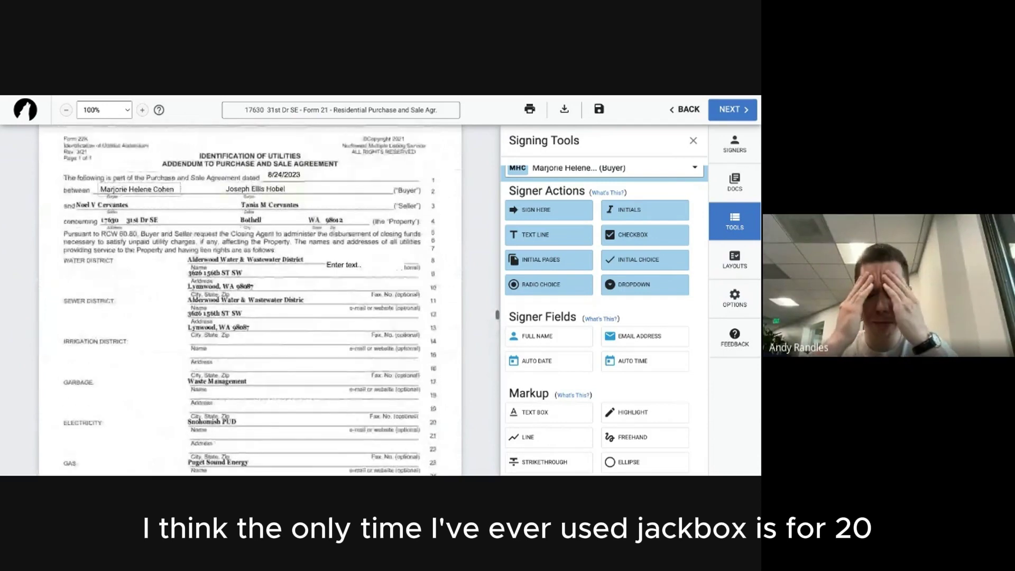
scroll(247, 300, "down", 6)
scroll(247, 299, "up", 5)
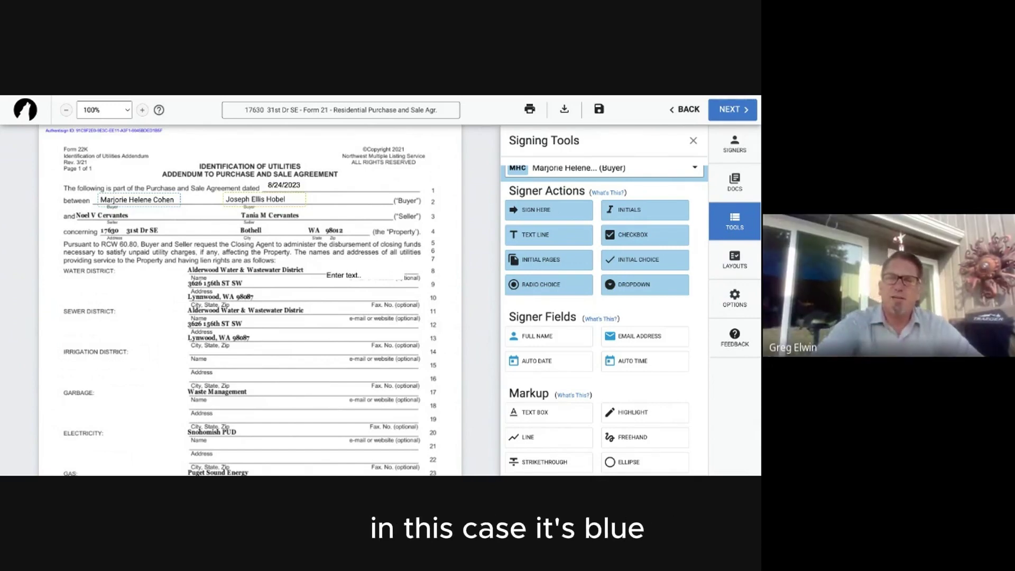
Show the seven-document list, browse My Files > Single Forms, and close without adding a form.
left_click(734, 182)
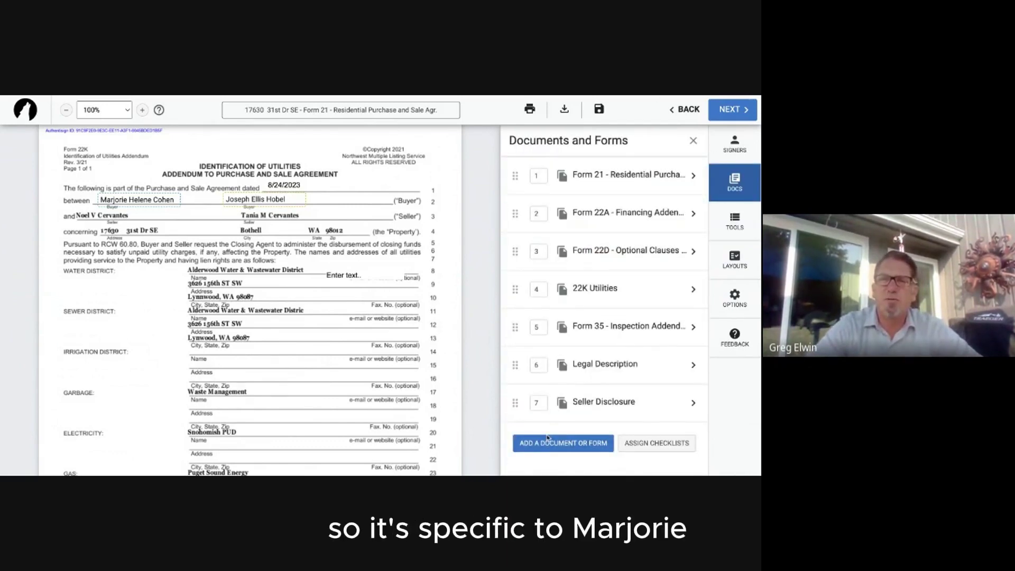
left_click(547, 443)
scroll(294, 328, "down", 2)
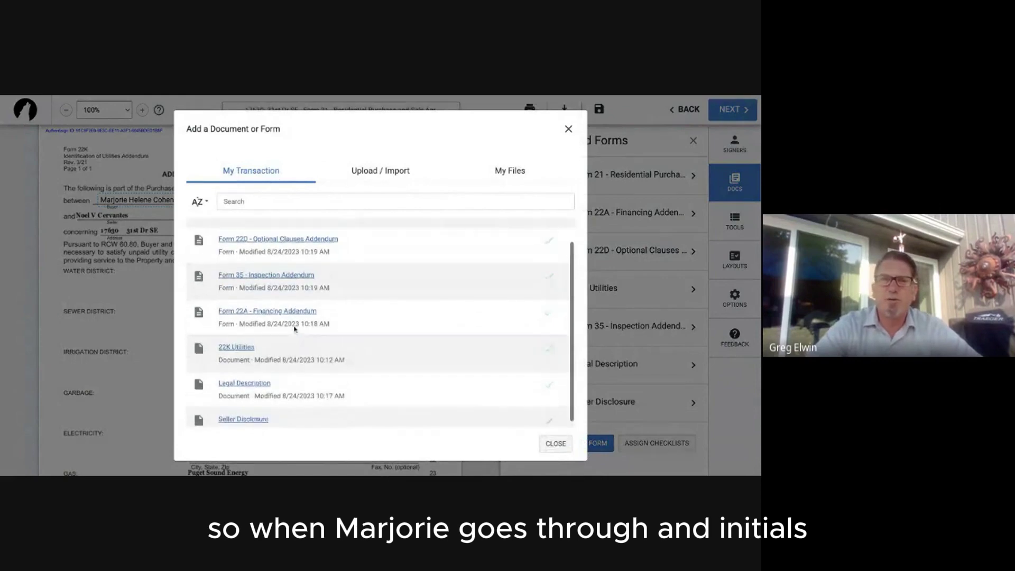
scroll(294, 327, "up", 2)
left_click(499, 175)
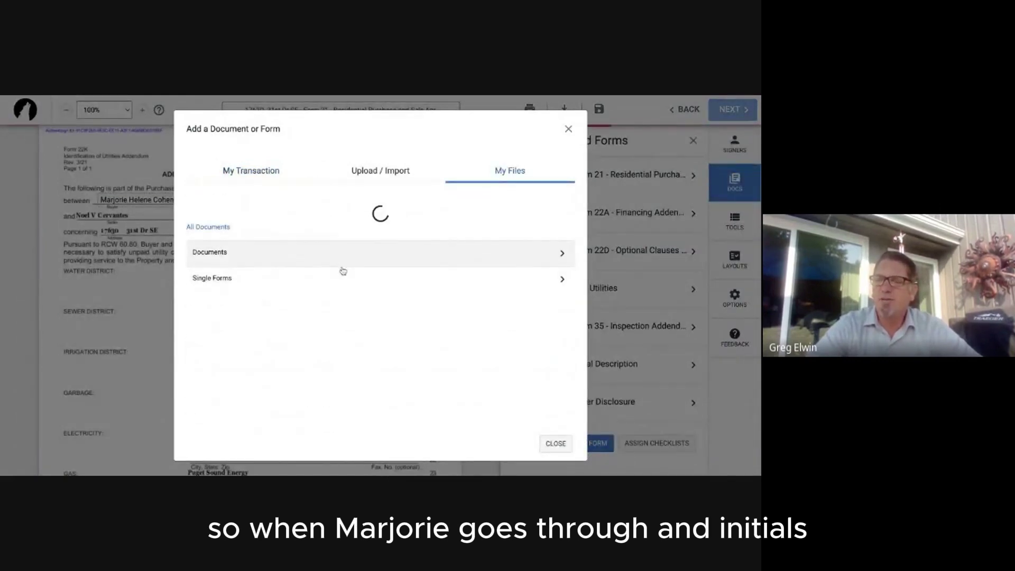
left_click(520, 249)
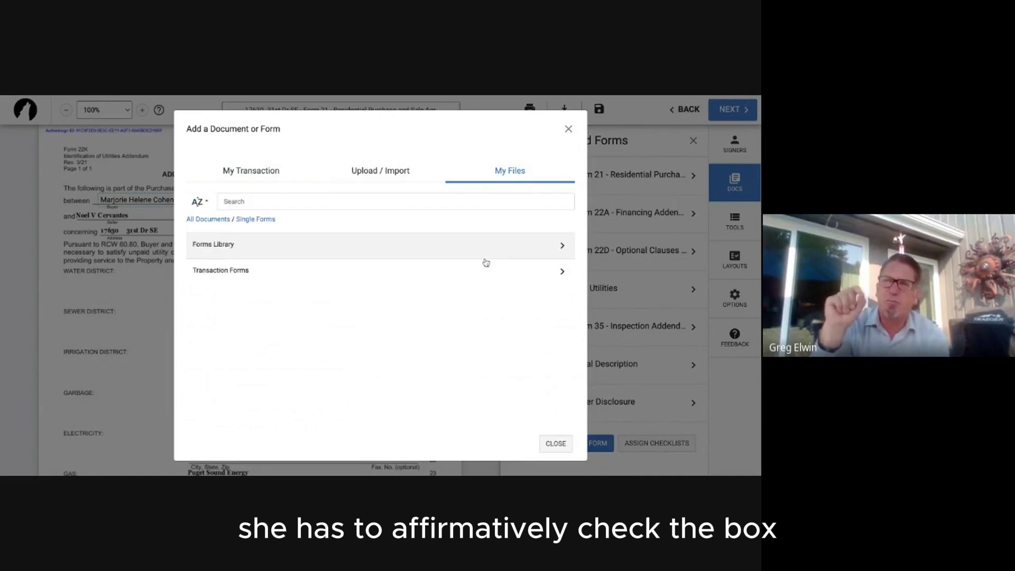
left_click(568, 128)
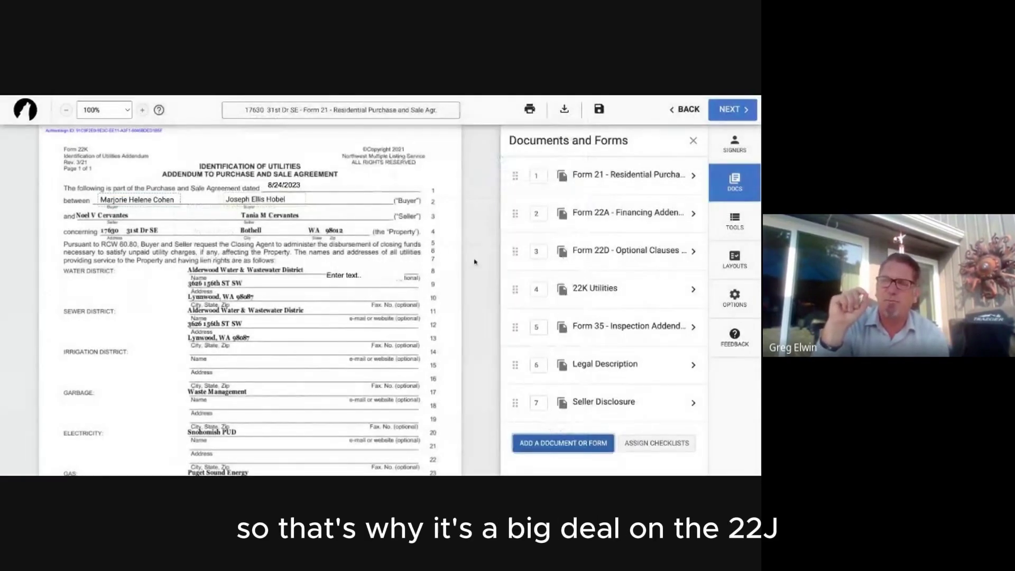
scroll(274, 241, "up", 5)
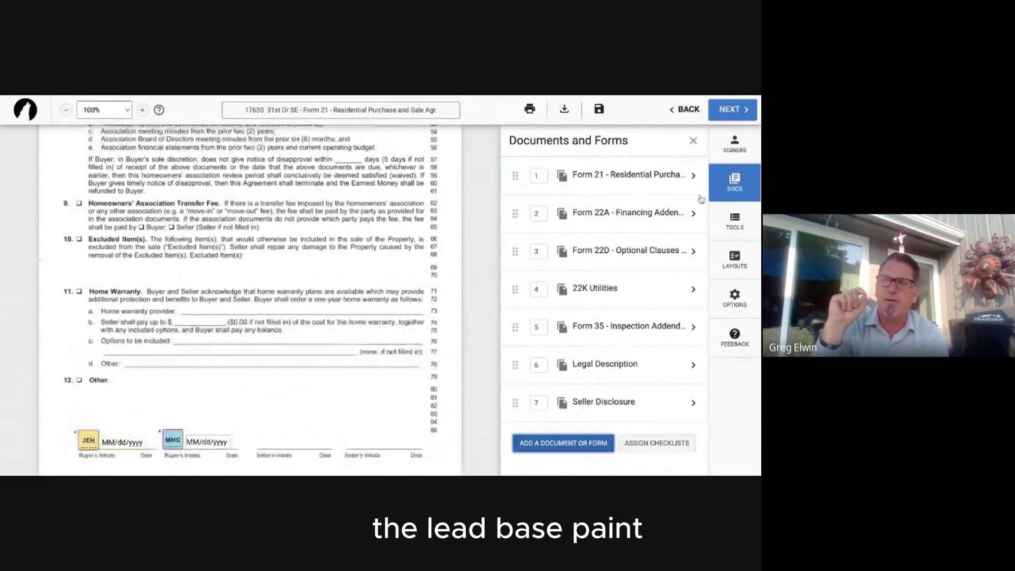
Add the second buyer's checkbox on item 12 Other, then make the first buyer the active signer.
left_click(734, 143)
left_click(733, 221)
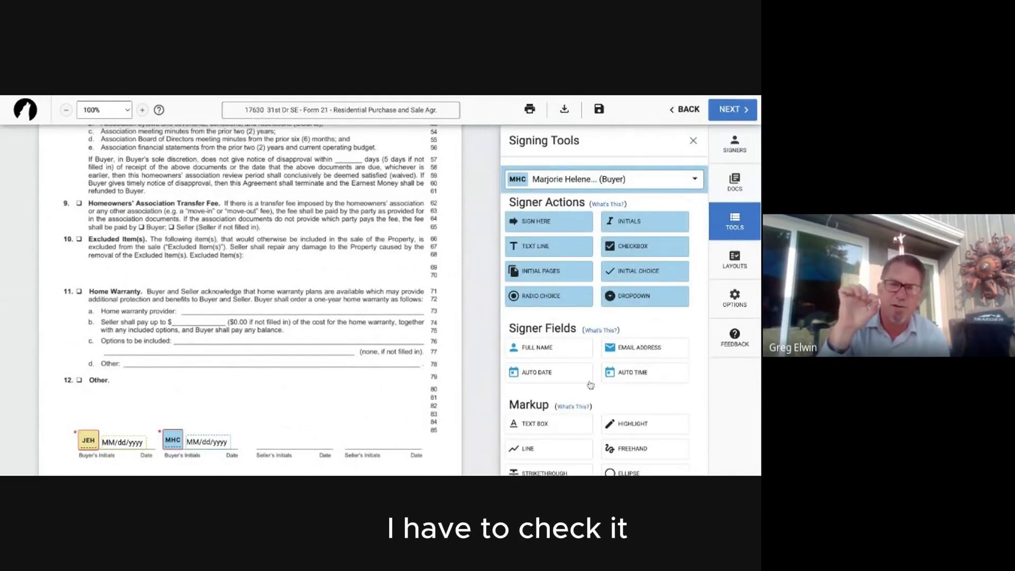
left_click(635, 247)
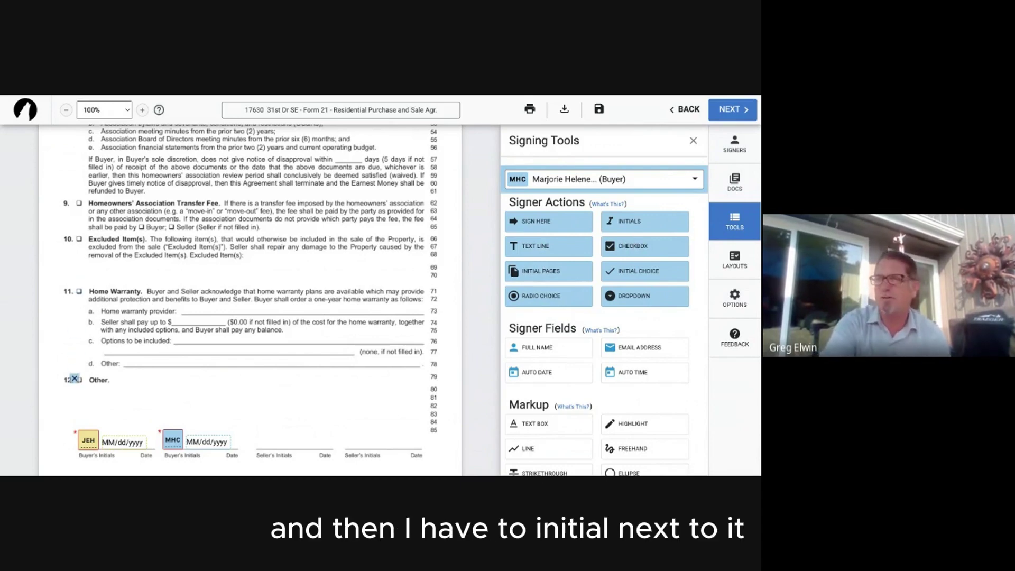
left_click(79, 379)
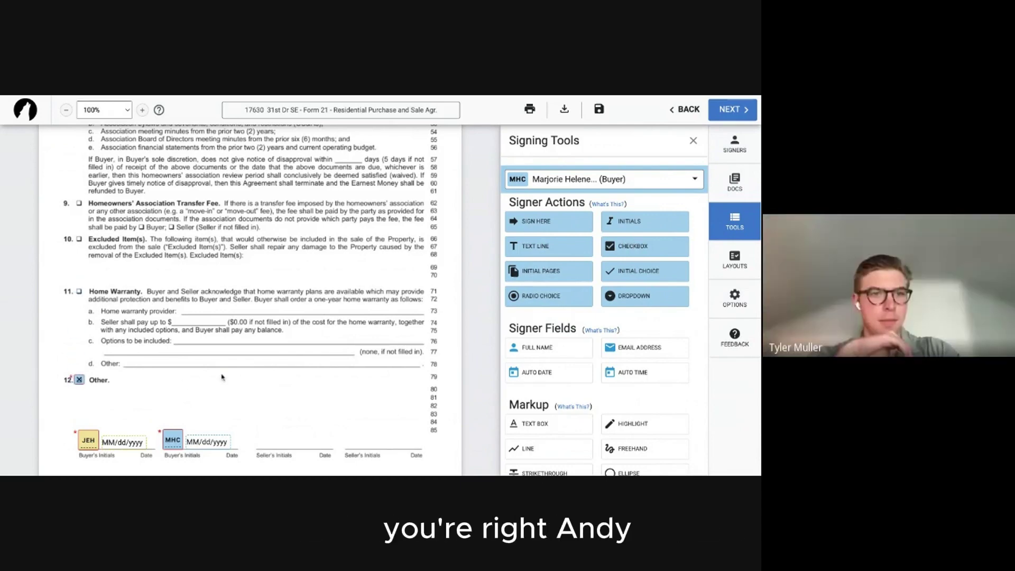
left_click(587, 179)
left_click(584, 262)
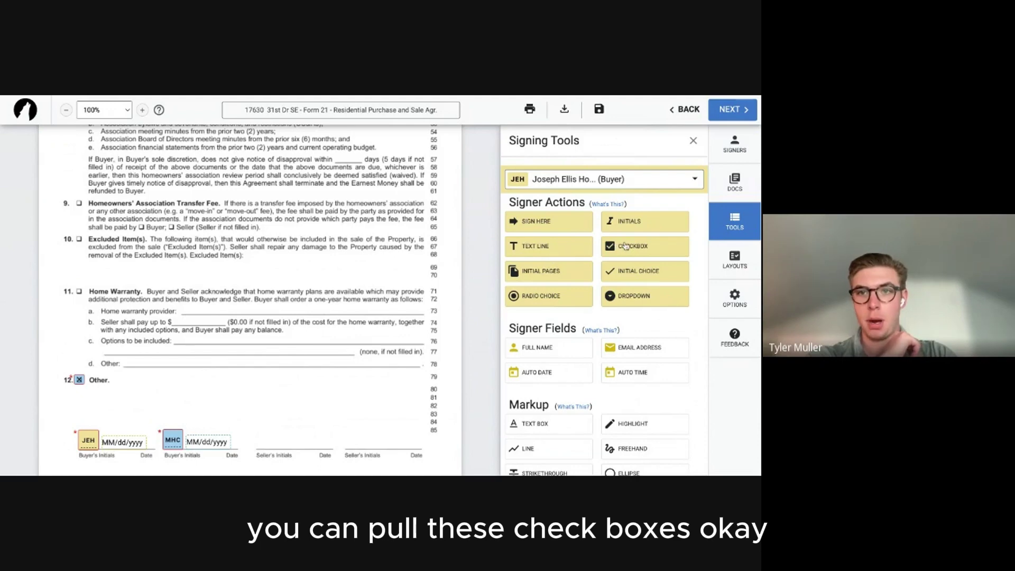
Put a checkbox on item 11, then delete the checkboxes on items 11 and 12.
left_click_drag(381, 216, 79, 291)
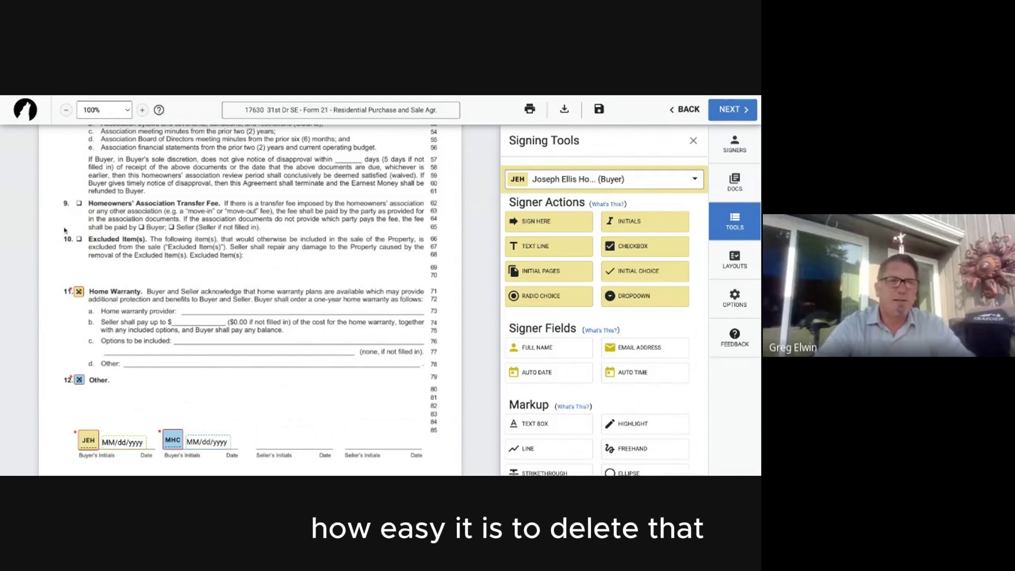
left_click(79, 291)
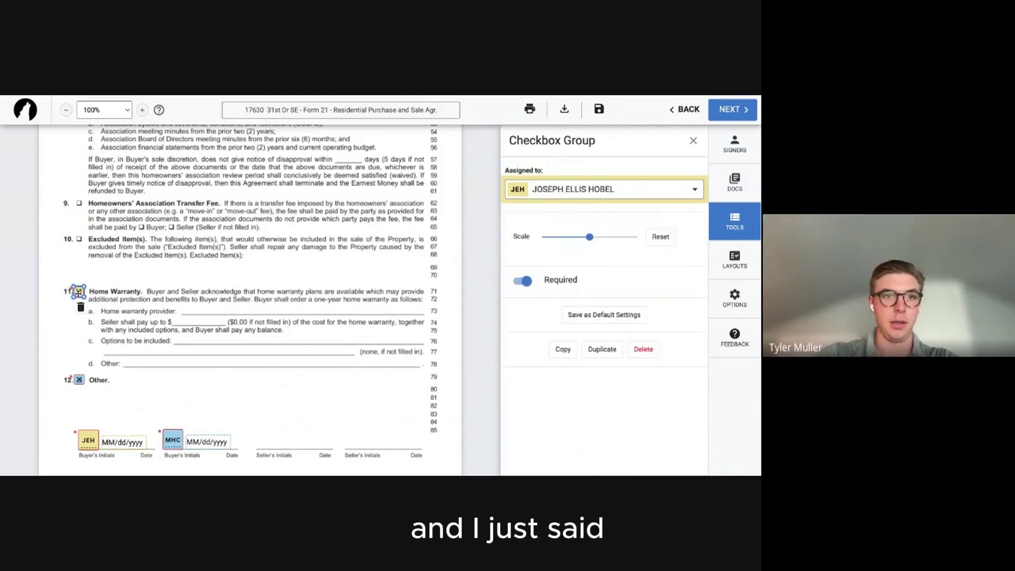
key("BackSpace")
left_click(79, 379)
key("BackSpace")
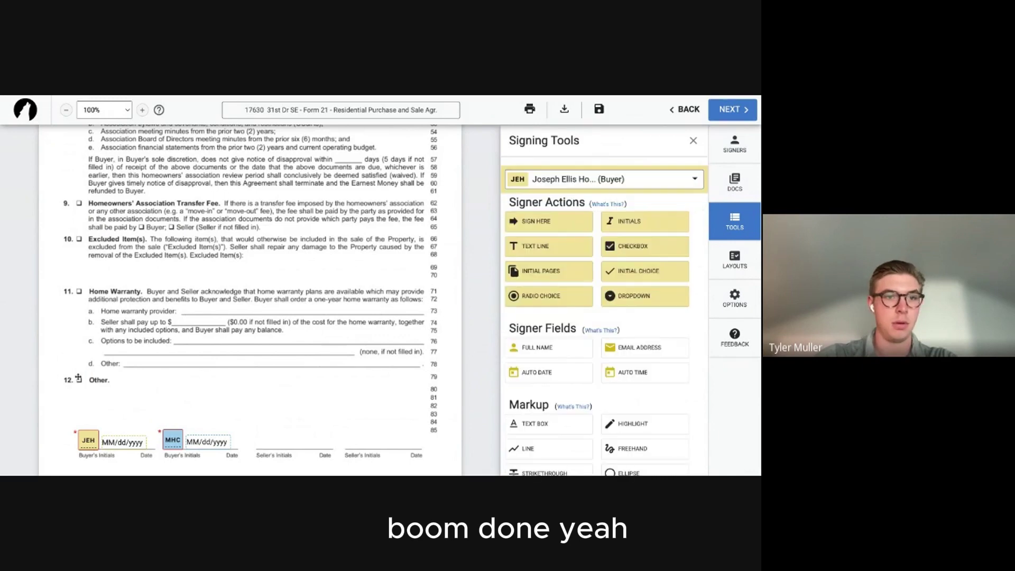
Drop test Initials on item 11 and Sign Here on item 10, then delete both.
left_click(626, 229)
left_click(312, 293)
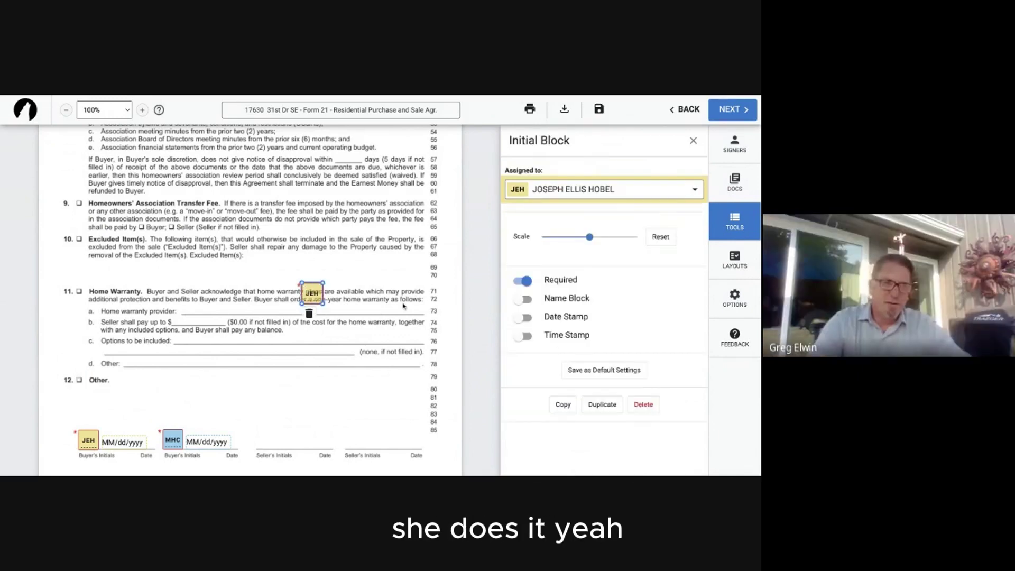
left_click(643, 404)
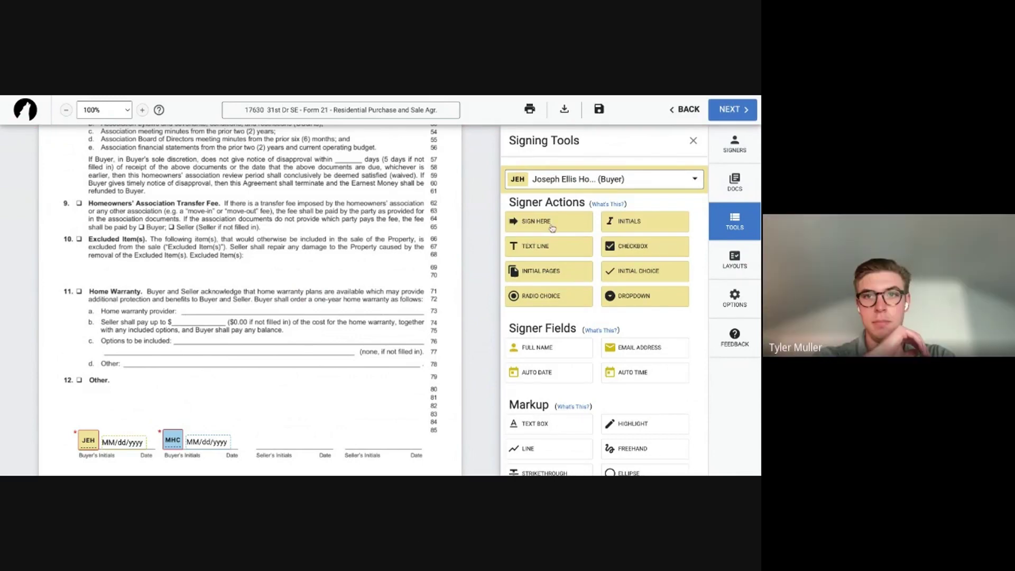
left_click(552, 226)
left_click(317, 247)
left_click(643, 404)
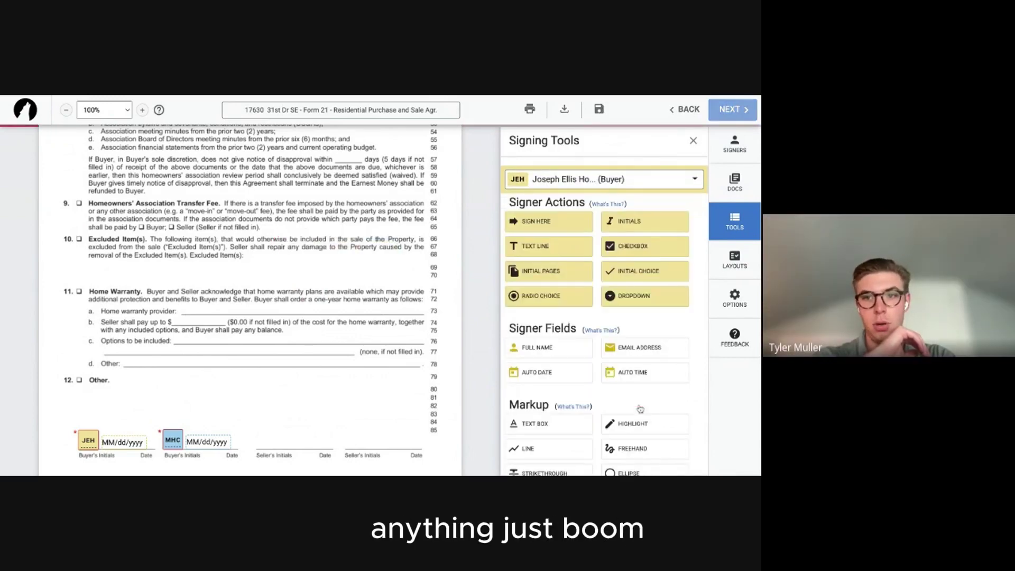
Place first and second buyers' initials below the abbreviated legal on Exhibit A.
scroll(290, 292, "down", 6)
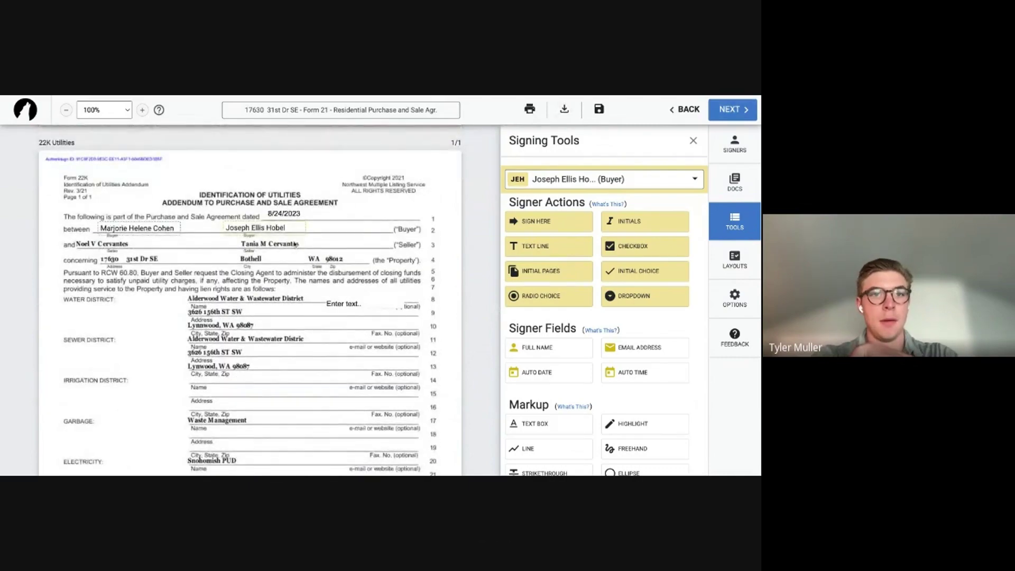
scroll(294, 244, "down", 15)
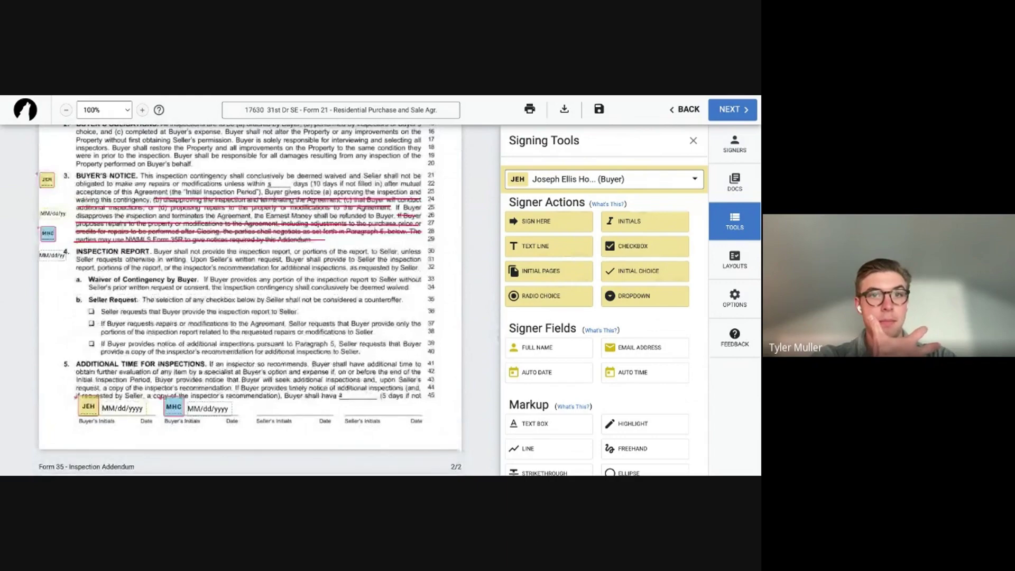
scroll(250, 299, "down", 8)
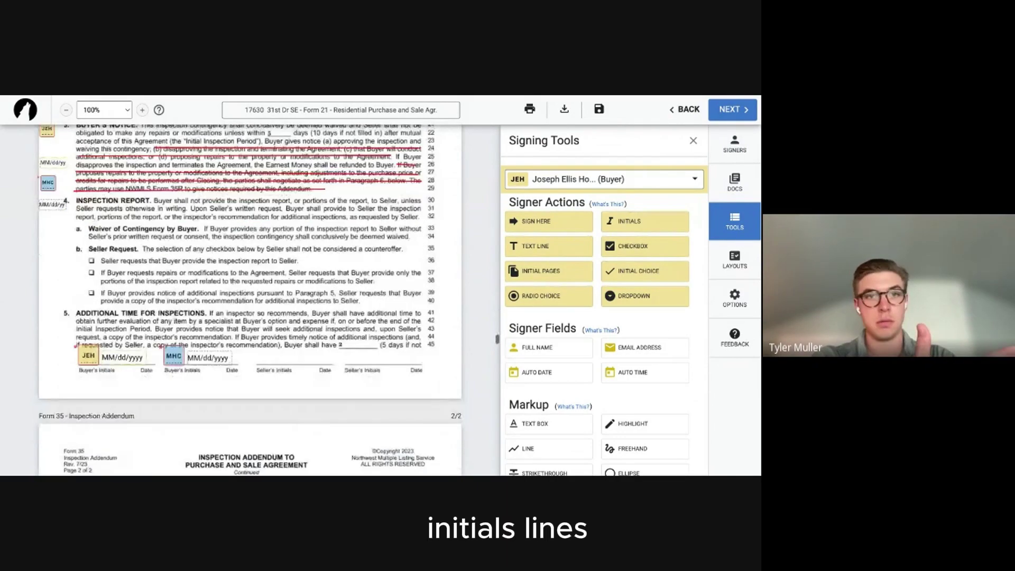
scroll(250, 299, "down", 15)
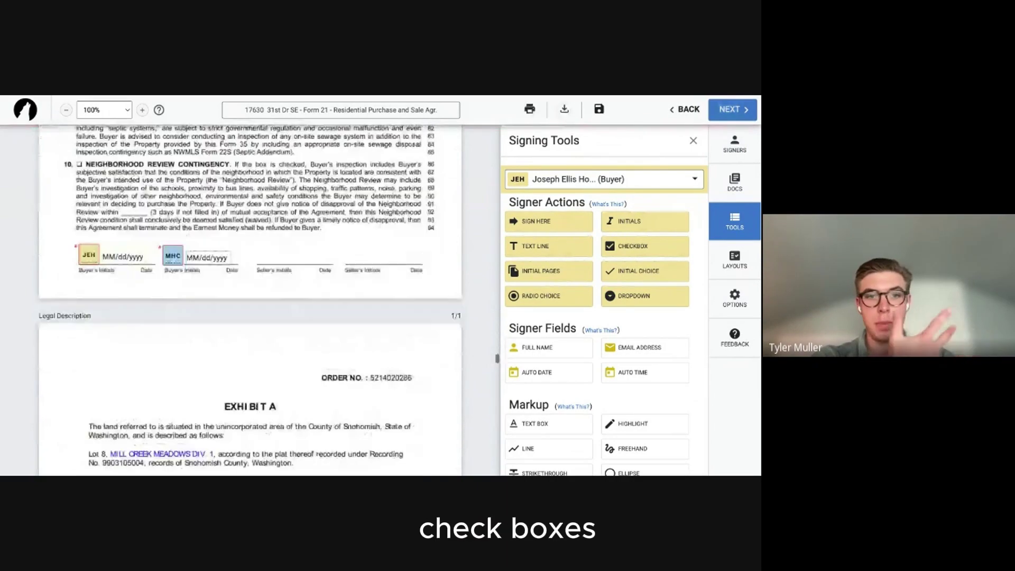
left_click(631, 222)
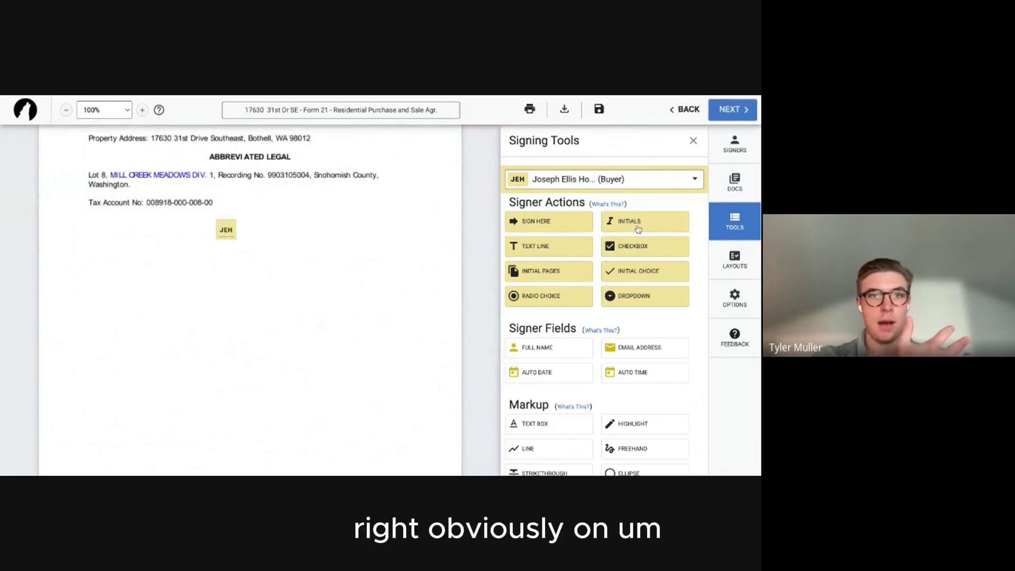
left_click(542, 182)
left_click(560, 273)
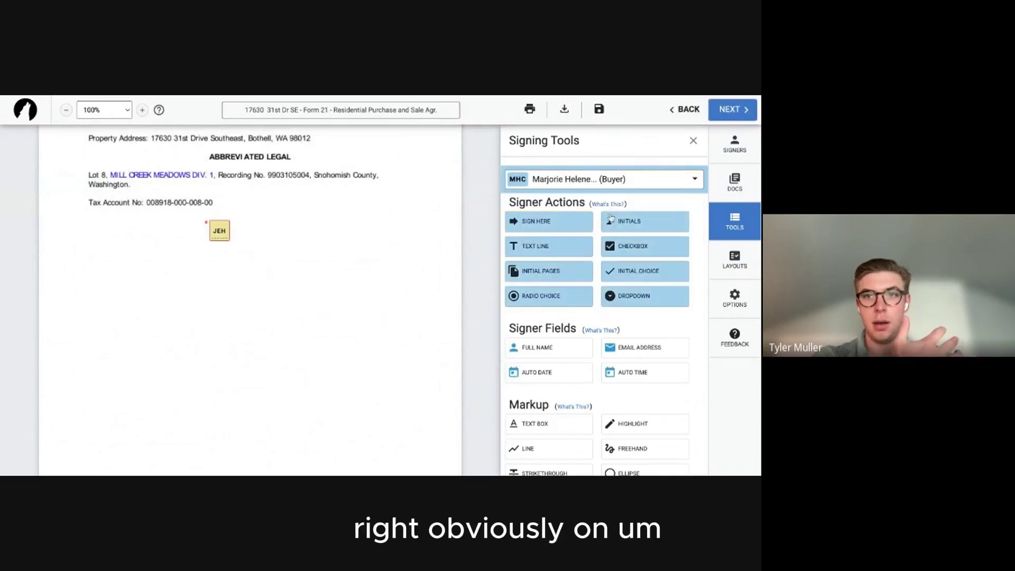
left_click(611, 218)
scroll(335, 235, "up", 3)
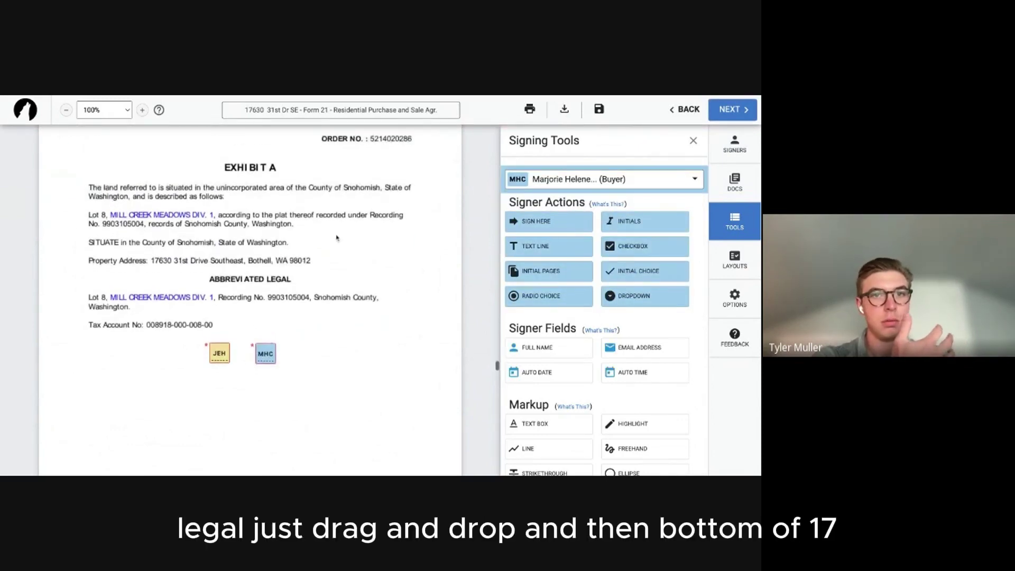
scroll(335, 236, "down", 15)
scroll(336, 237, "down", 20)
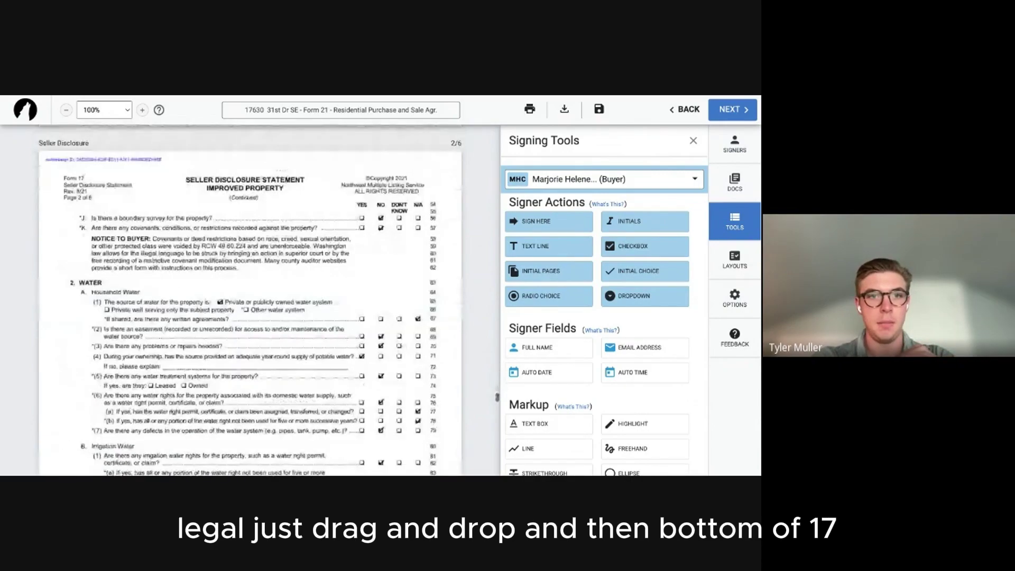
Add Sign Here fields for the second buyer, then the first buyer, in Seller Disclosure section 2.
scroll(336, 238, "down", 2)
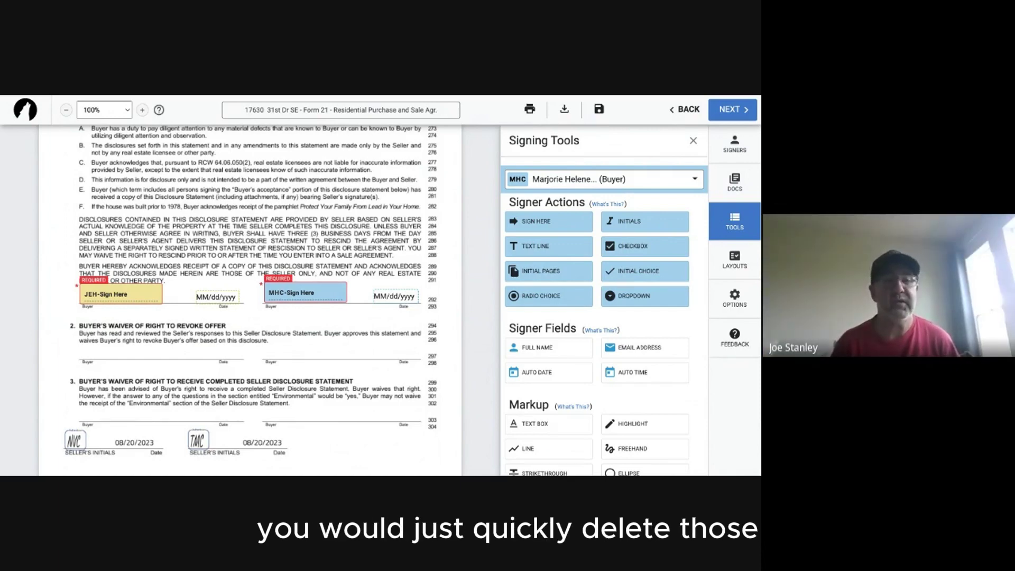
left_click(556, 224)
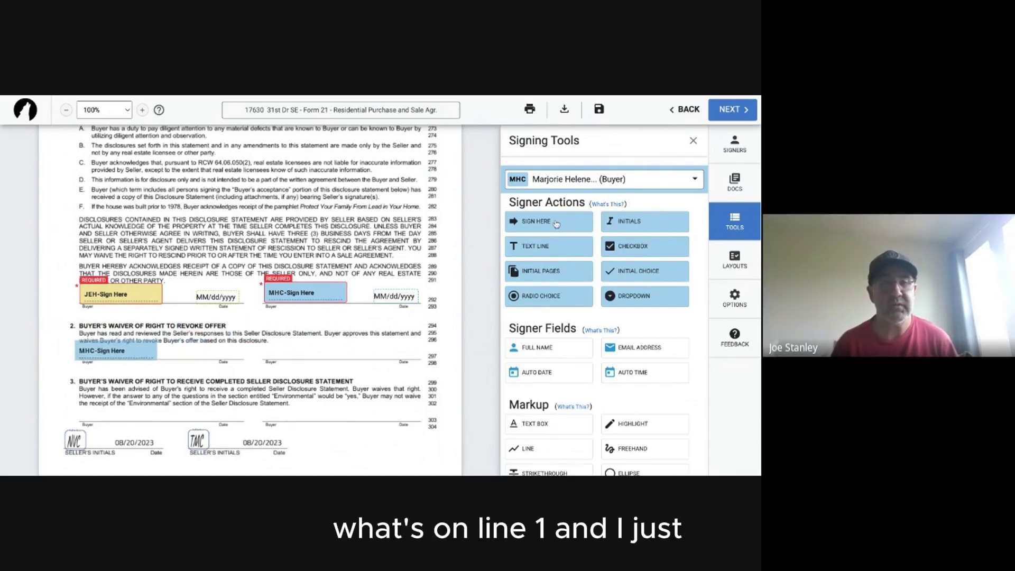
left_click(540, 182)
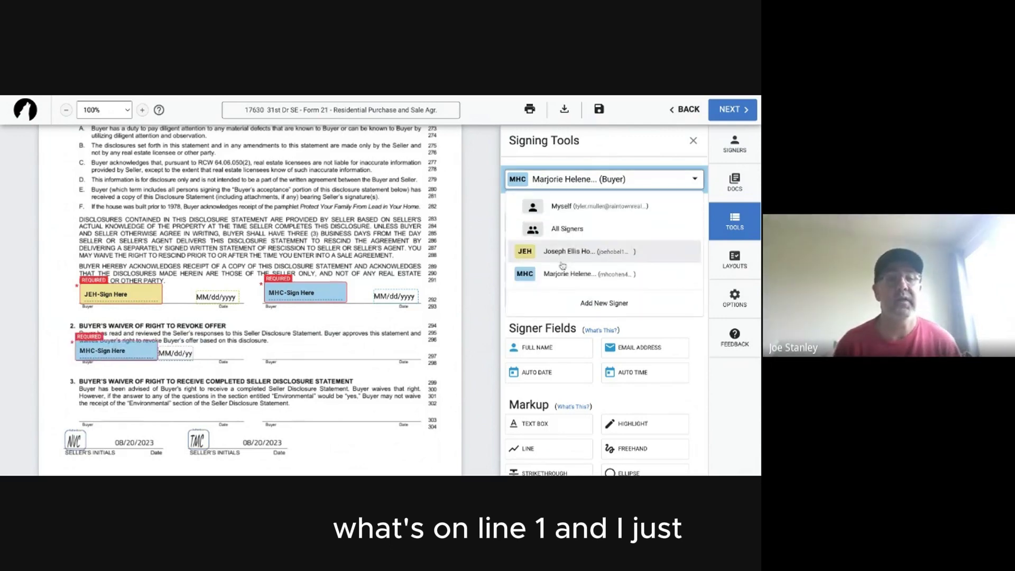
left_click(562, 259)
left_click(567, 222)
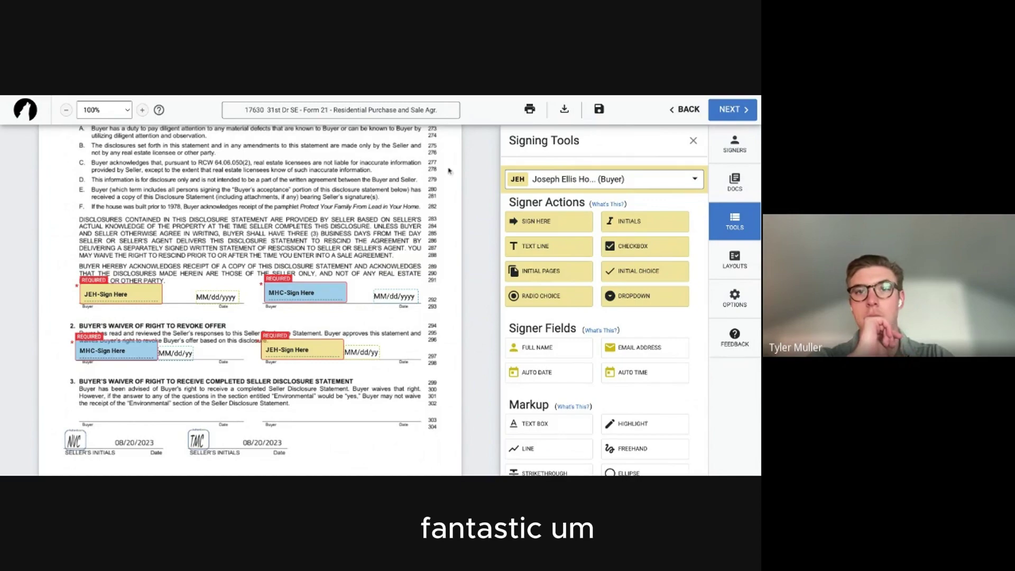
Bring up Finalize Signing Setup from Form 21, then dismiss it without sending.
scroll(354, 246, "down", 20)
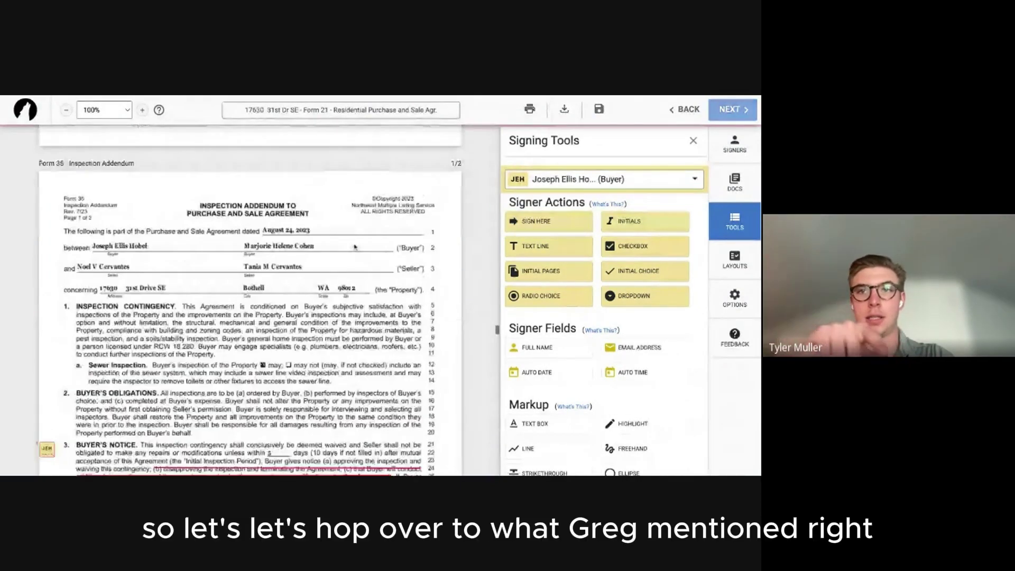
scroll(338, 246, "up", 20)
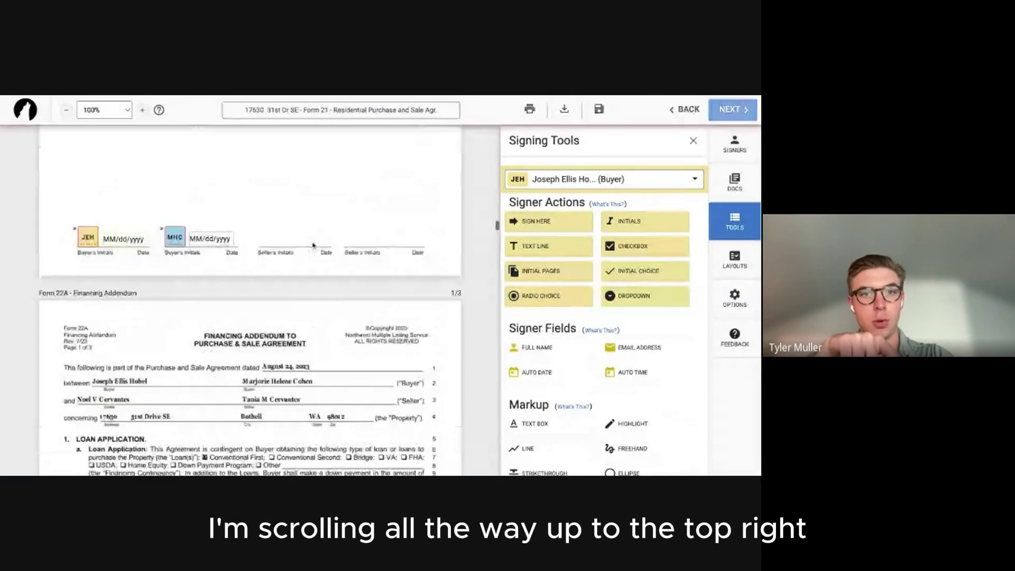
scroll(313, 245, "up", 15)
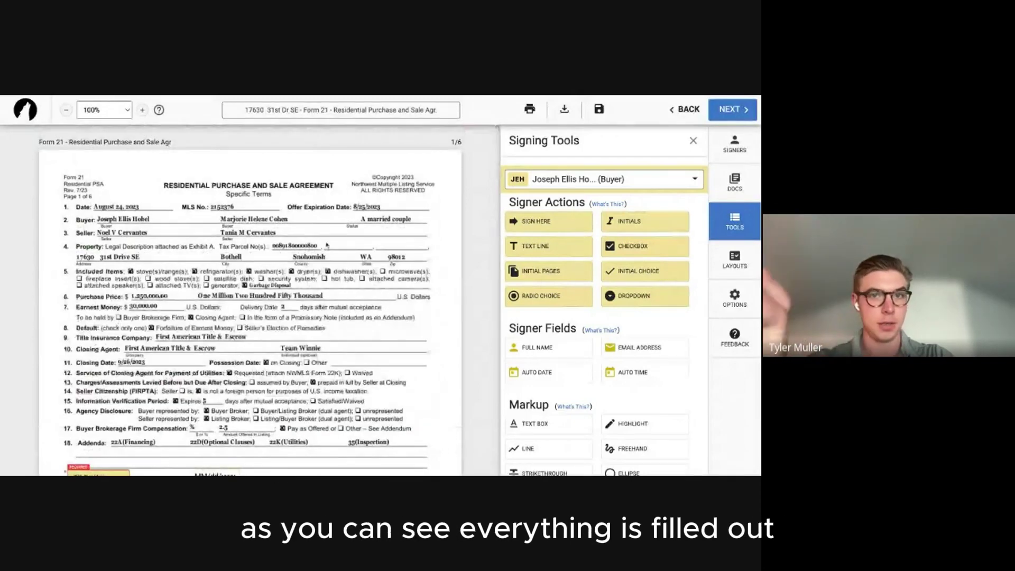
left_click(720, 111)
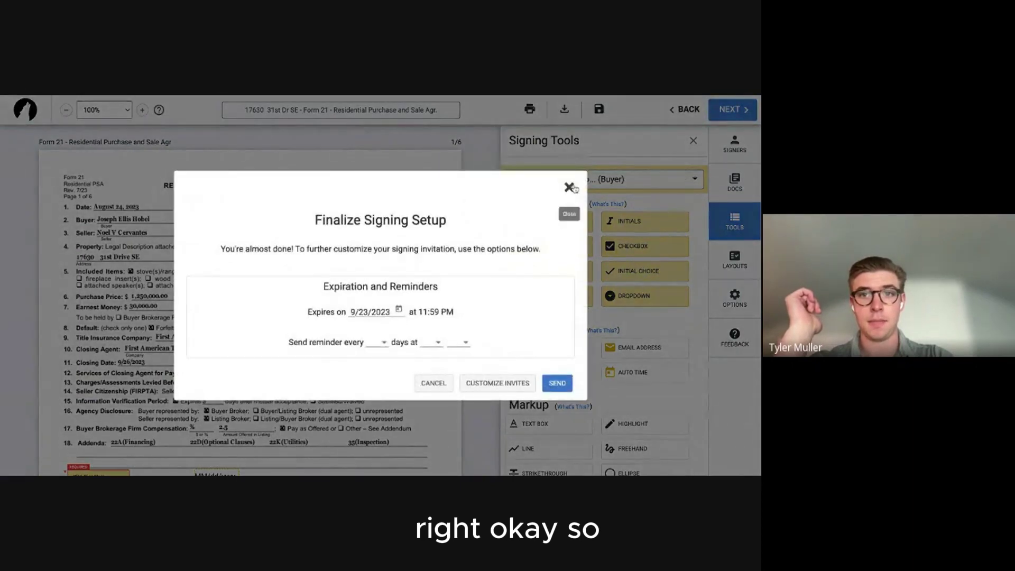
left_click(570, 190)
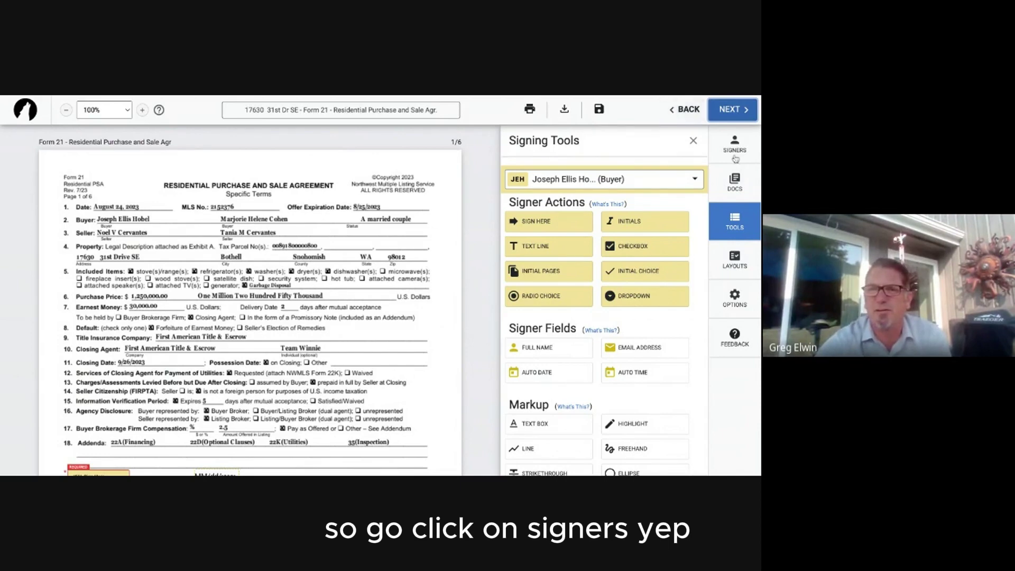
Add a new participant with the agent's first name, last name and e-mail address.
left_click(734, 154)
left_click(588, 328)
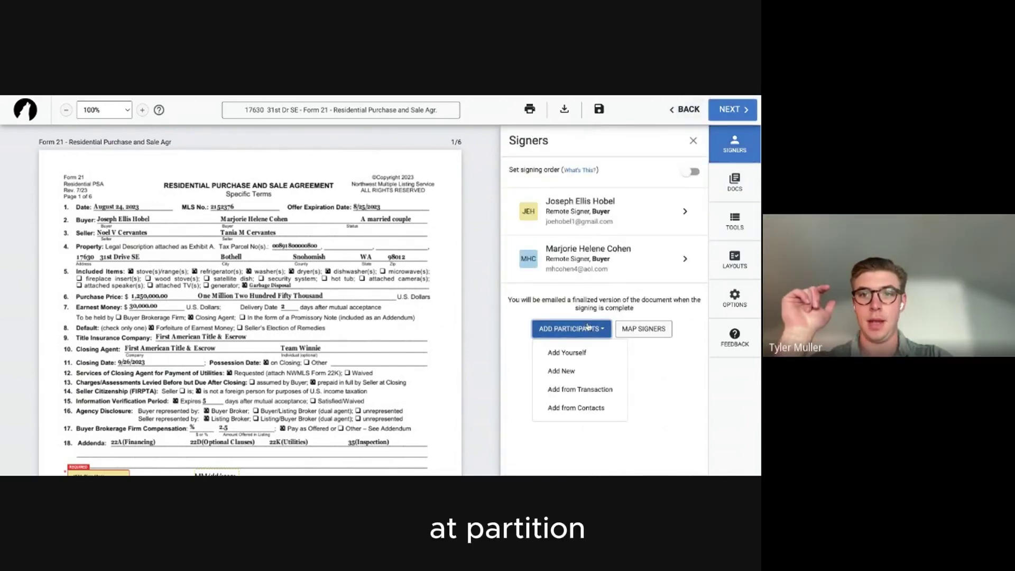
left_click(594, 370)
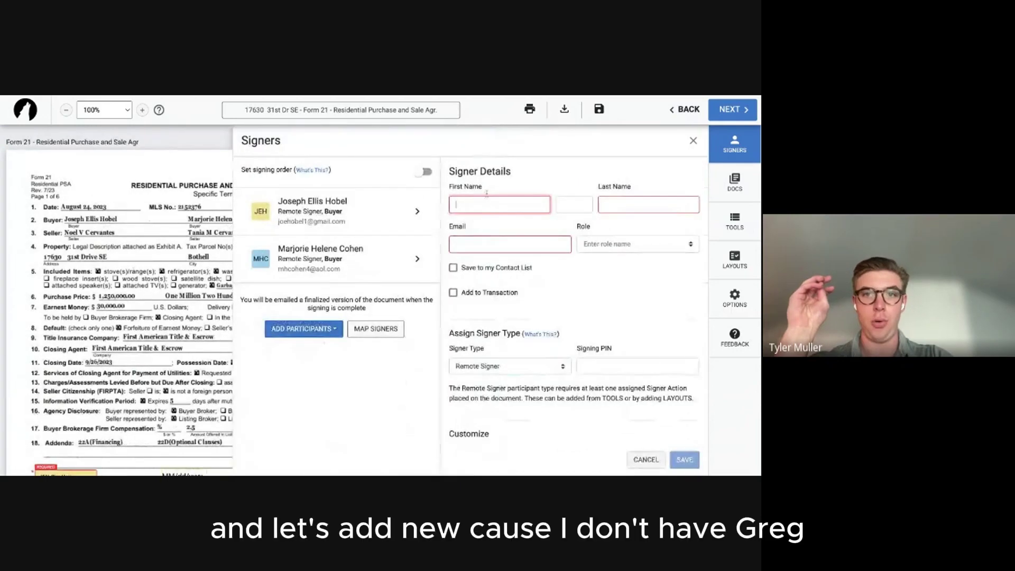
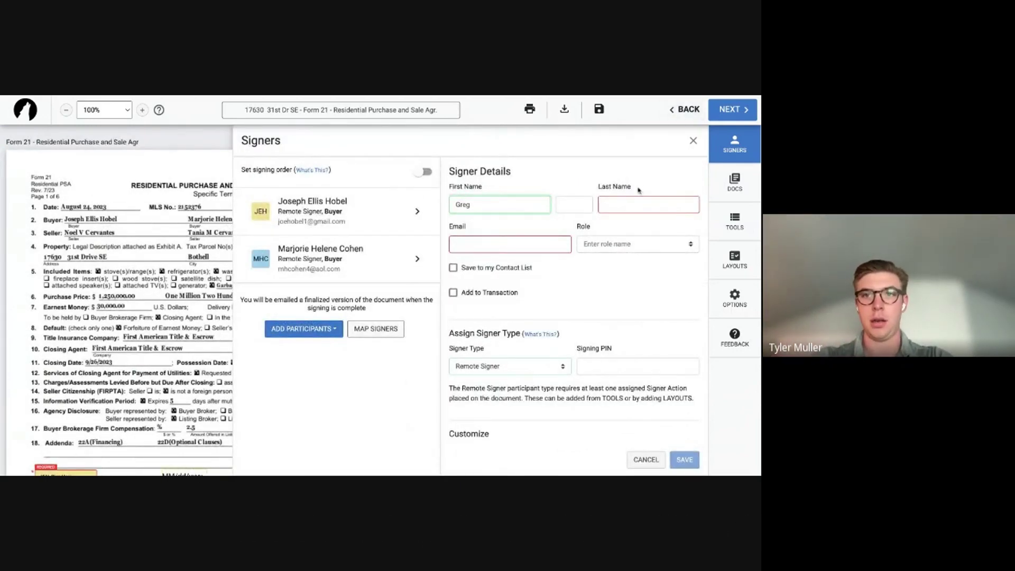
left_click(633, 204)
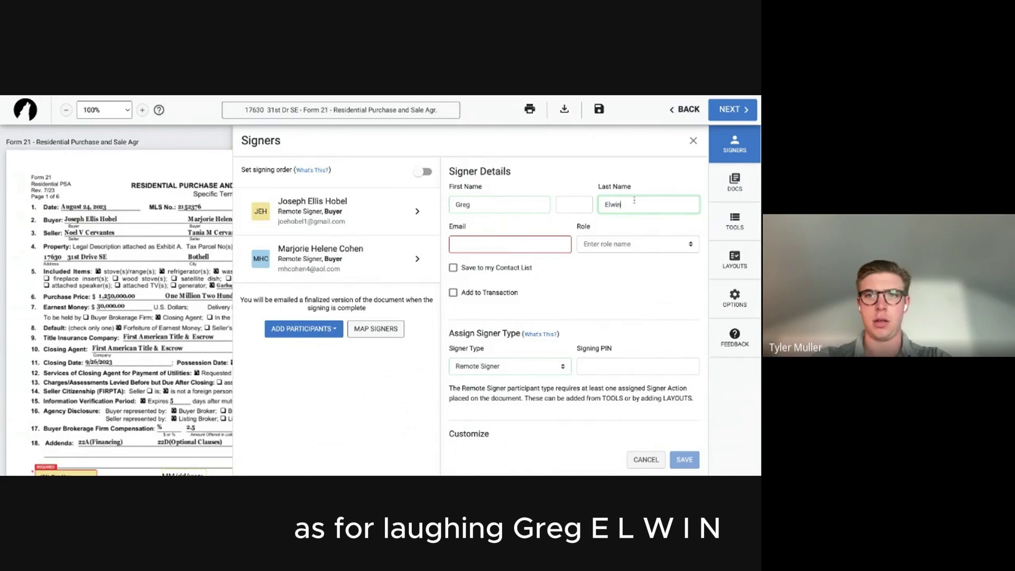
left_click(503, 245)
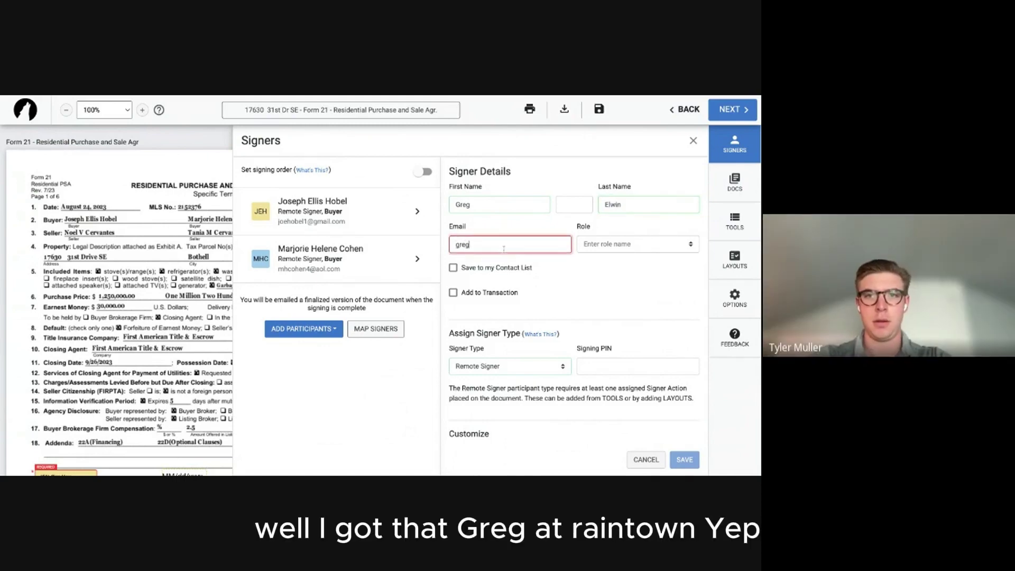
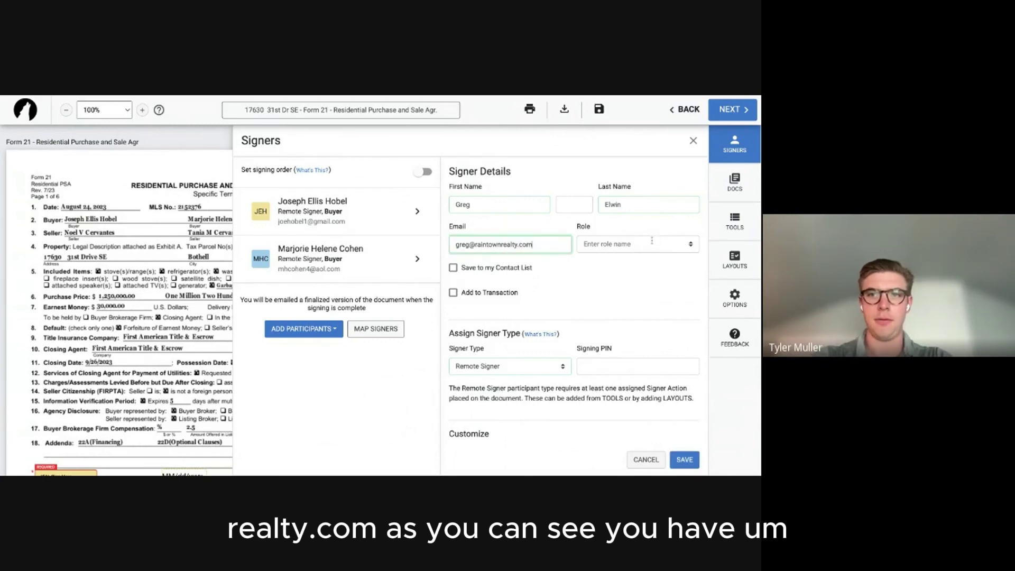
Set the new participant's role to Other.
left_click(617, 243)
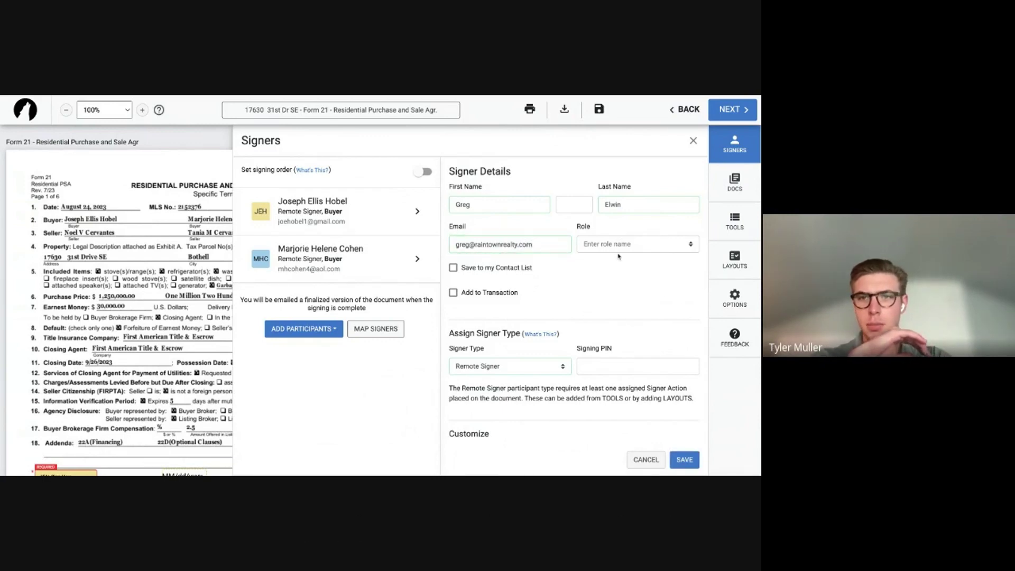
left_click(547, 283)
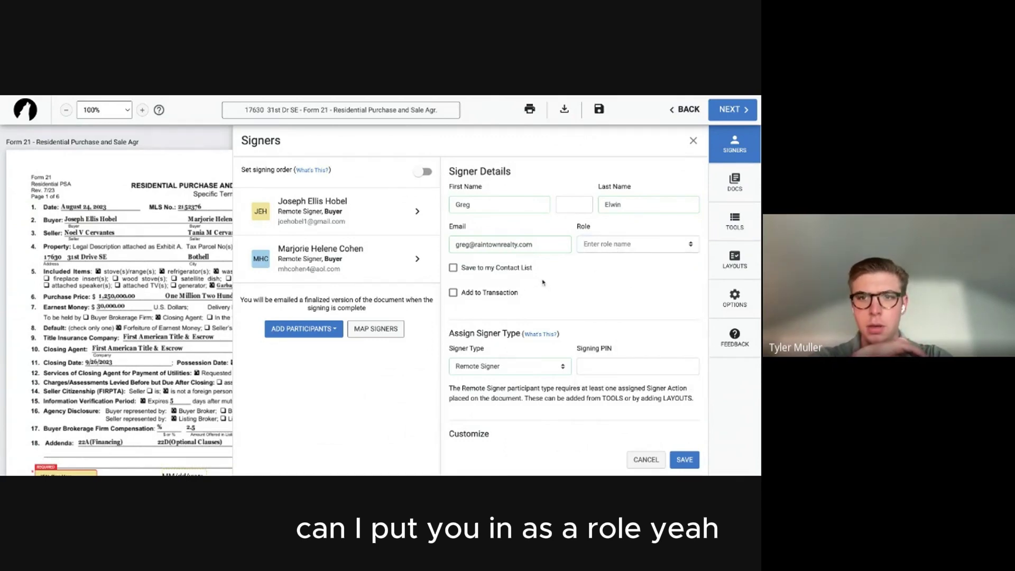
left_click(613, 243)
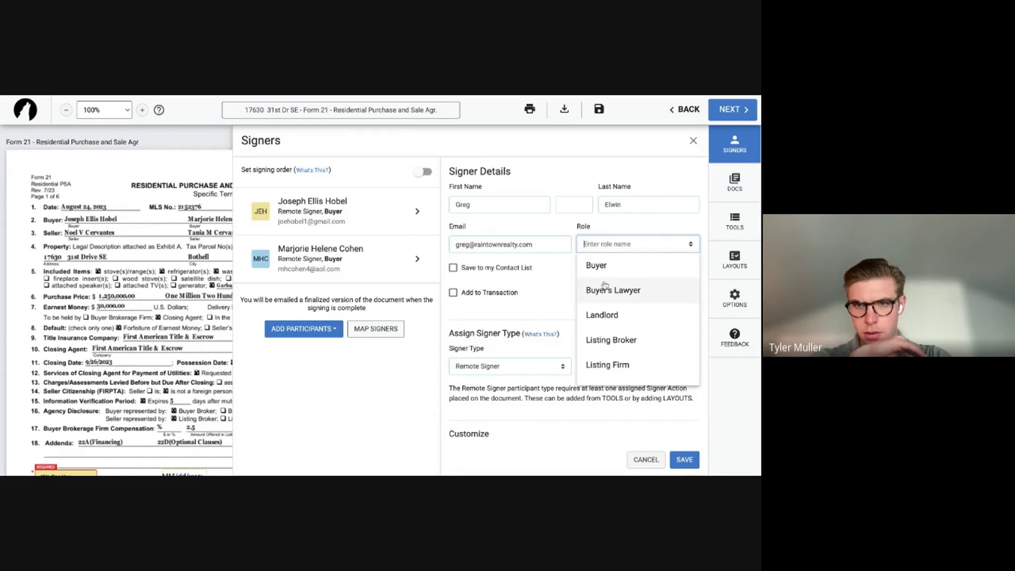
scroll(627, 360, "down", 1)
scroll(628, 354, "down", 2)
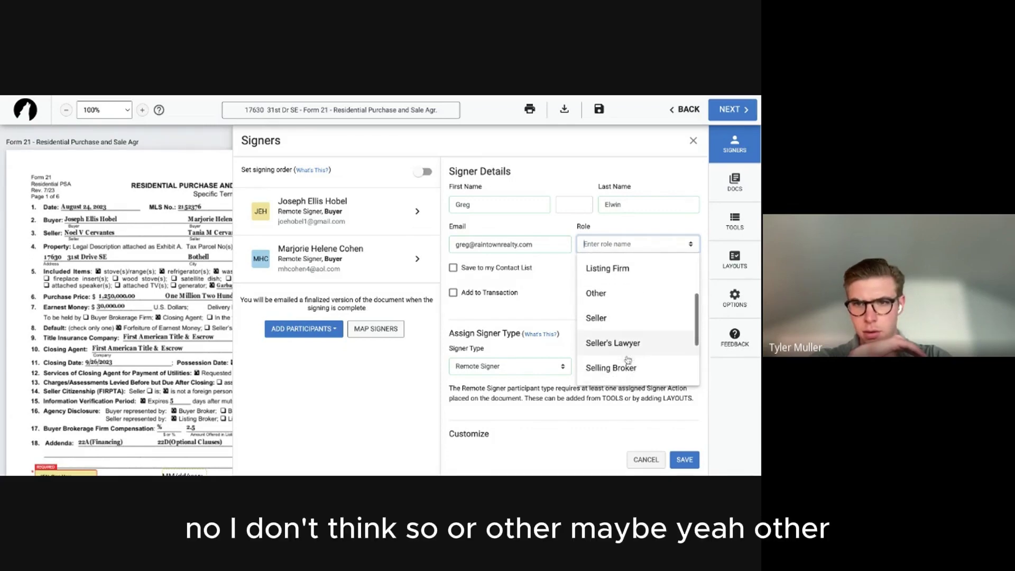
scroll(659, 317, "down", 1)
scroll(659, 317, "down", 2)
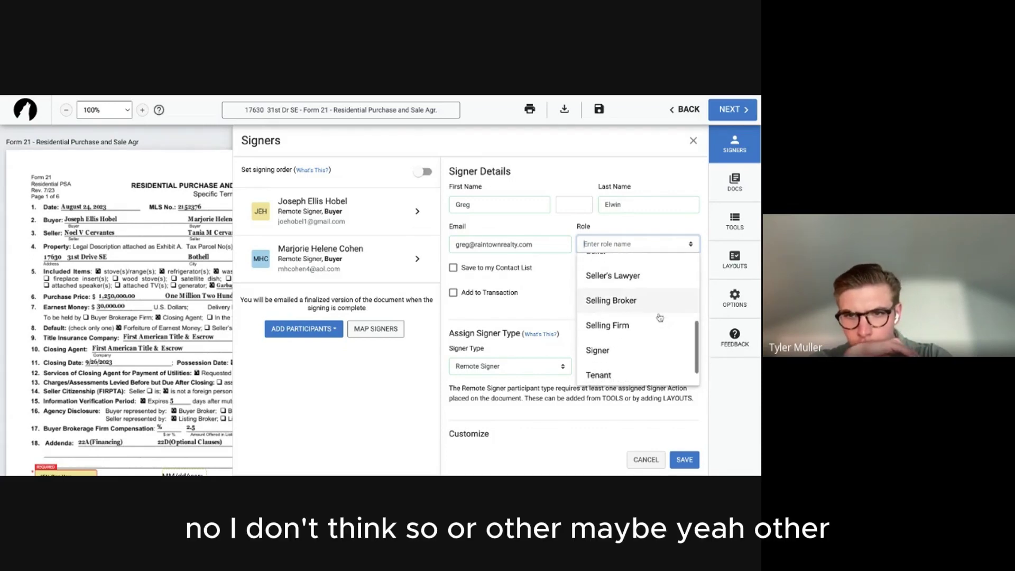
scroll(659, 317, "up", 2)
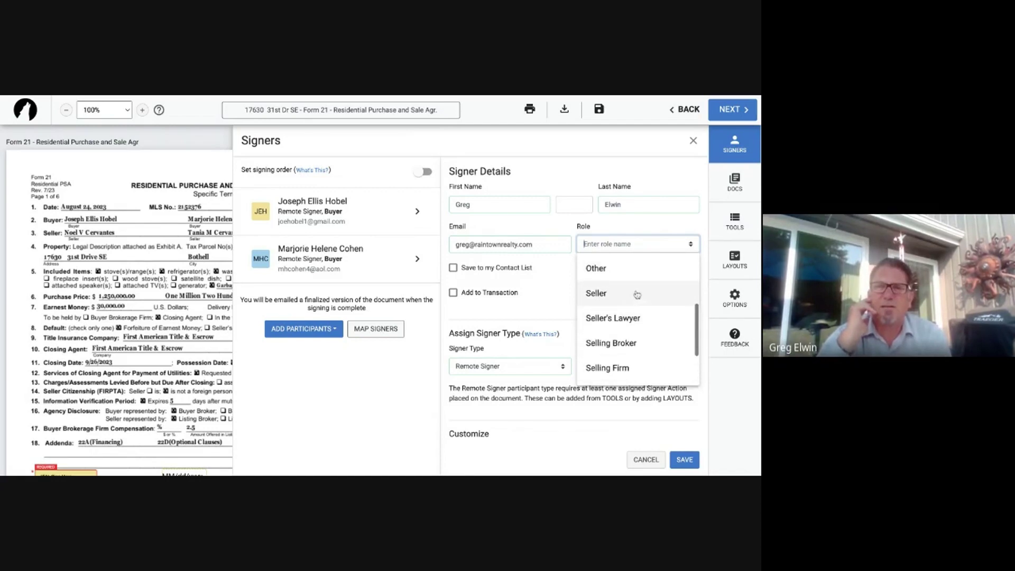
left_click(629, 272)
scroll(526, 315, "down", 2)
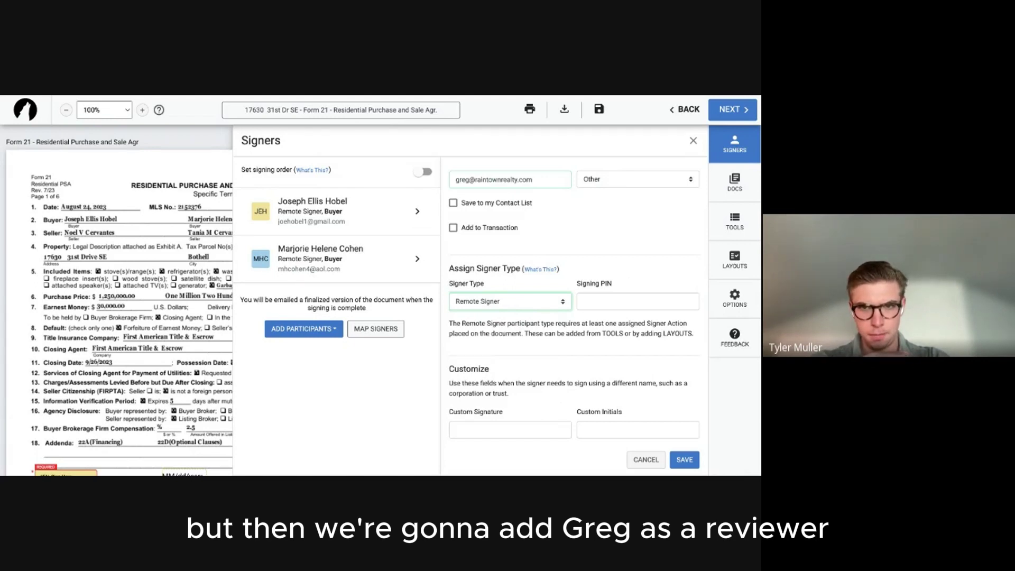
Save the agent as a Reviewer participant and turn on Set signing order.
left_click(523, 302)
left_click(523, 319)
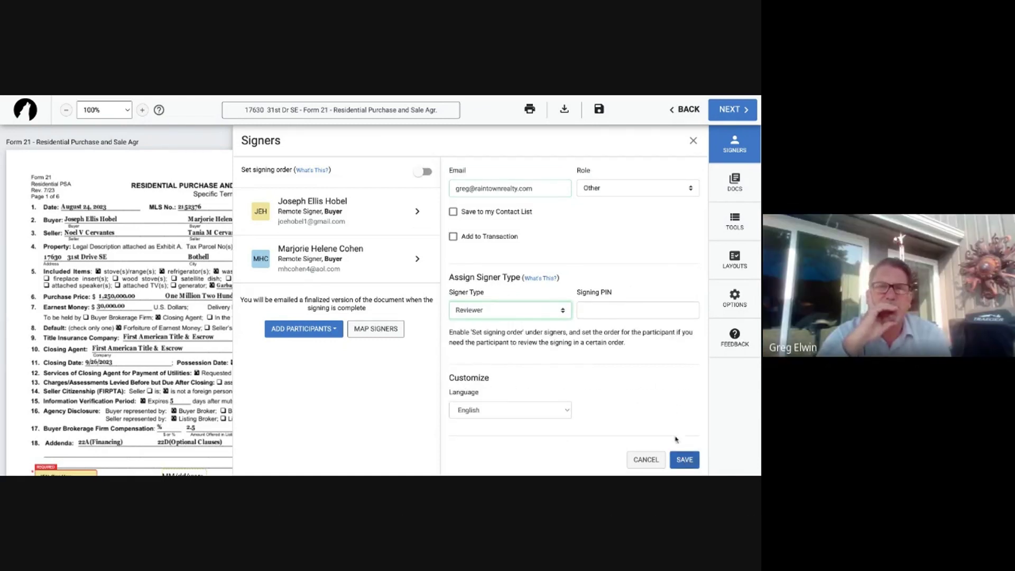
scroll(602, 313, "up", 1)
scroll(602, 314, "up", 1)
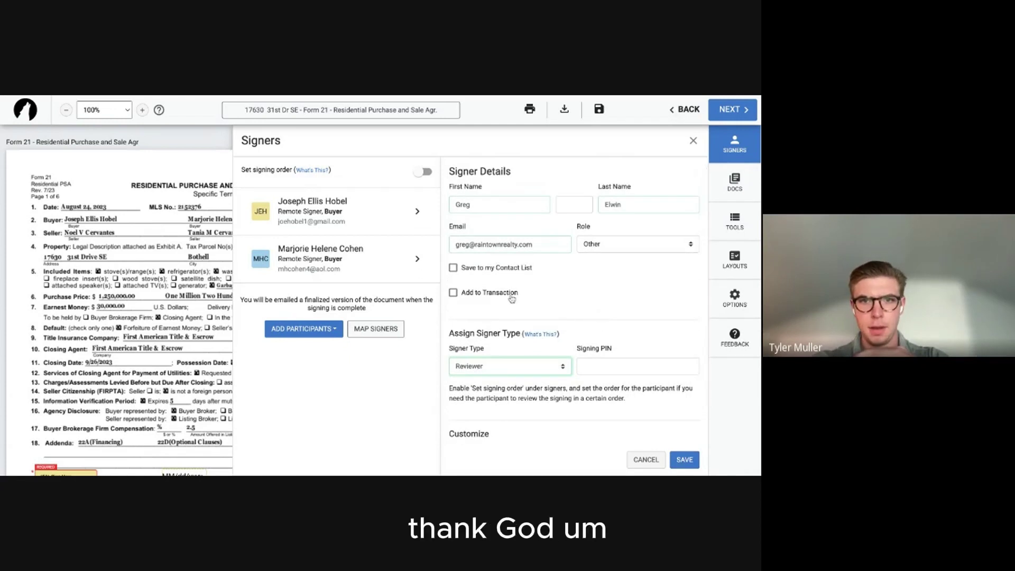
scroll(511, 299, "down", 2)
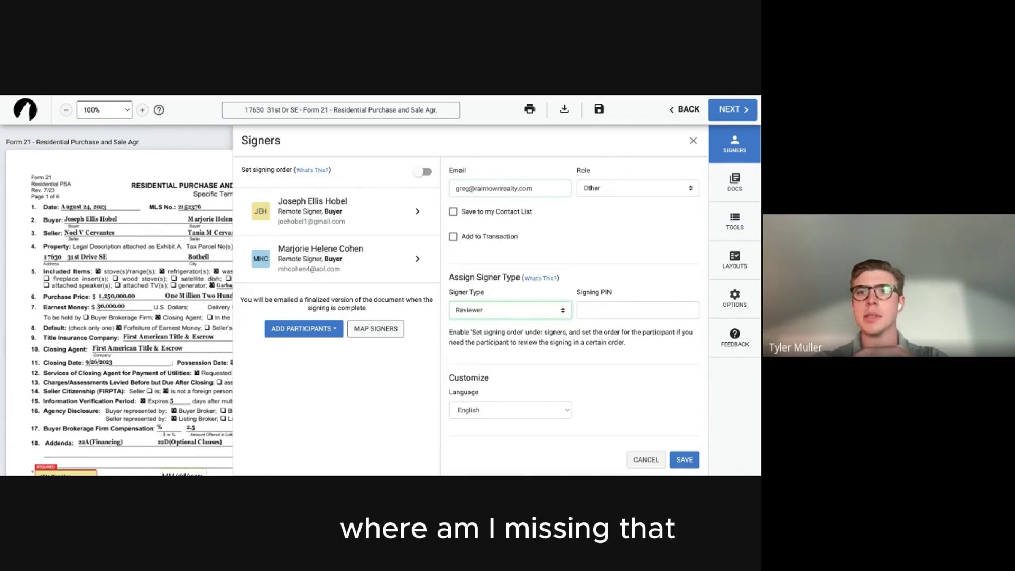
scroll(578, 302, "up", 2)
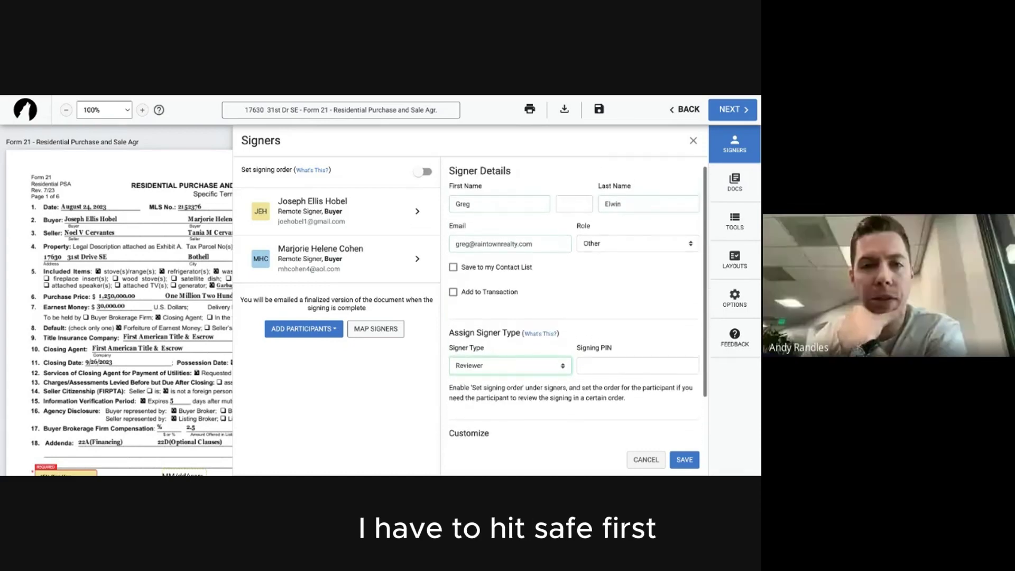
left_click(684, 459)
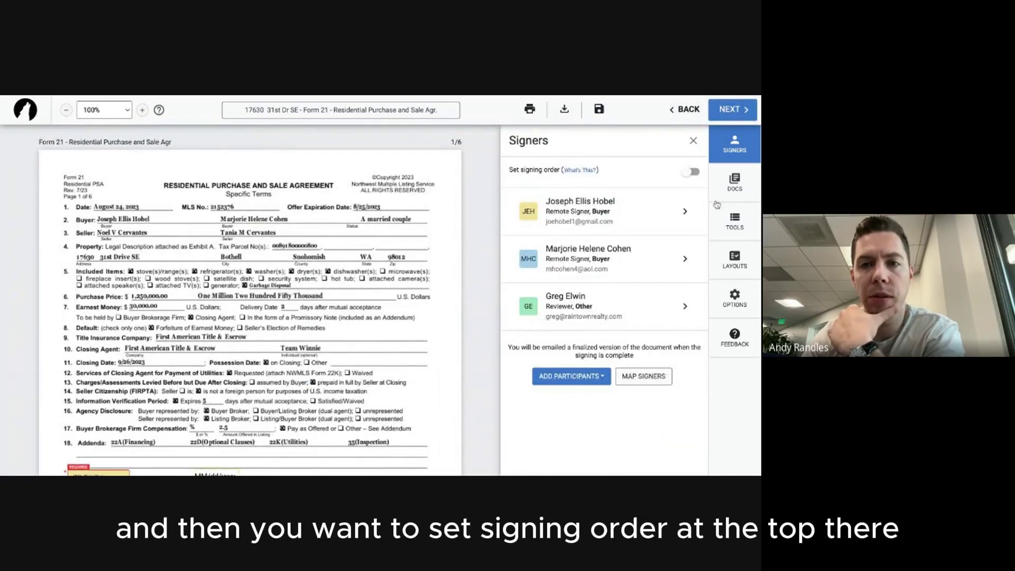
left_click(695, 175)
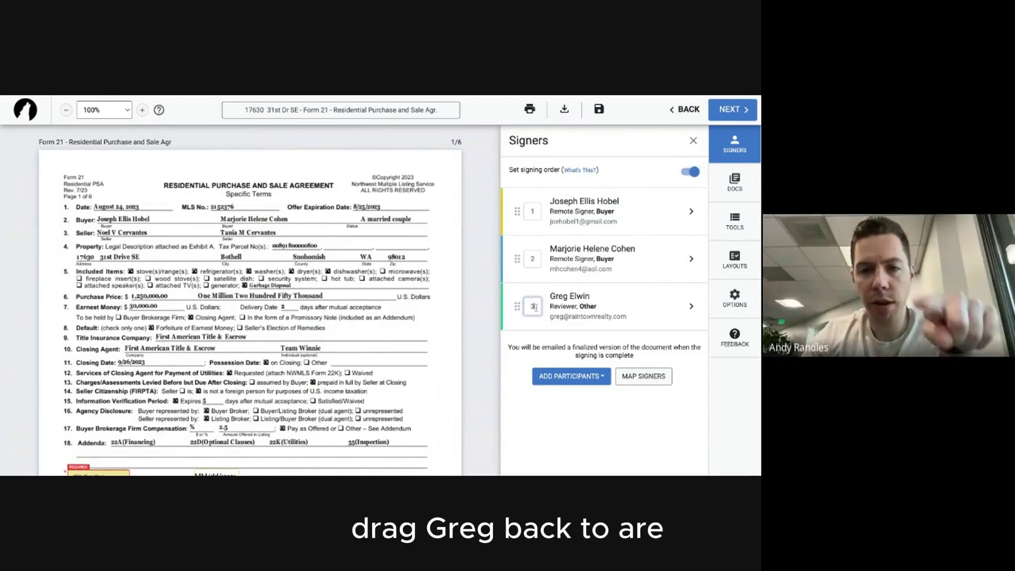
Give the reviewer signing order 1 and the first buyer order 2, then continue to finalizing.
key("BackSpace")
type("1")
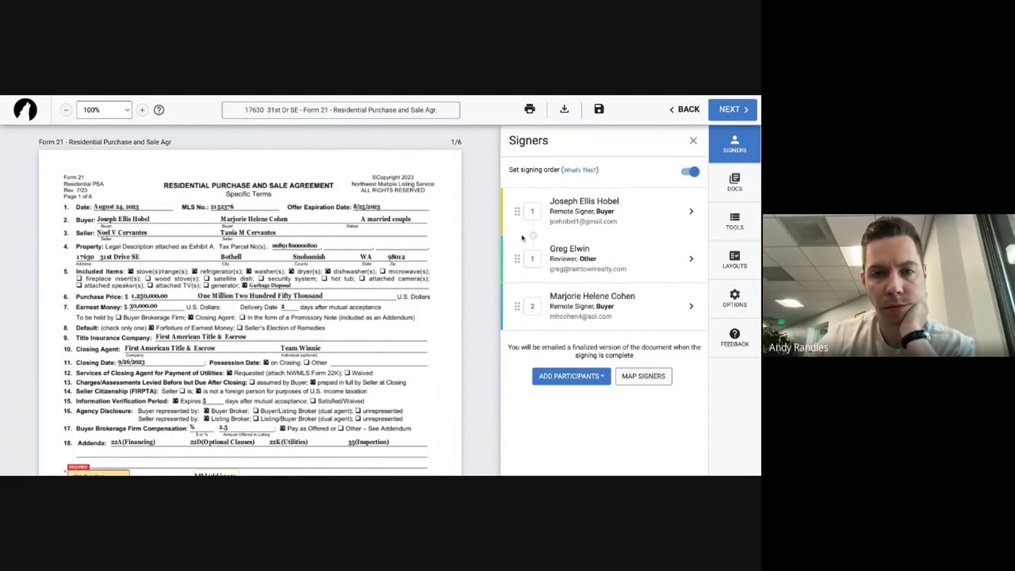
left_click(533, 211)
type("2")
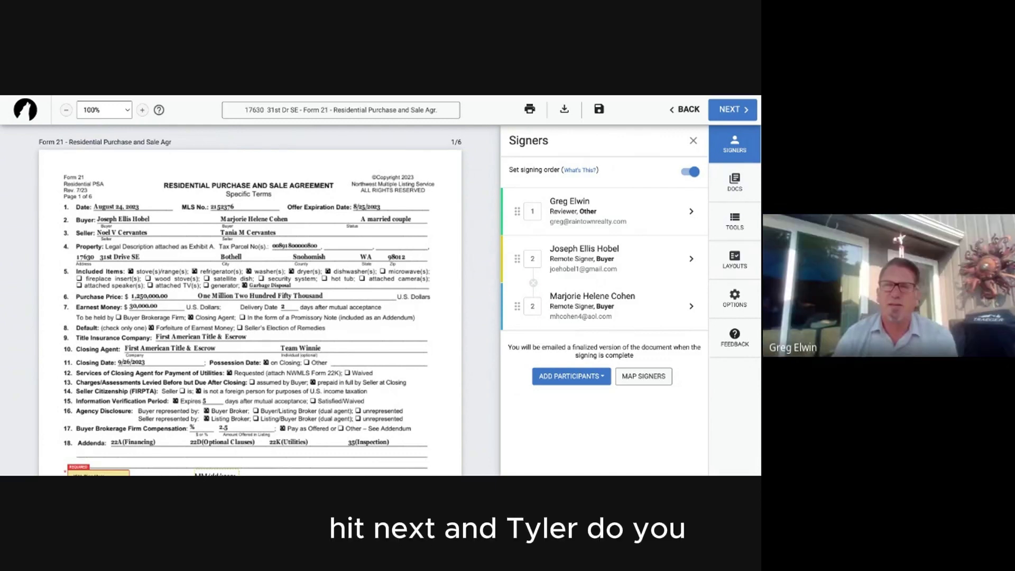
left_click(732, 109)
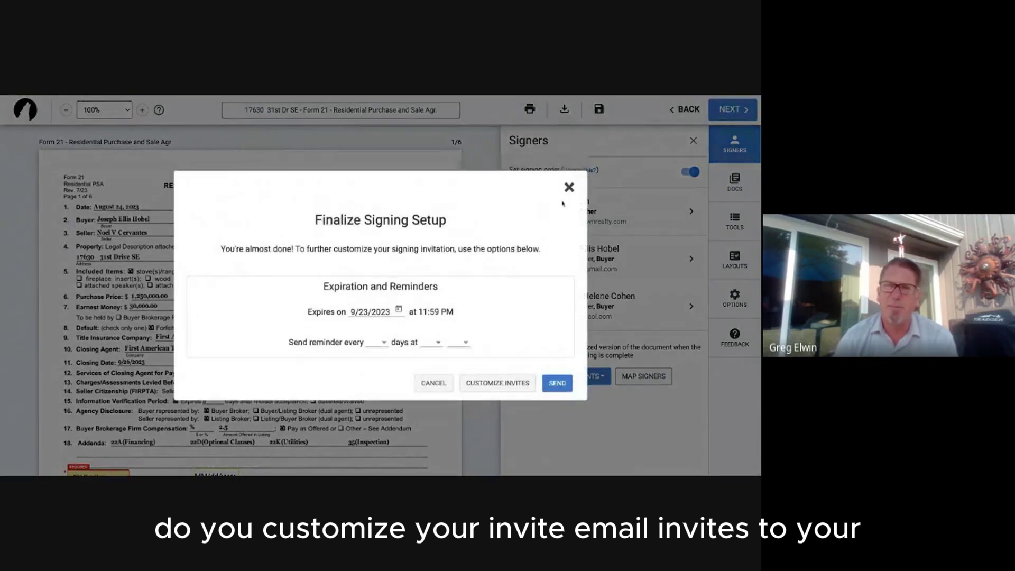
left_click(591, 194)
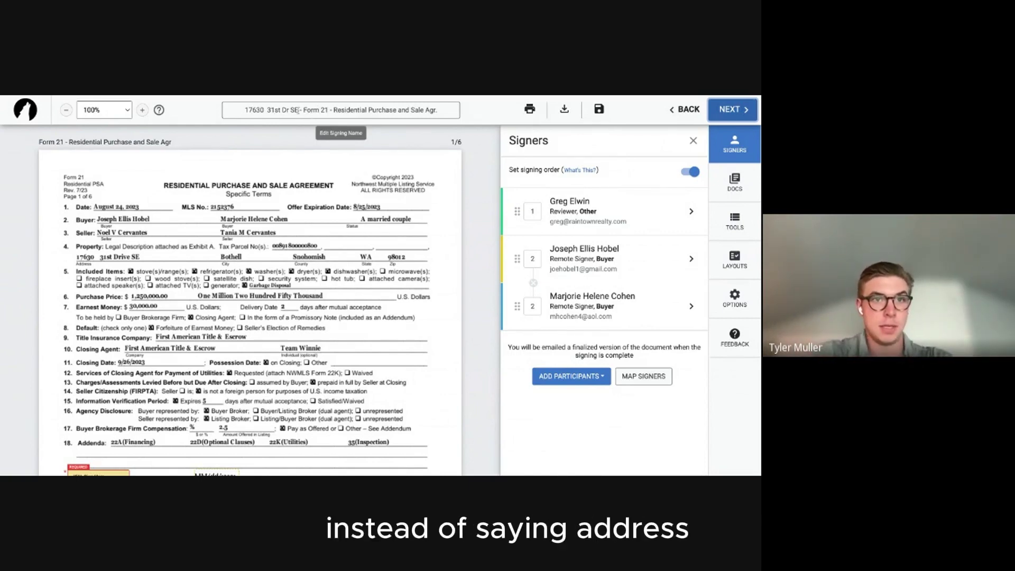
left_click_drag(297, 110, 461, 116)
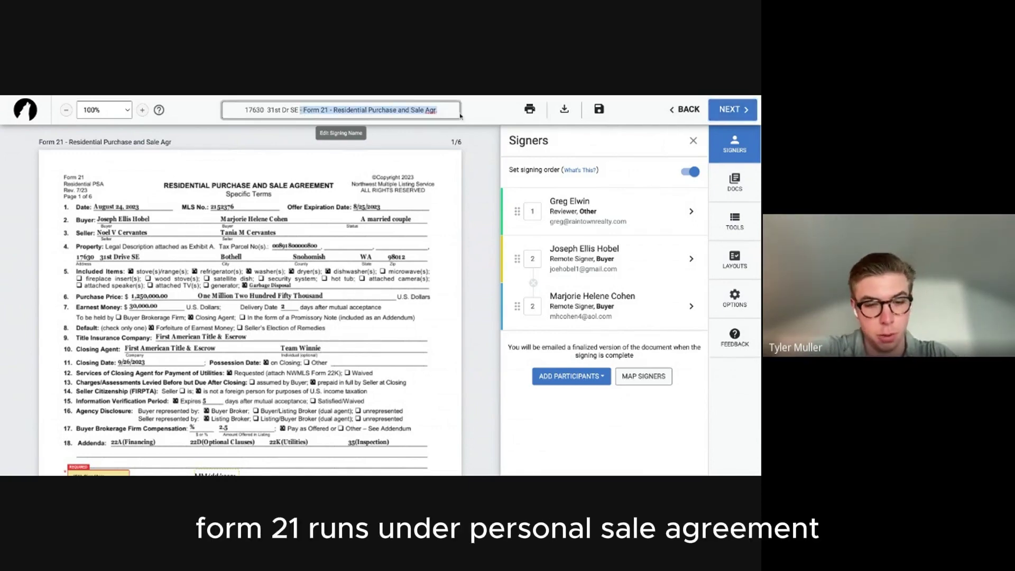
key("BackSpace")
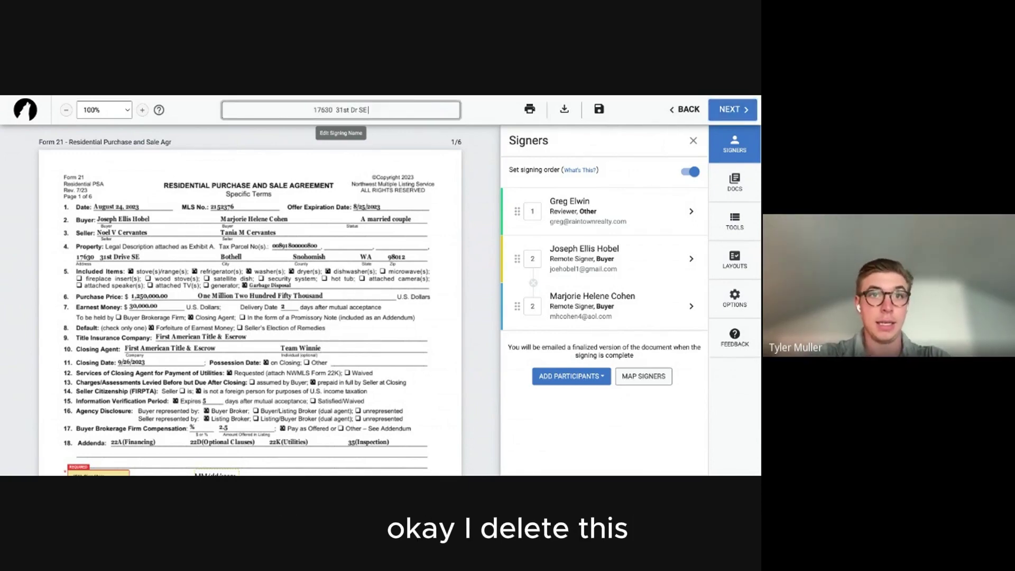
left_click(311, 111)
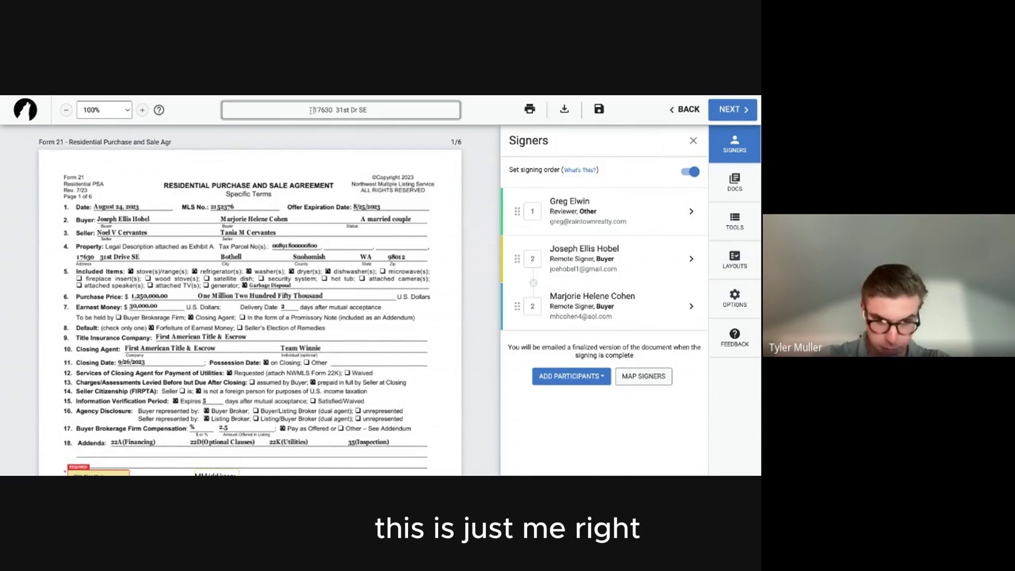
type("SIGNING ")
type("NEEDED -")
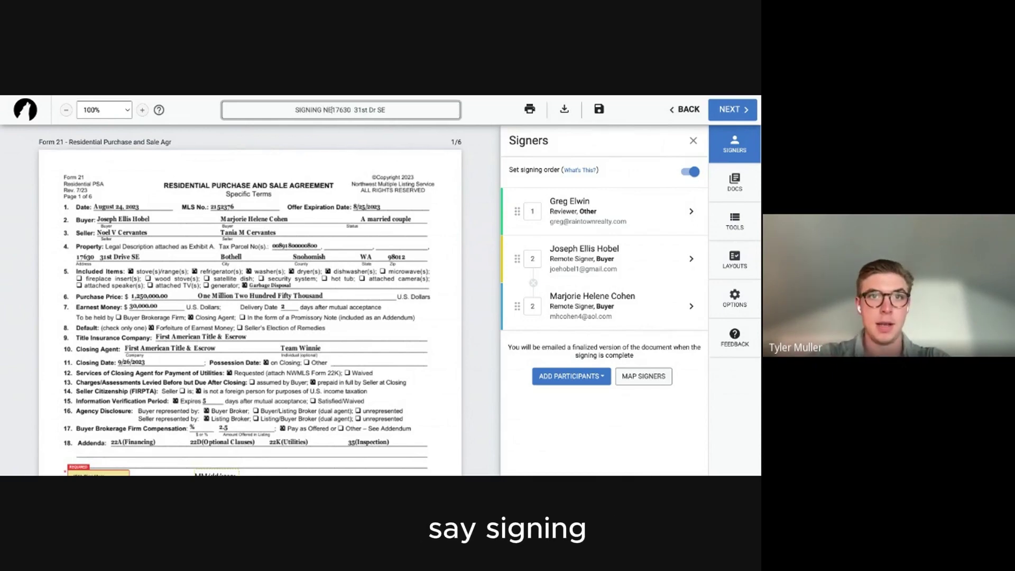
type(" OFFER -")
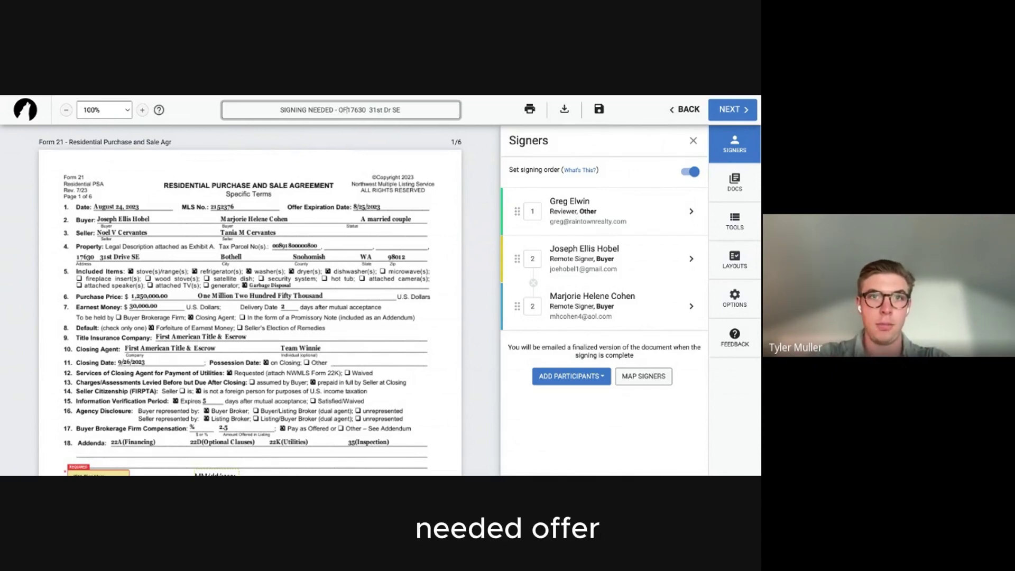
key("Return")
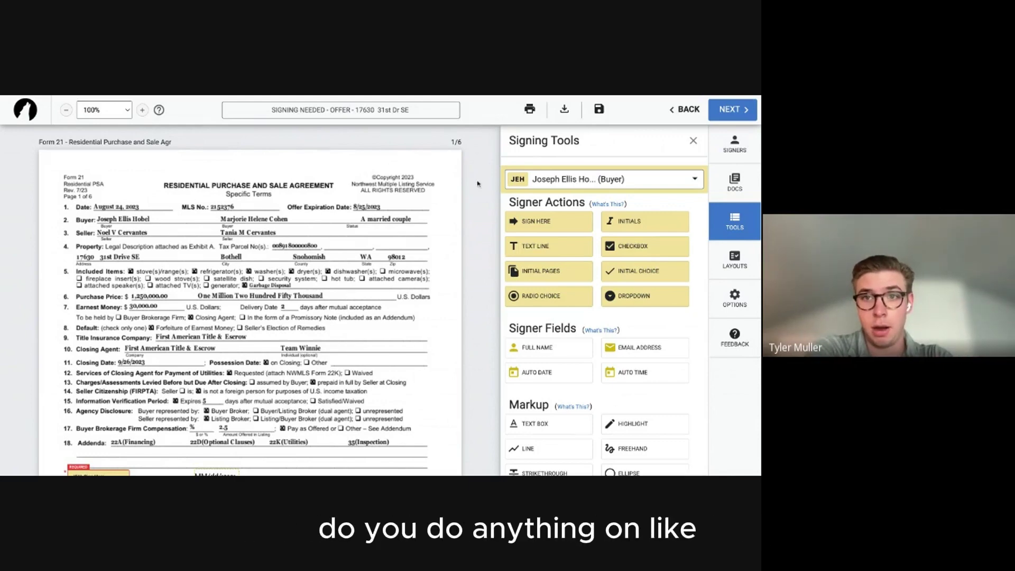
left_click(732, 110)
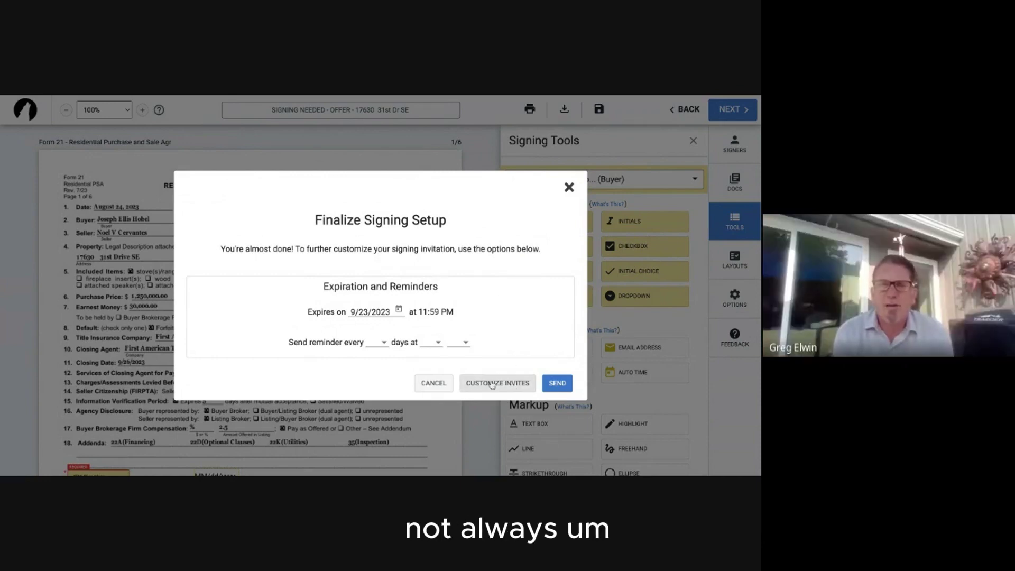
Write a custom reviewer invite: 'Hi [client]' and 'Attached here is the offer. SlGN IT!!!!!'.
left_click(492, 385)
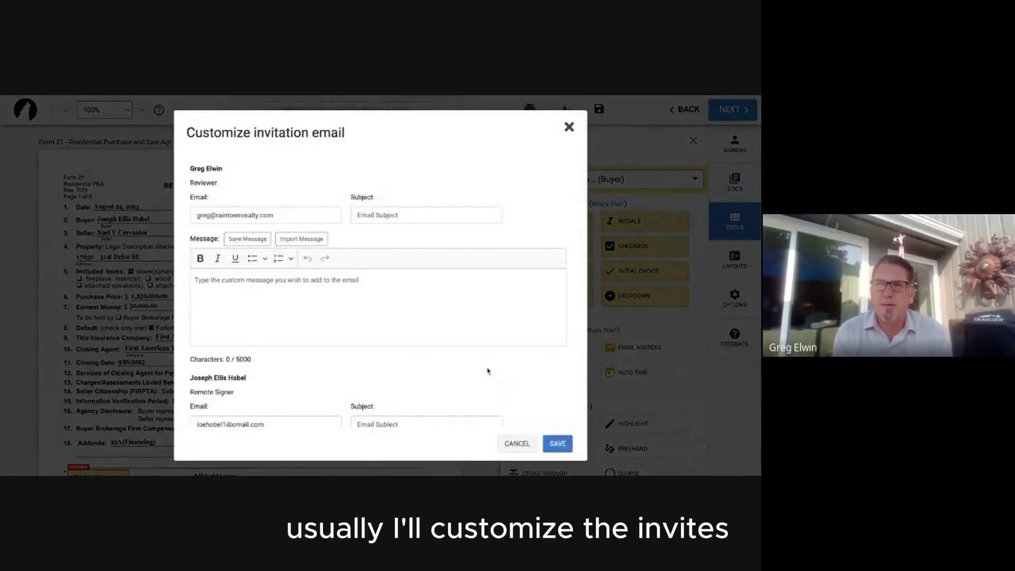
left_click(337, 293)
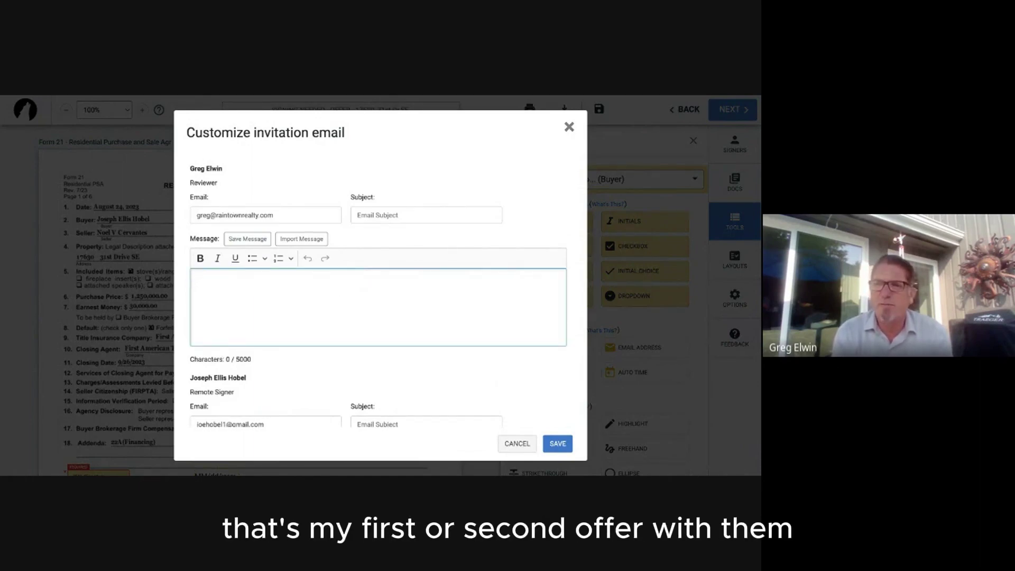
type("Hi")
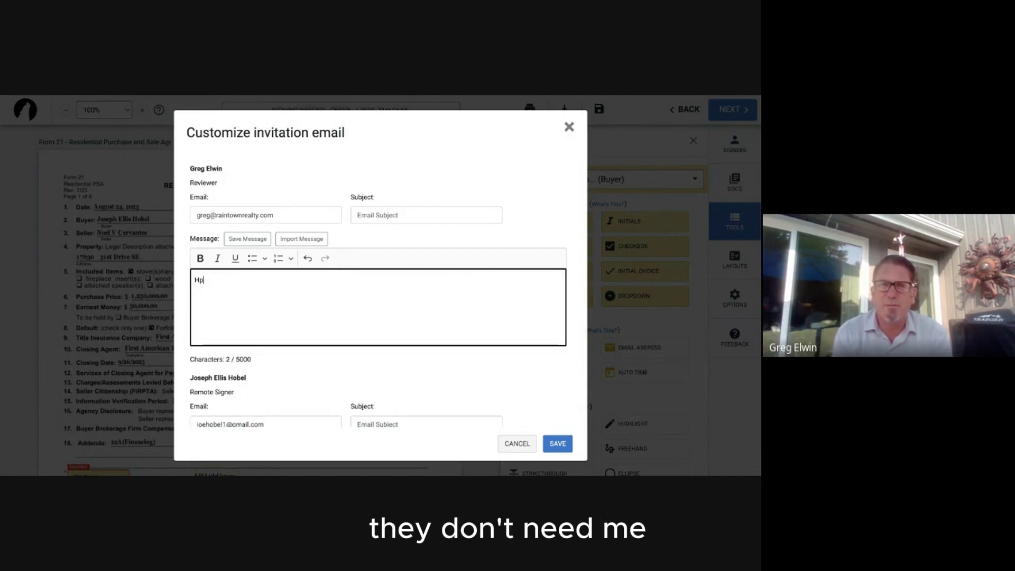
key("BackSpace")
type("[cl")
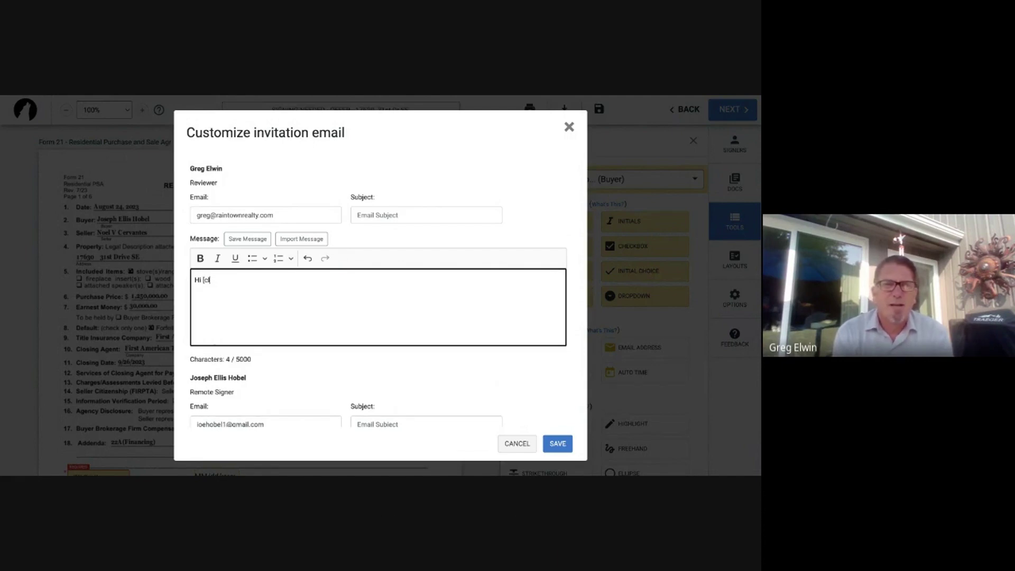
type("ient]")
key("Return")
type("At")
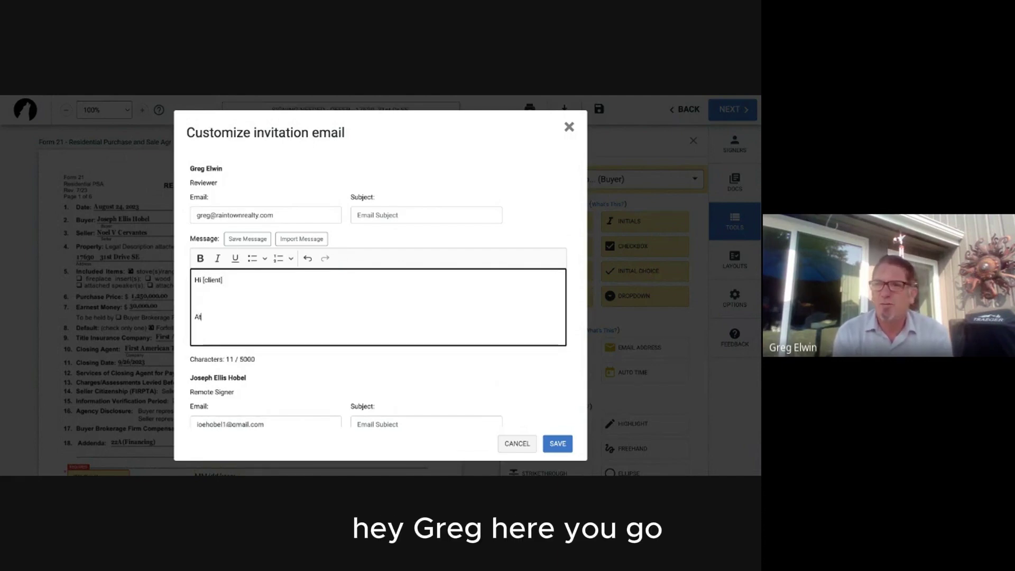
type("tached here is")
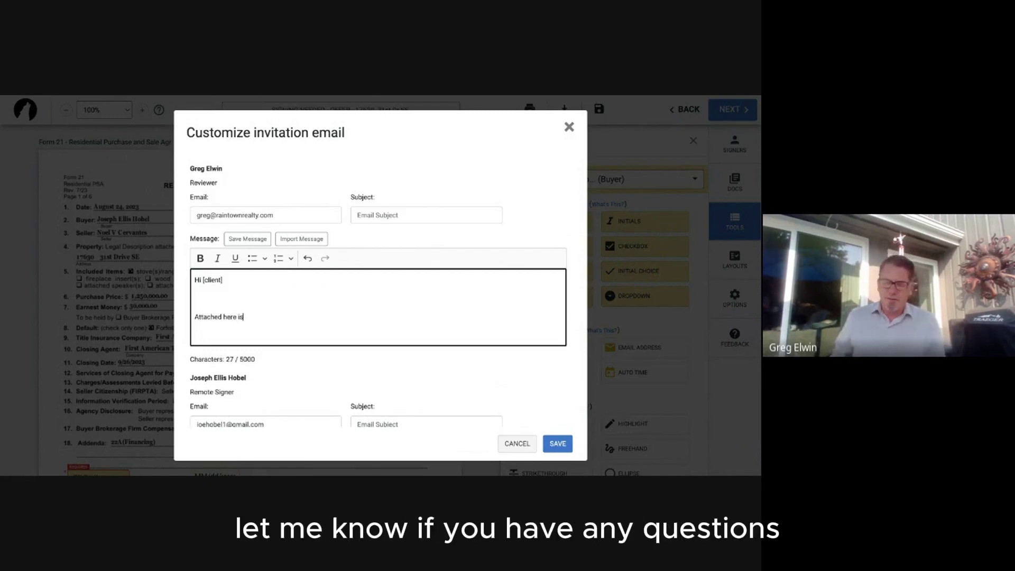
type(" the offer. SlGN IT")
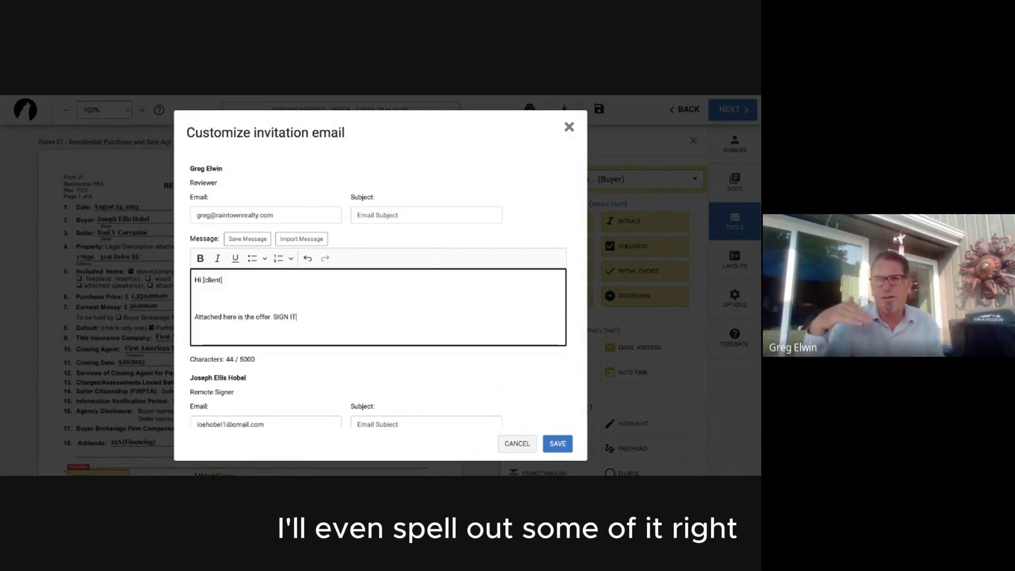
type("!!!!!")
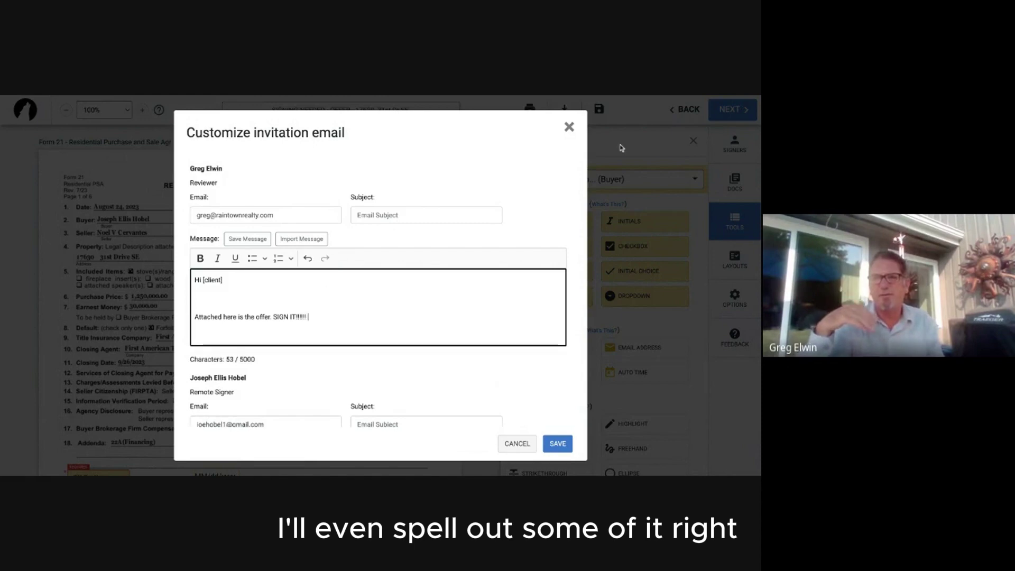
left_click(592, 96)
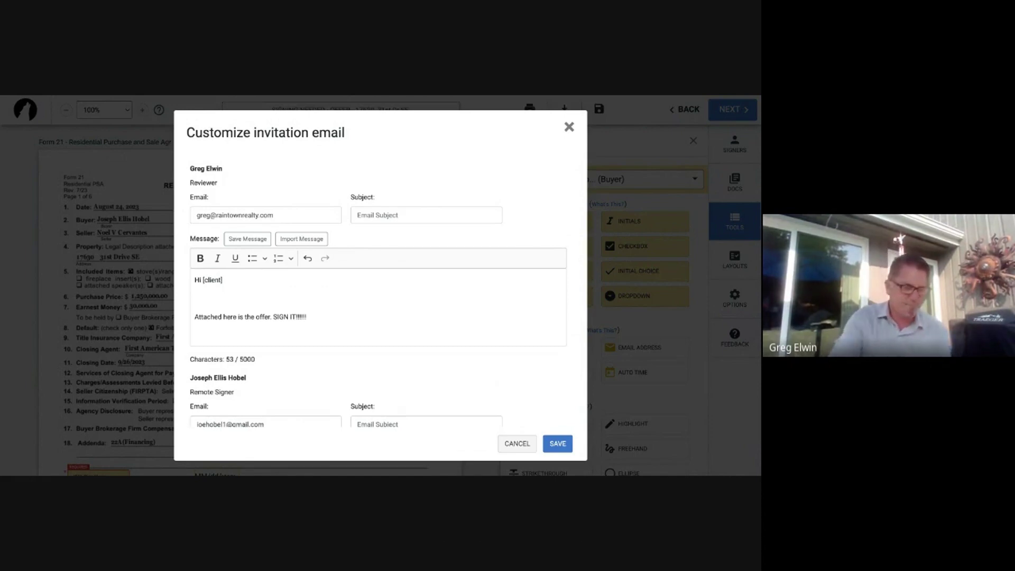
left_click(380, 333)
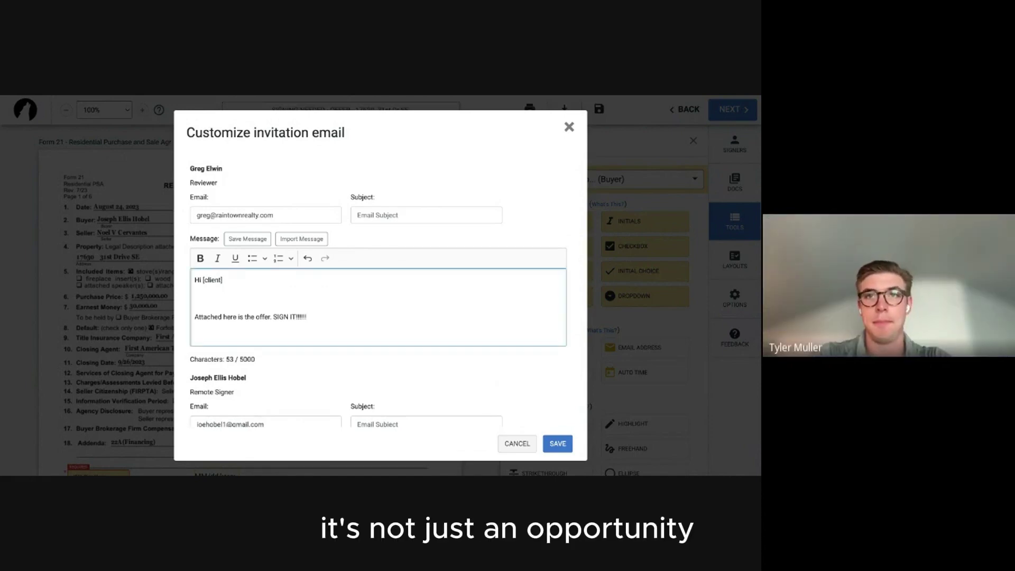
Add invite messages 'LETS GO!!' and 'HAHHHHHHHH' for the first and second buyers.
scroll(434, 264, "down", 1)
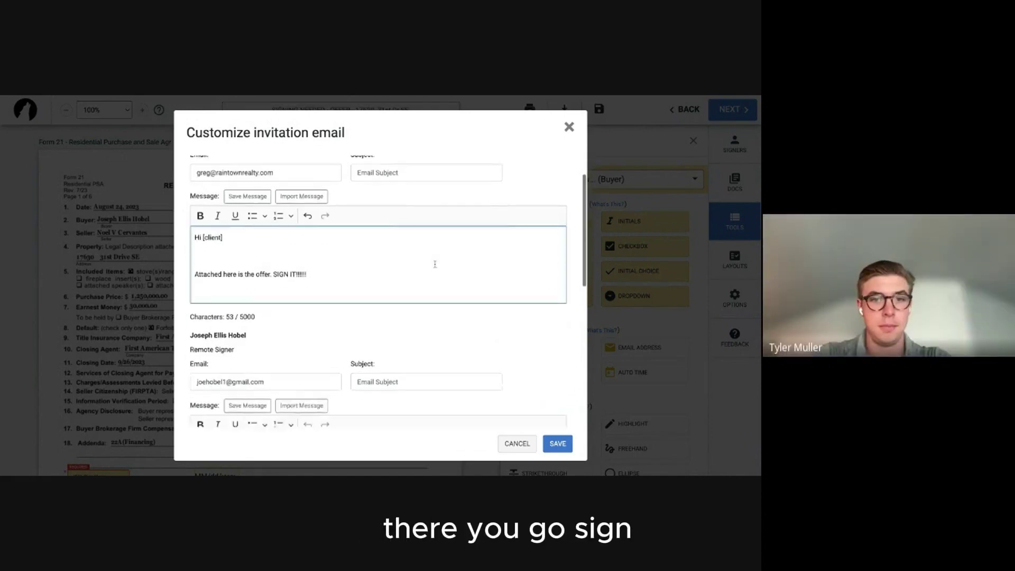
scroll(434, 264, "down", 3)
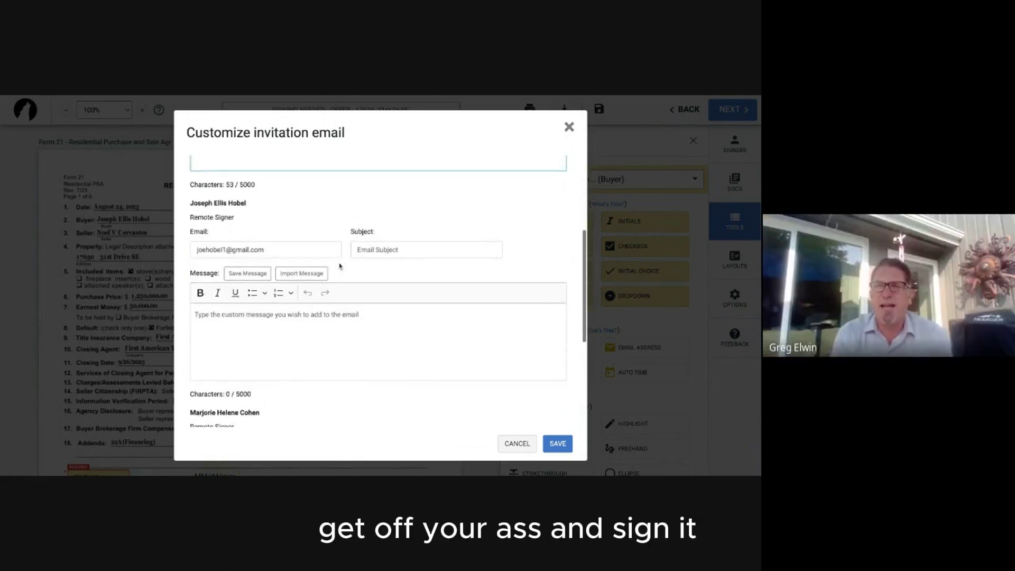
left_click(328, 335)
type("LET")
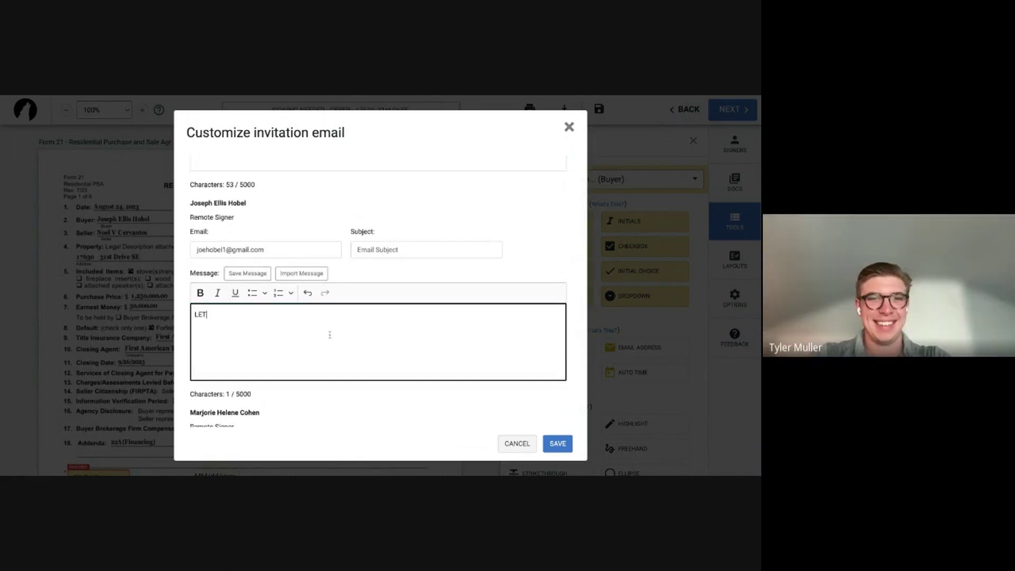
type("S GO!!")
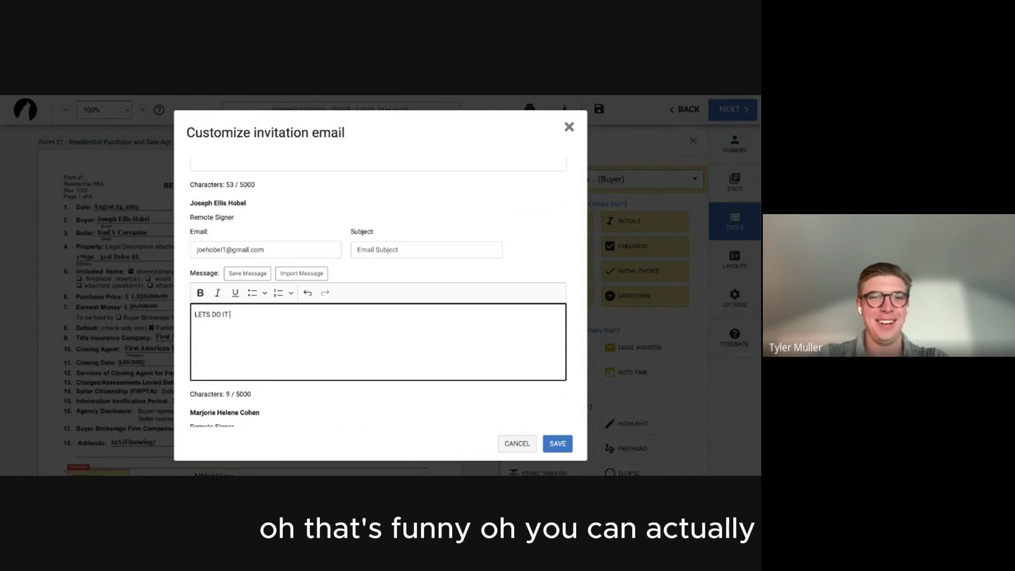
scroll(296, 344, "down", 4)
left_click(297, 345)
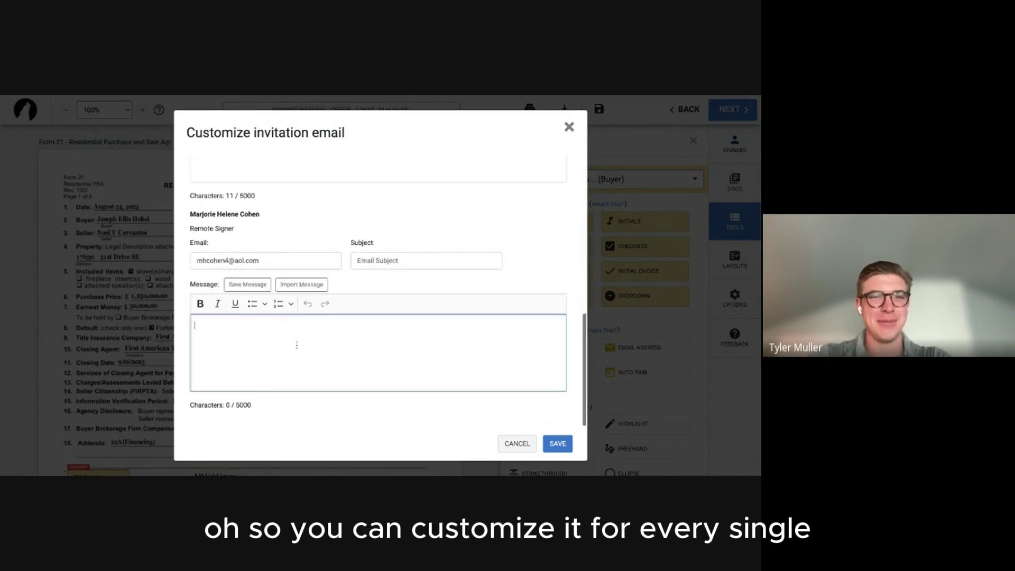
type("HAHHHHHHHH")
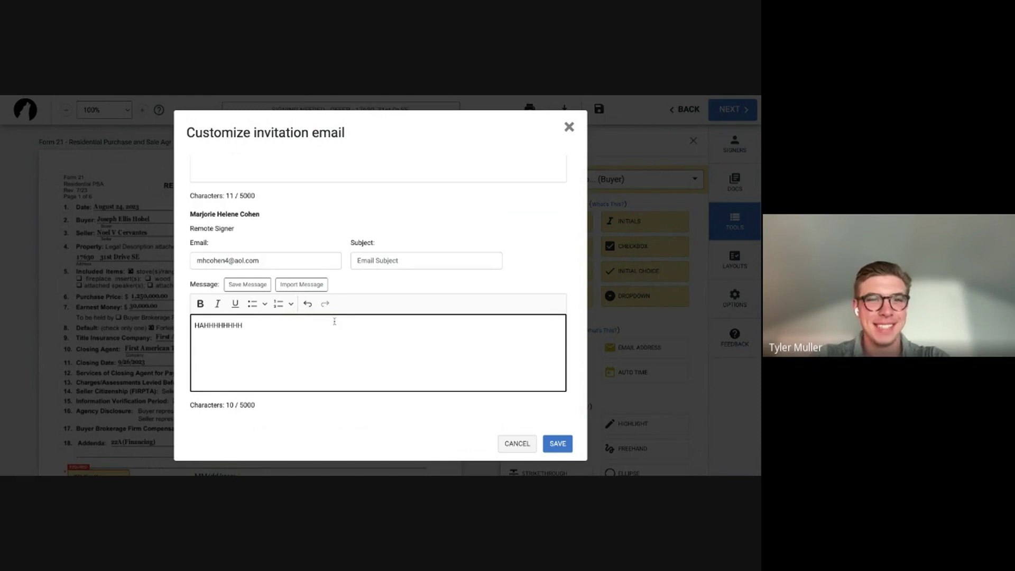
Discard the custom invites and close Finalize Signing Setup without sending.
scroll(334, 320, "up", 10)
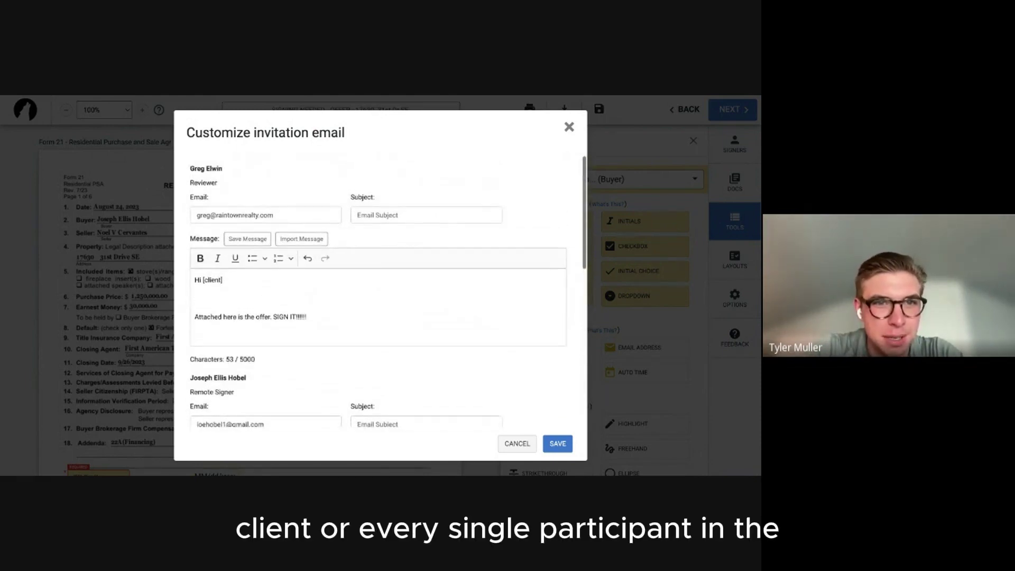
scroll(337, 343, "down", 10)
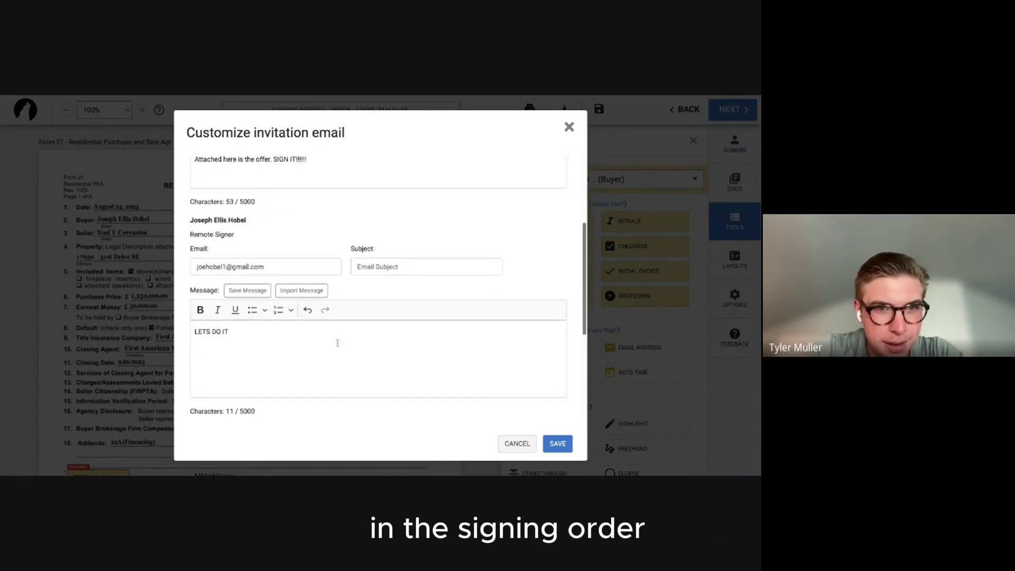
scroll(378, 317, "down", 2)
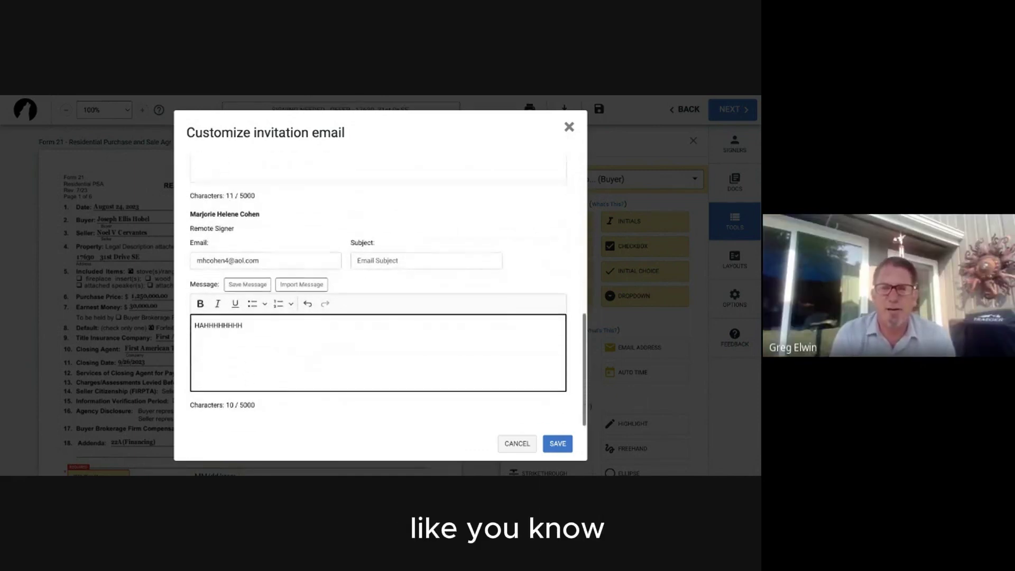
left_click(515, 444)
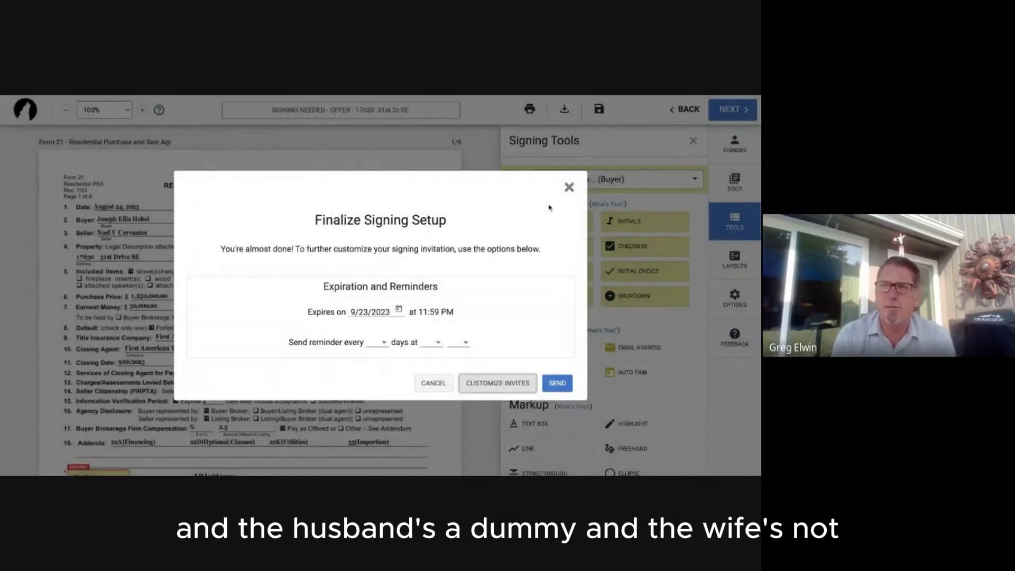
left_click(568, 187)
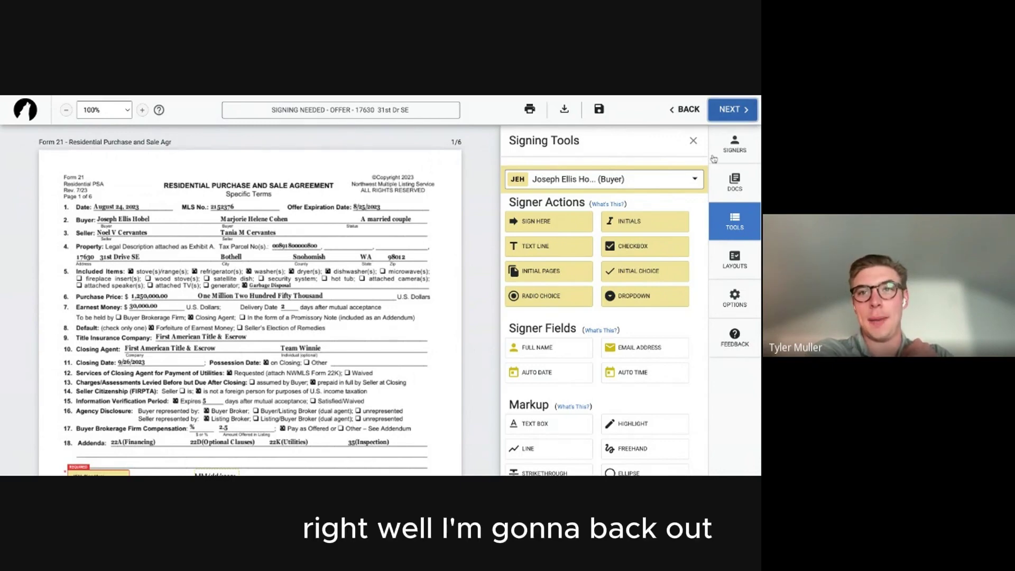
Save the offer signing as a draft and exit the editor.
left_click(678, 111)
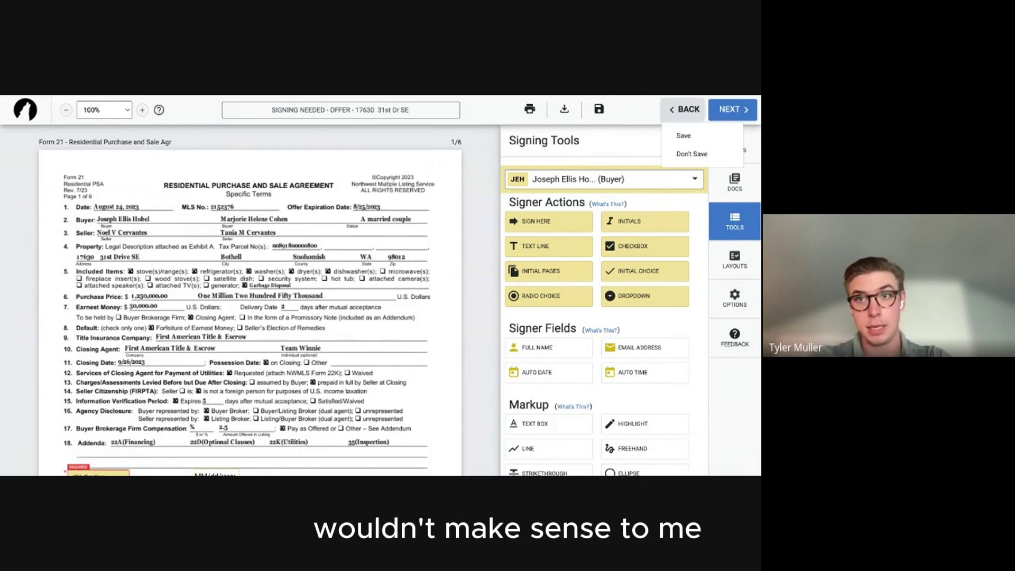
left_click(682, 135)
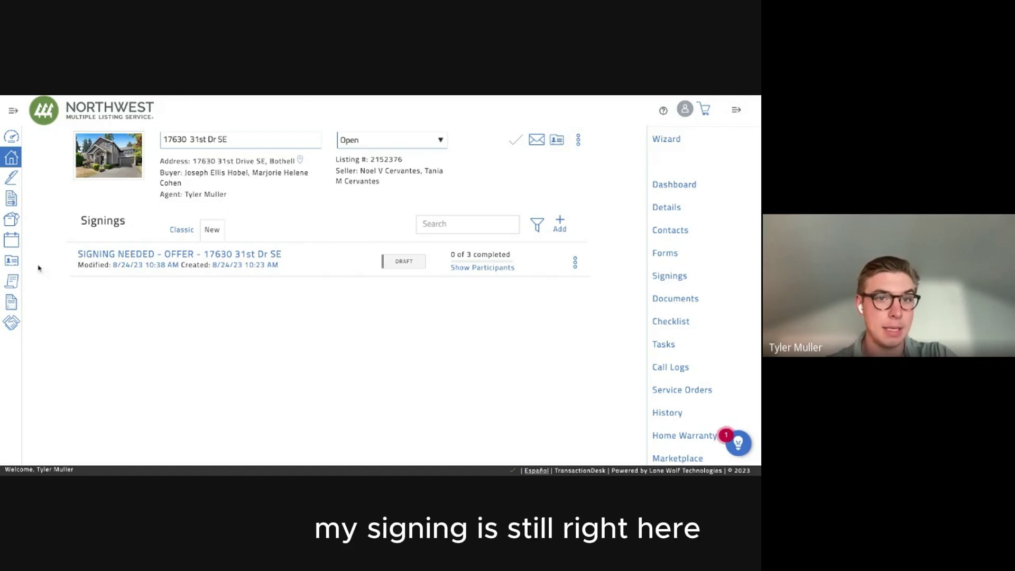
Check the draft's status and options, then reopen 'SIGNING NEEDED - OFFER' in the editor.
double_click(403, 262)
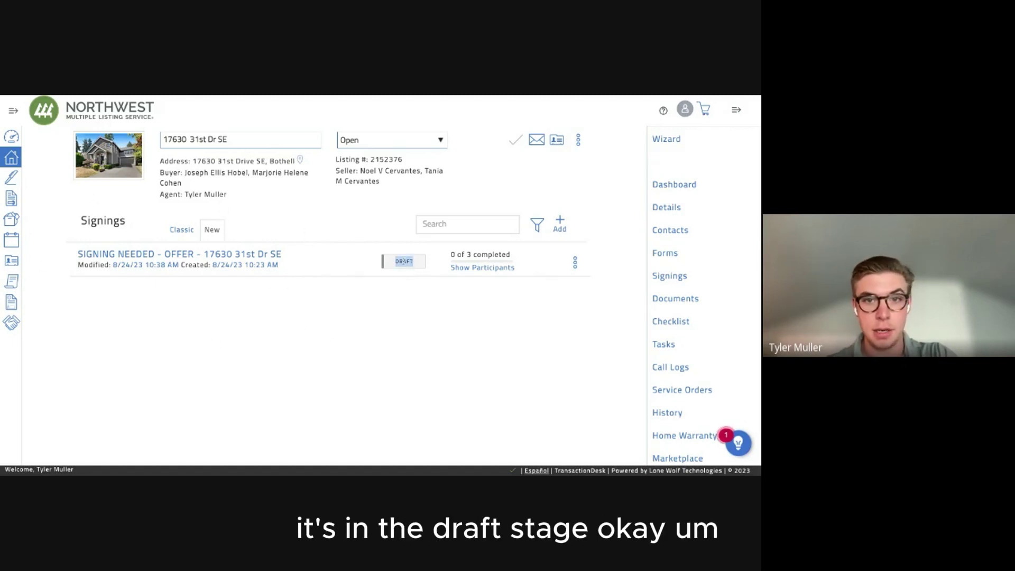
left_click(403, 262)
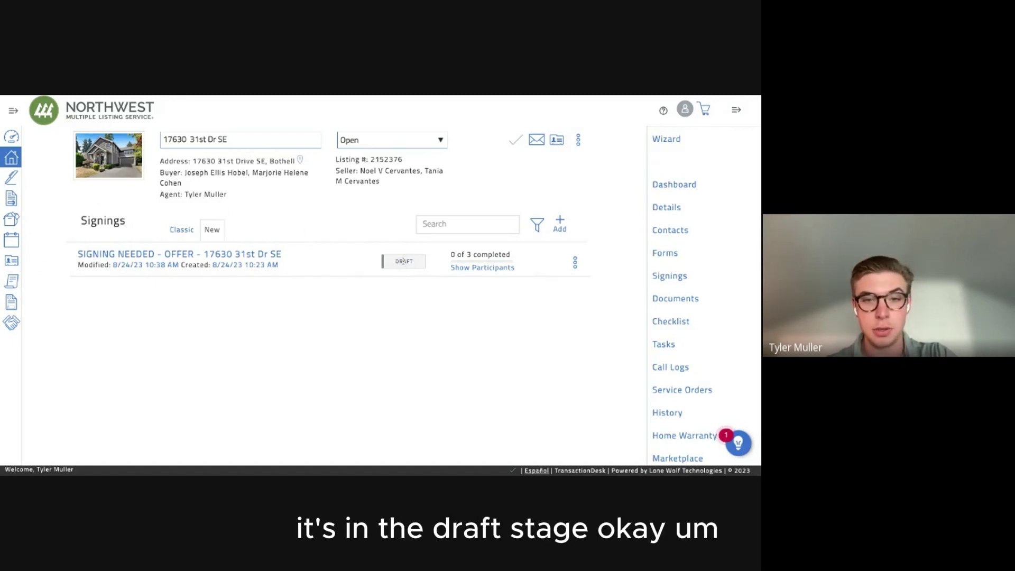
left_click(572, 260)
left_click(569, 259)
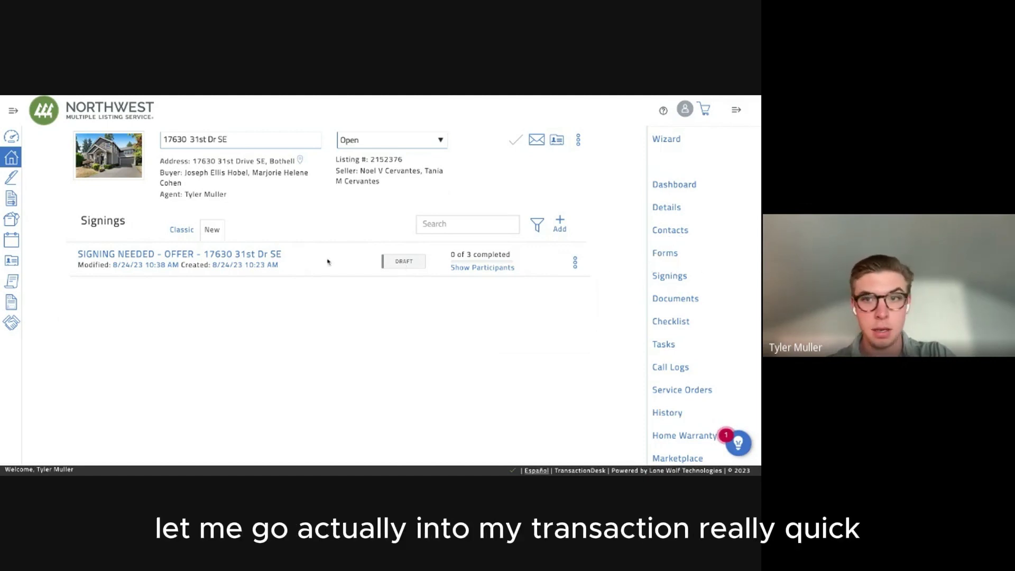
left_click(229, 256)
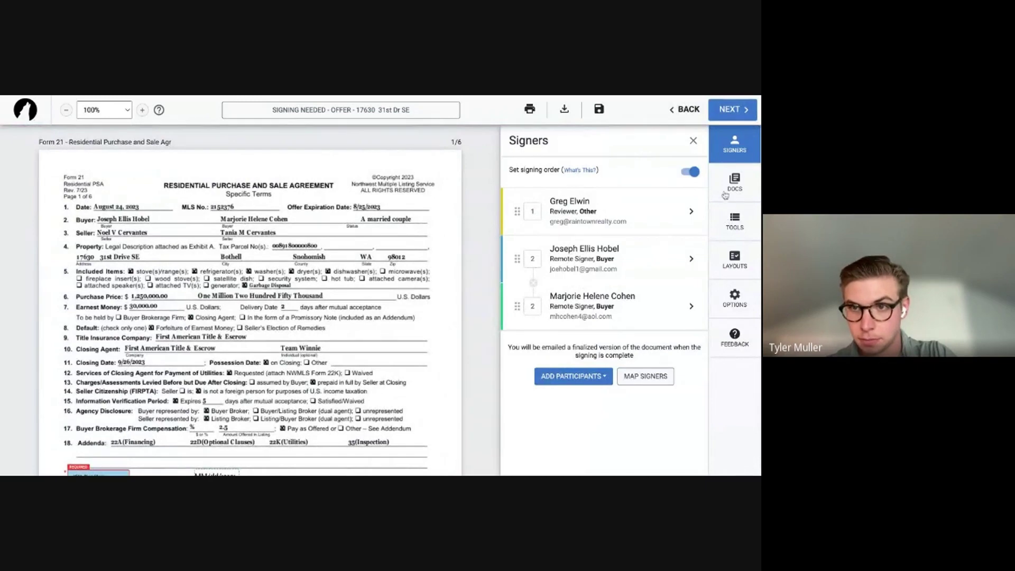
Remove both buyers from the offer's signers, leaving only the reviewer.
left_click(732, 186)
left_click(728, 216)
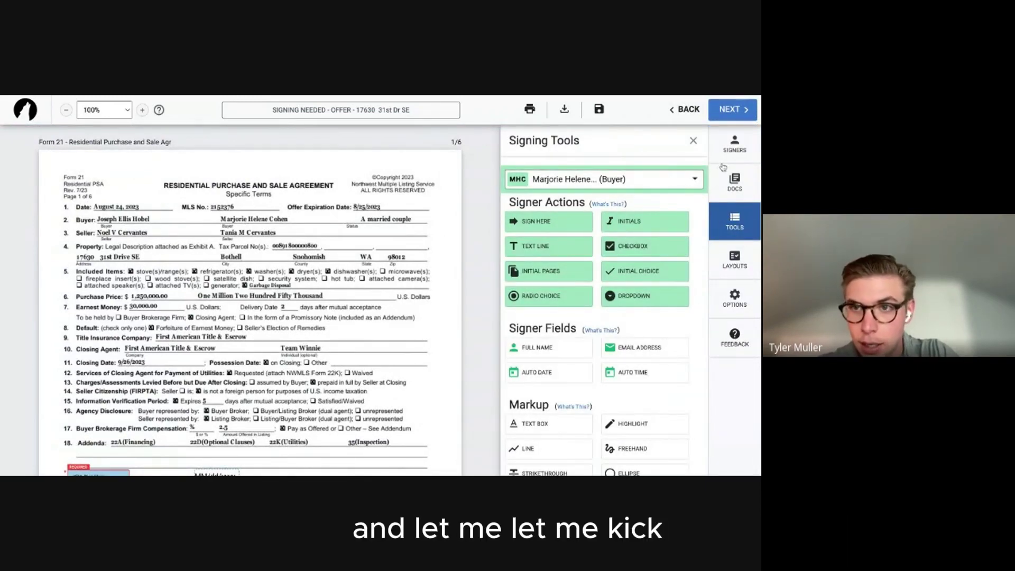
left_click(734, 144)
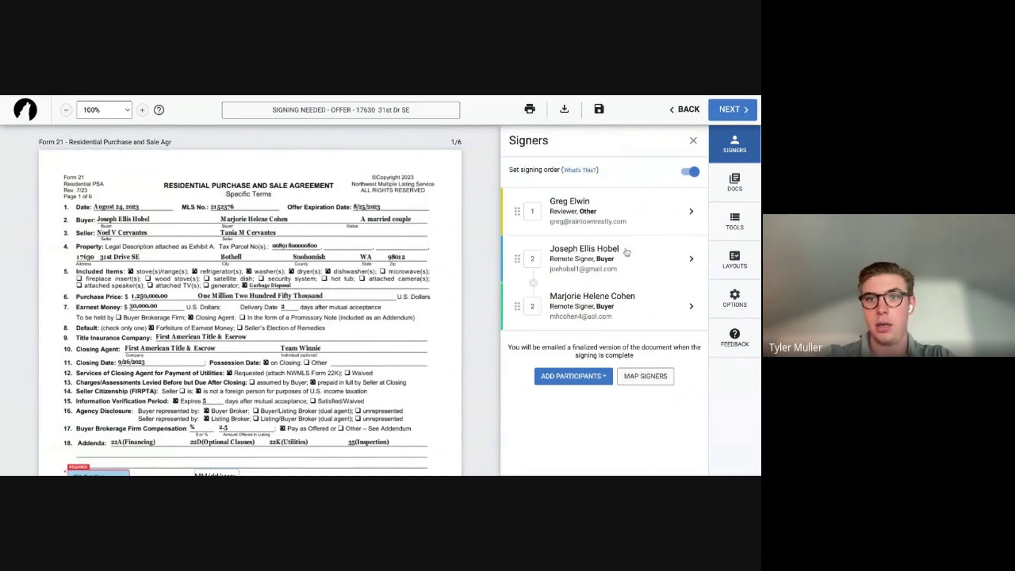
left_click(626, 252)
left_click(491, 458)
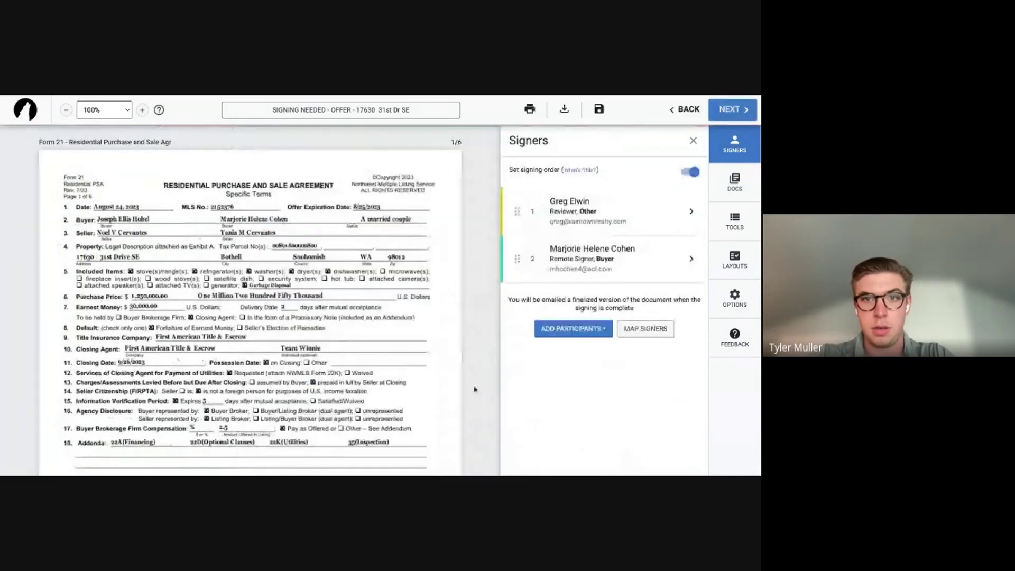
left_click(626, 259)
left_click(462, 459)
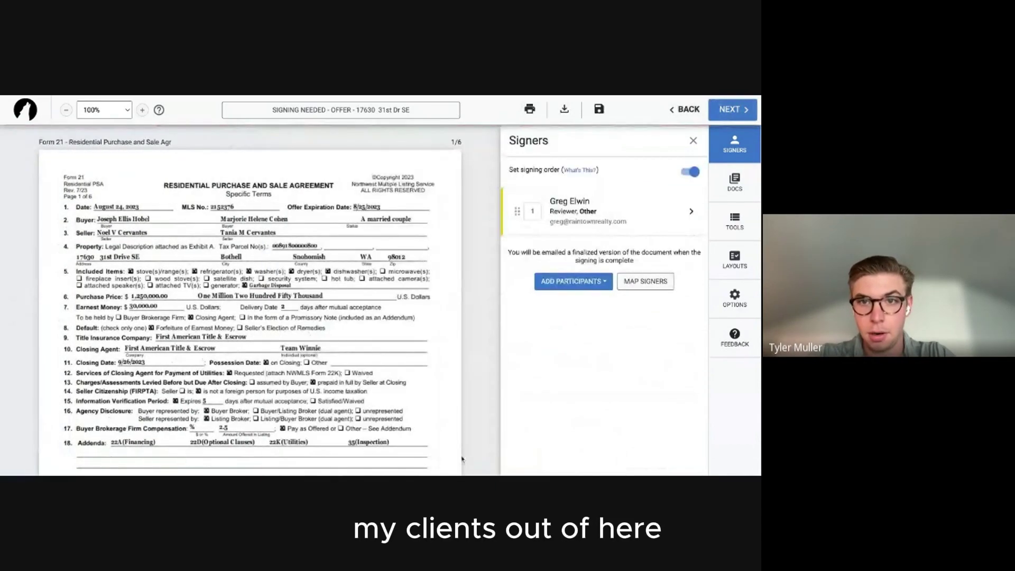
left_click(573, 281)
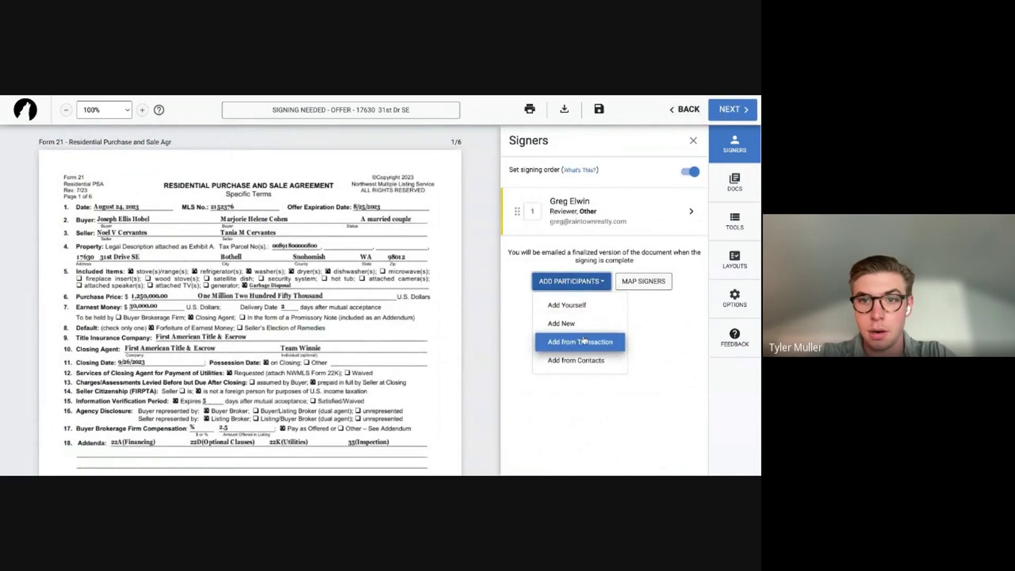
Add and save a new remote signer with their first name, last name and e-mail.
left_click(561, 323)
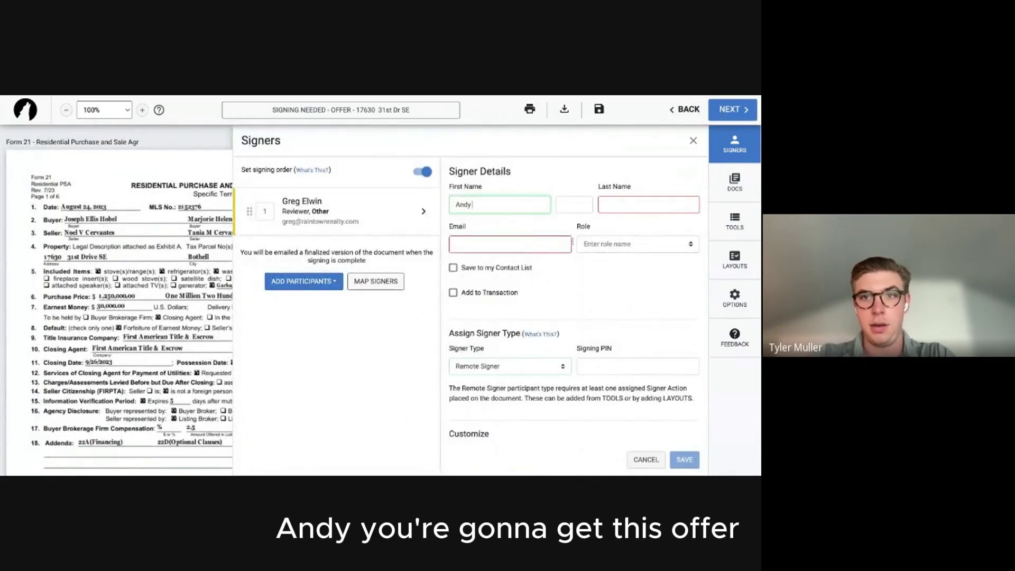
left_click(613, 203)
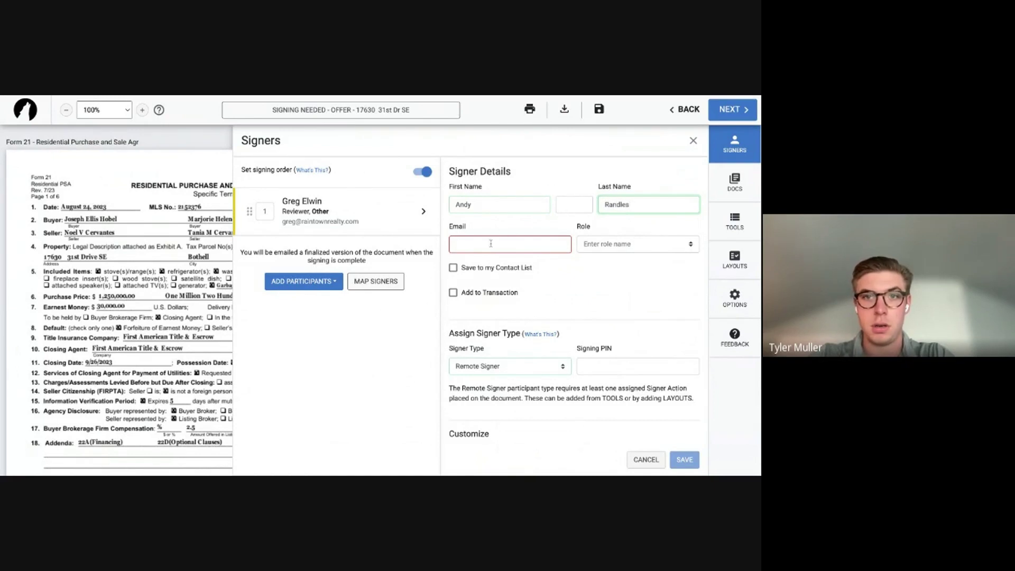
left_click(490, 243)
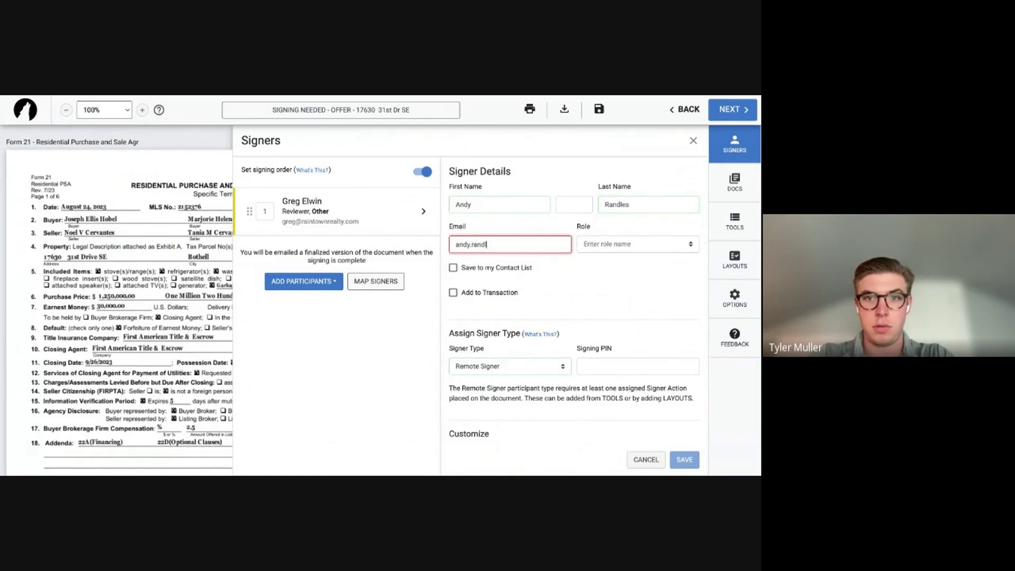
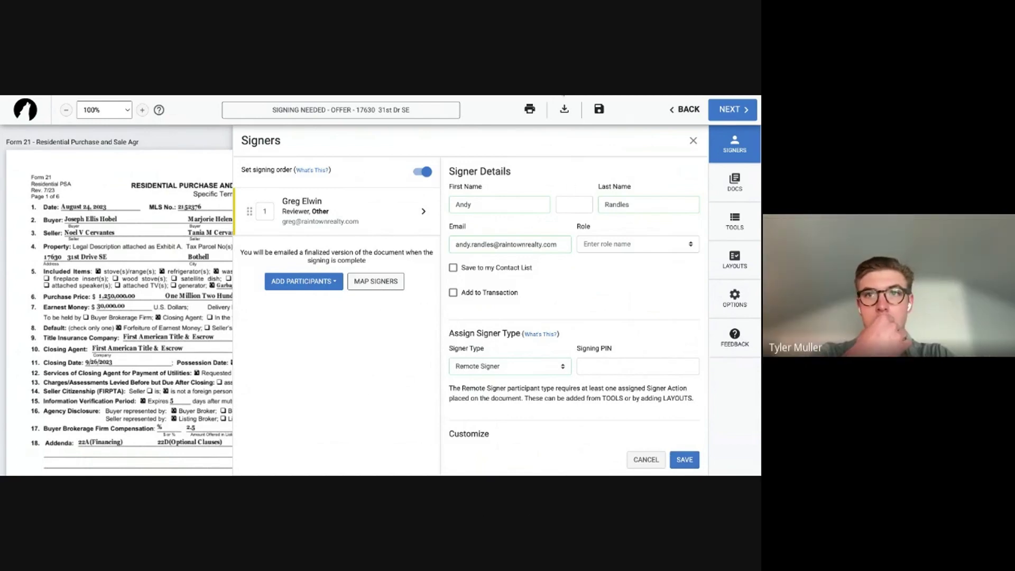
left_click(692, 464)
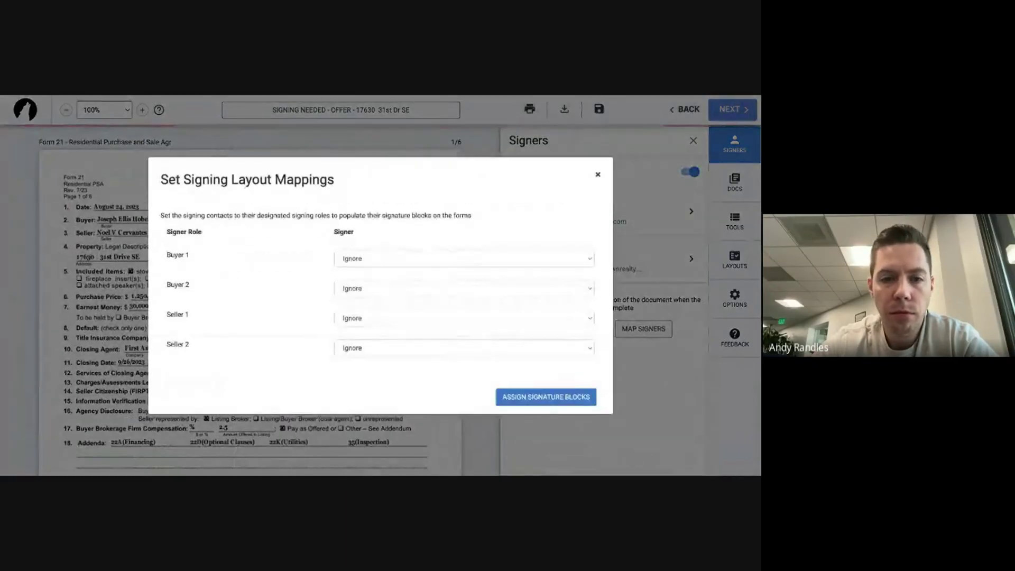
Assign the new signer to Buyer 1's signature blocks and send the invitations.
left_click(384, 263)
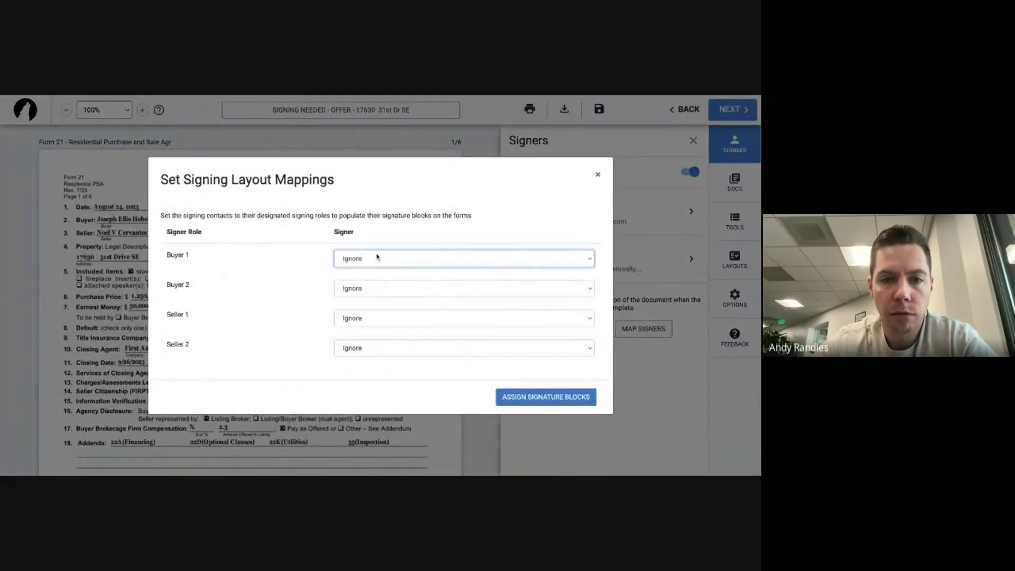
left_click(396, 276)
left_click(532, 405)
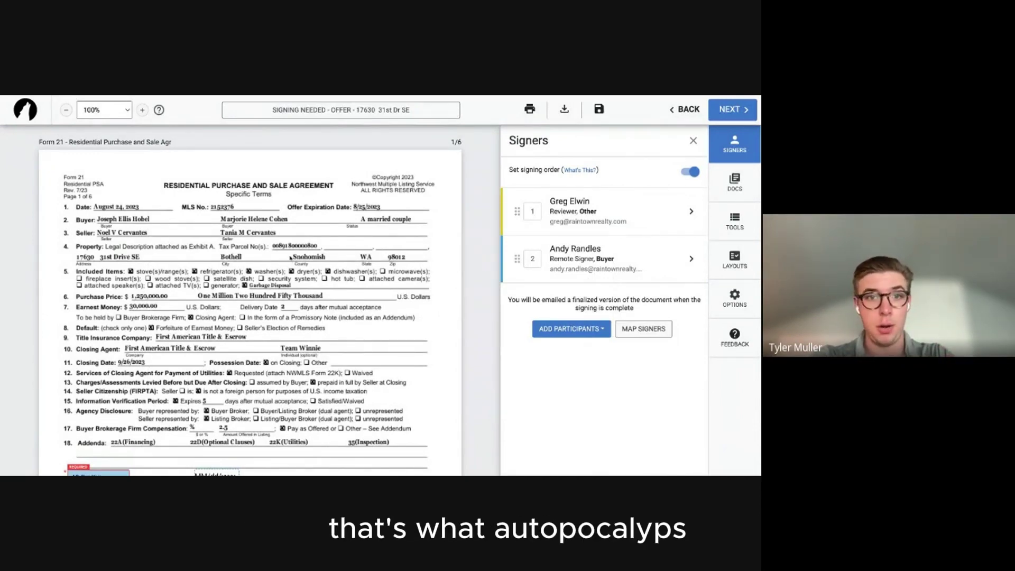
scroll(290, 257, "down", 3)
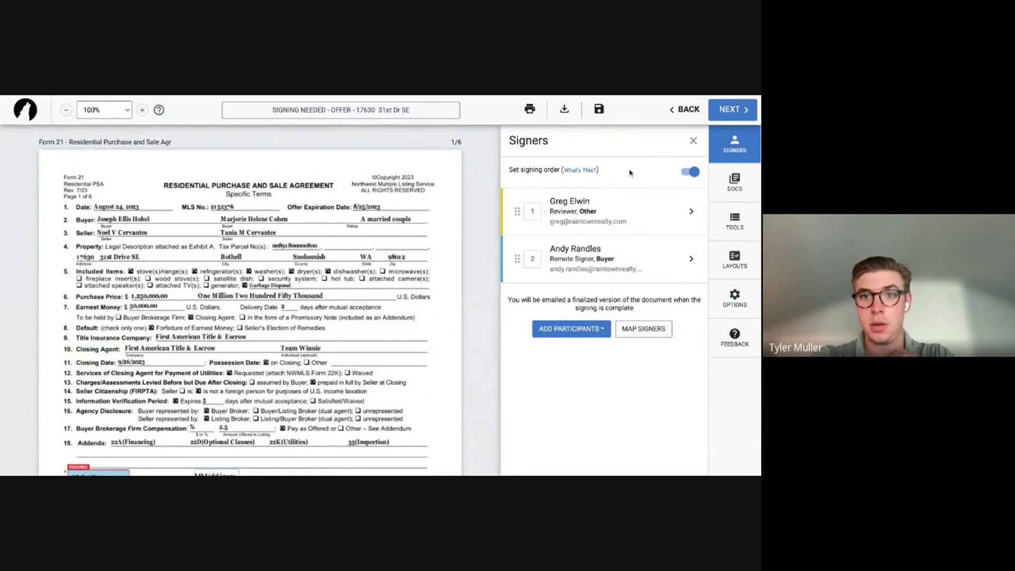
left_click(730, 110)
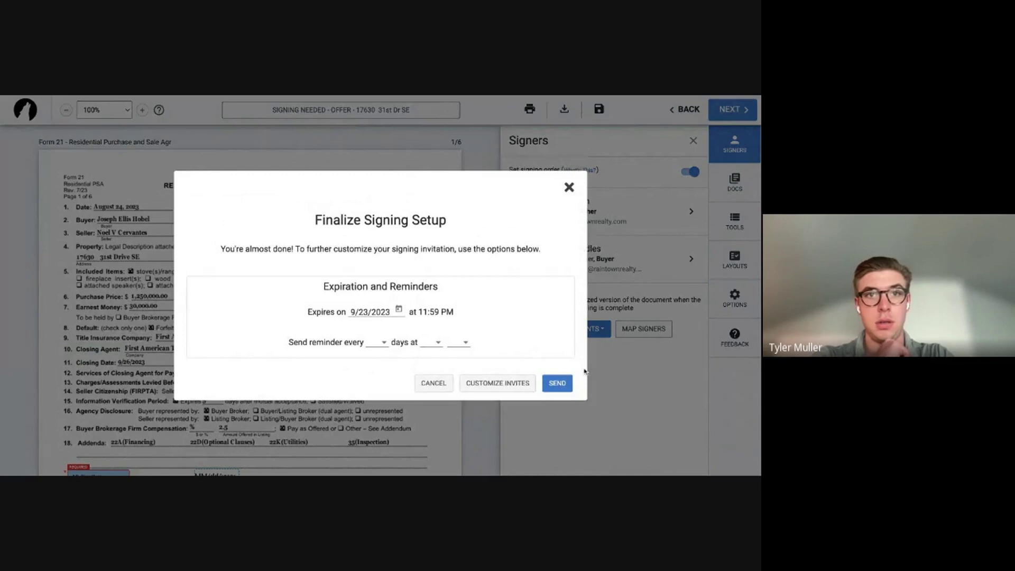
left_click(557, 383)
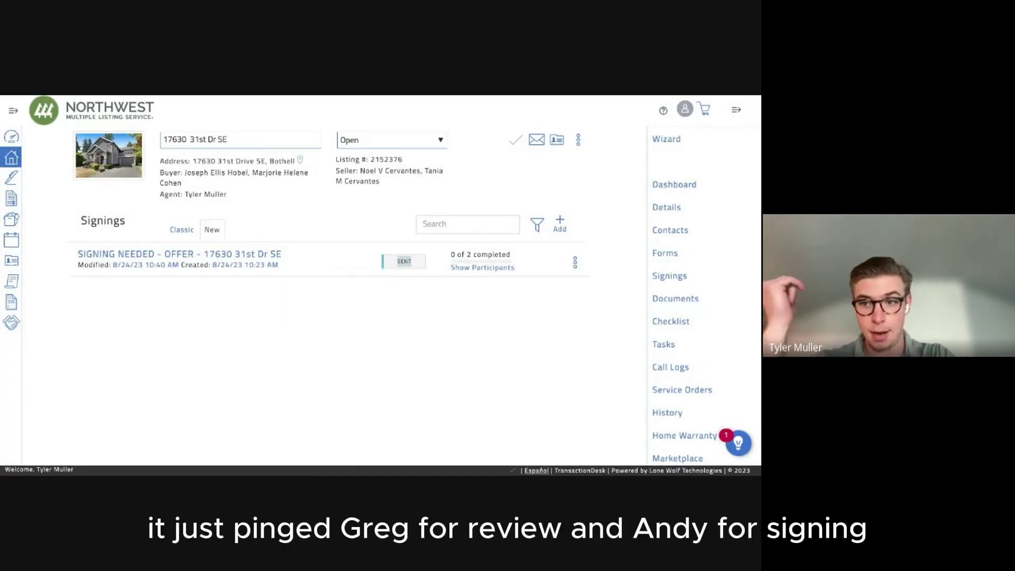
Reset the sent Form 21 offer signing and confirm, reopening it in the editor with signers intact.
left_click(575, 264)
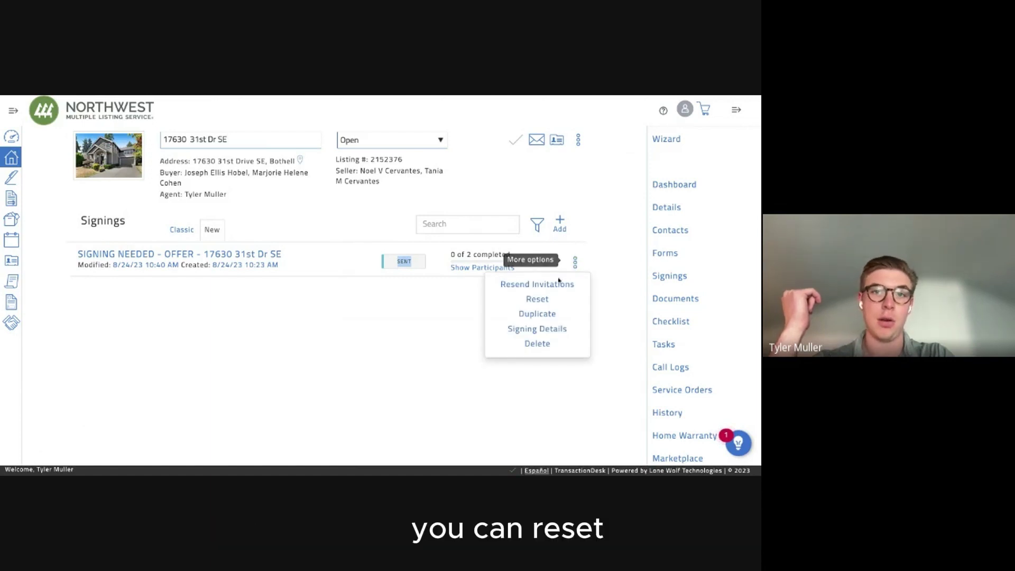
left_click(543, 303)
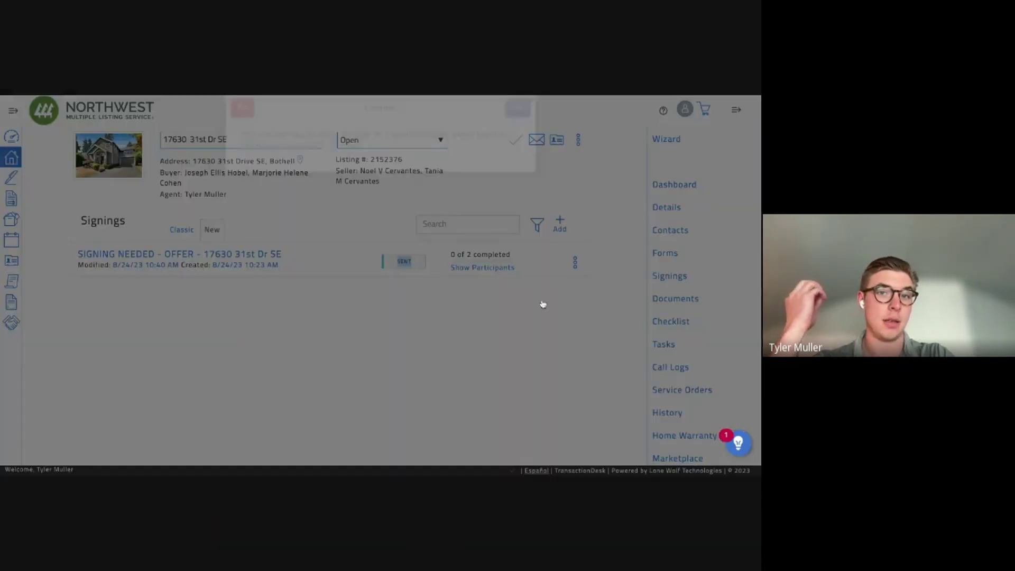
left_click_drag(260, 153, 368, 164)
triple_click(386, 145)
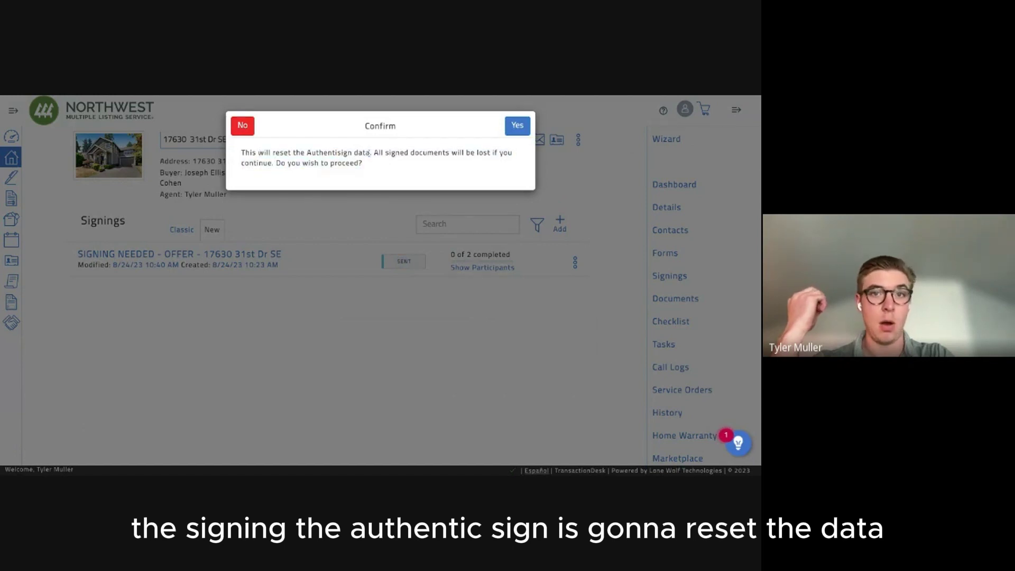
left_click(518, 124)
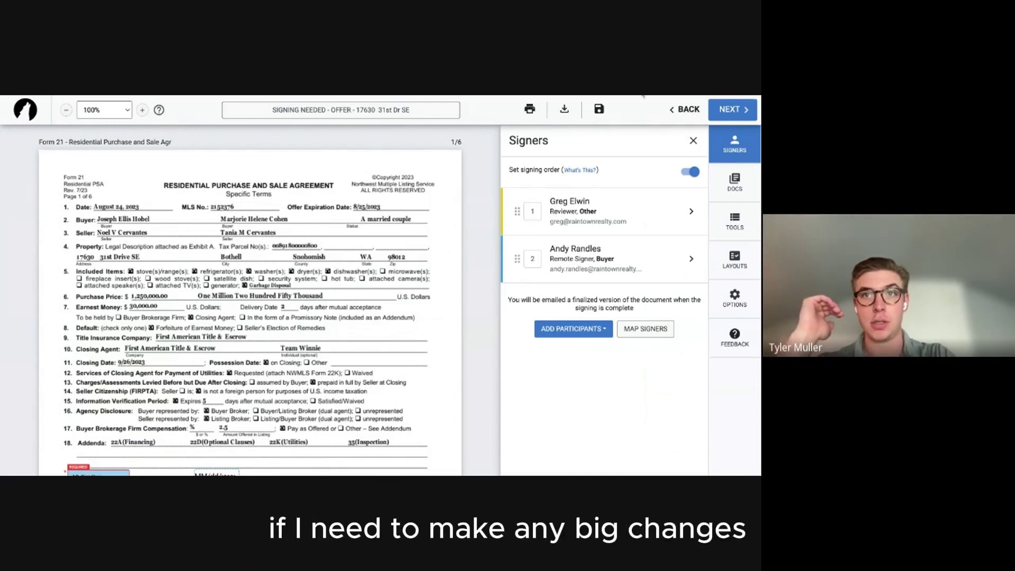
Save the reset signing as a draft and bring up the transaction's forms list.
left_click(685, 109)
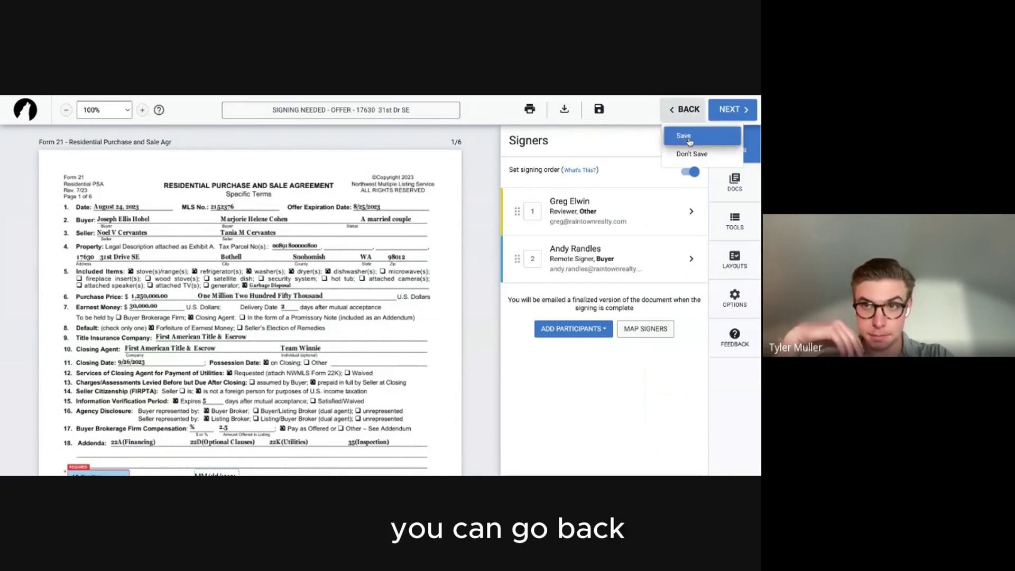
left_click(689, 139)
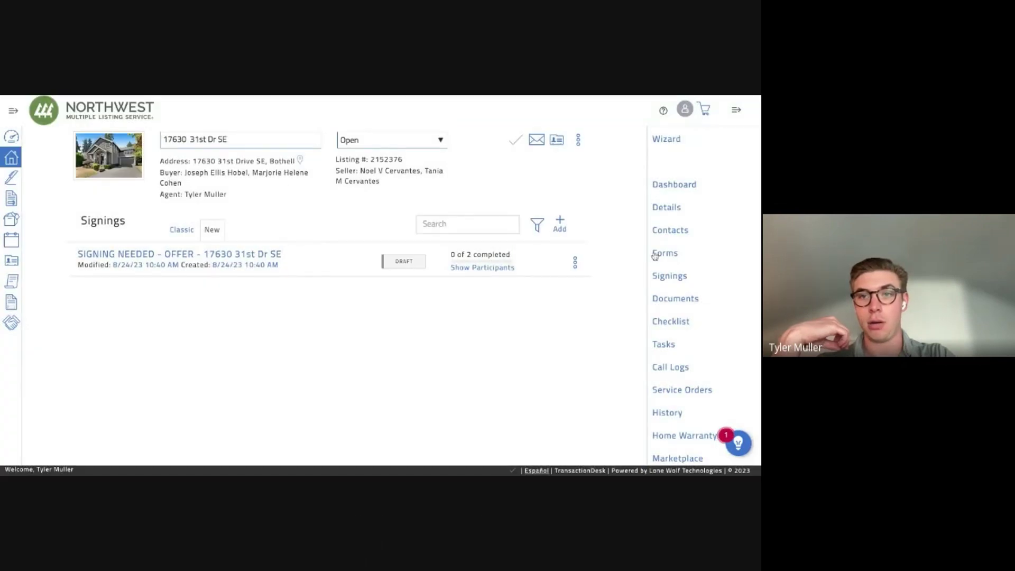
left_click(655, 256)
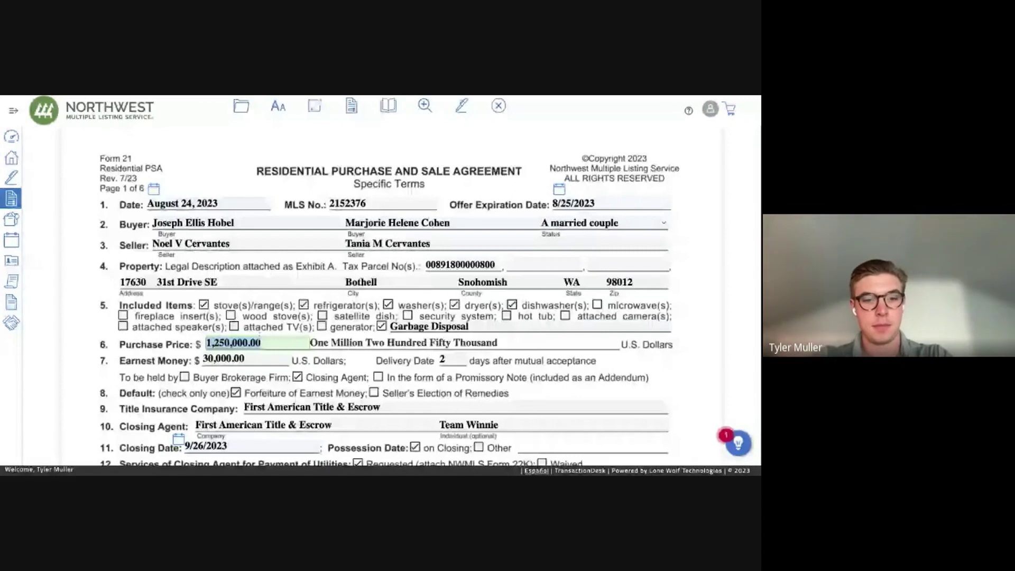
Enter 1275000 as Form 21's purchase price, save the form, and return to Signings.
type("1275000")
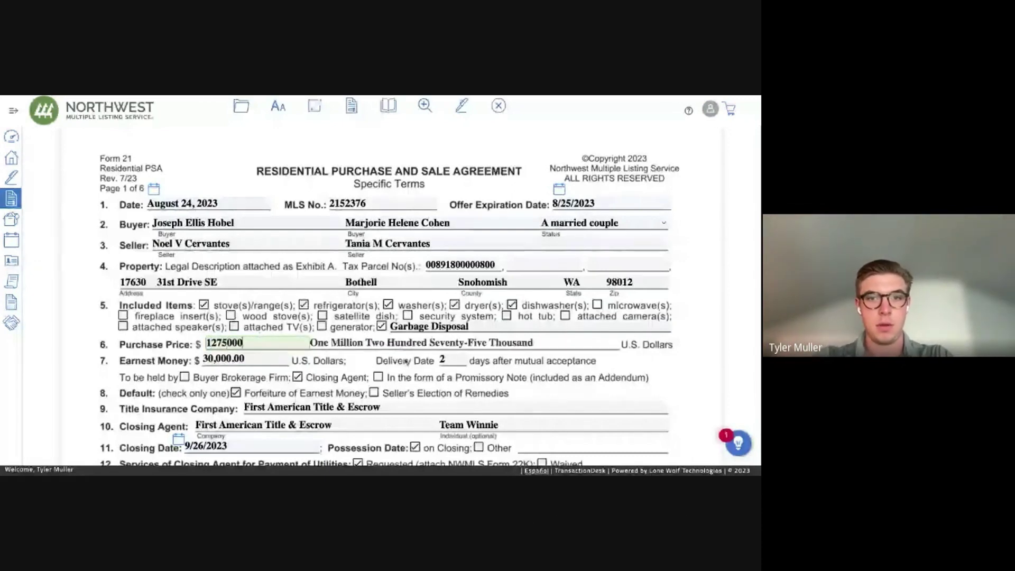
left_click(628, 131)
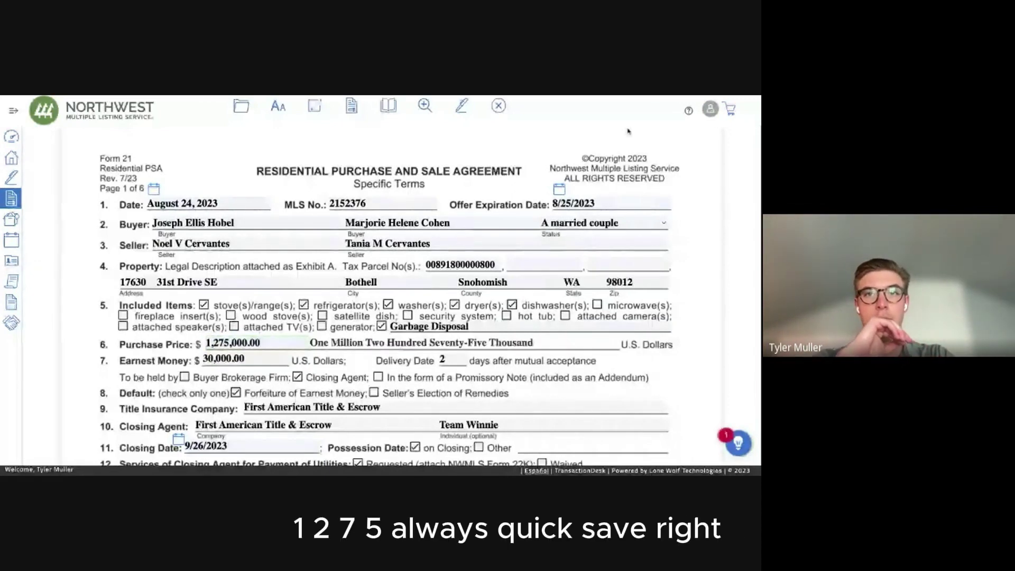
left_click(497, 111)
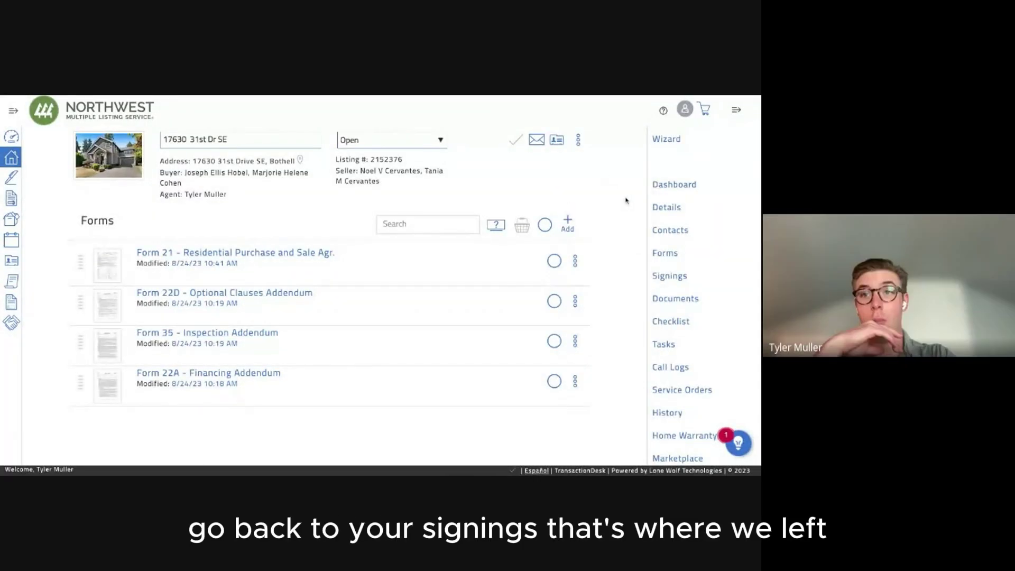
left_click(664, 276)
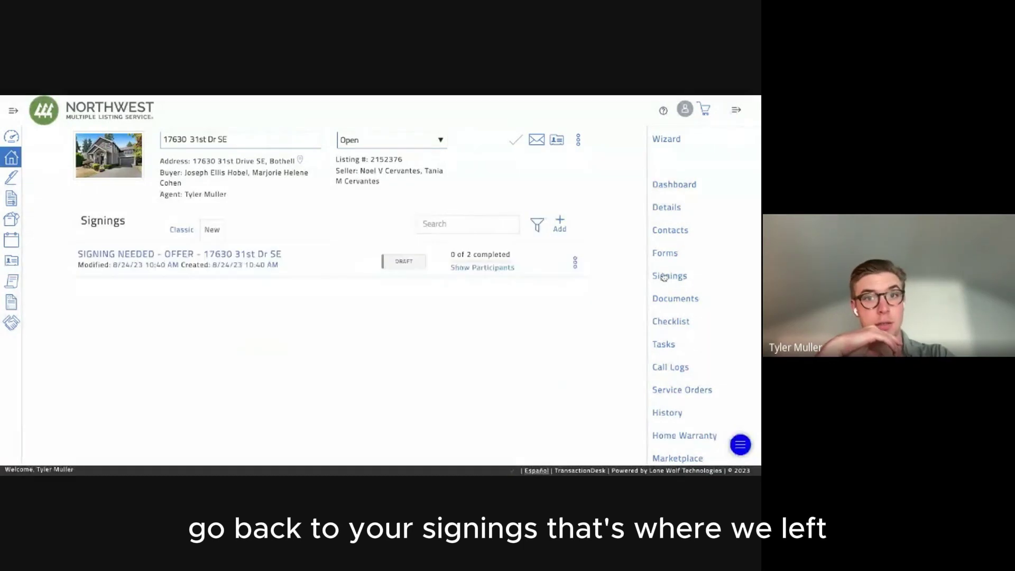
Reopen the draft offer signing and show its documents and forms panel.
left_click(242, 255)
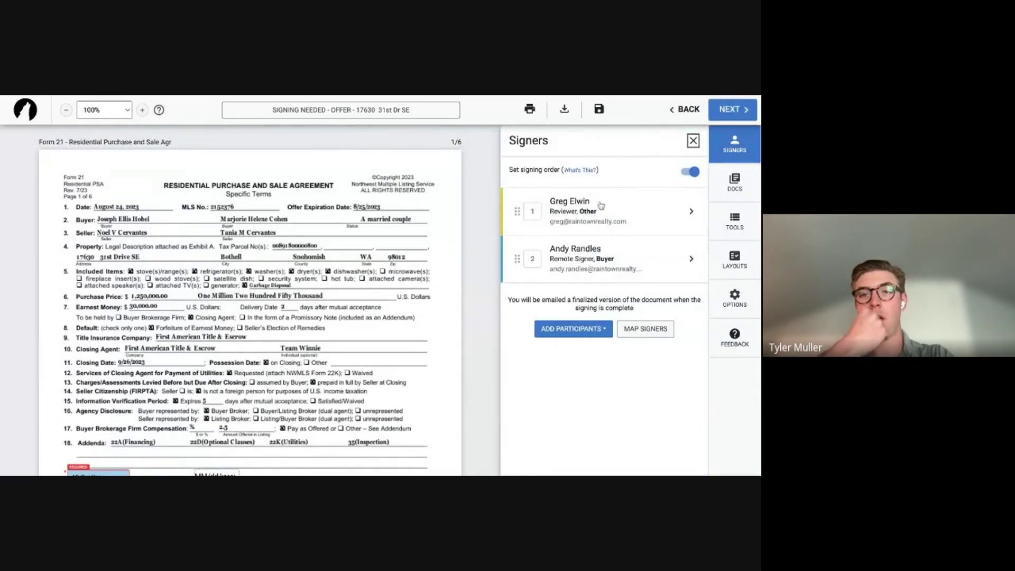
left_click(734, 182)
left_click(731, 220)
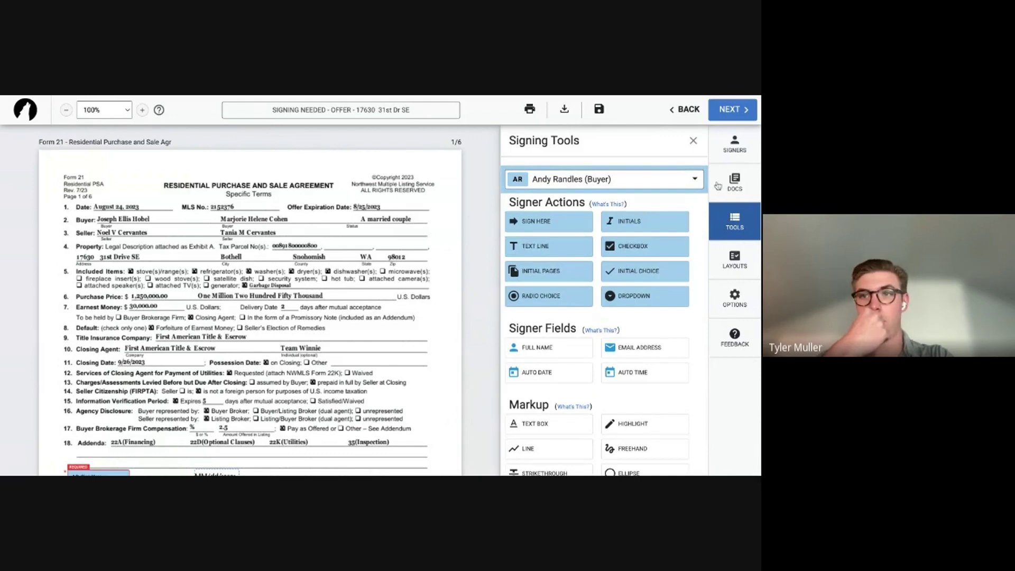
left_click(734, 183)
Remove the outdated Form 21, re-add the updated version, and move it to position 1.
left_click(651, 177)
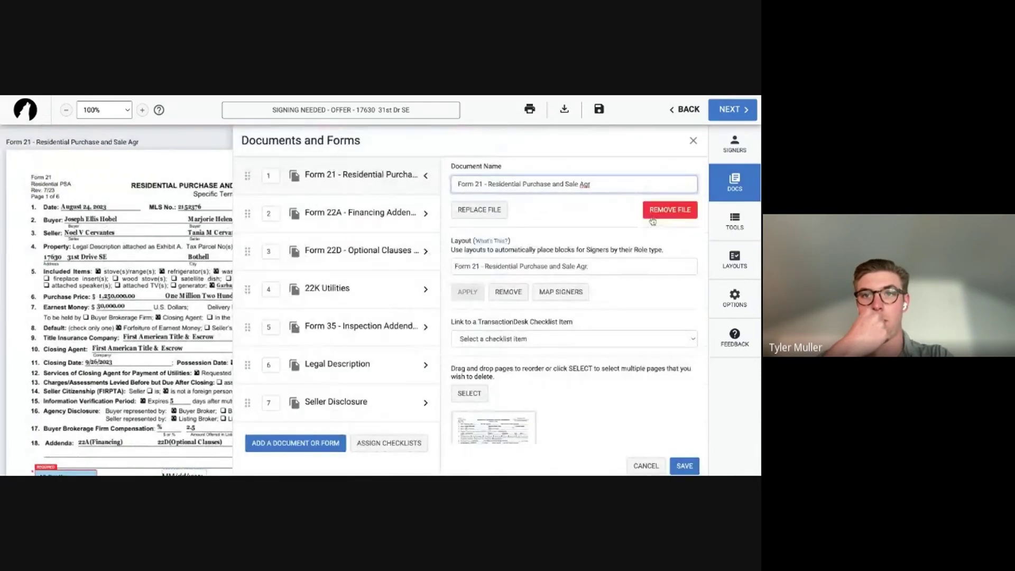
left_click(669, 210)
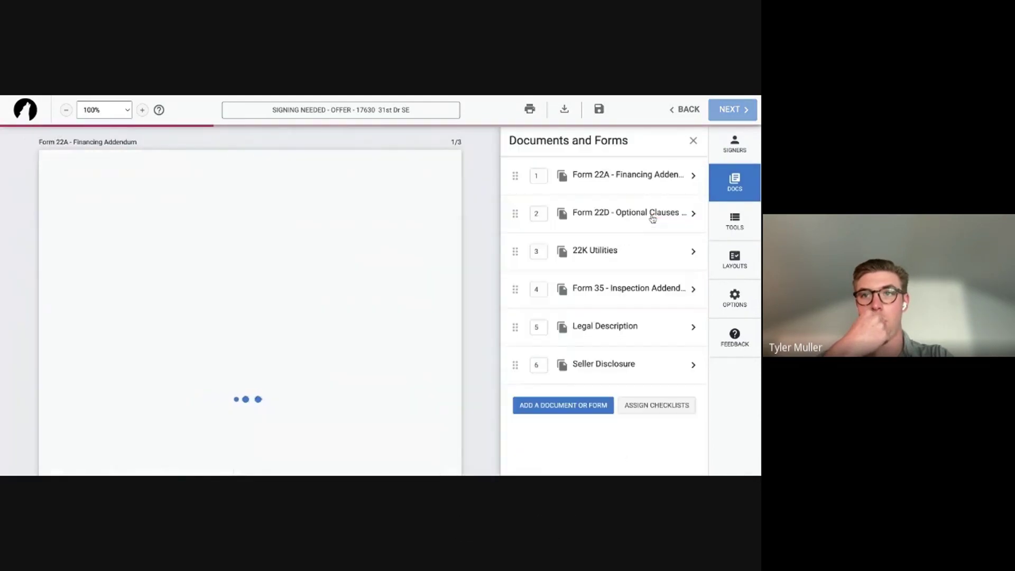
left_click(587, 405)
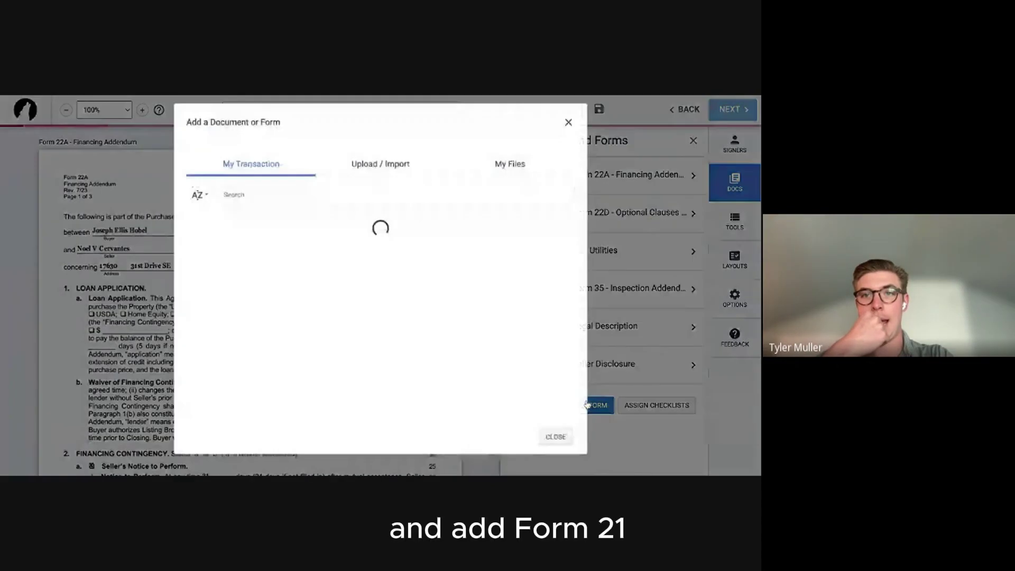
left_click(545, 233)
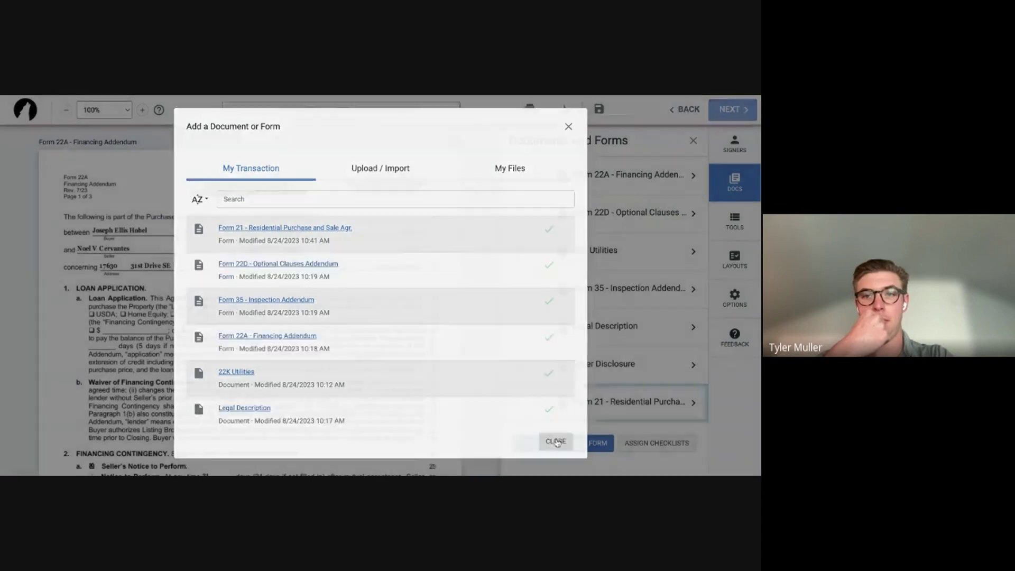
left_click(555, 443)
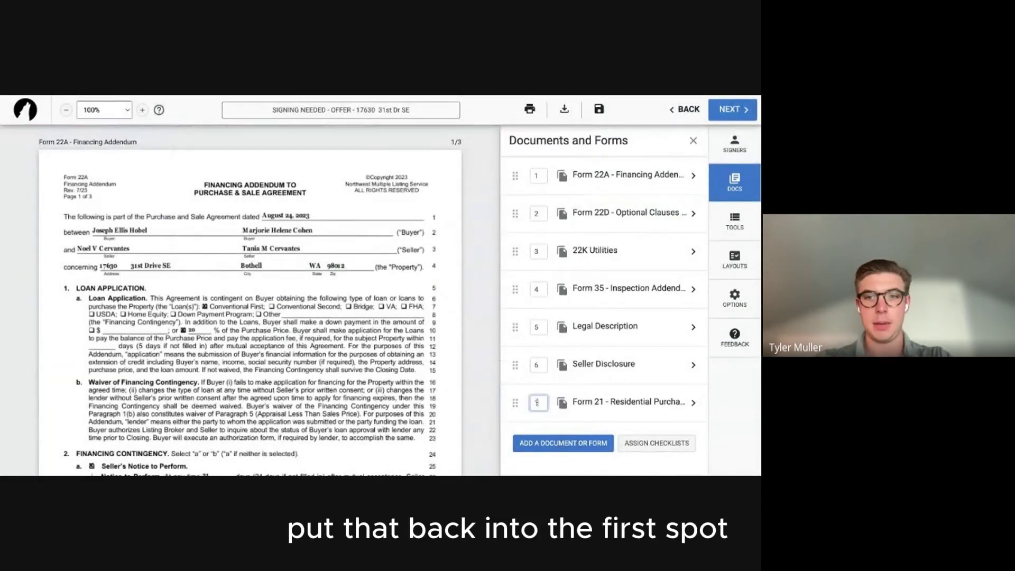
key("Return")
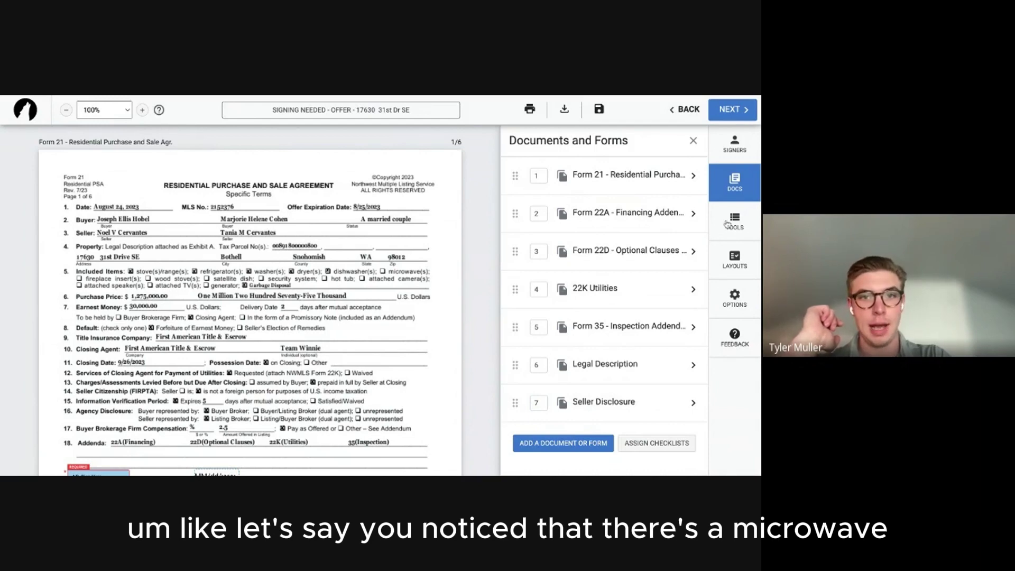
Place a bold X text box with transparent background on item 5's microwave checkbox.
left_click(734, 144)
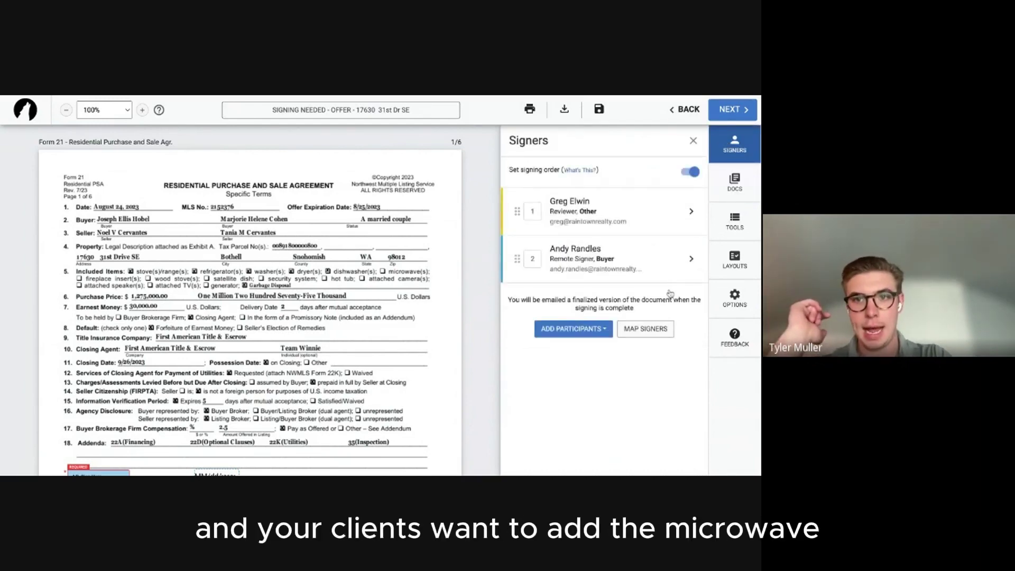
left_click(734, 182)
left_click(734, 221)
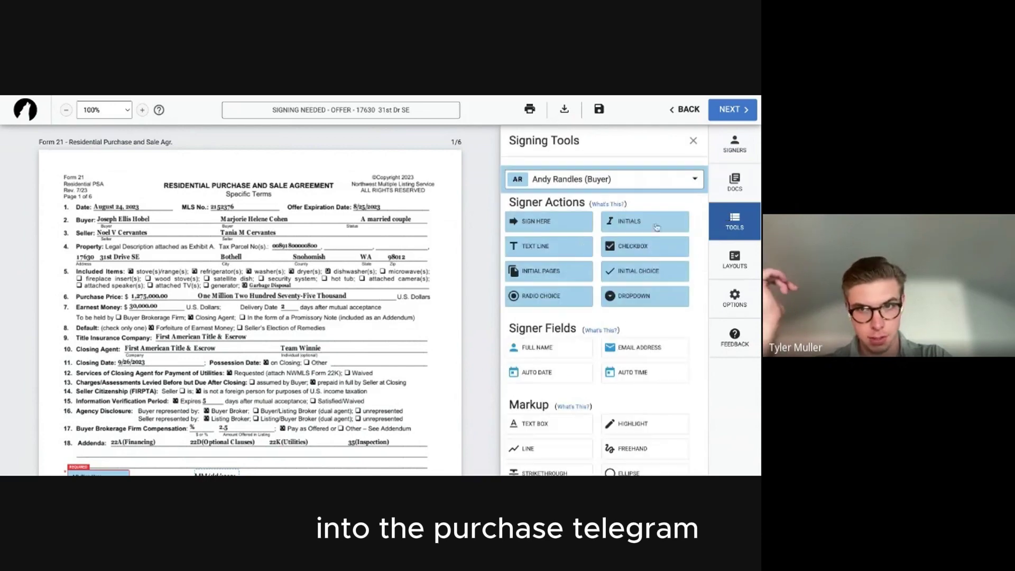
left_click(544, 420)
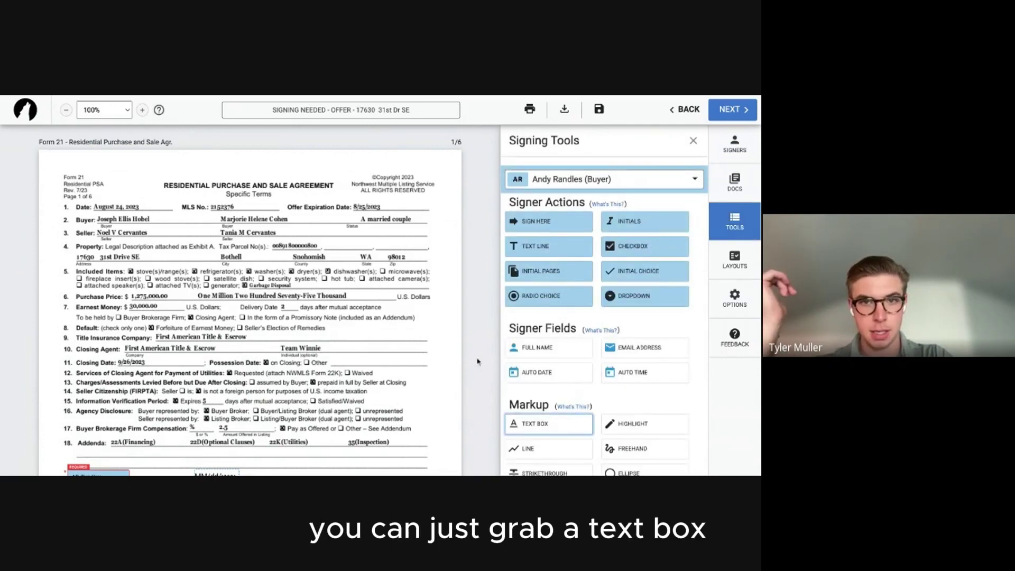
left_click(384, 283)
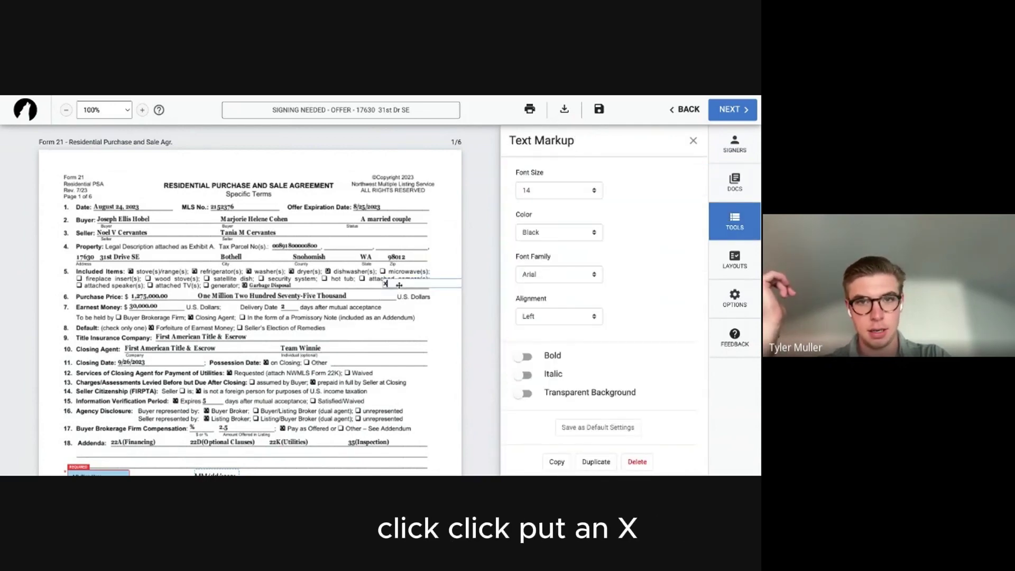
left_click(523, 356)
left_click(523, 393)
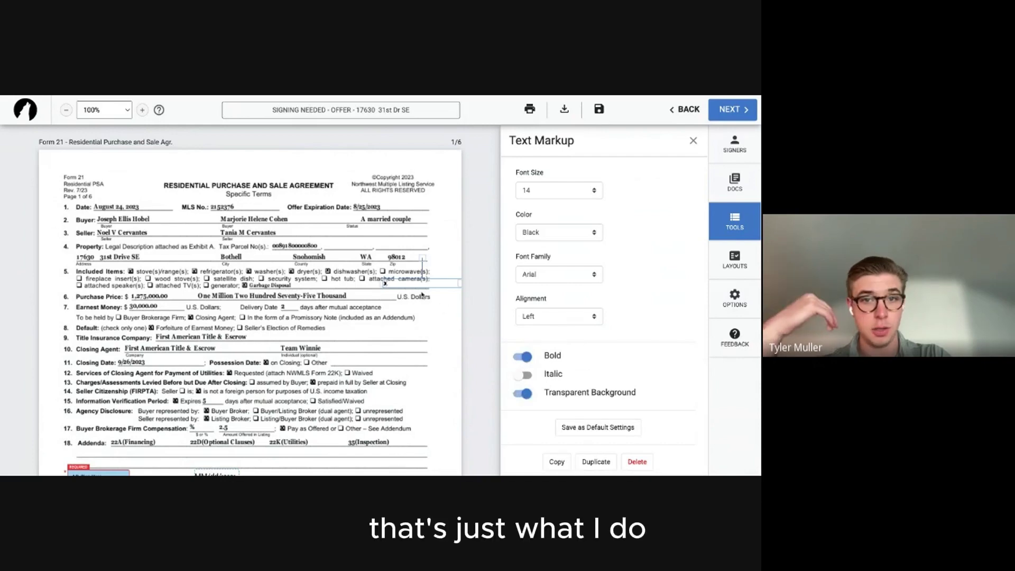
left_click_drag(412, 283, 410, 271)
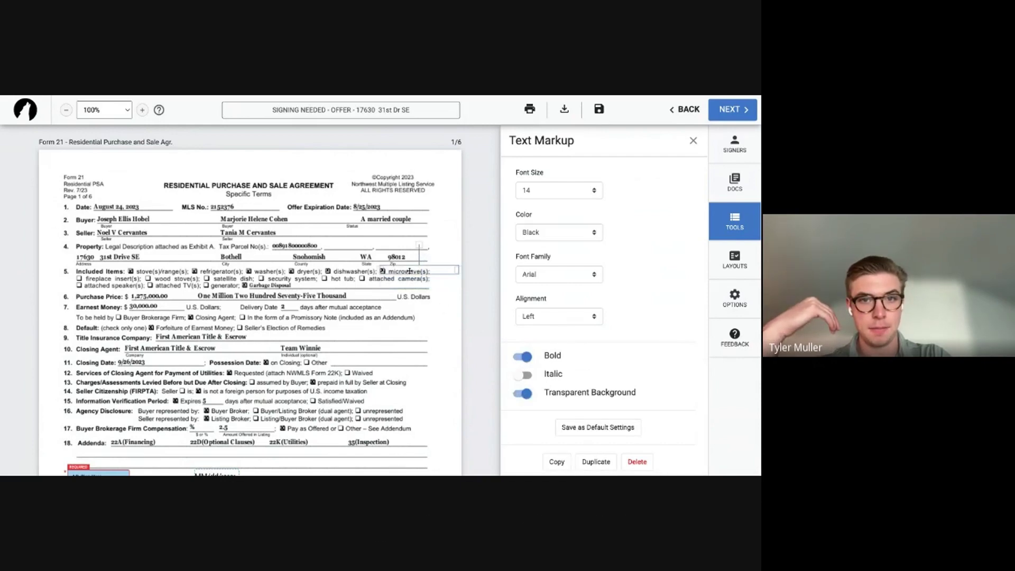
left_click(407, 329)
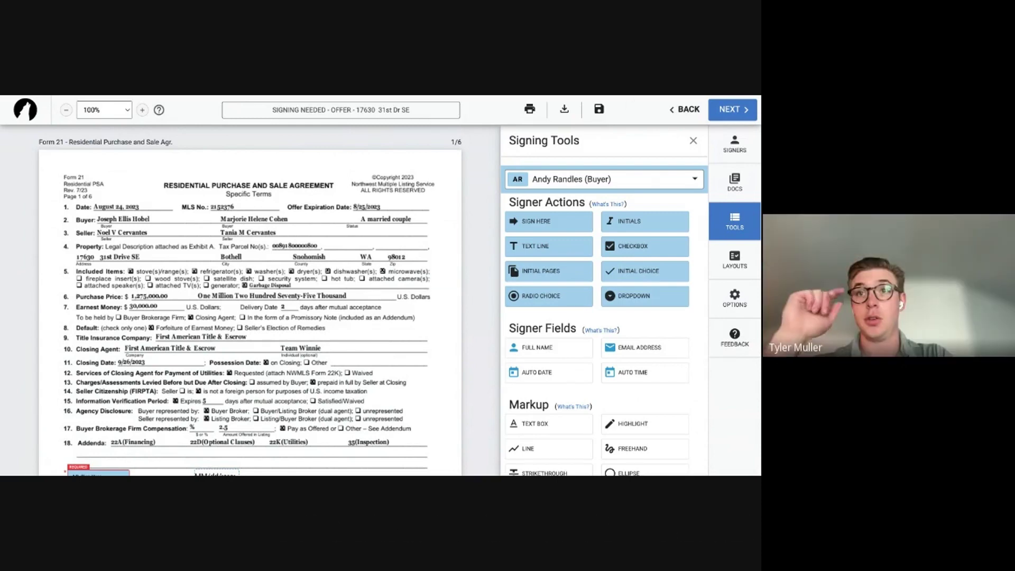
Place a buyer checkbox field after hot tub and review the signer list.
left_click(628, 243)
left_click(359, 278)
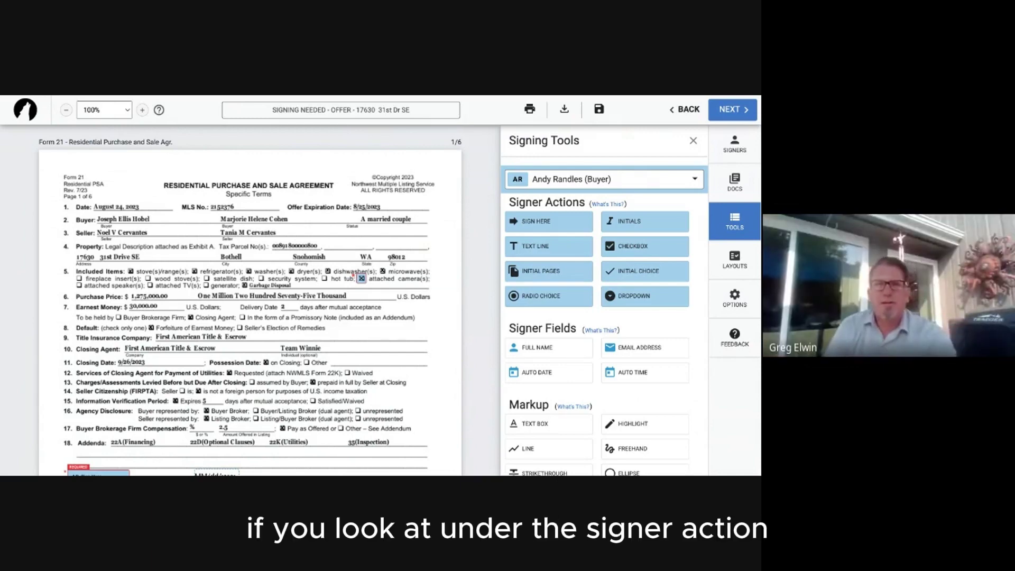
scroll(629, 286, "down", 1)
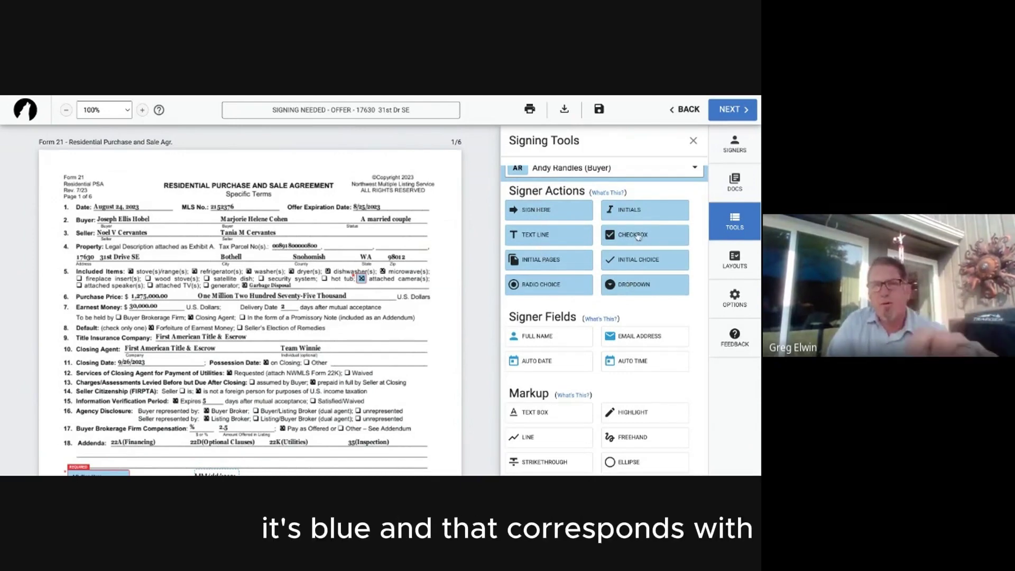
left_click(607, 178)
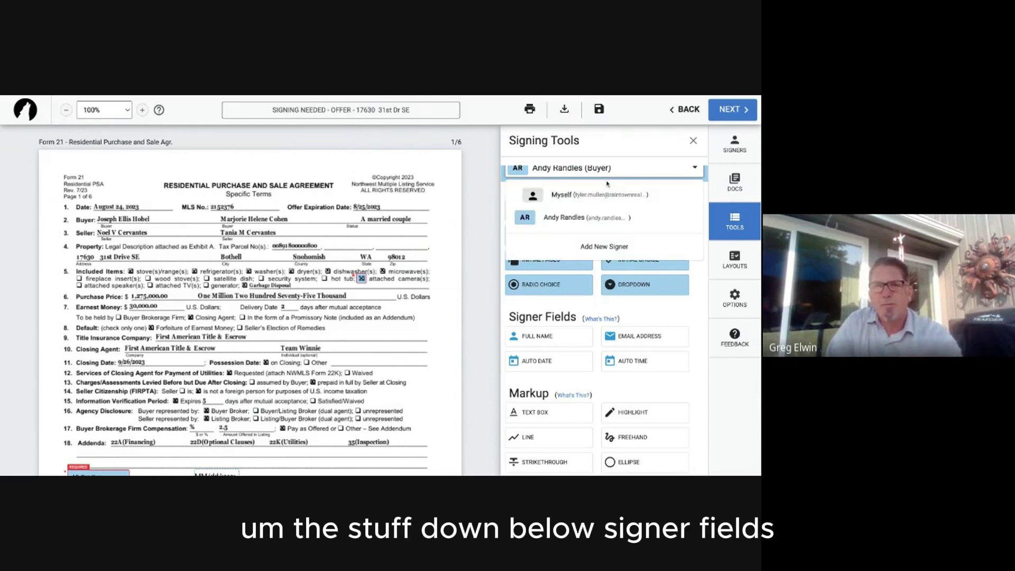
left_click(613, 313)
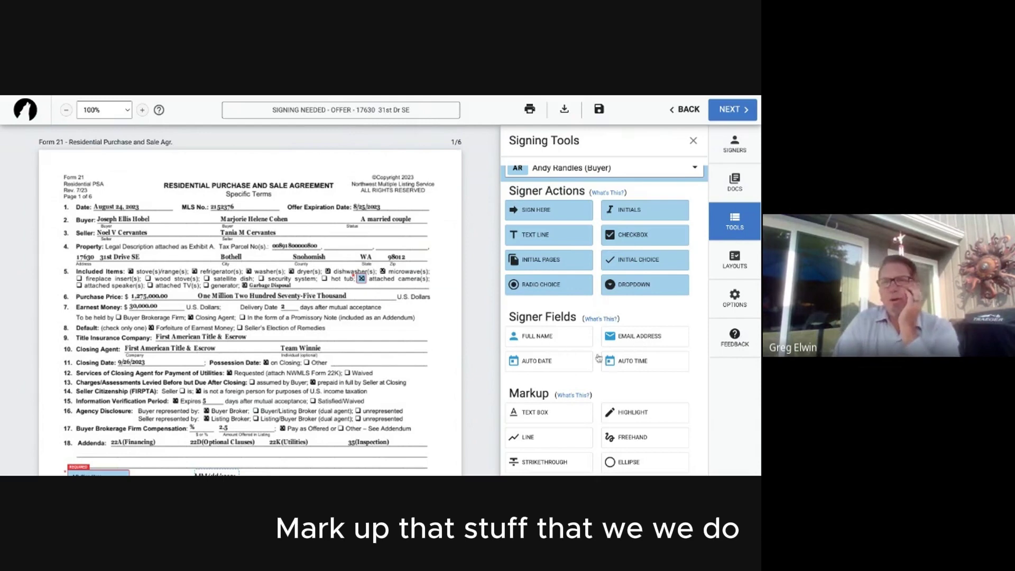
Add buyer Full Name and Email fields plus an Auto Date field, then delete the date.
left_click_drag(563, 338, 365, 325)
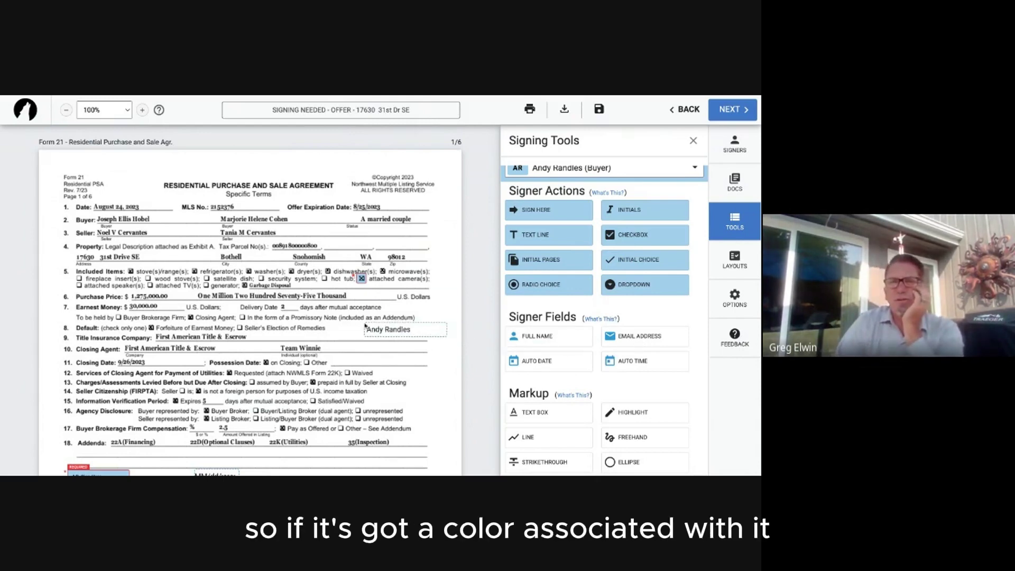
left_click_drag(638, 334, 297, 341)
left_click_drag(535, 364, 384, 366)
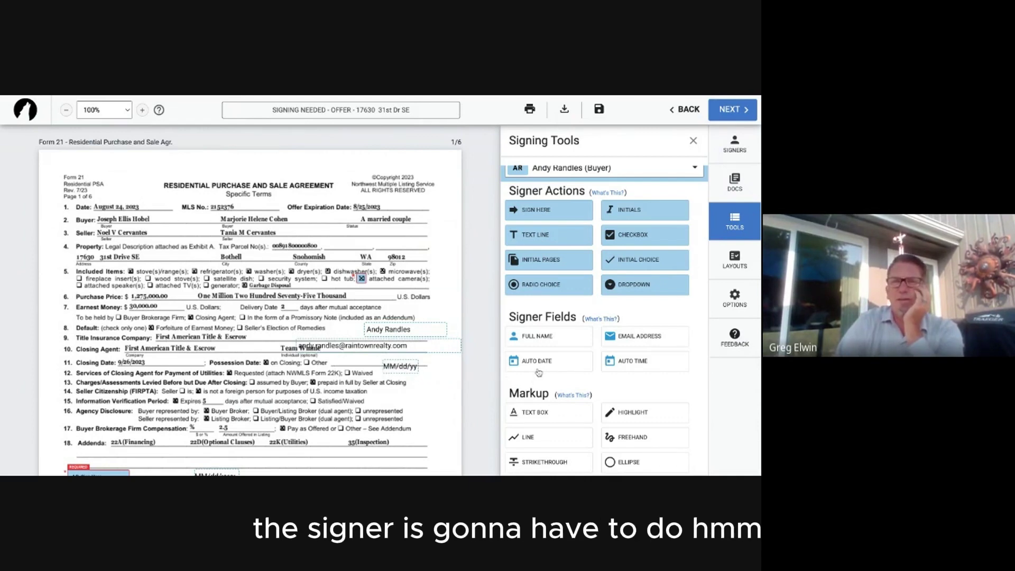
left_click(389, 327)
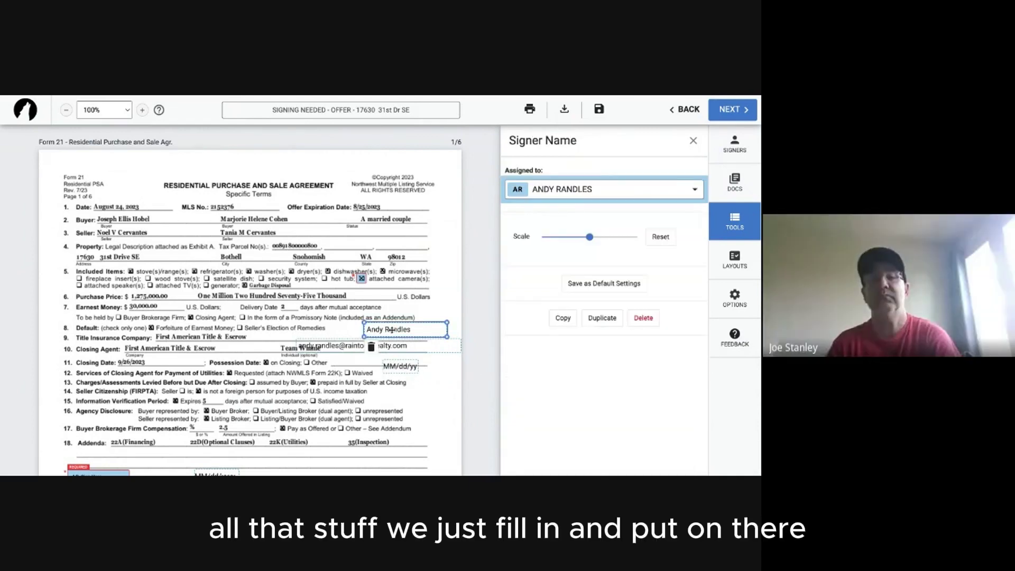
left_click(370, 357)
left_click(397, 370)
key("Delete")
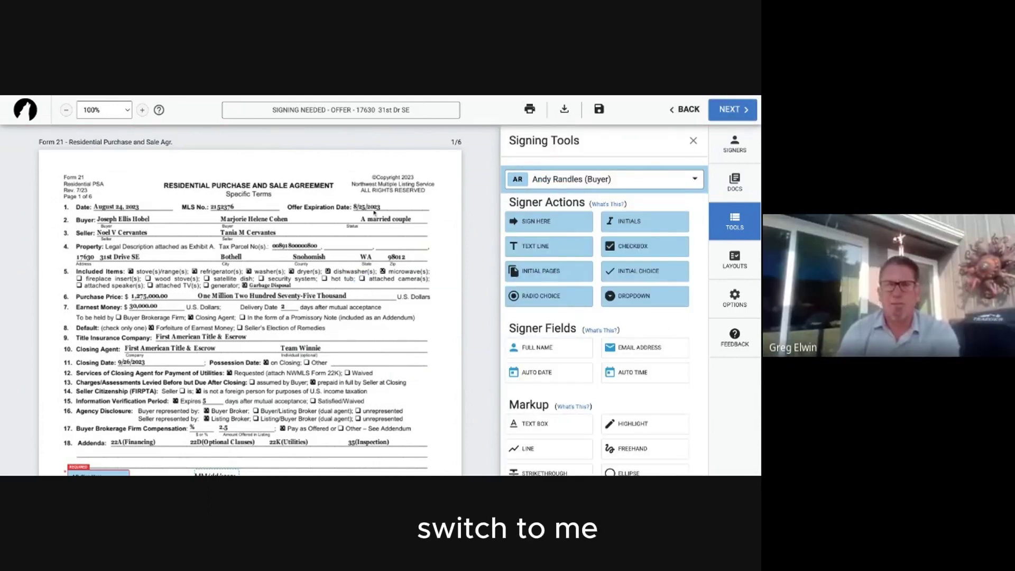
Switch the signer to Myself, then exit the signing editor without saving.
left_click(606, 179)
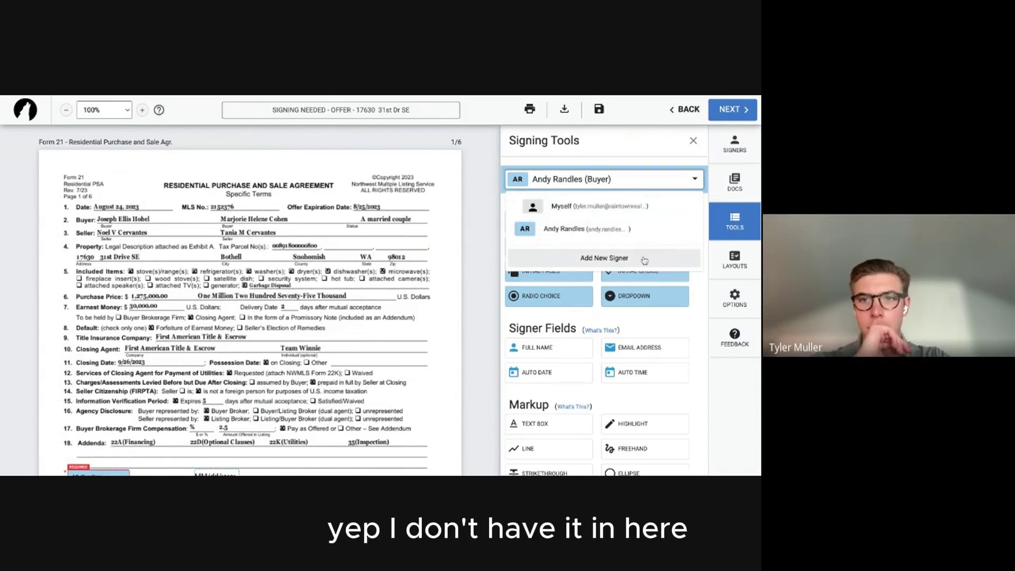
left_click(583, 206)
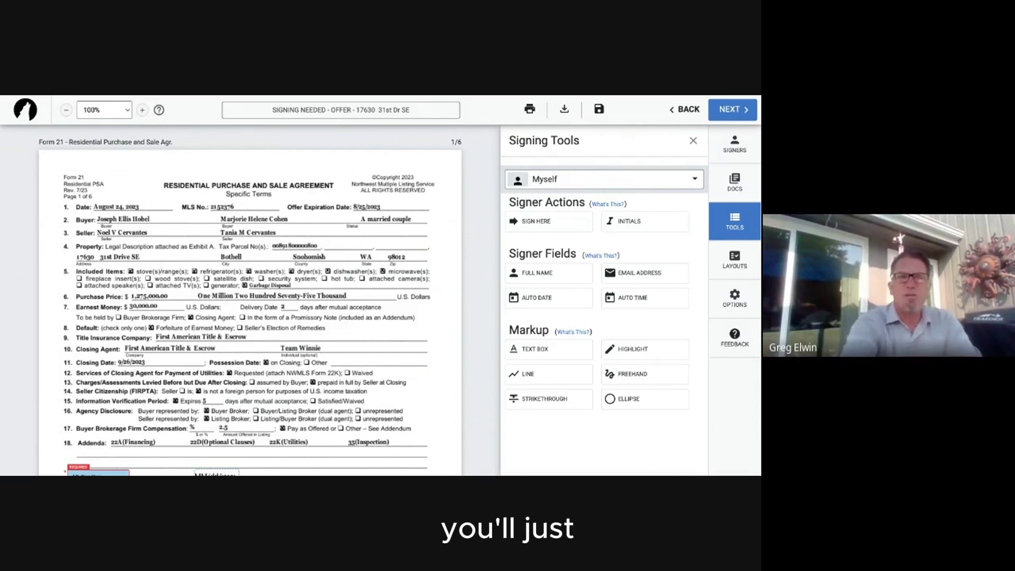
left_click(675, 112)
left_click(677, 154)
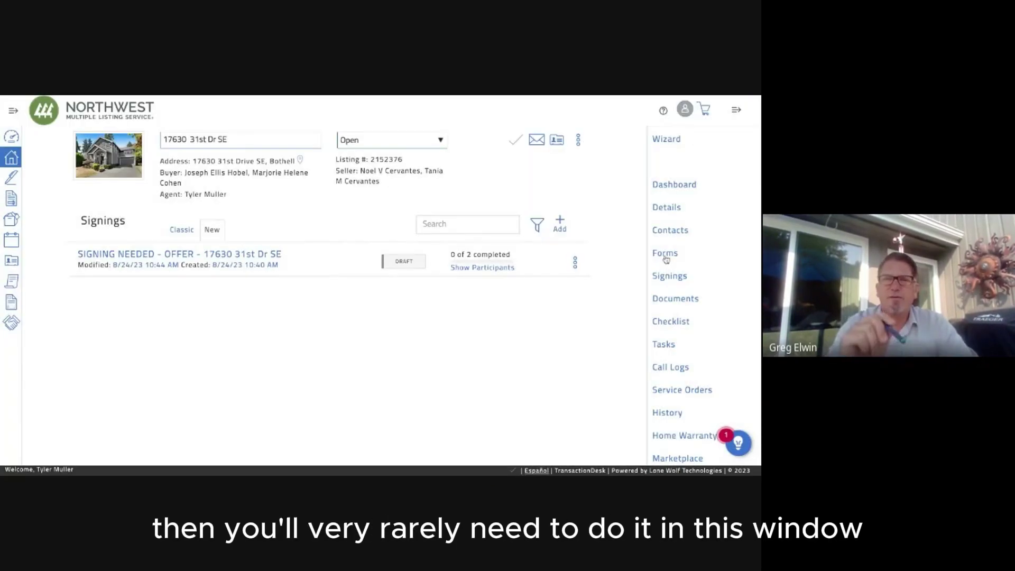
In Form 21, check microwave, attached camera, hot tub and security system, then close it.
left_click(665, 254)
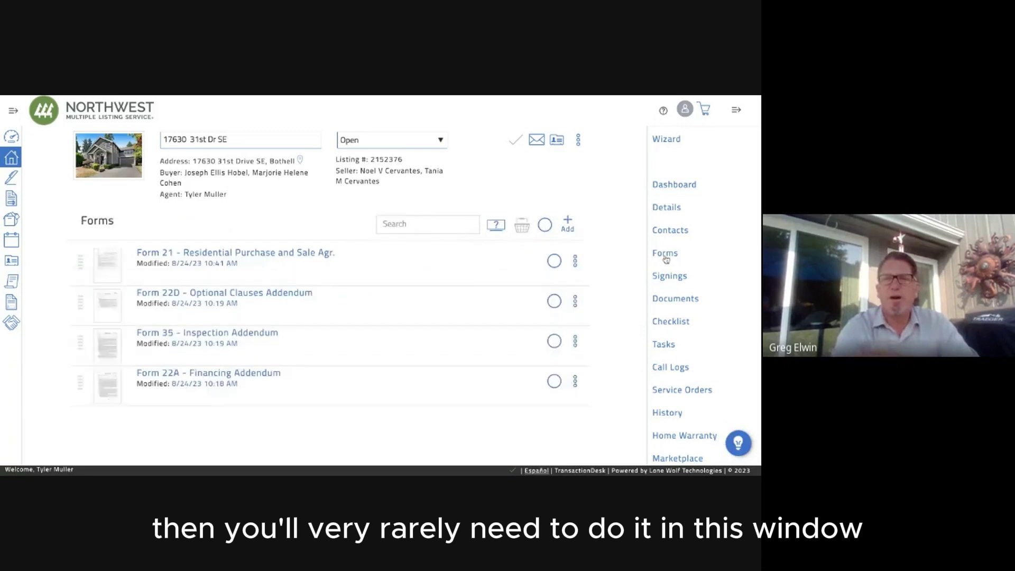
left_click(235, 254)
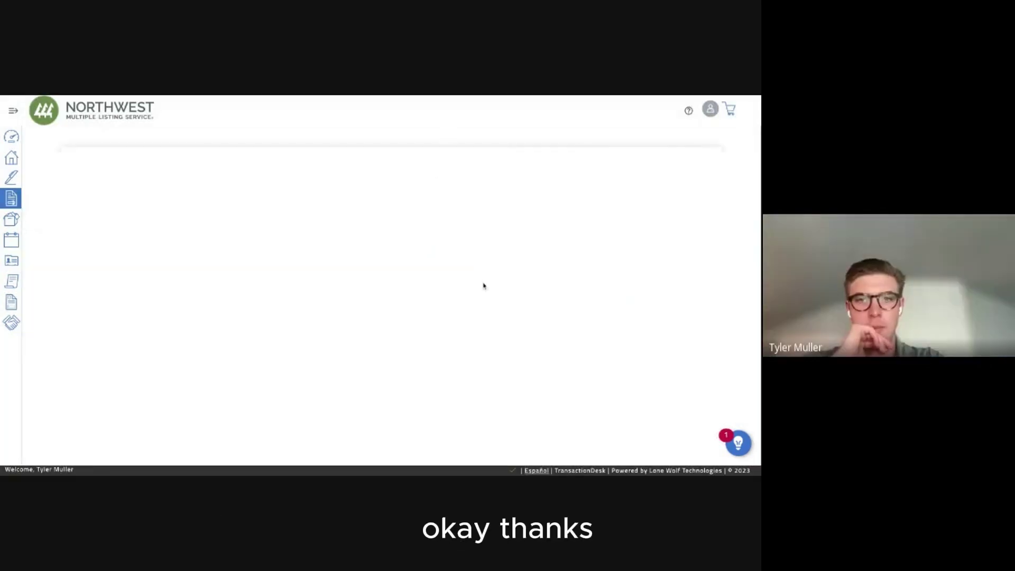
scroll(485, 288, "down", 1)
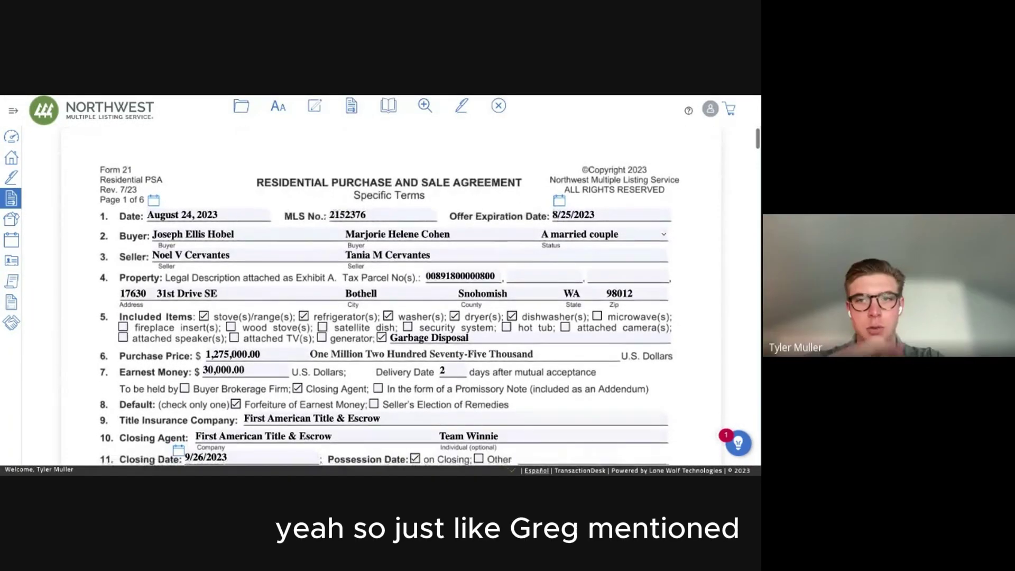
left_click(597, 311)
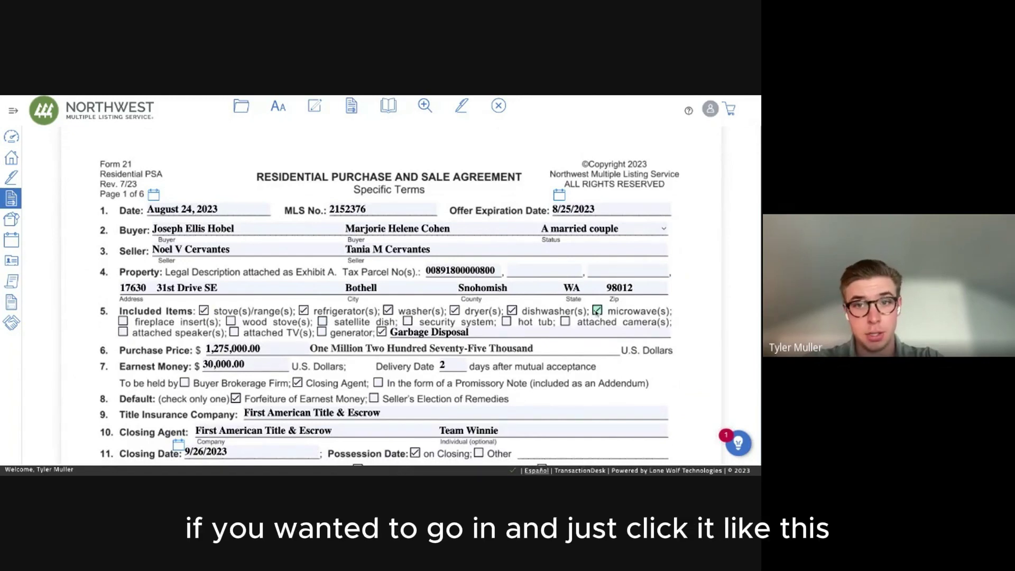
left_click(564, 321)
left_click(506, 322)
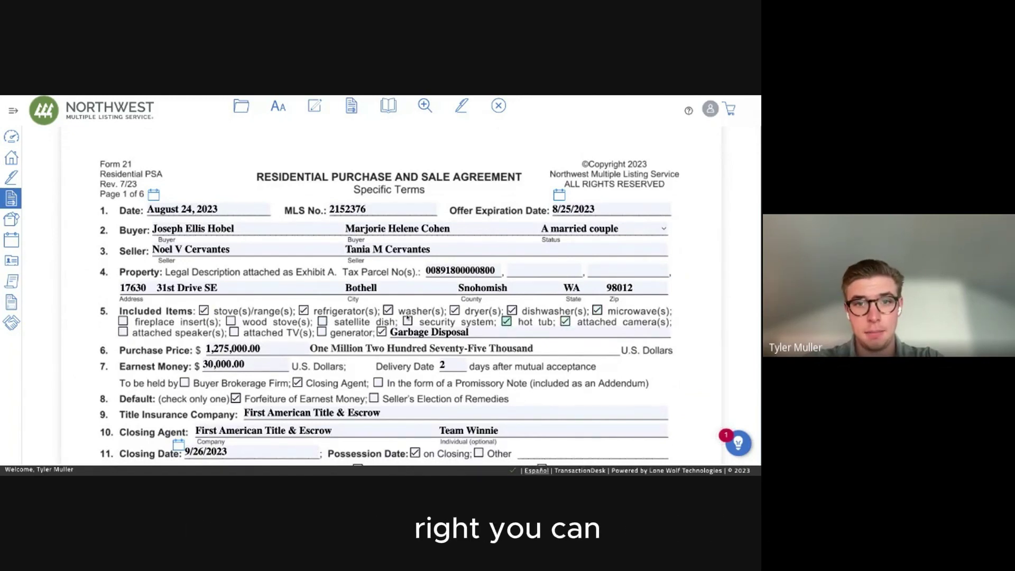
left_click(408, 320)
left_click(498, 106)
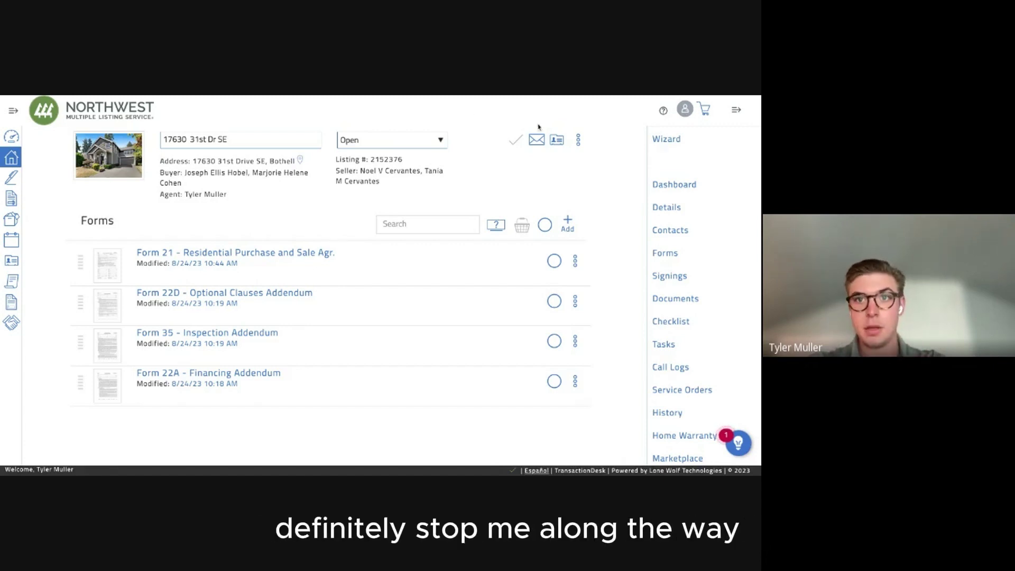
left_click(578, 140)
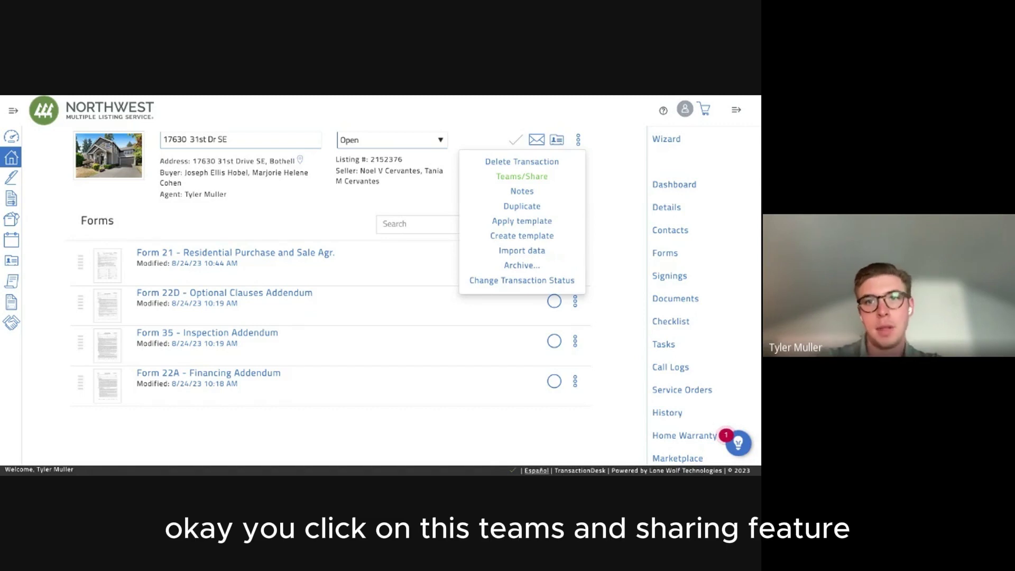
left_click(521, 176)
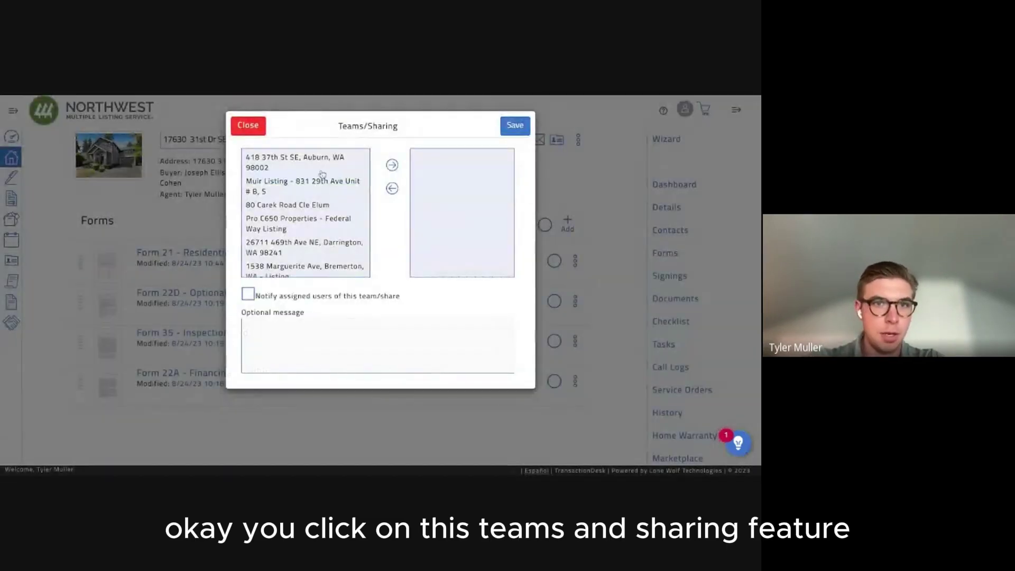
scroll(322, 175, "down", 3)
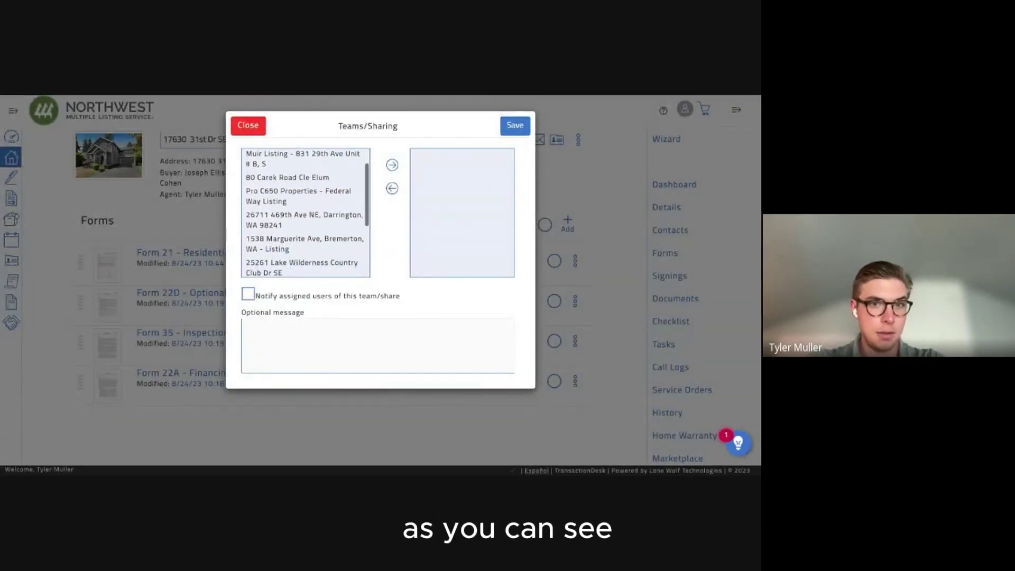
scroll(306, 212, "down", 2)
scroll(305, 213, "up", 4)
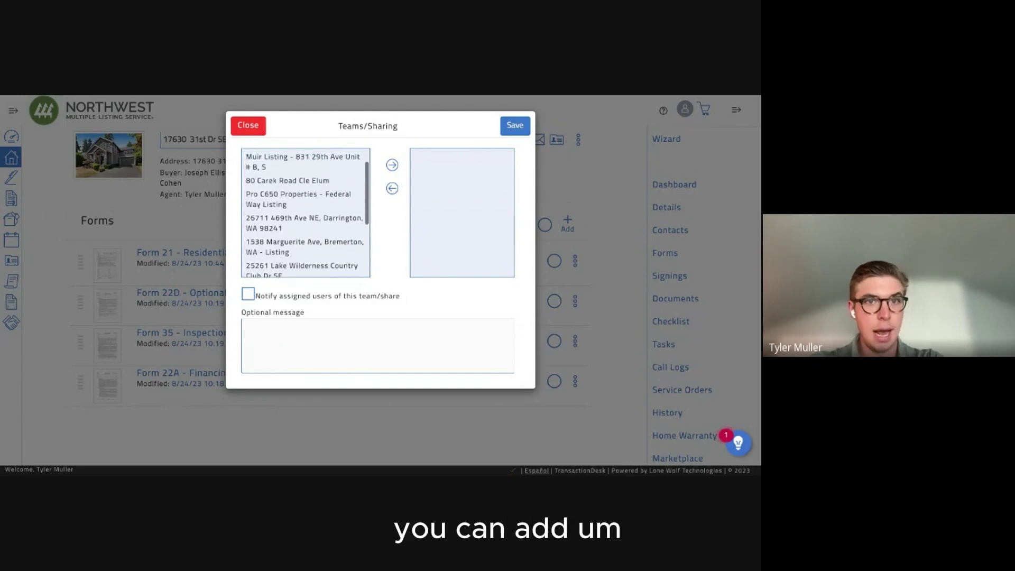
left_click(296, 199)
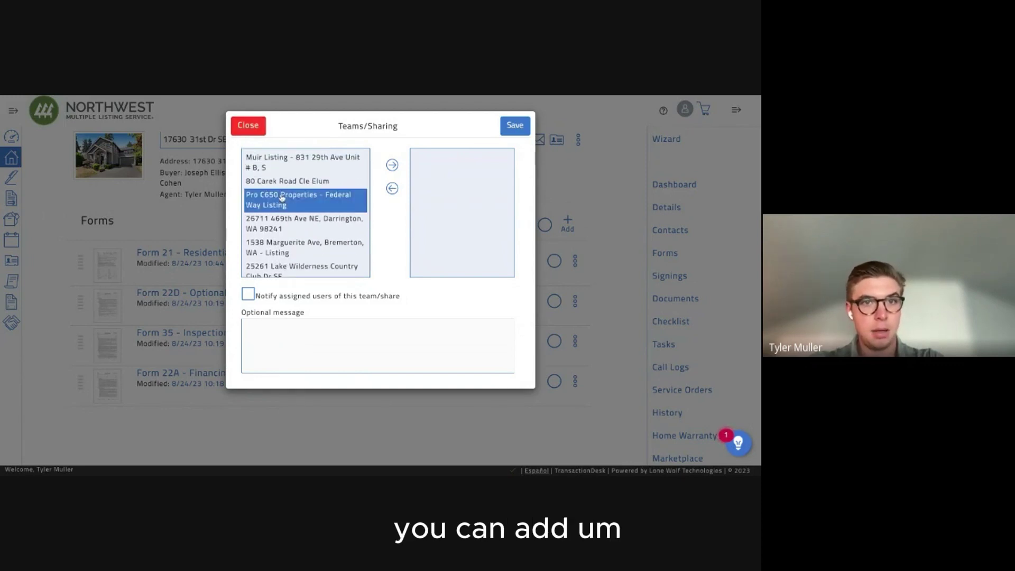
left_click(392, 166)
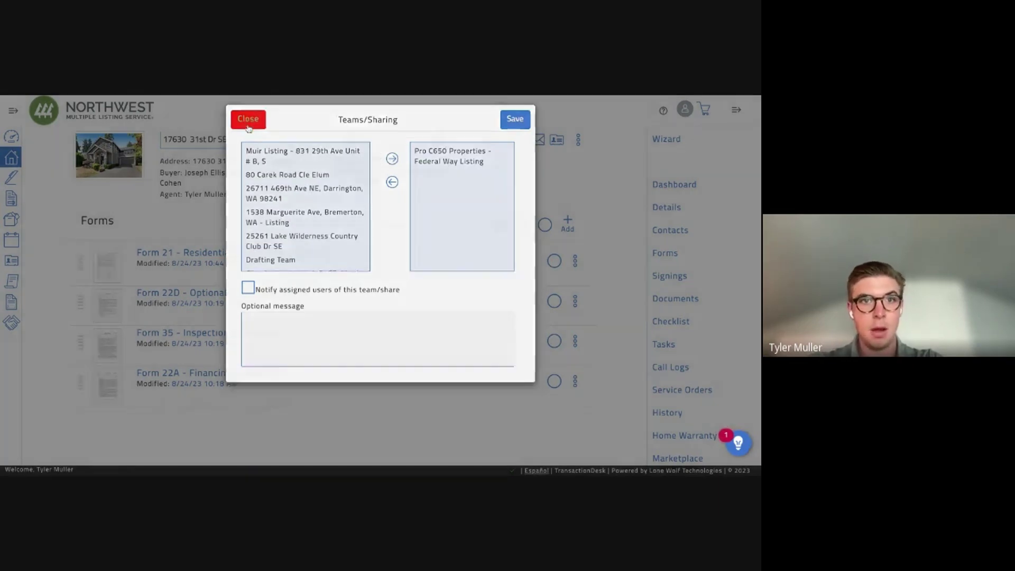
left_click(248, 127)
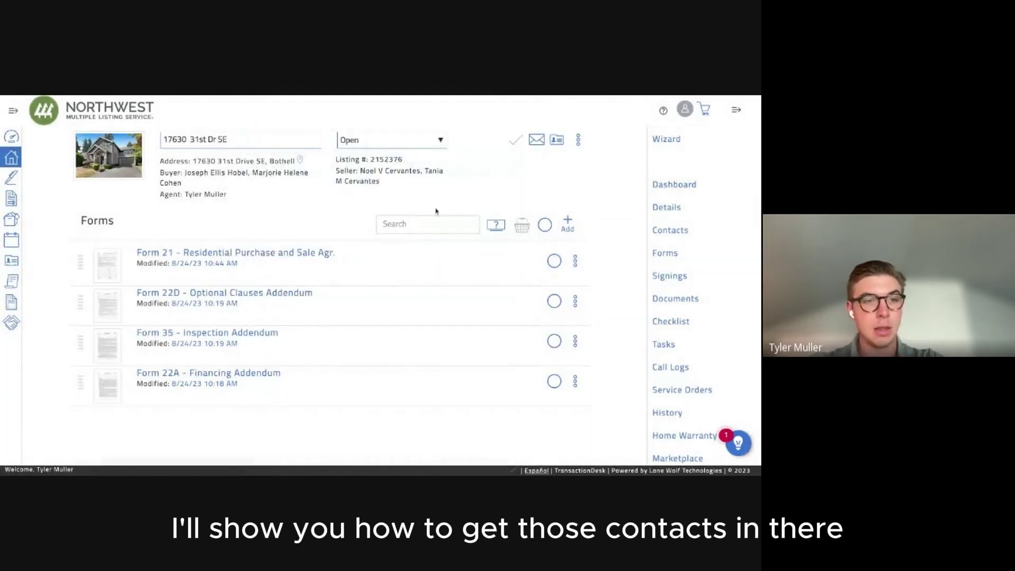
left_click(13, 110)
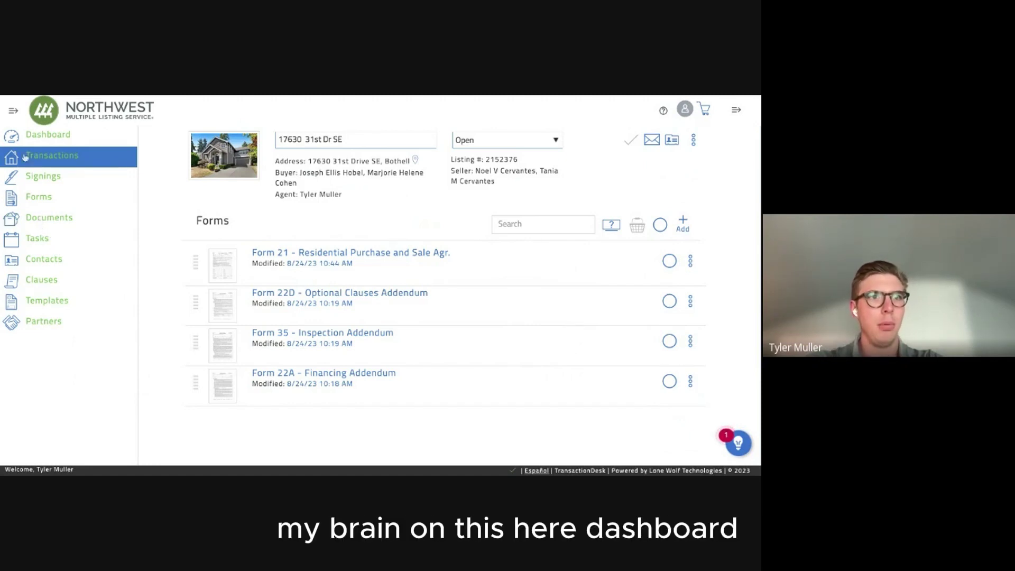
left_click(13, 136)
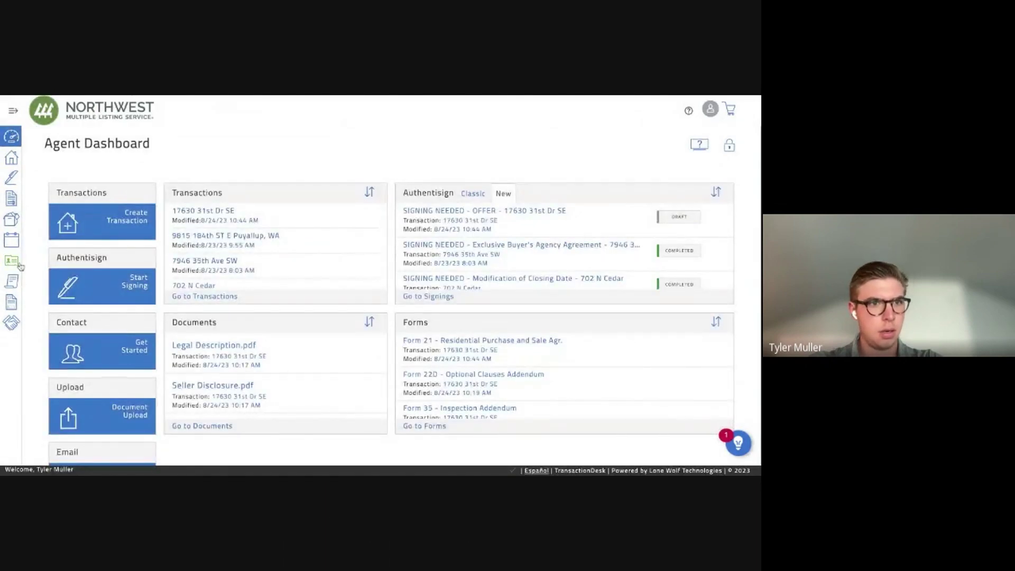
scroll(40, 295, "down", 1)
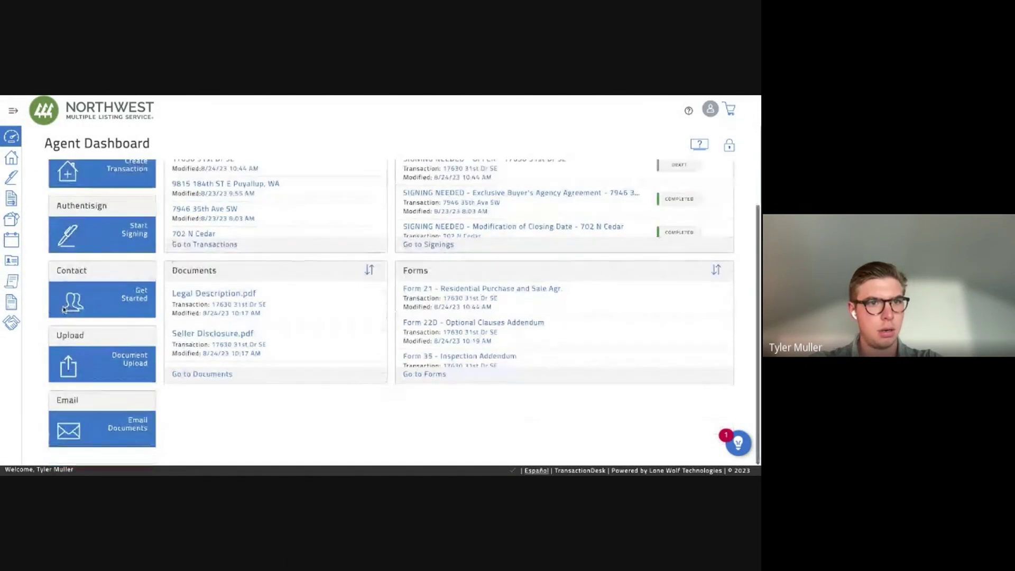
scroll(63, 309, "up", 1)
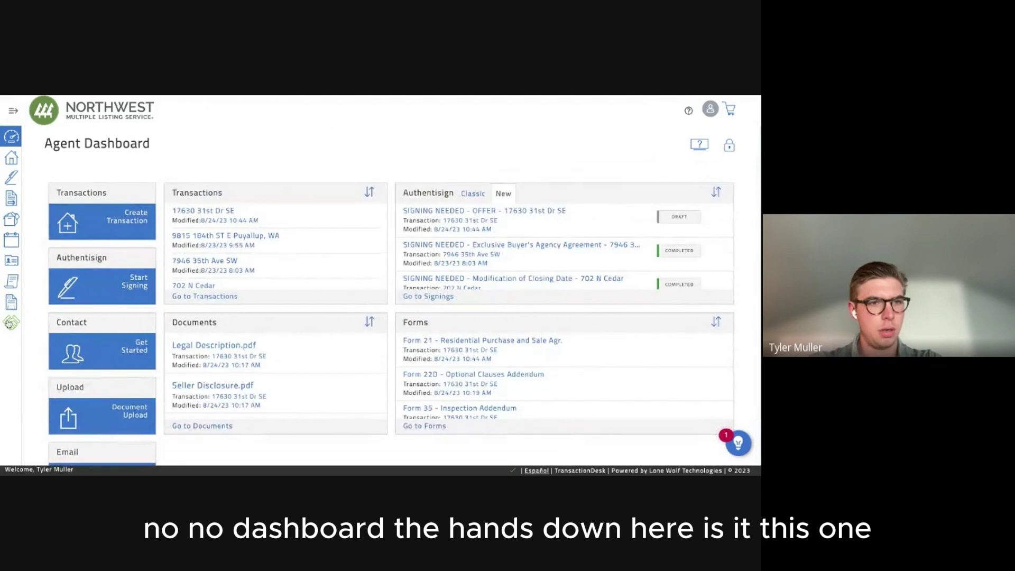
left_click(10, 323)
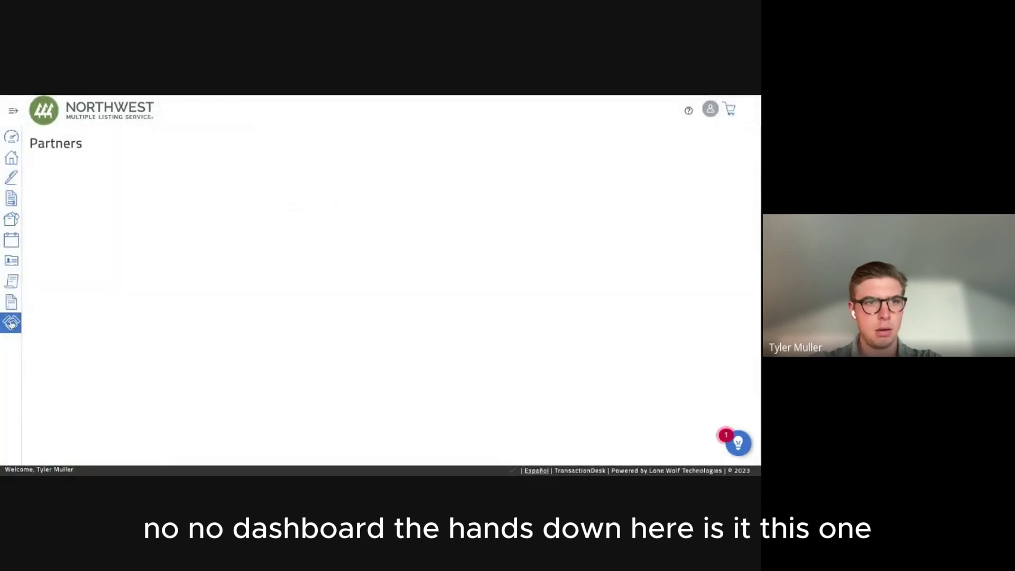
left_click(13, 307)
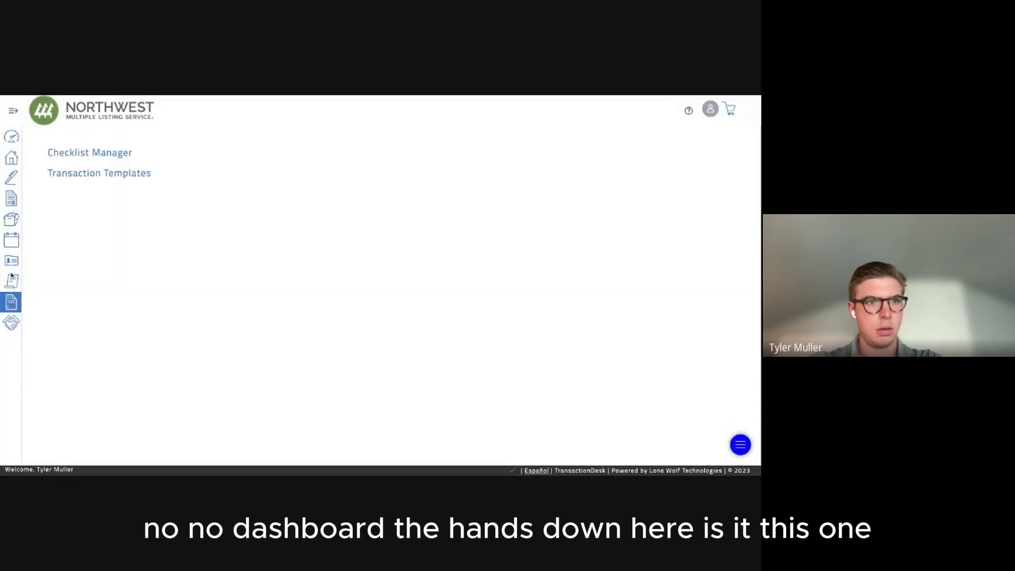
left_click(12, 281)
left_click(13, 264)
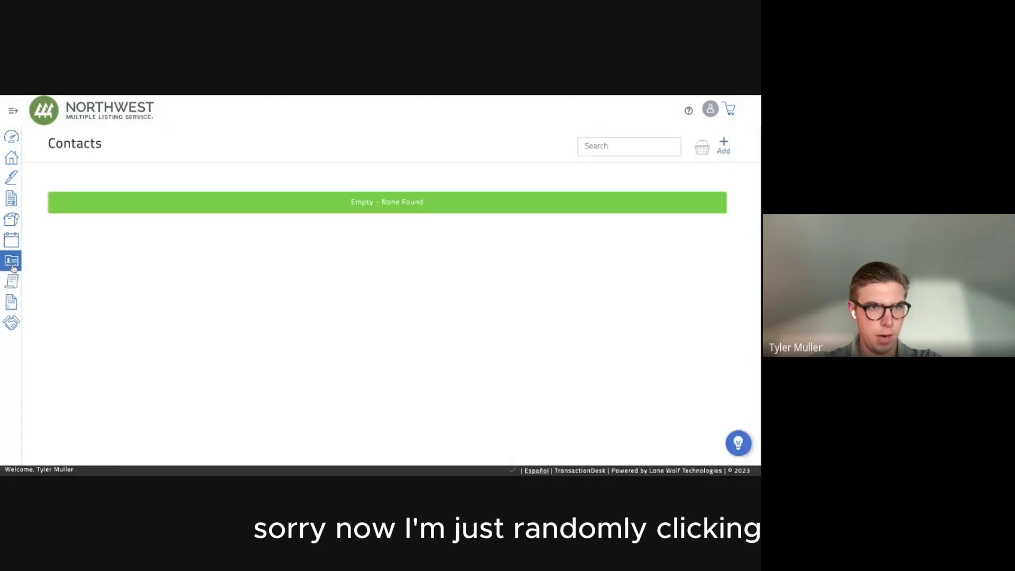
left_click(15, 246)
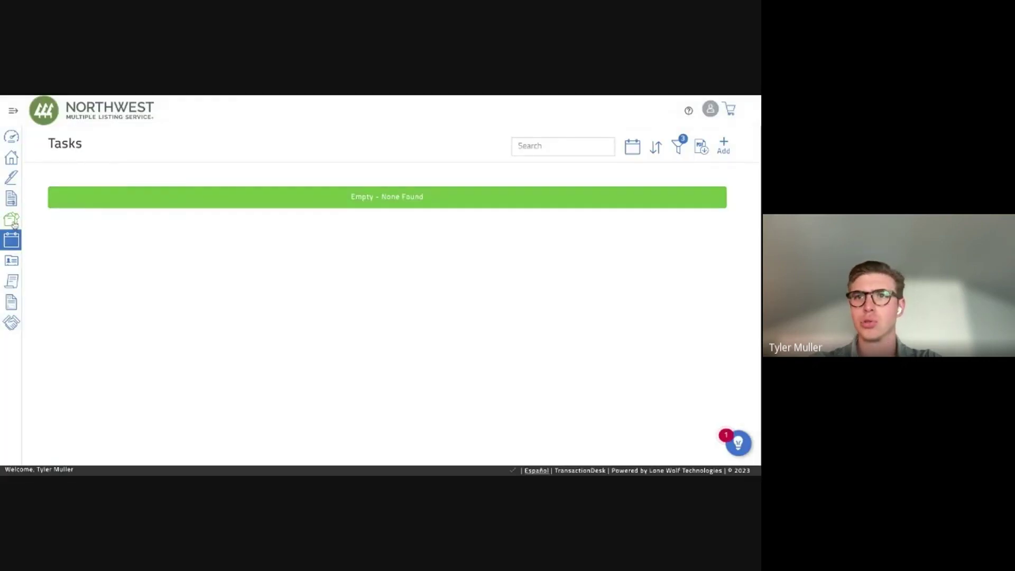
left_click(12, 158)
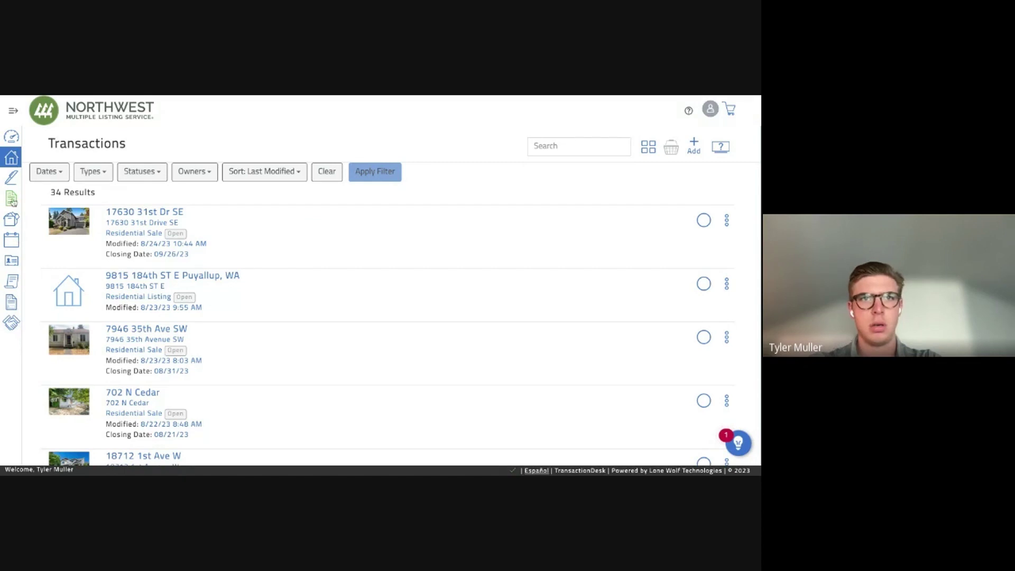
left_click(12, 323)
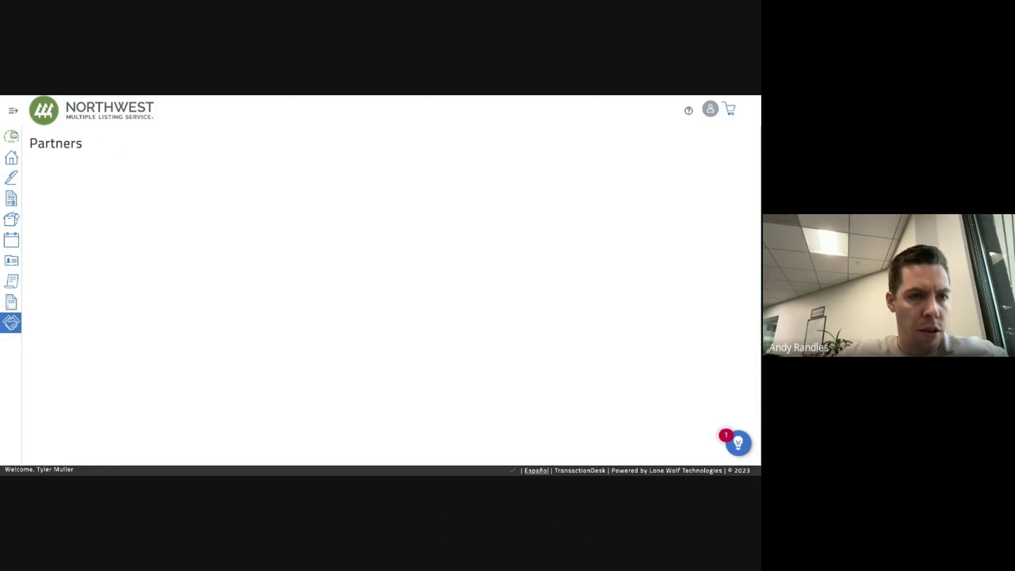
left_click(11, 137)
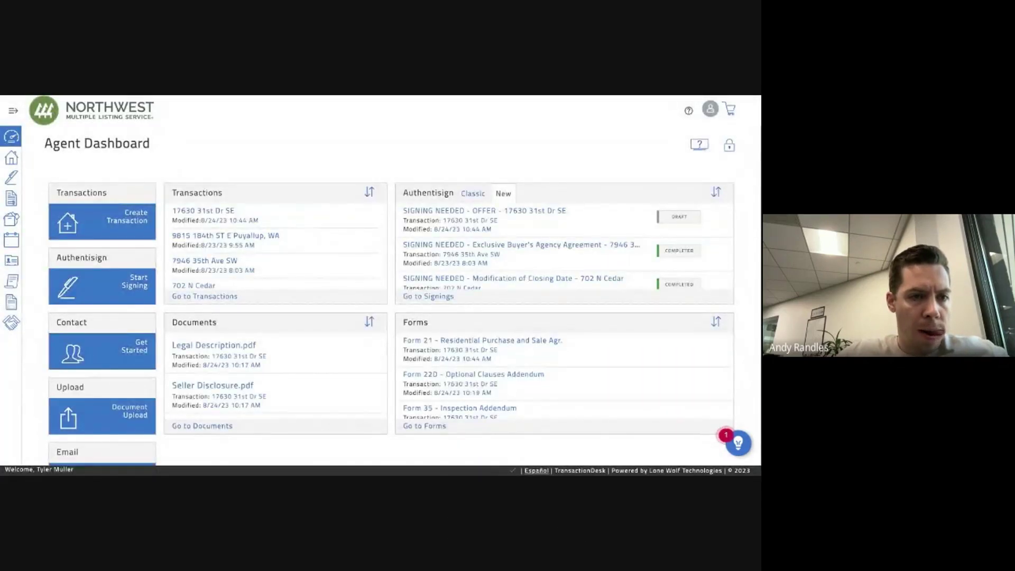
scroll(24, 154, "down", 1)
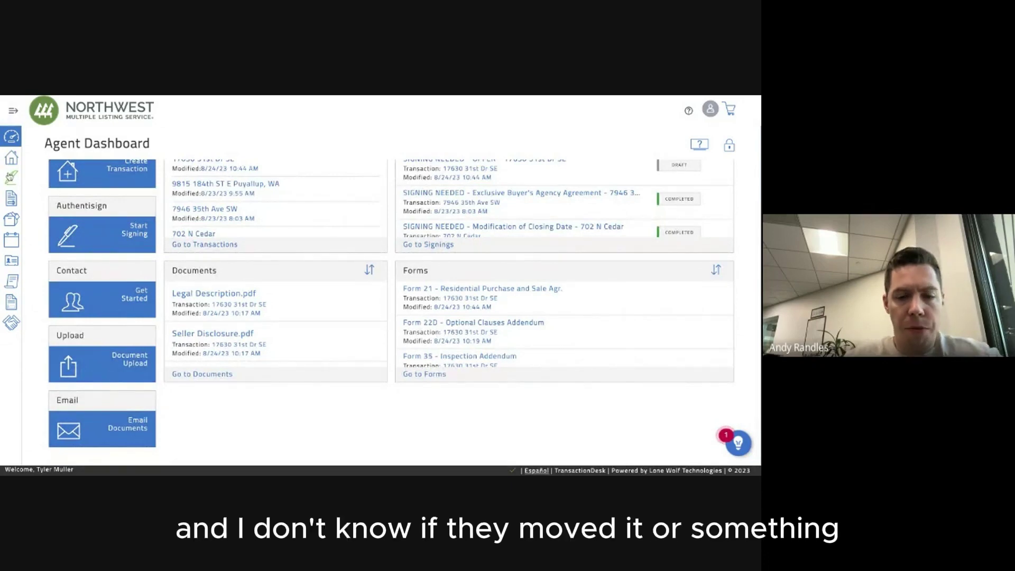
left_click(11, 158)
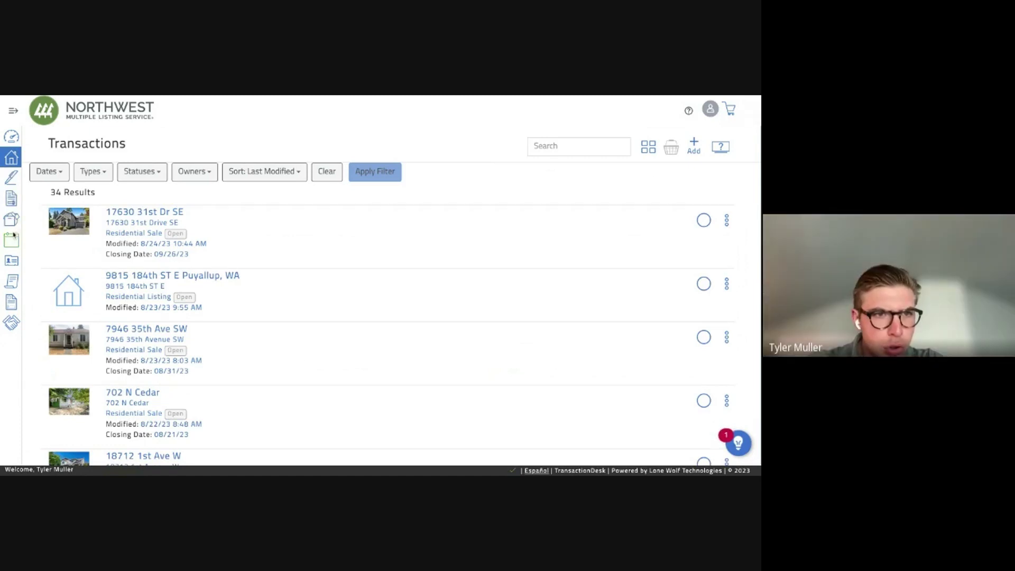
left_click(16, 309)
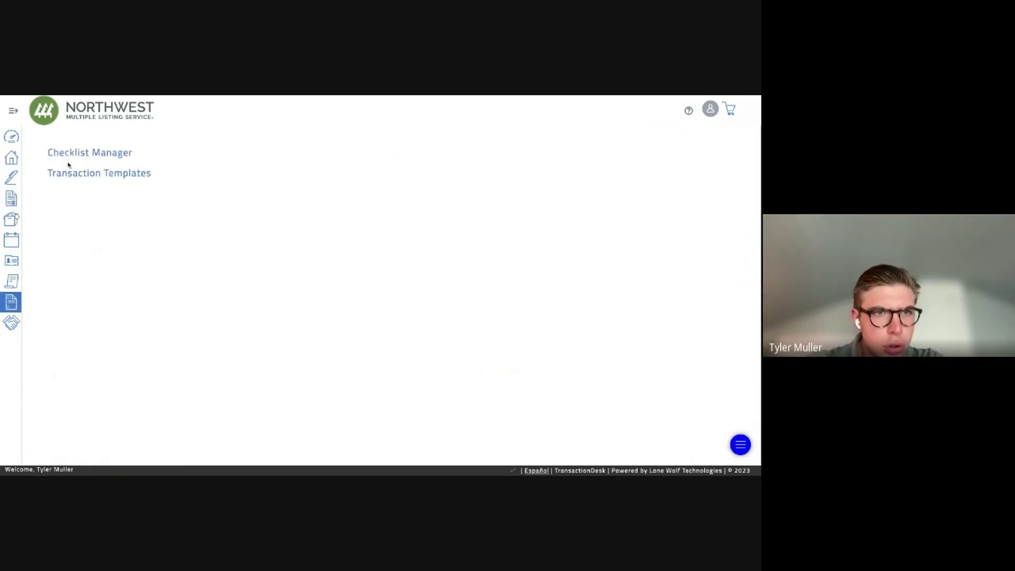
left_click(17, 117)
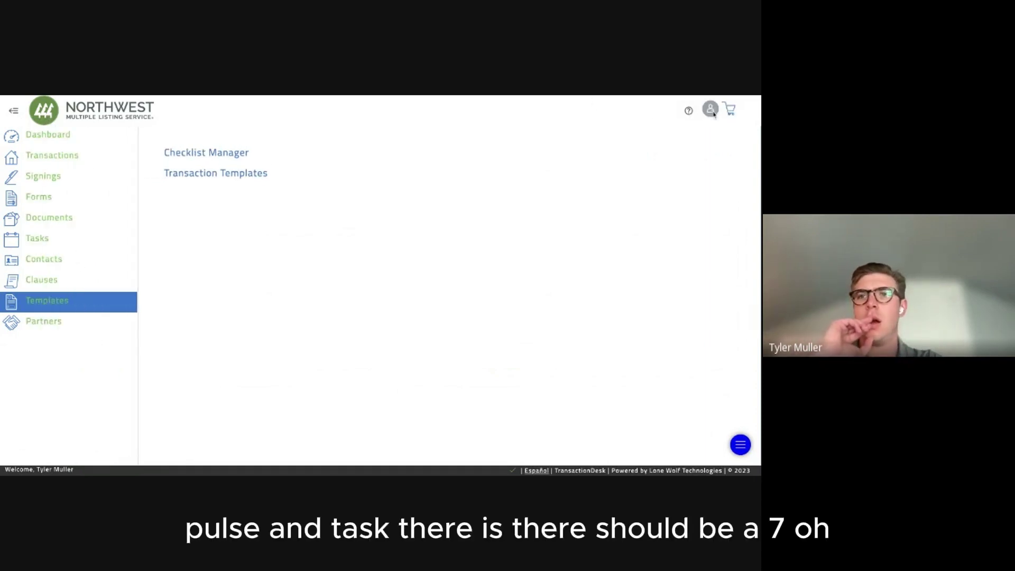
left_click(710, 112)
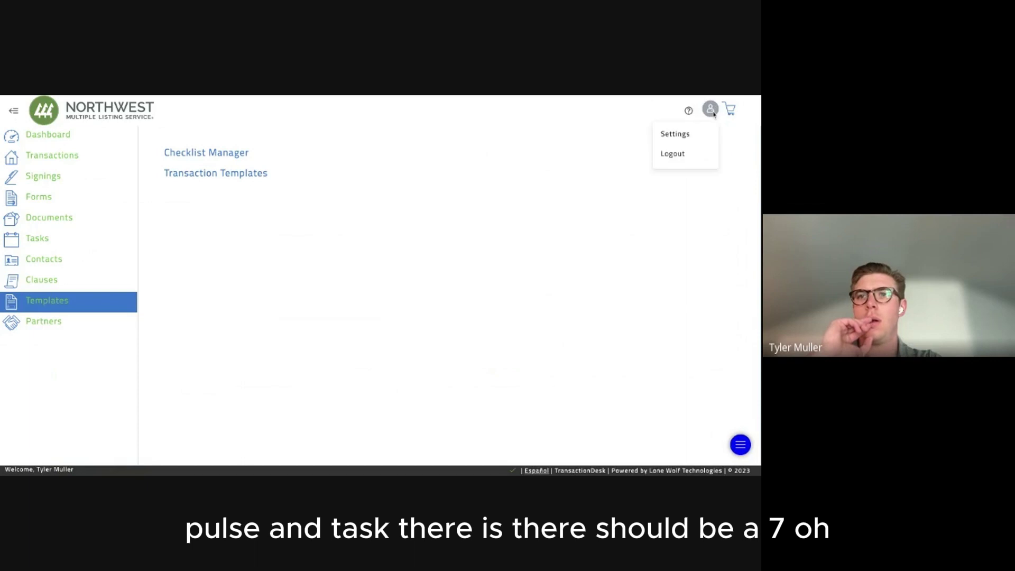
left_click(123, 138)
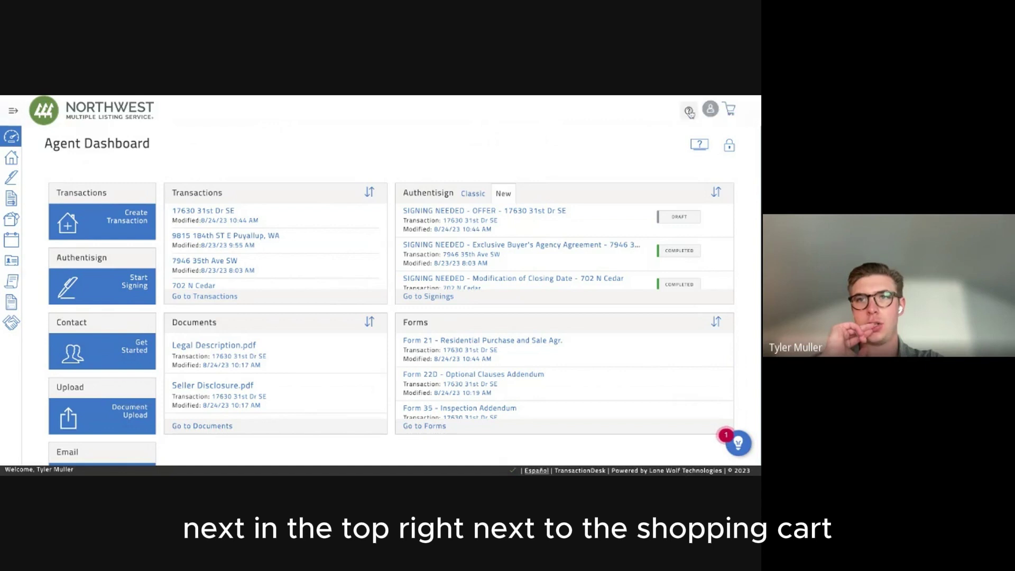
Create a new team/share group named 'Bothell Offer' in account settings.
left_click(710, 109)
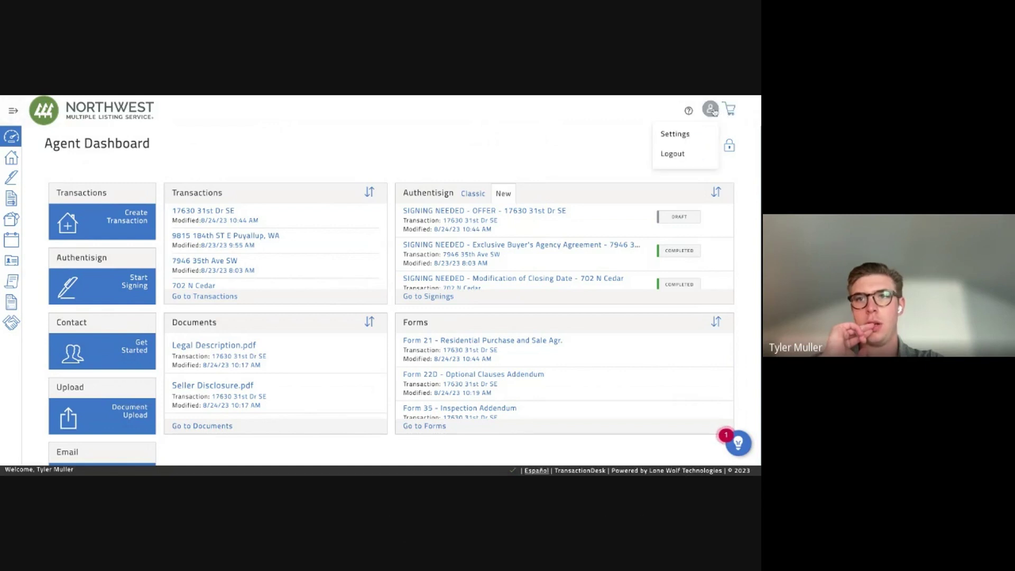
left_click(686, 135)
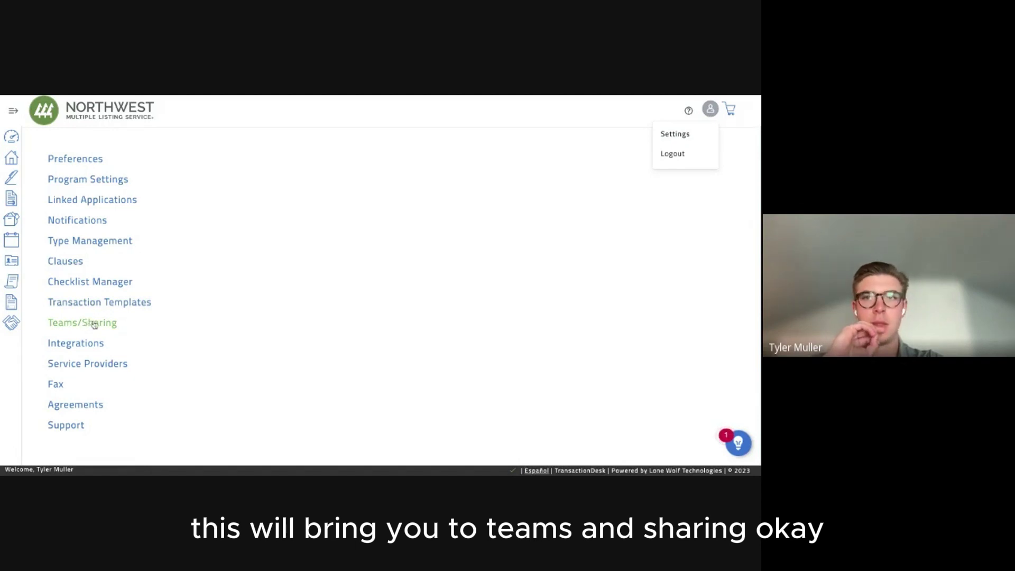
left_click(94, 325)
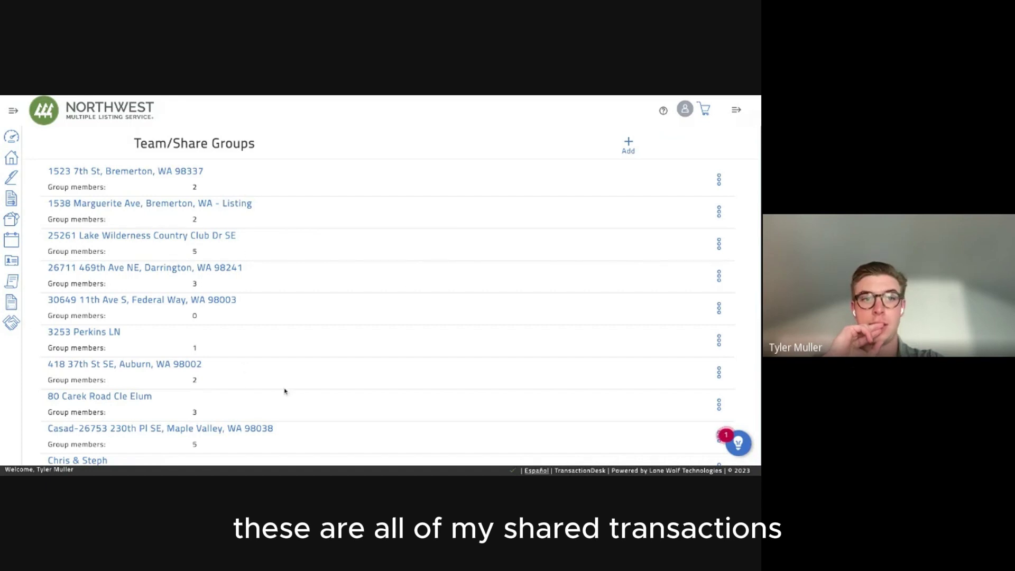
left_click(626, 145)
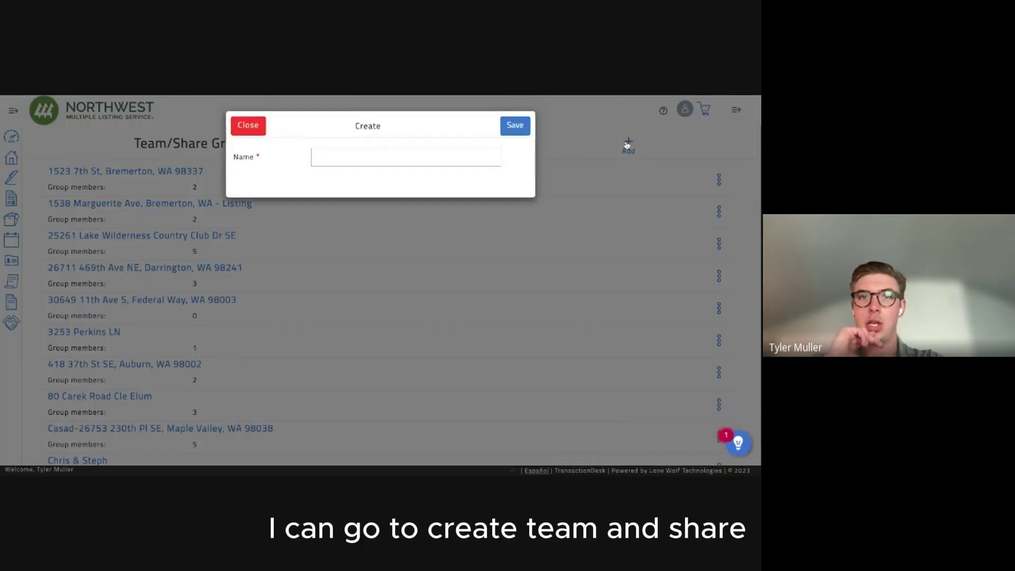
left_click(340, 159)
type("B")
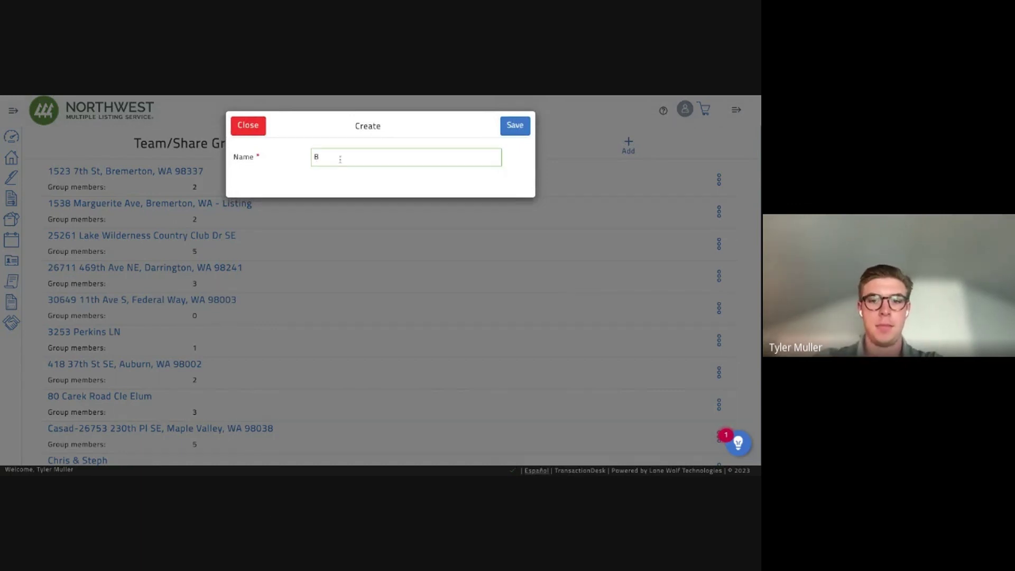
type("othell O")
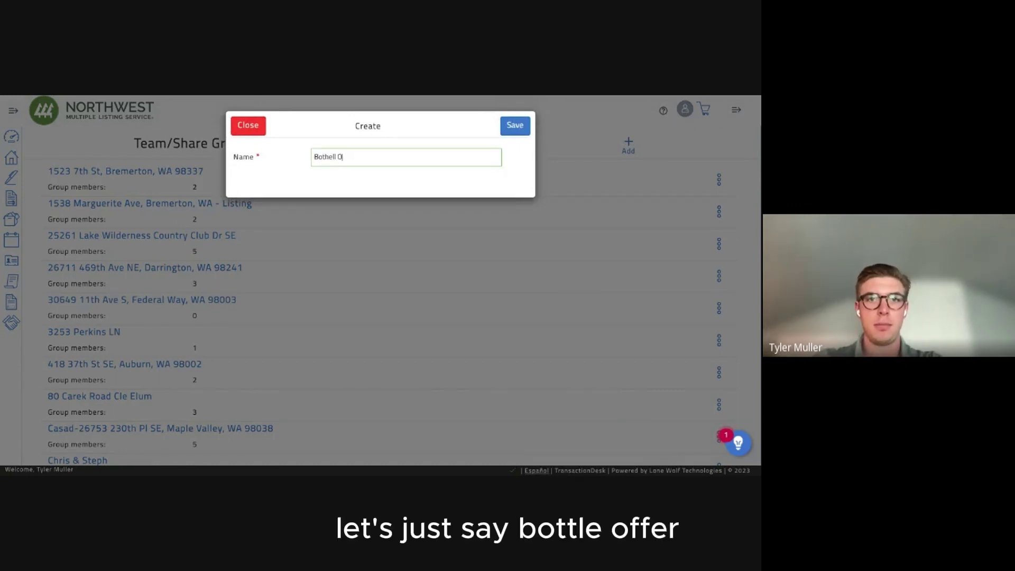
type("ffer")
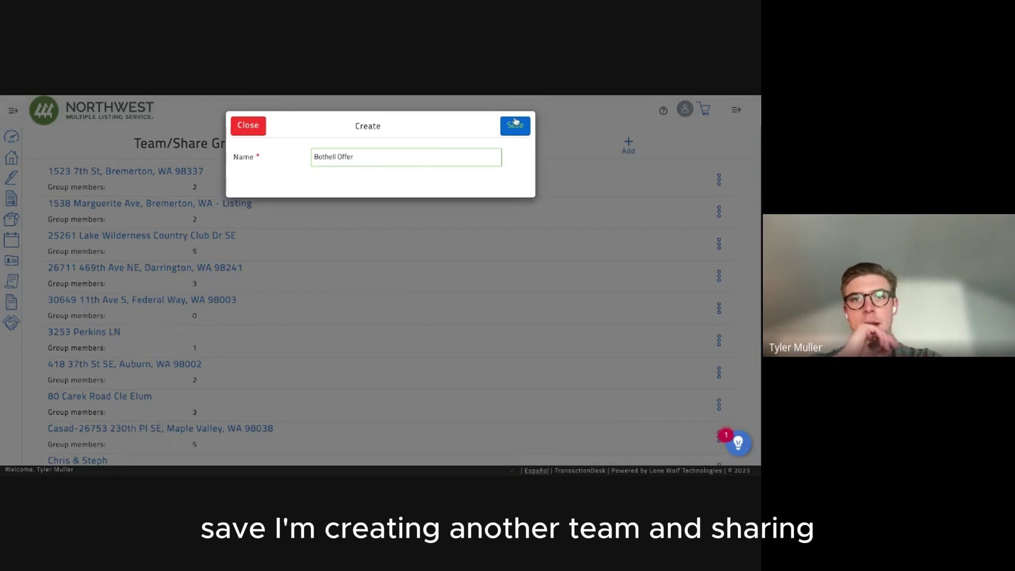
left_click(515, 123)
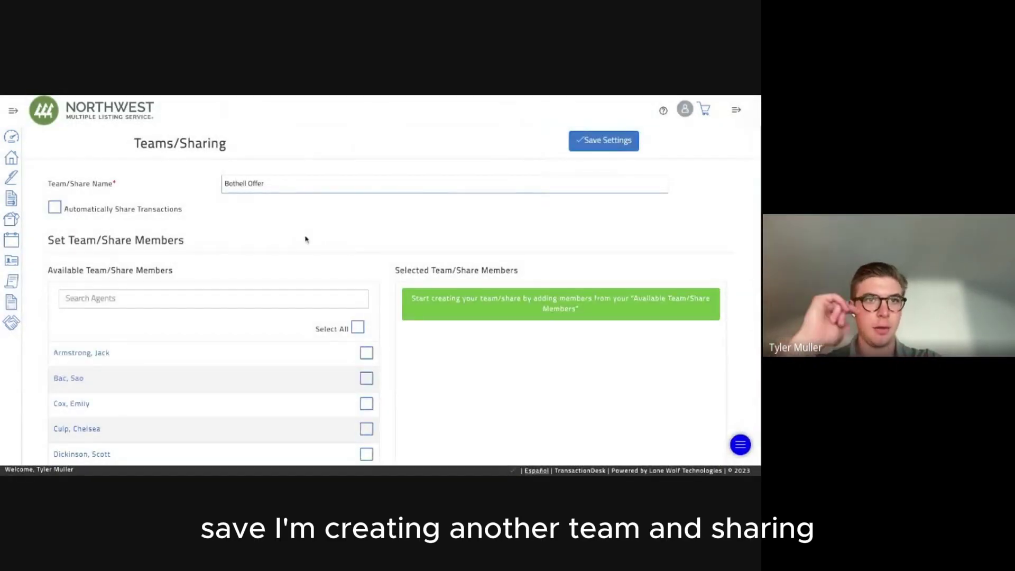
Add three agents to the group, including ones found by searching 'greg' and 'rob'.
scroll(277, 278, "down", 3)
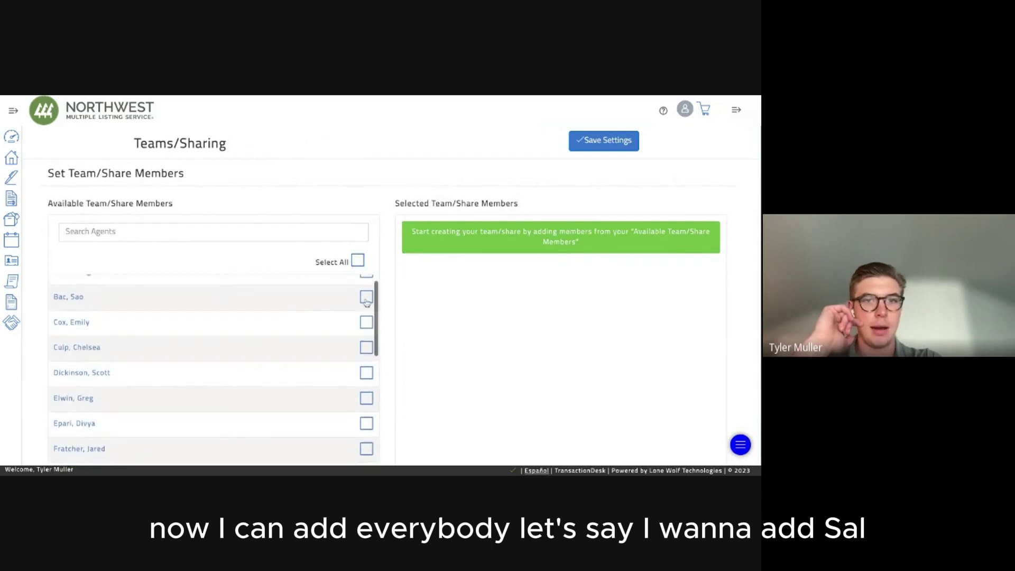
left_click(365, 299)
left_click(170, 224)
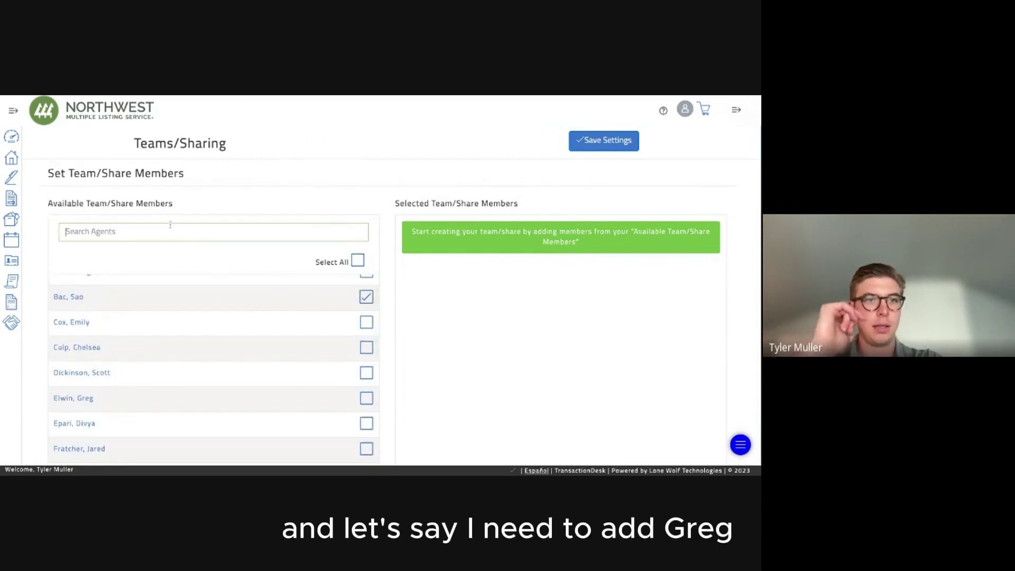
type("greg")
left_click(366, 286)
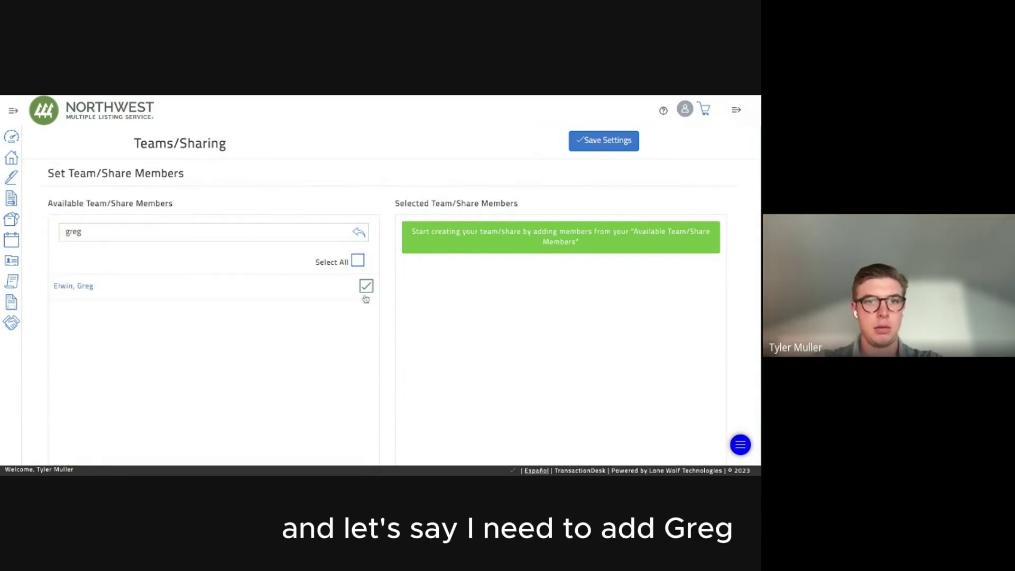
double_click(180, 226)
type("rob")
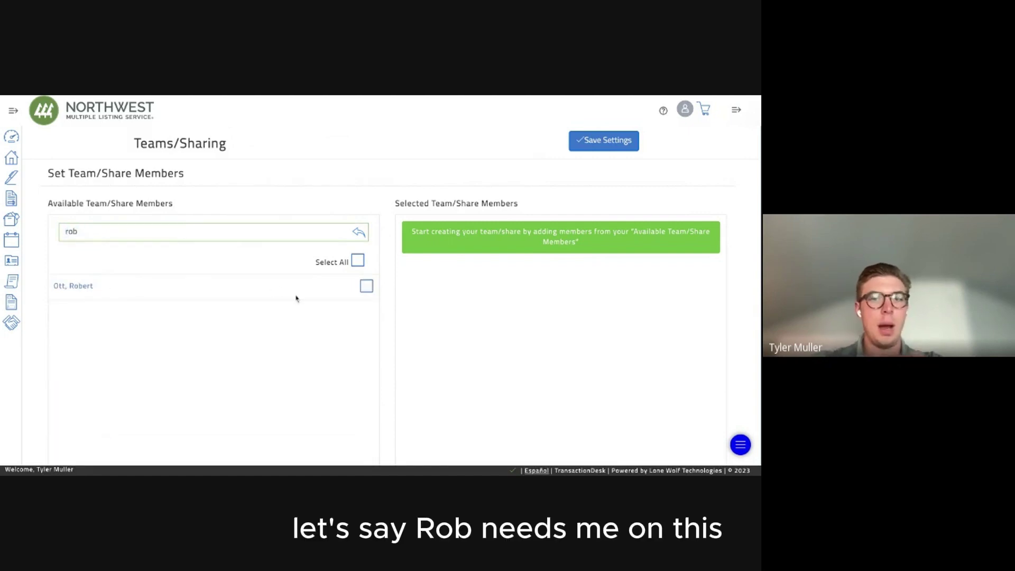
left_click(362, 289)
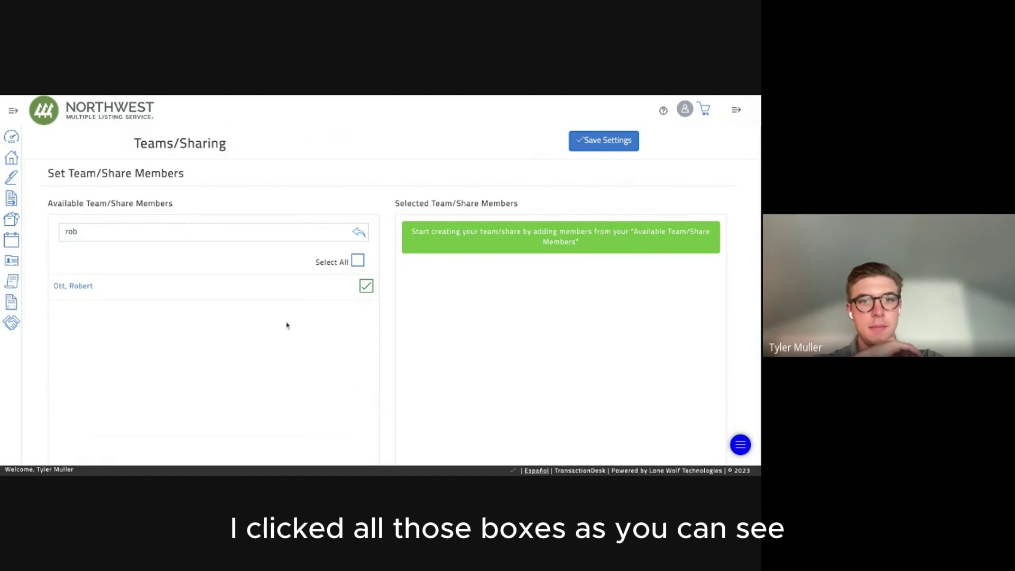
scroll(287, 324, "down", 1)
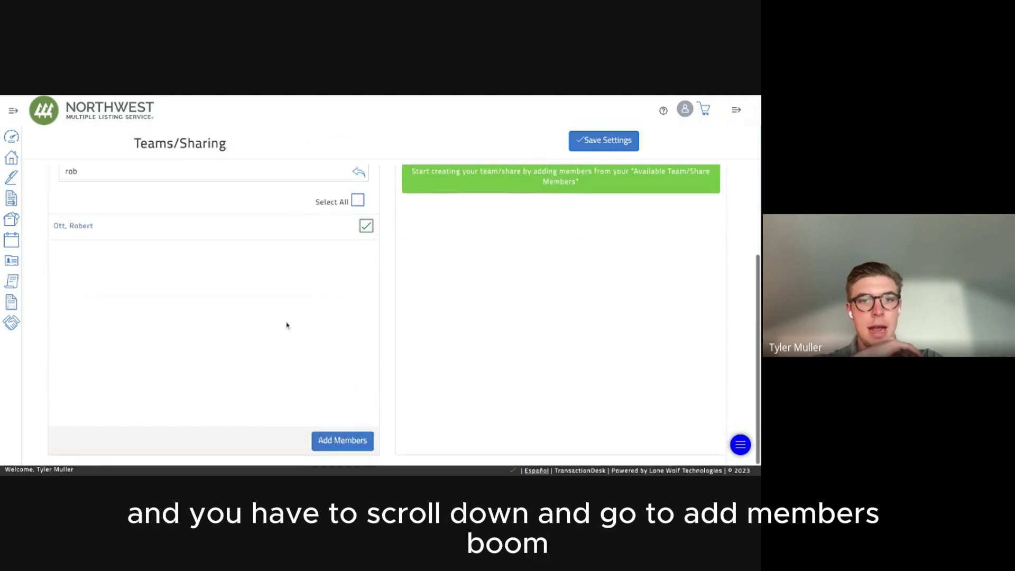
left_click(334, 442)
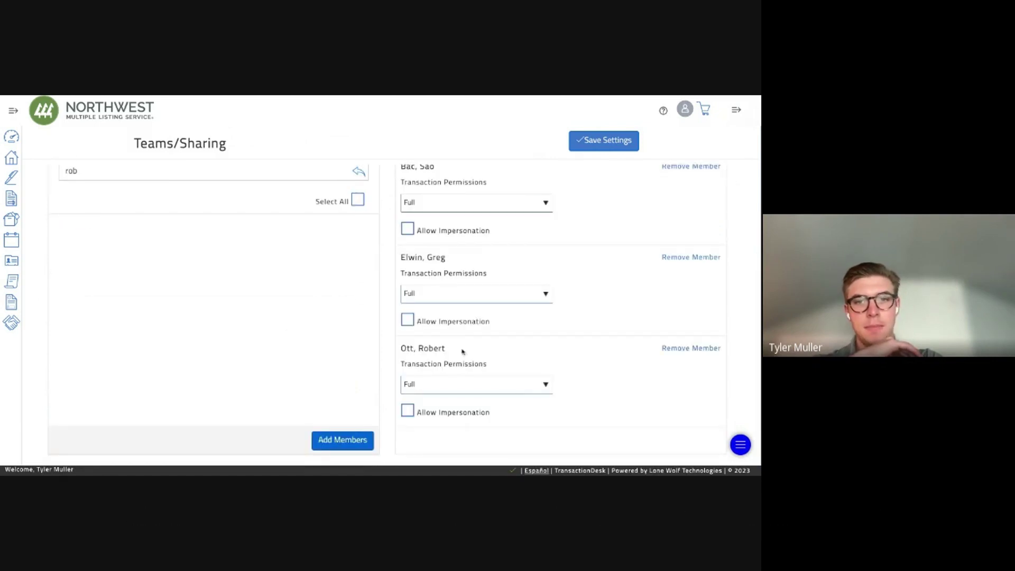
Give the three members Full transaction permissions and save the group settings.
triple_click(412, 349)
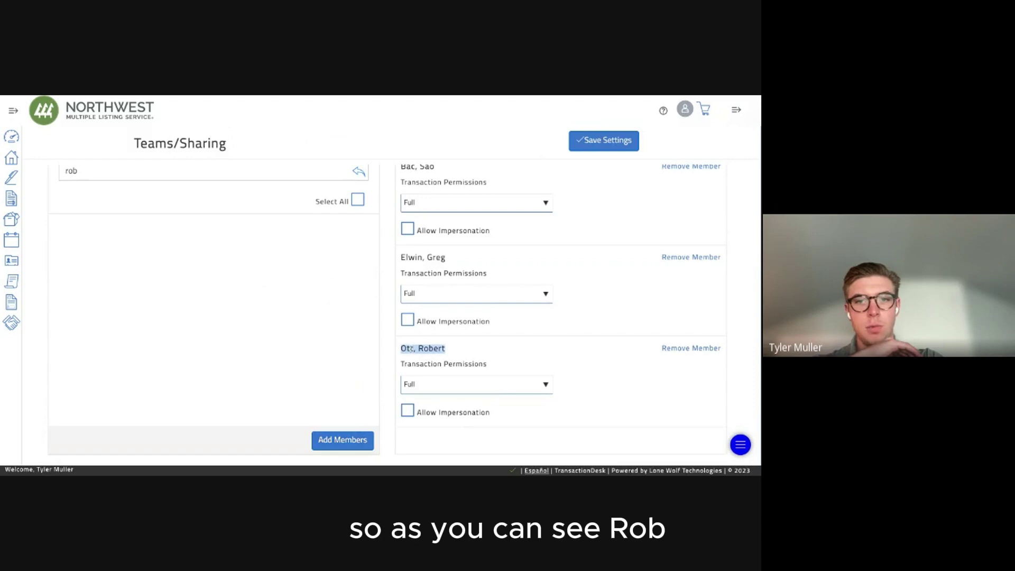
double_click(405, 272)
scroll(407, 275, "up", 1)
triple_click(413, 230)
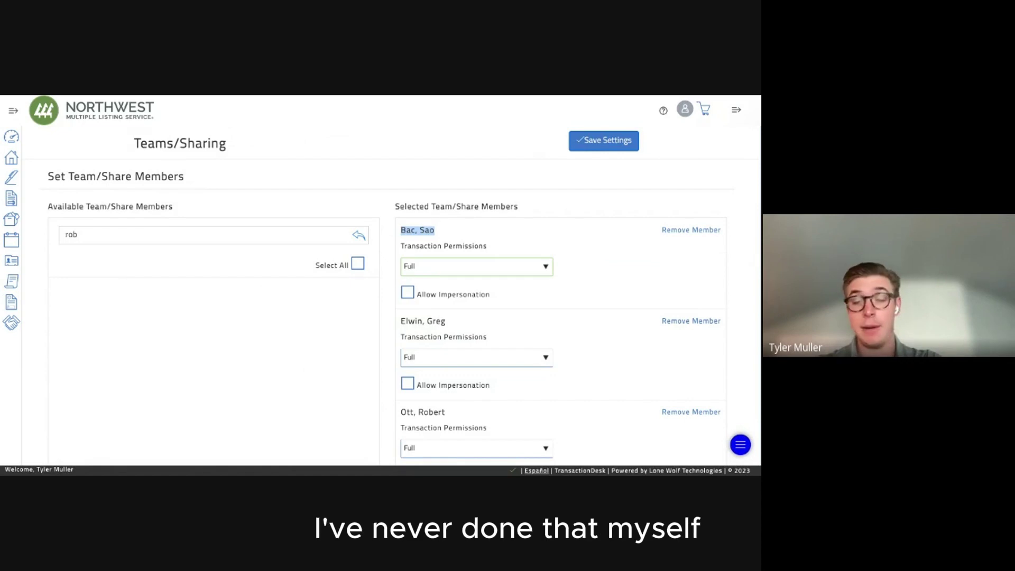
left_click(600, 267)
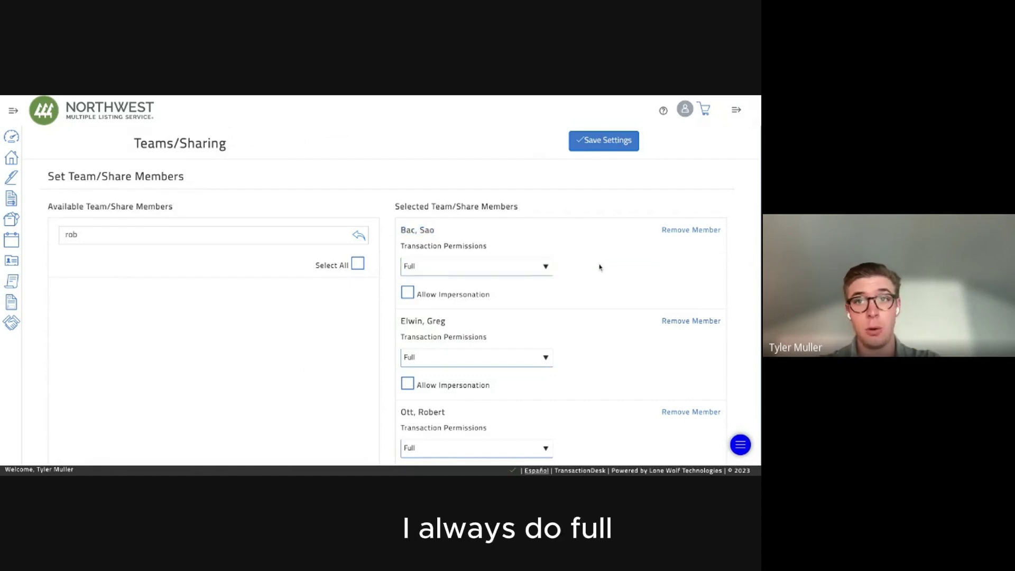
left_click(587, 151)
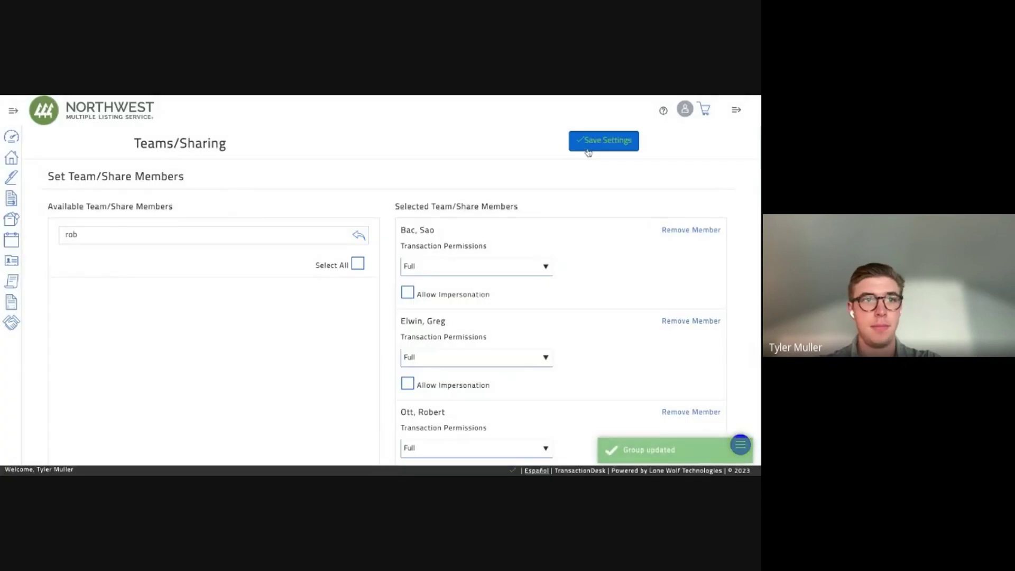
Reopen the Bothell Offer group from Settings and allow impersonation for its first member.
left_click(11, 158)
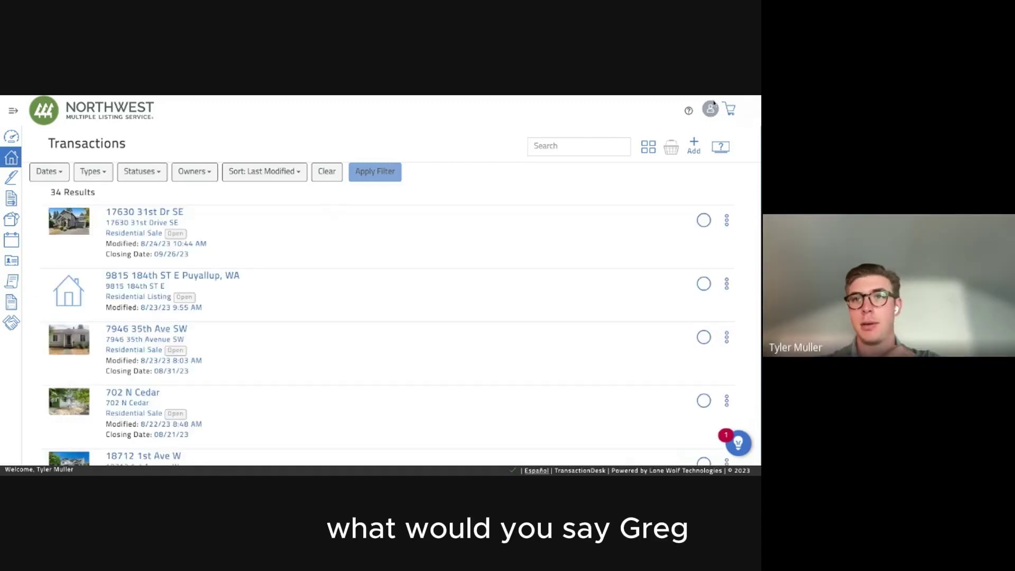
left_click(709, 109)
left_click(676, 135)
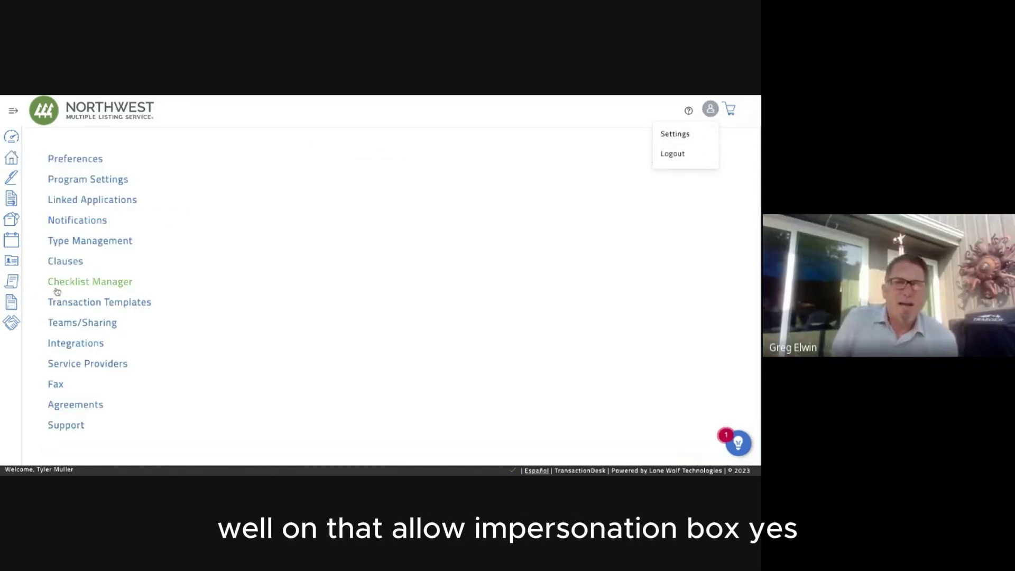
left_click(61, 323)
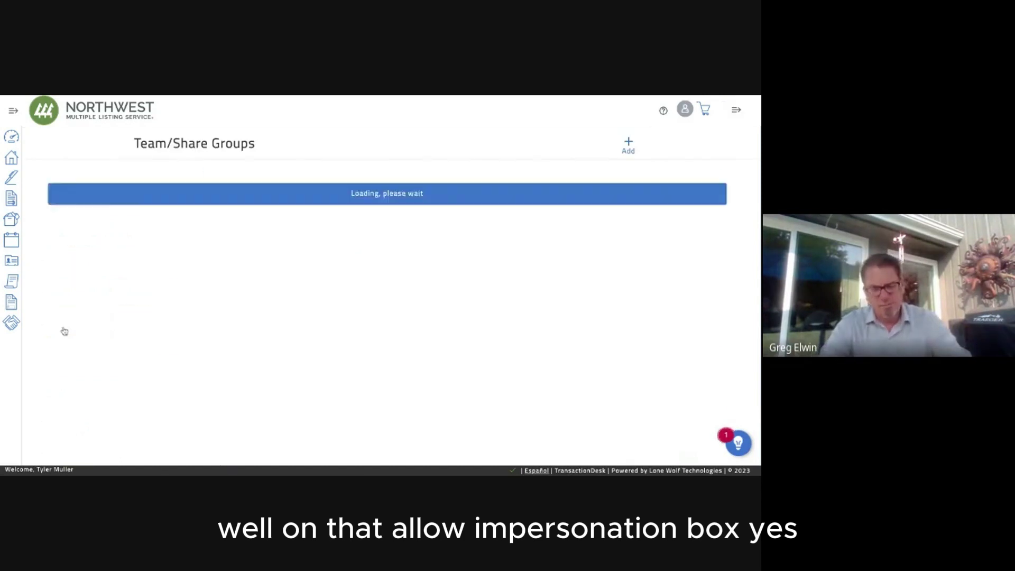
scroll(254, 303, "down", 3)
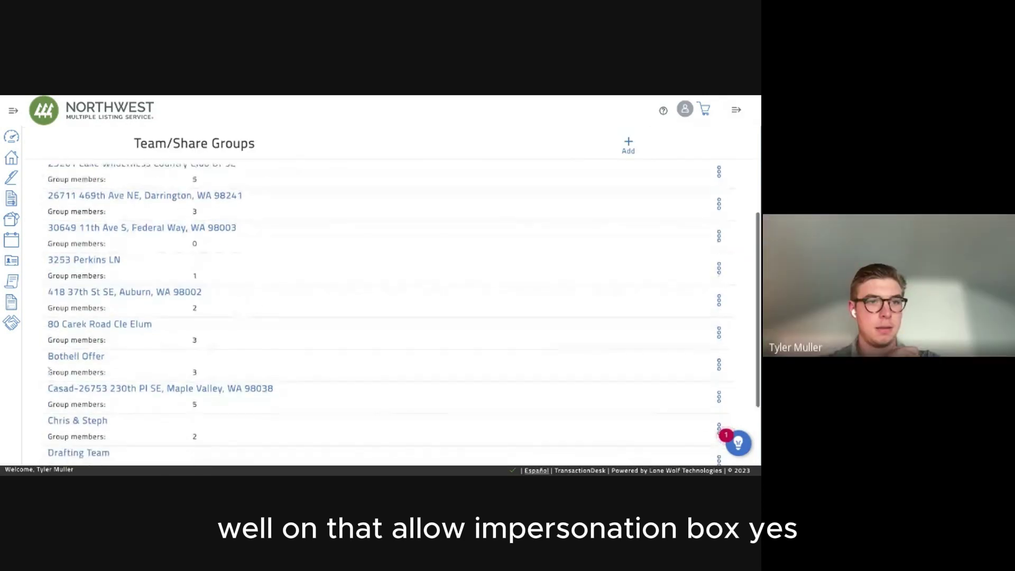
left_click(56, 364)
left_click(407, 284)
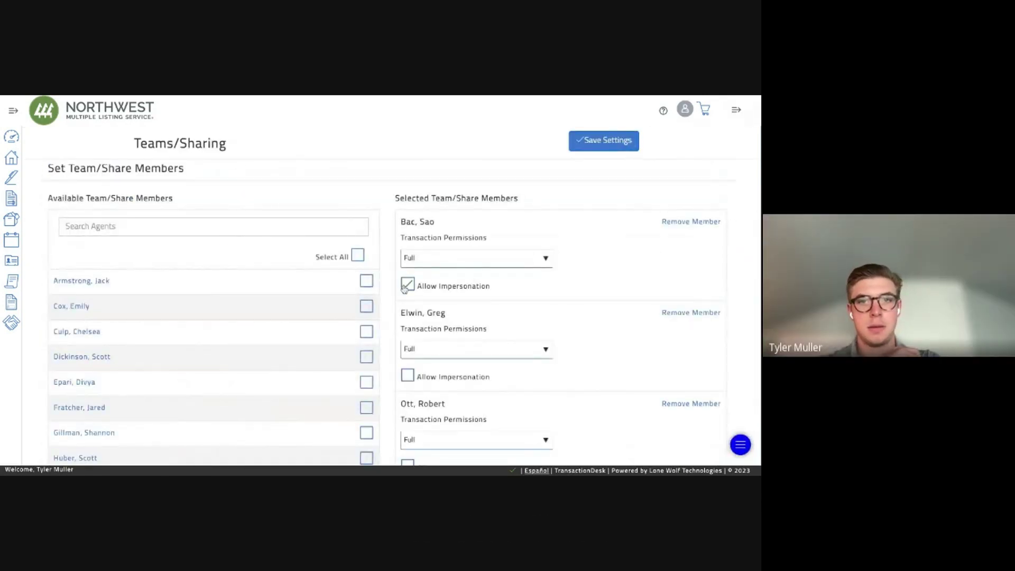
Leave Allow Impersonation unticked for all three existing members.
left_click(408, 374)
scroll(408, 374, "down", 1)
left_click(408, 411)
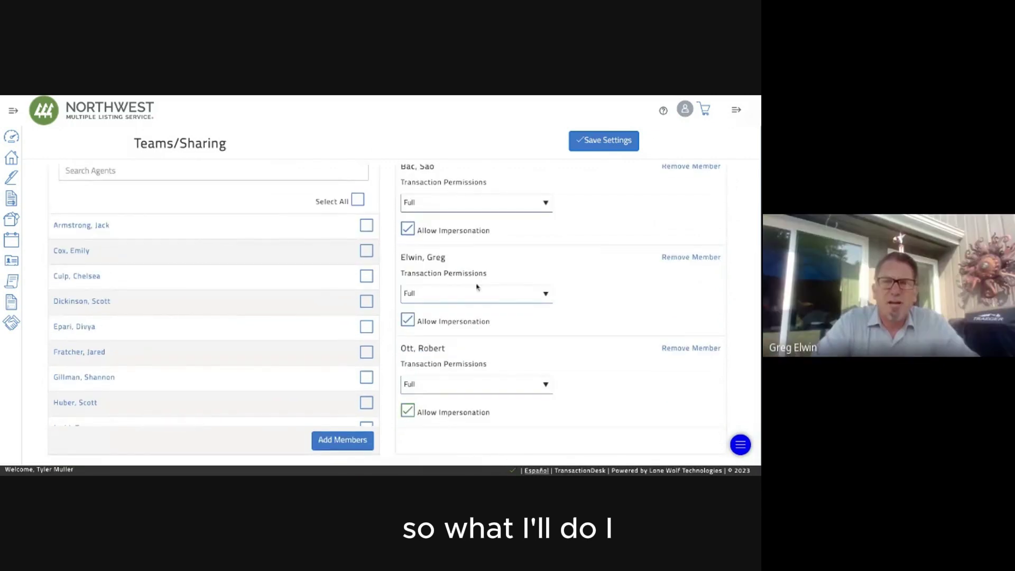
scroll(461, 287, "up", 1)
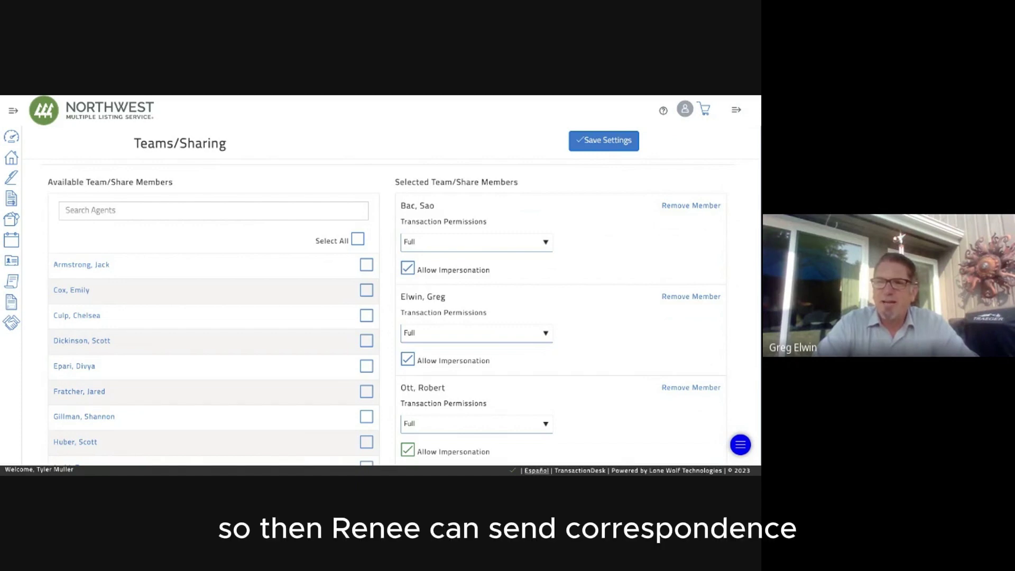
left_click(412, 267)
left_click(410, 361)
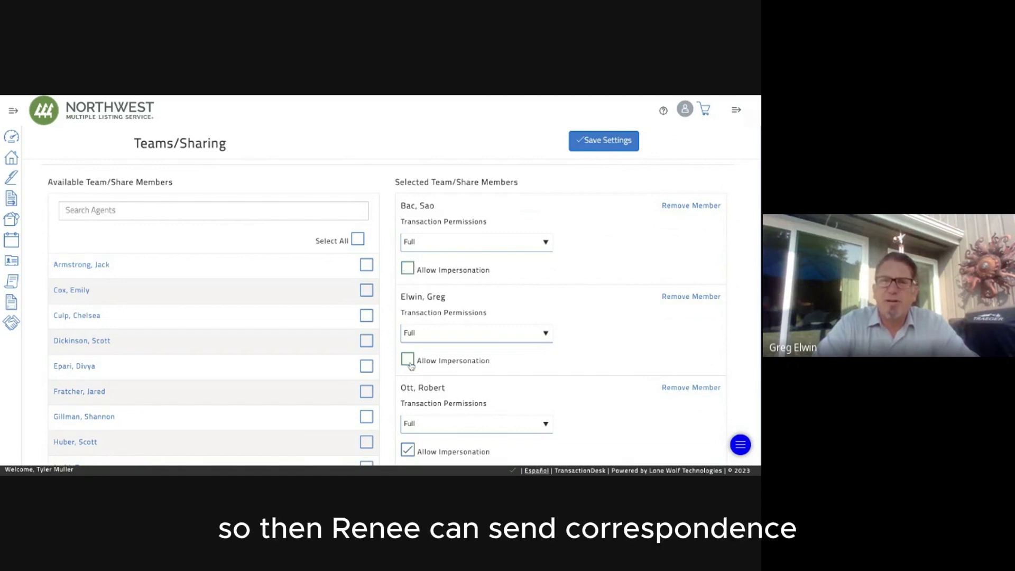
left_click(407, 449)
Add the agent found by searching 're', allow only them impersonation, and save the group.
left_click(204, 210)
type("r")
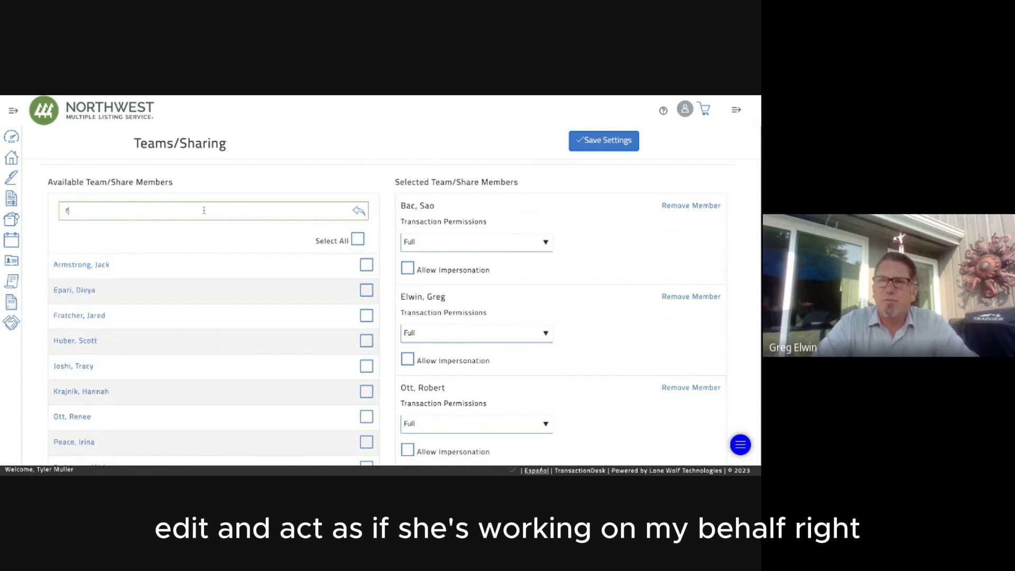
type("e")
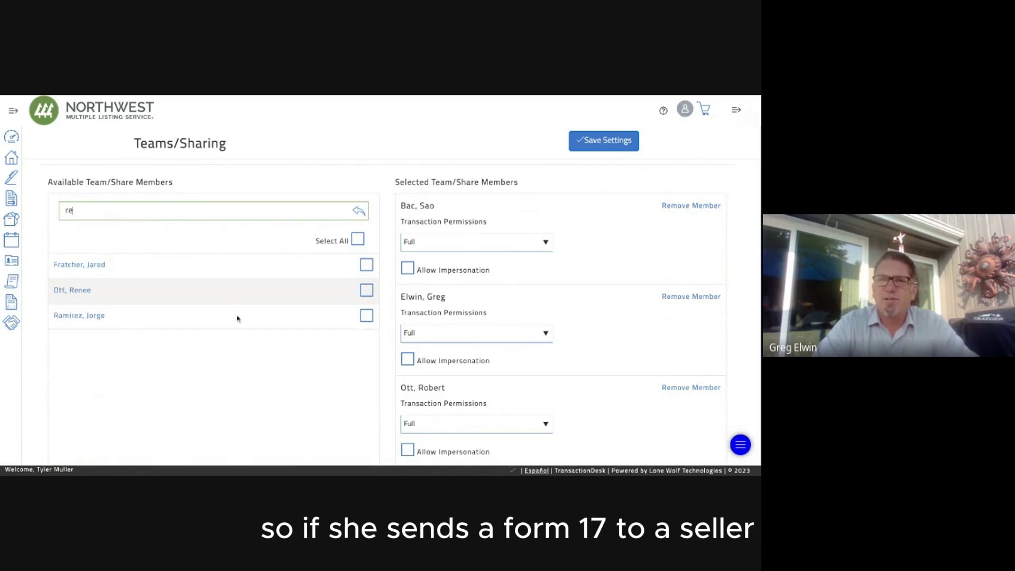
left_click(360, 294)
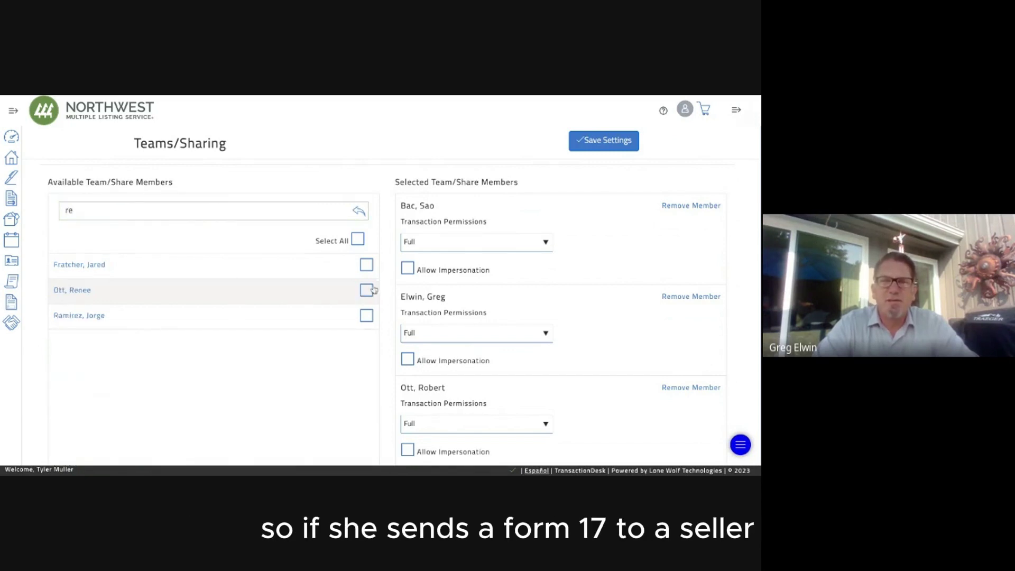
left_click(366, 289)
scroll(317, 396, "down", 1)
left_click(340, 441)
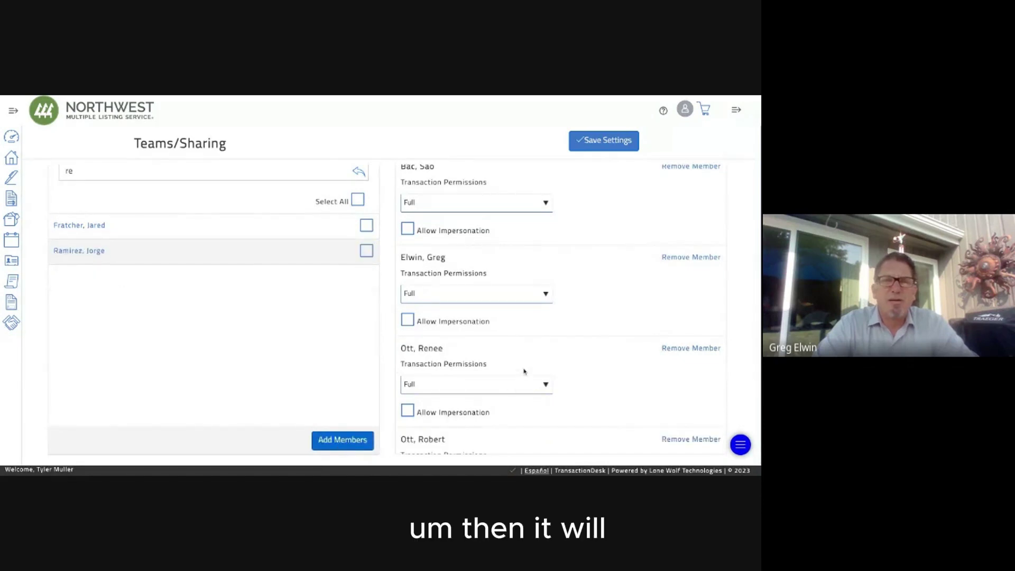
scroll(524, 371, "down", 1)
left_click(414, 359)
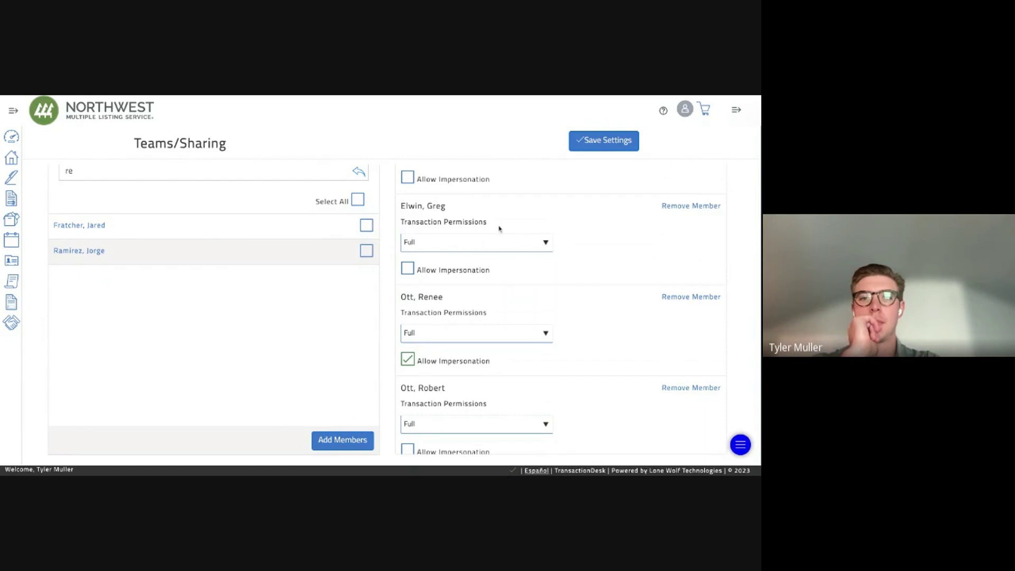
scroll(499, 228, "up", 1)
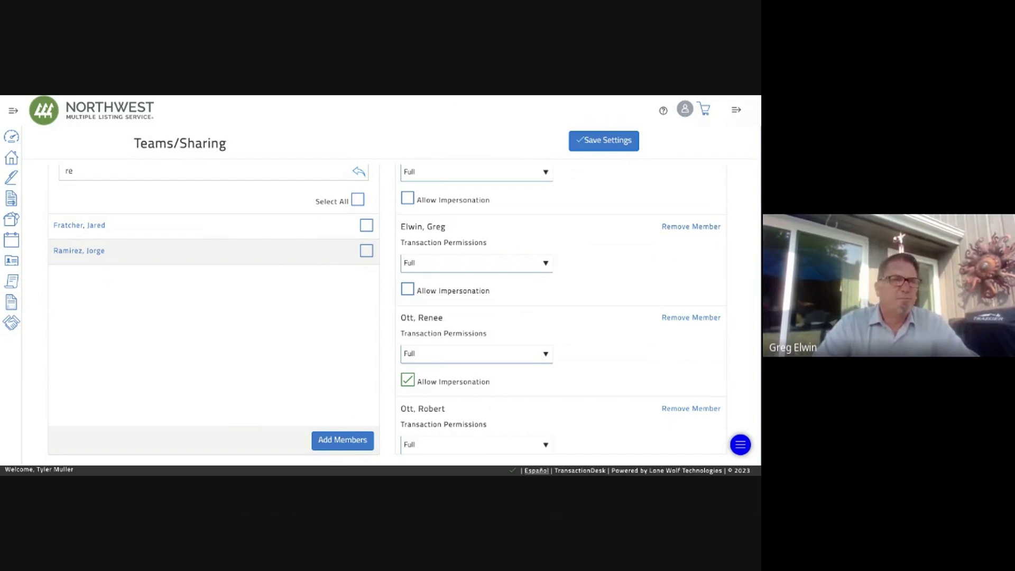
left_click(593, 141)
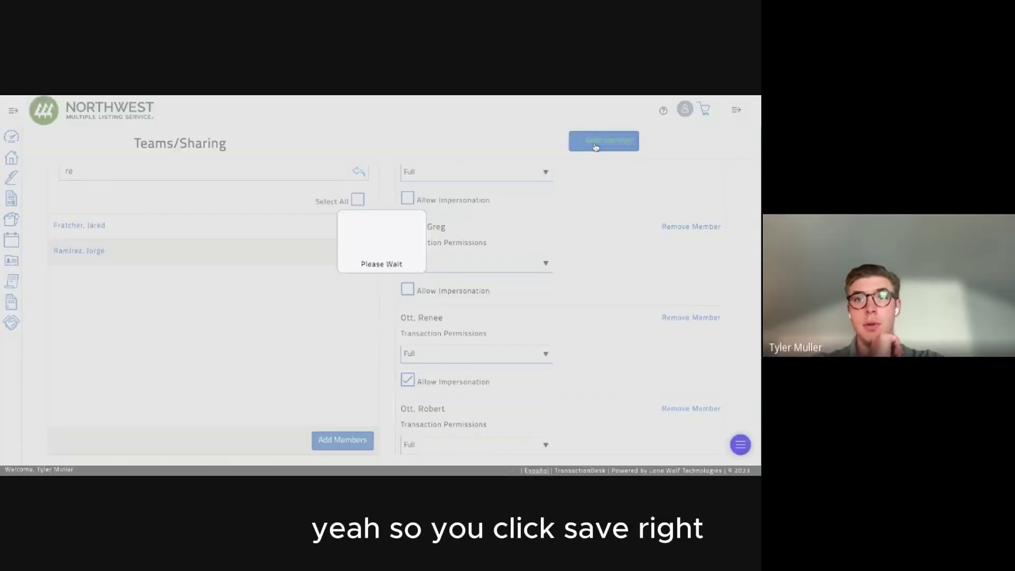
left_click(10, 158)
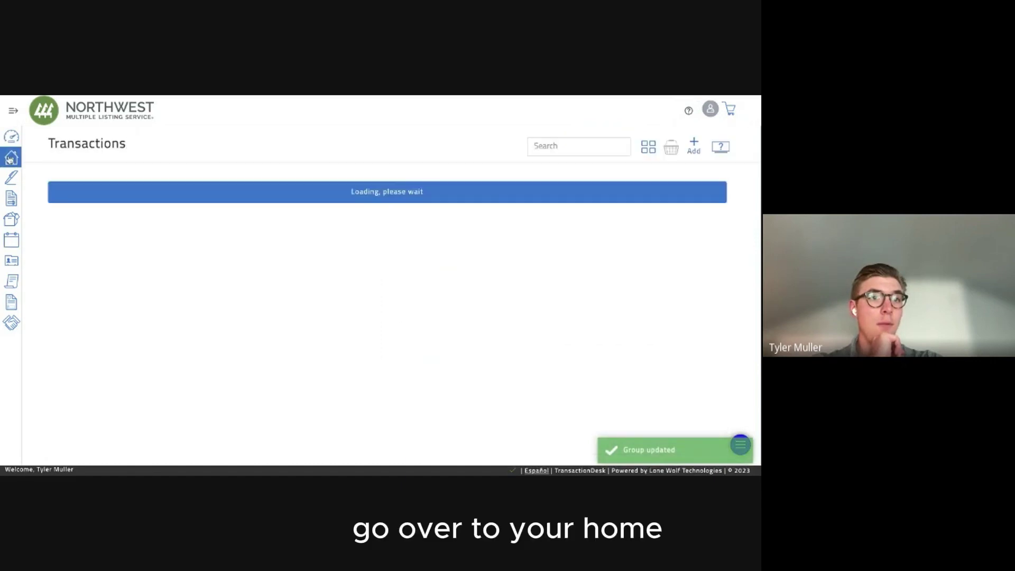
double_click(78, 148)
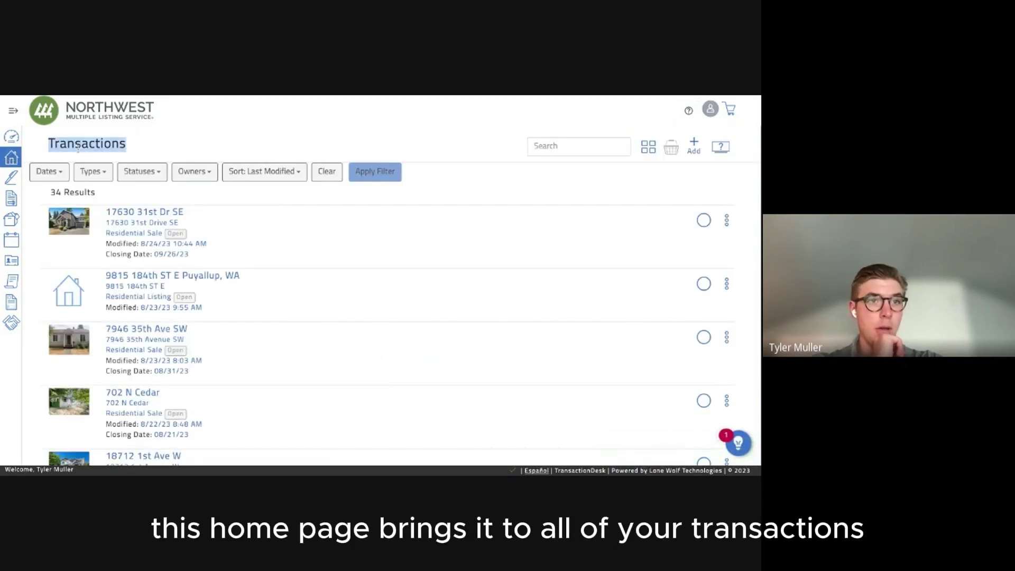
left_click(142, 212)
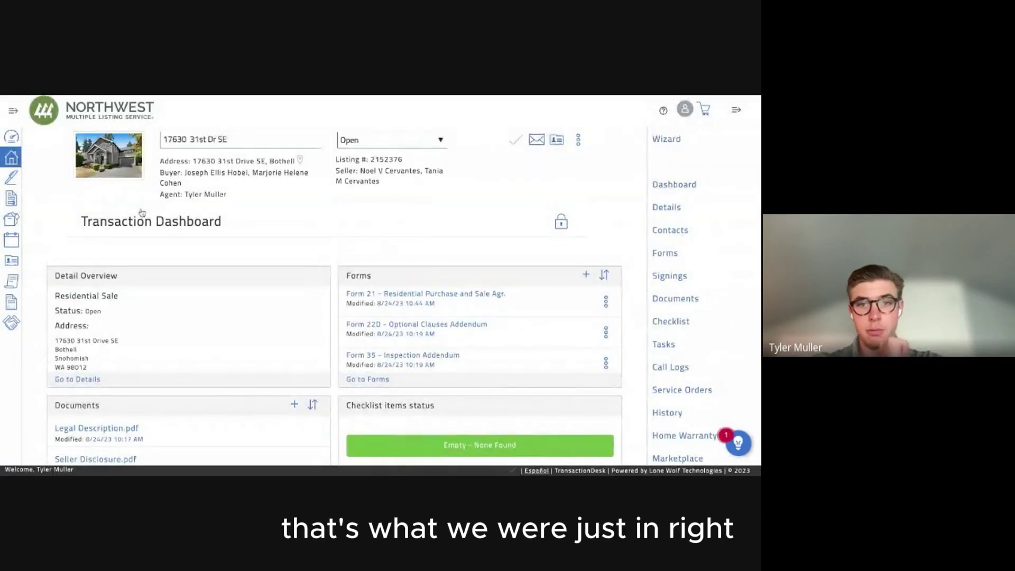
triple_click(143, 221)
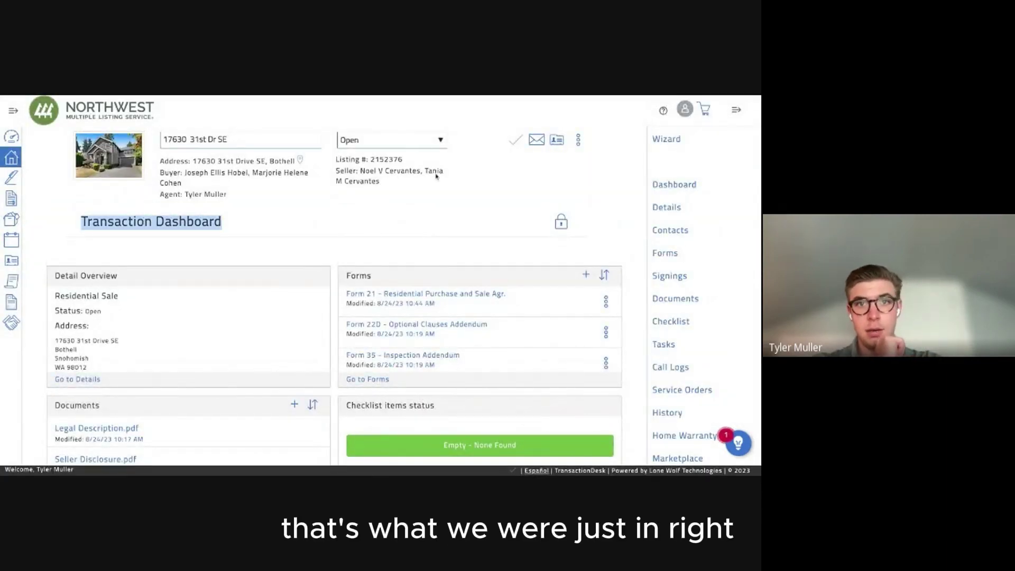
left_click(143, 221)
left_click(578, 142)
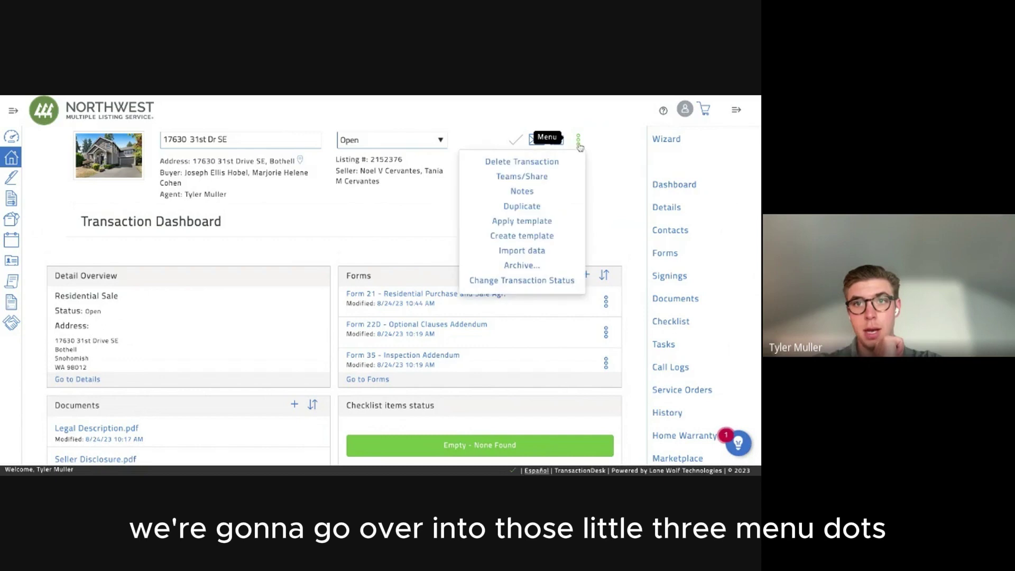
Add the Bothell Offer group to this transaction's Teams/Share assignments.
left_click(538, 176)
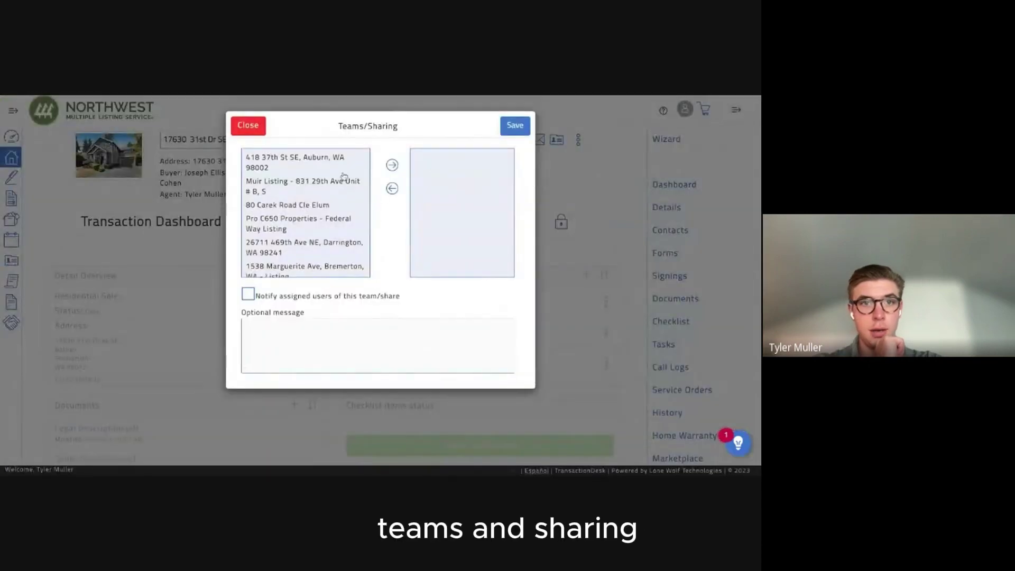
scroll(328, 222, "down", 3)
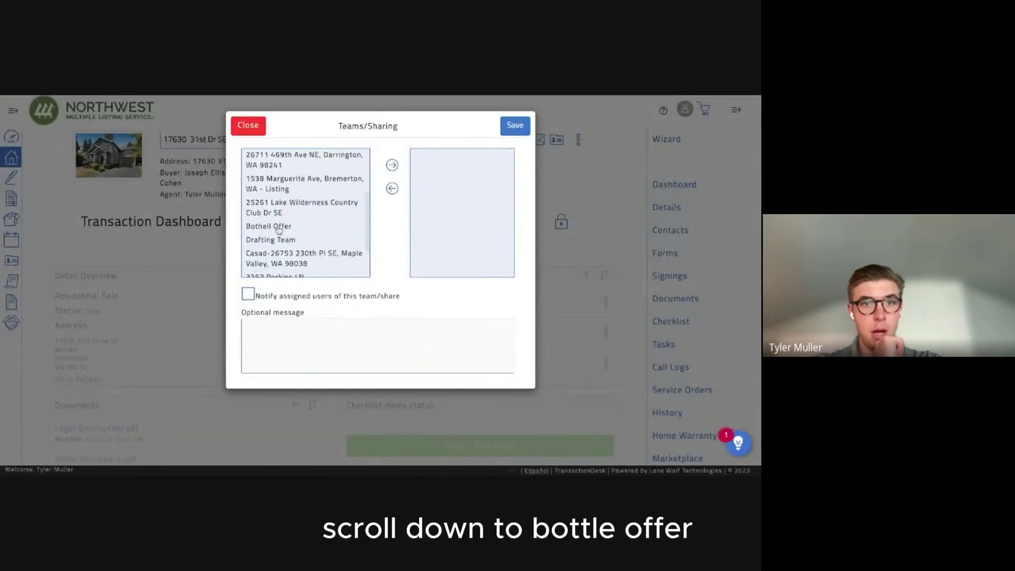
left_click(278, 227)
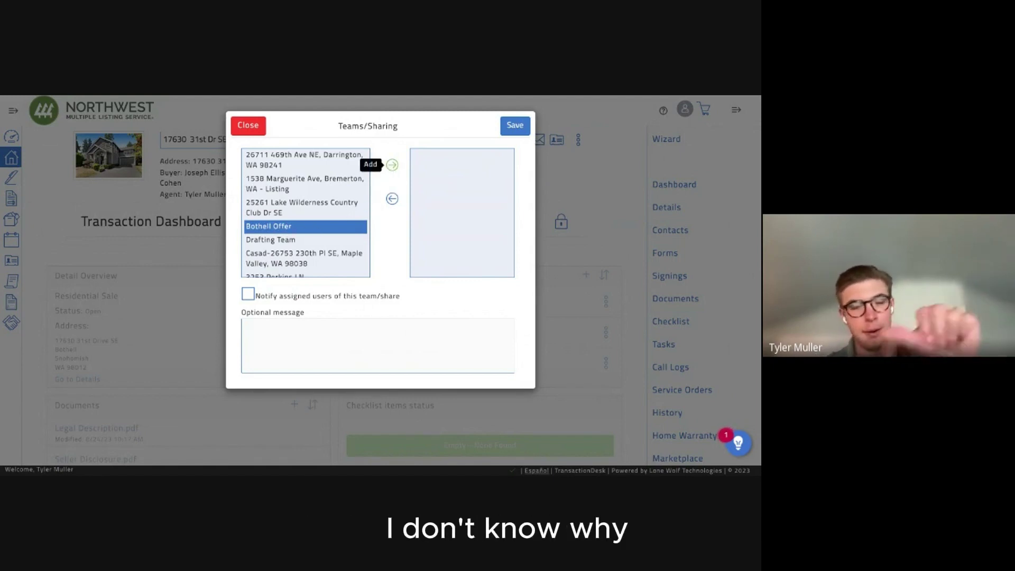
left_click(391, 165)
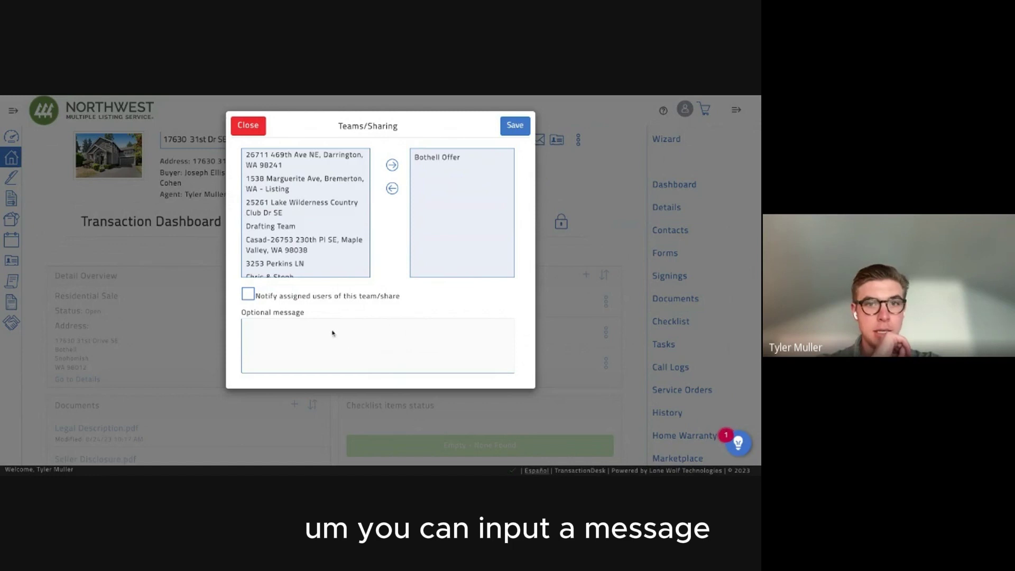
Turn on Notify assigned users and save the sharing settings.
left_click(248, 294)
left_click(351, 344)
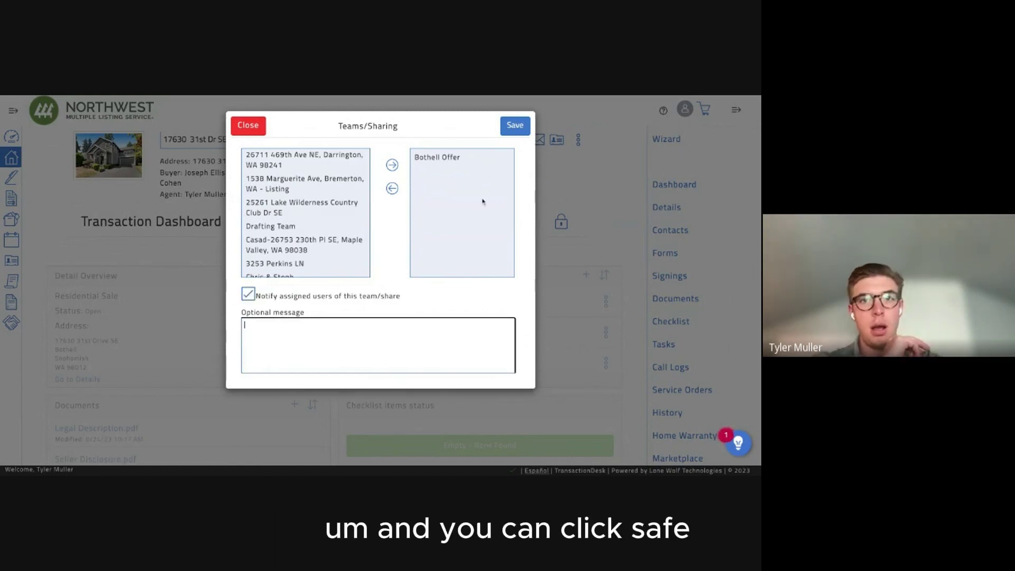
left_click(514, 132)
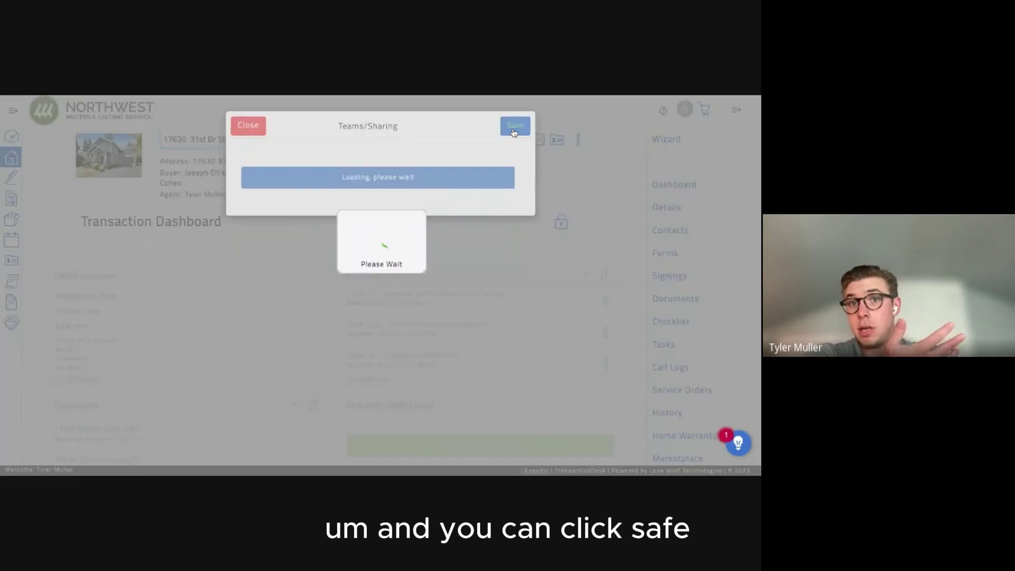